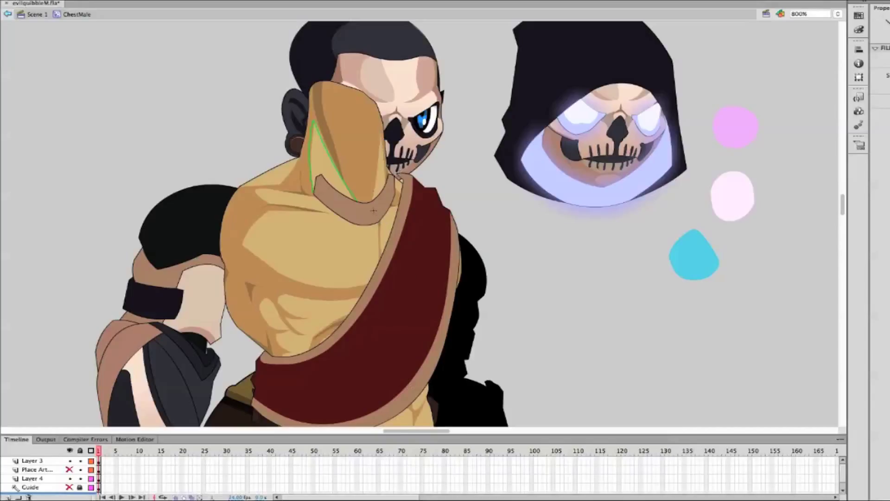
# Draw green dividing lines on the neck in Layer 4 to mark out its shading regions
pyautogui.moveTo(381, 133); pyautogui.dragTo(372, 200)
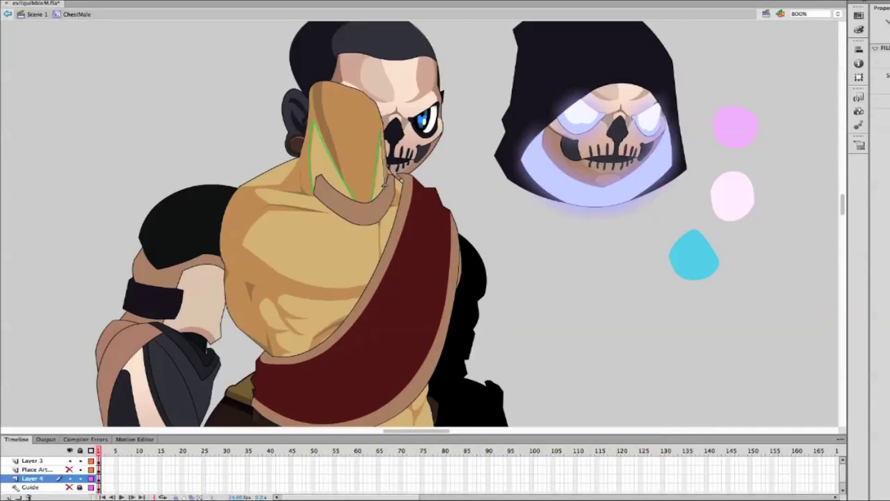
pyautogui.click(384, 186)
pyautogui.click(84, 482)
pyautogui.click(32, 469)
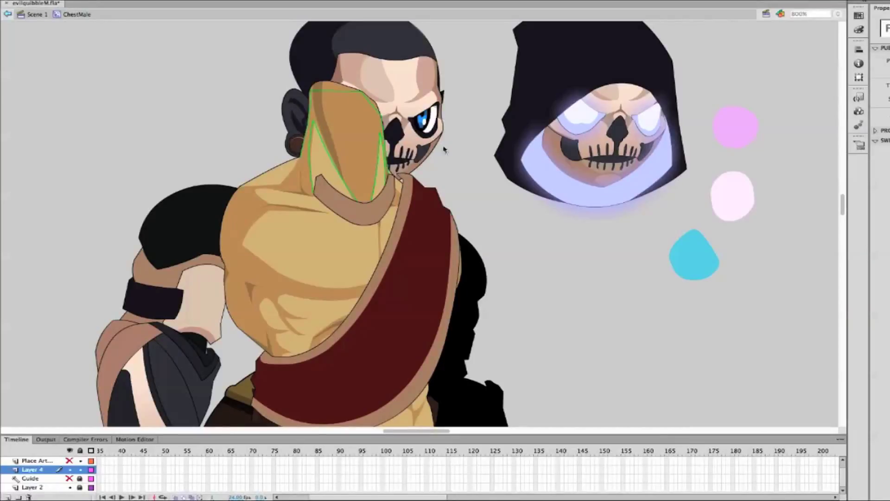
# Fill the neck's centre with pale pink, its lower side wedges with cyan and its narrow bands with pink
pyautogui.click(331, 137)
pyautogui.click(327, 115)
pyautogui.click(344, 147)
pyautogui.press('Escape')
pyautogui.click(693, 248)
pyautogui.click(316, 139)
pyautogui.click(352, 147)
pyautogui.click(378, 109)
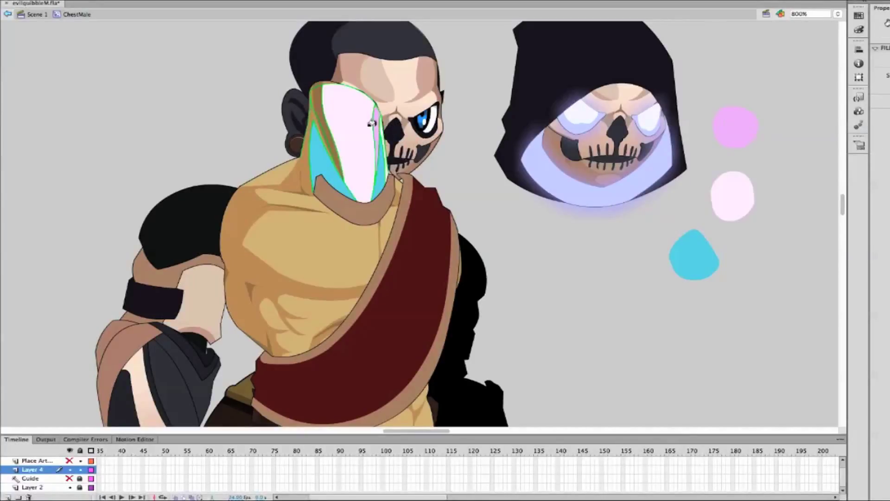
pyautogui.click(319, 111)
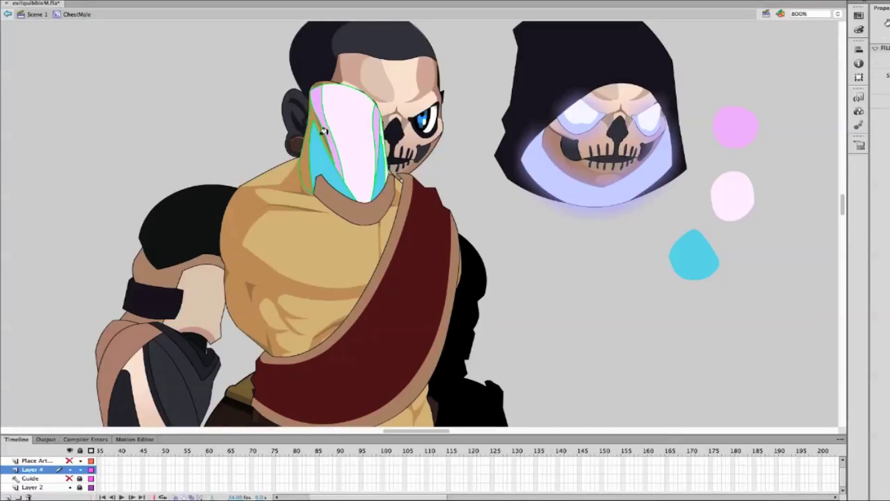
pyautogui.click(307, 167)
# View the whole character in Scene 1 and reopen the ChestMale symbol for editing
pyautogui.doubleClick(547, 249)
pyautogui.doubleClick(680, 134)
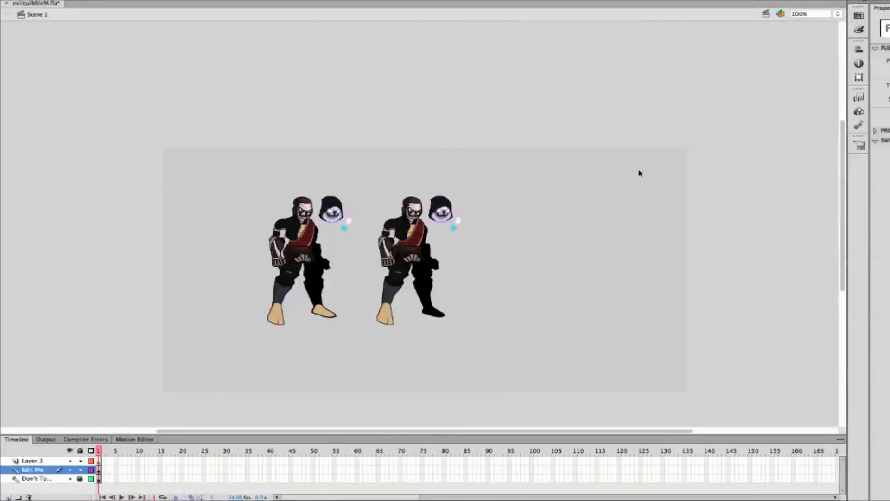
pyautogui.hotkey('ctrl', '8')
pyautogui.scroll(10, 648, 171)
pyautogui.doubleClick(329, 255)
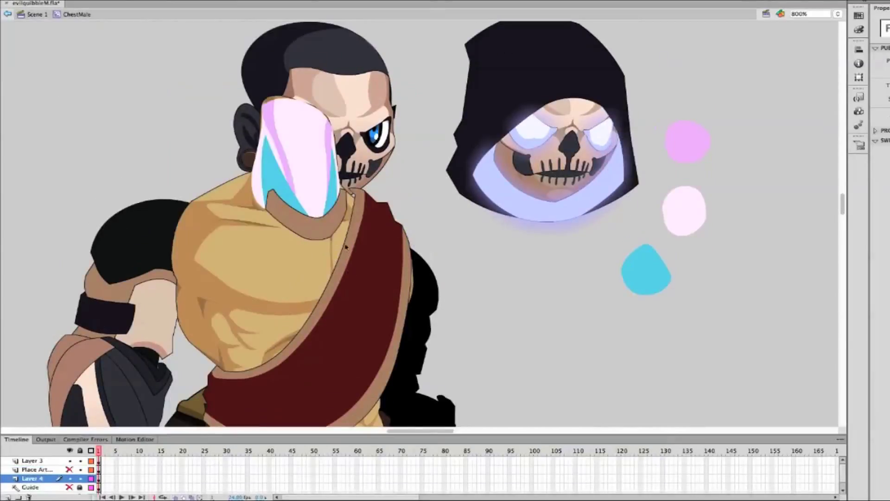
# Hide Layer 3 and the Place Art layer, and outline an angular plate on each side of the chest
pyautogui.moveTo(70, 461); pyautogui.dragTo(70, 469)
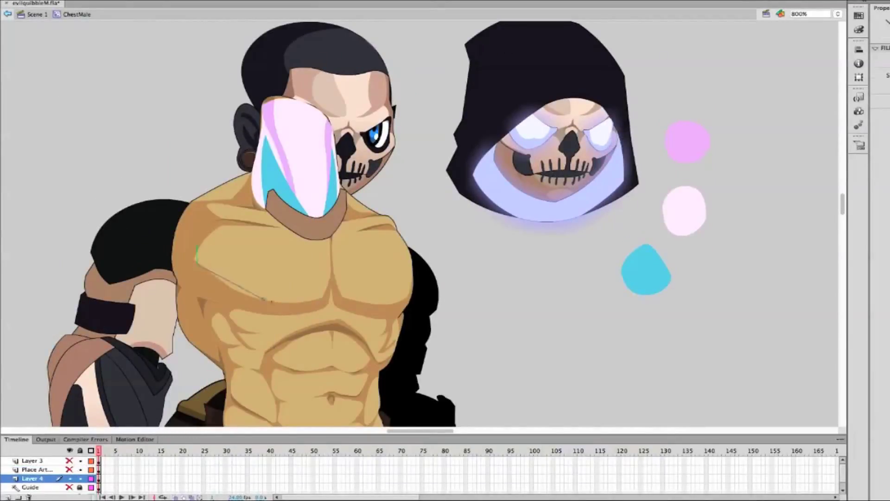
pyautogui.click(316, 303)
pyautogui.click(308, 245)
pyautogui.click(262, 219)
pyautogui.click(323, 245)
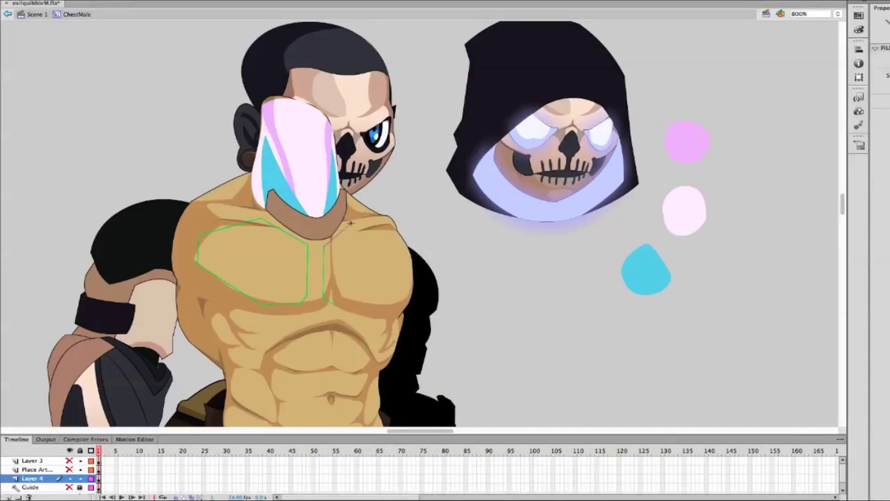
pyautogui.click(362, 303)
pyautogui.click(333, 304)
pyautogui.press('v')
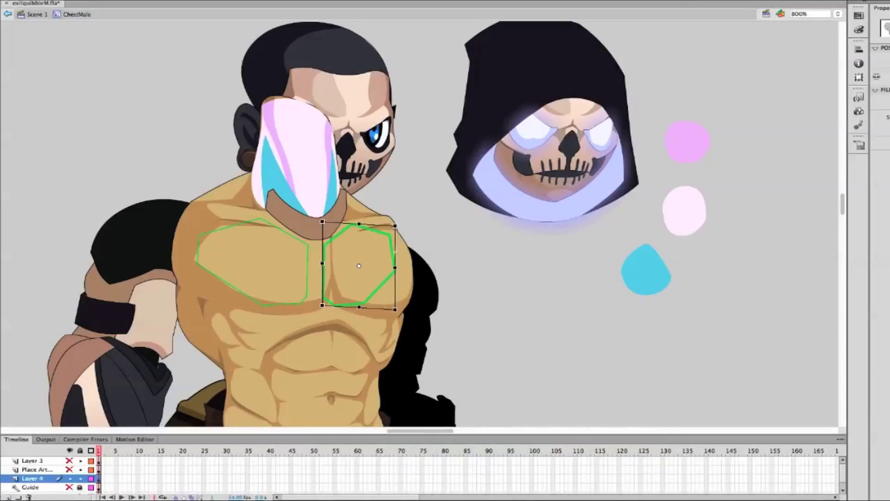
# Fill both chest plates with brown and check them against the shirt and sash layers
pyautogui.moveTo(69, 461); pyautogui.dragTo(69, 469)
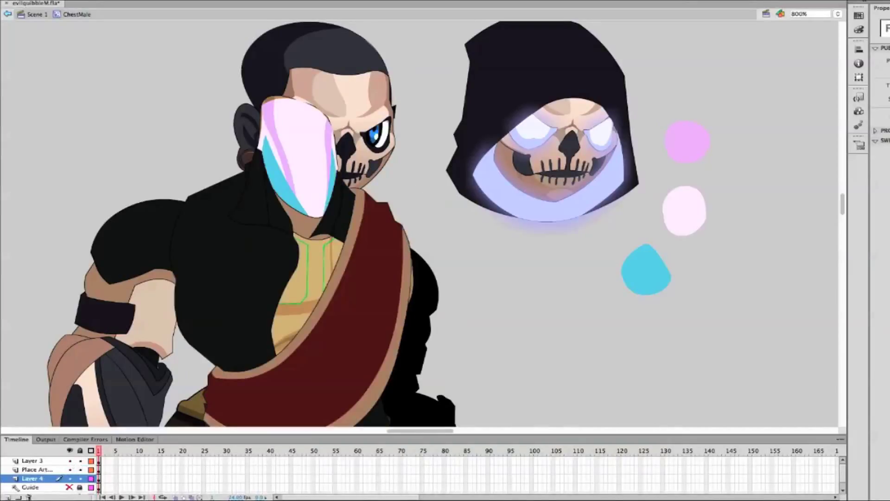
pyautogui.click(306, 216)
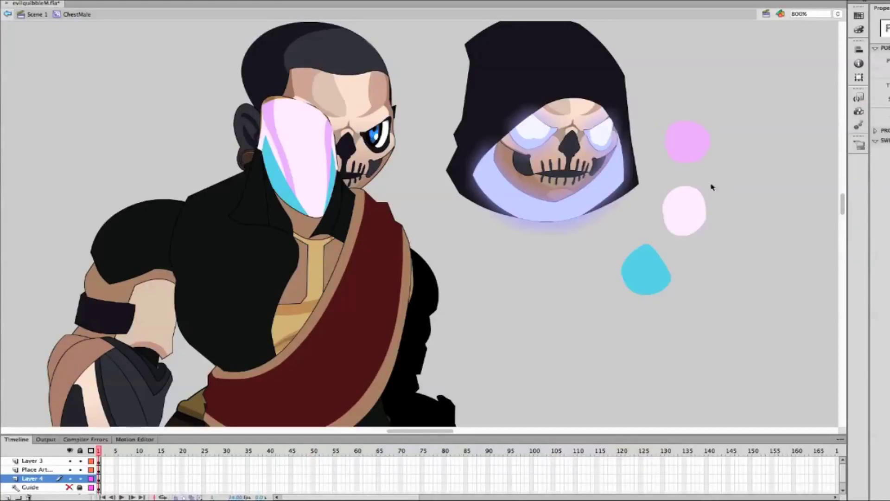
pyautogui.click(69, 470)
pyautogui.click(69, 460)
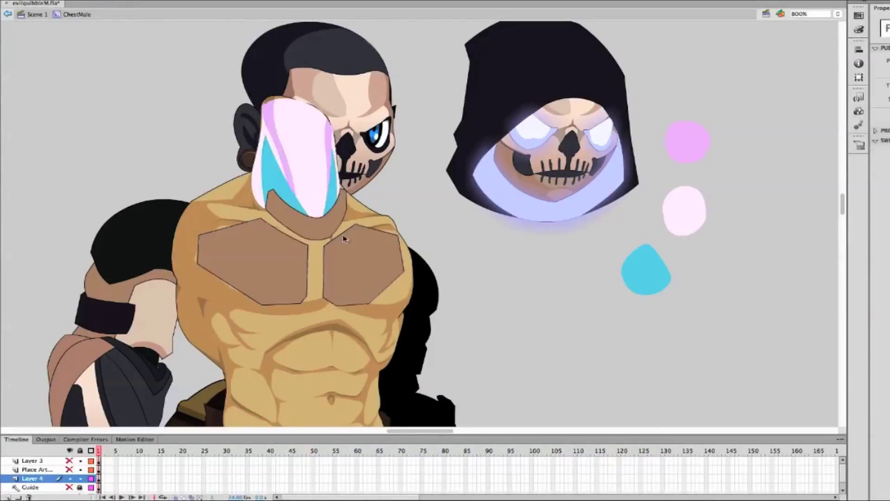
# Check the chest plates on the assembled character in Scene 1 and reopen the ChestMale symbol
pyautogui.doubleClick(517, 279)
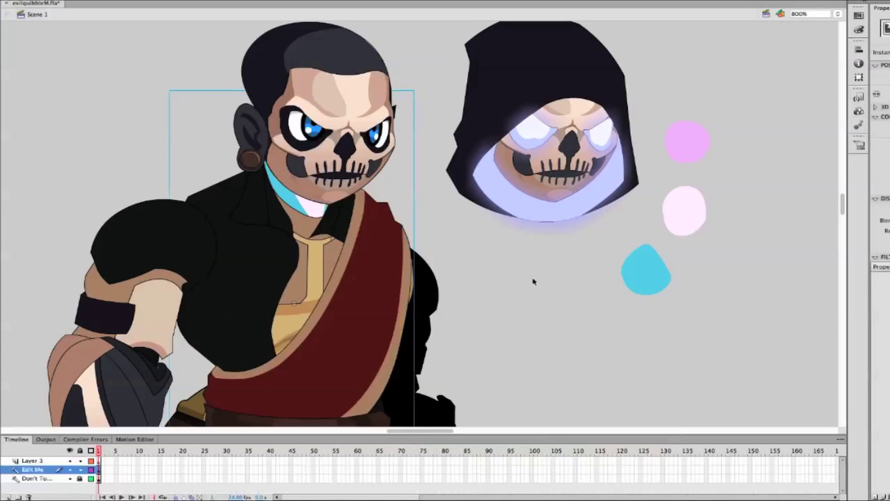
pyautogui.press('super+2')
pyautogui.press('super+=')
pyautogui.press('super+=')
pyautogui.press('super+=')
pyautogui.scroll(5, 340, 210)
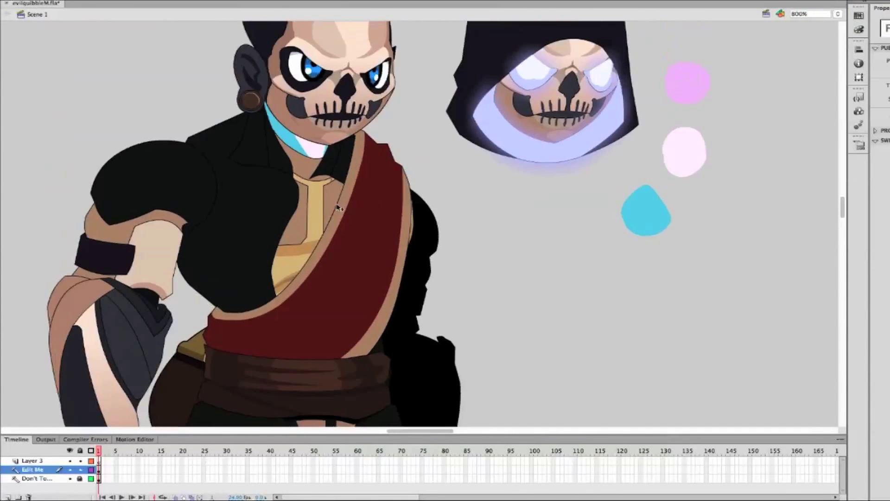
pyautogui.doubleClick(340, 209)
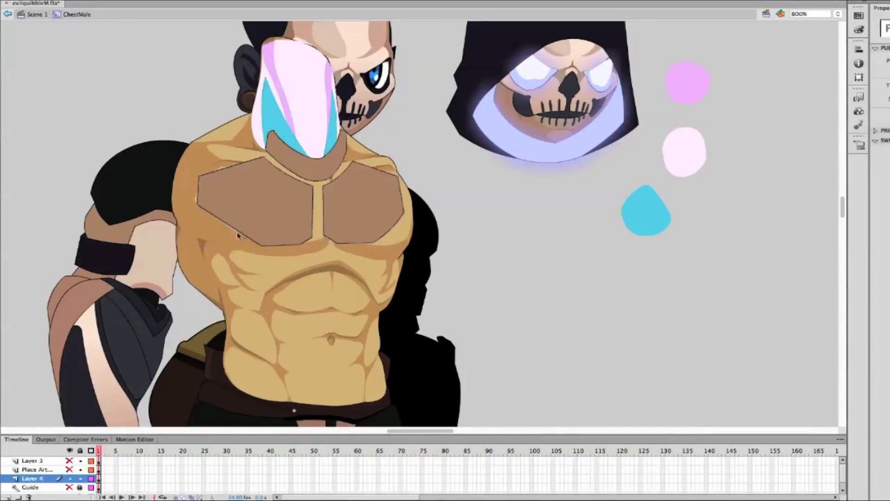
# Draw dividing lines inside both chest plates and fill their lower and inner bands with dark navy
pyautogui.press('n')
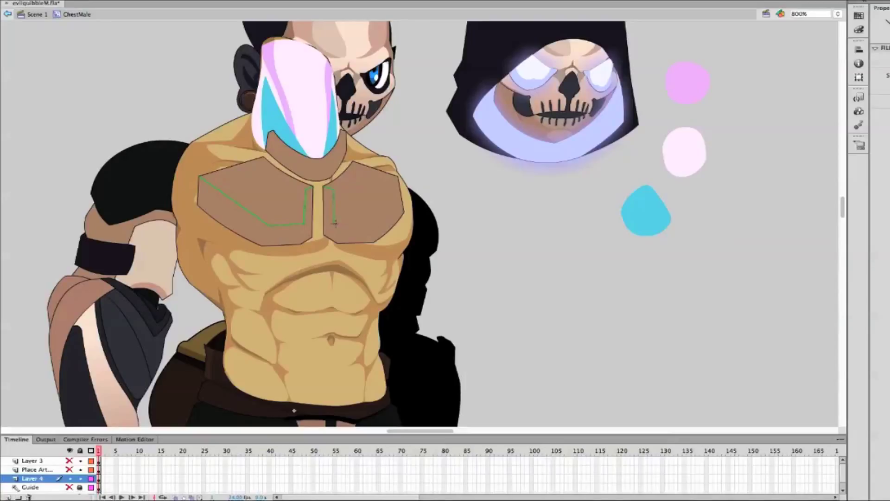
pyautogui.press('v')
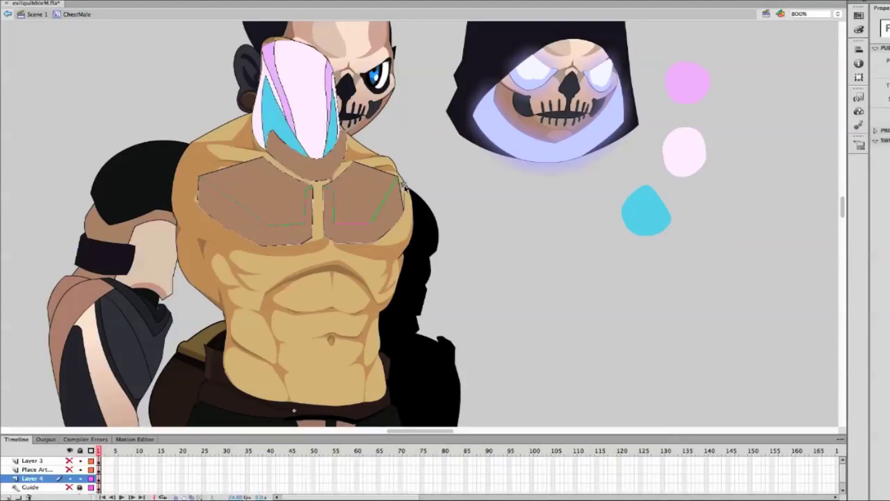
pyautogui.click(260, 208)
pyautogui.keyDown('shift'); pyautogui.click(362, 209); pyautogui.keyUp('shift')
pyautogui.press('Delete')
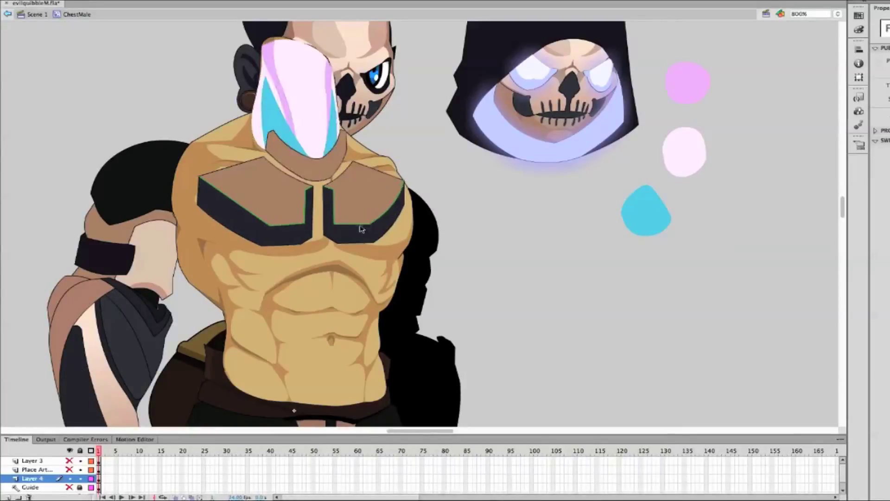
# Delete the green dividing lines along the dark bands of both chest plates
pyautogui.doubleClick(306, 225)
pyautogui.press('Delete')
pyautogui.click(317, 216)
pyautogui.press('Delete')
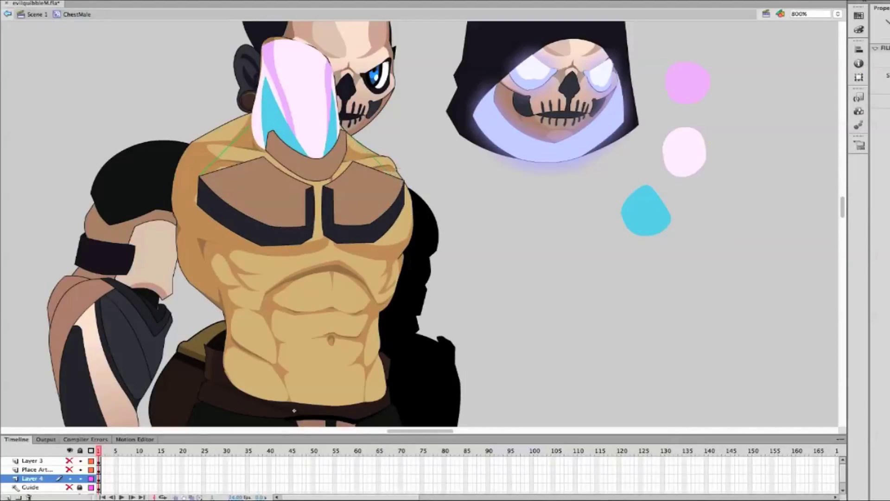
# Draw a thin curved crescent beneath the centre of the chest plates and fill it with cyan
pyautogui.moveTo(320, 249); pyautogui.dragTo(365, 275)
pyautogui.press('n')
pyautogui.press('v')
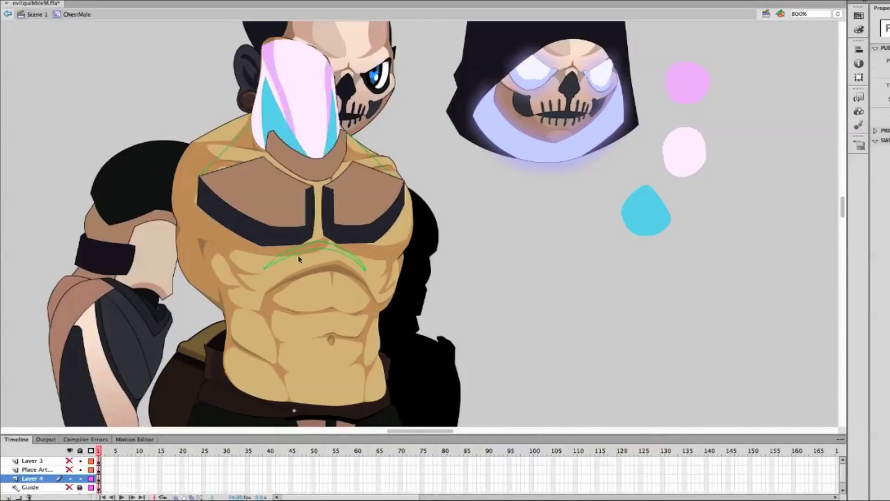
pyautogui.click(323, 243)
pyautogui.click(297, 240)
pyautogui.press('k')
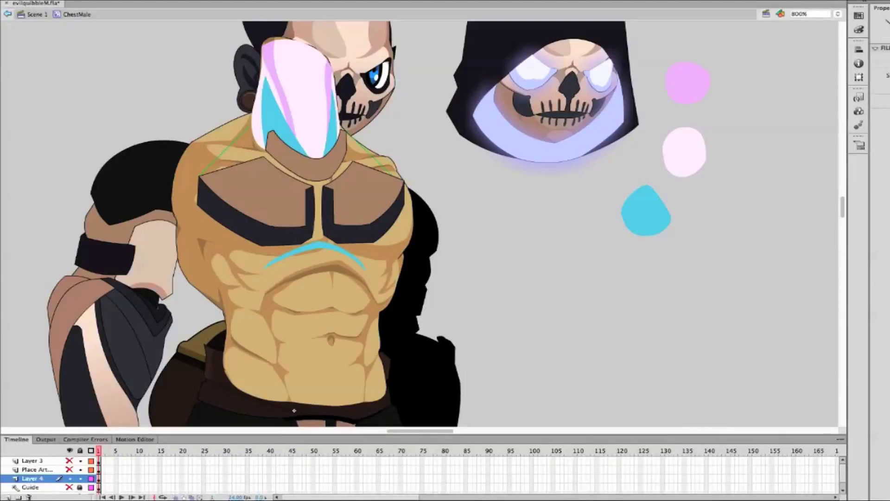
pyautogui.press('v')
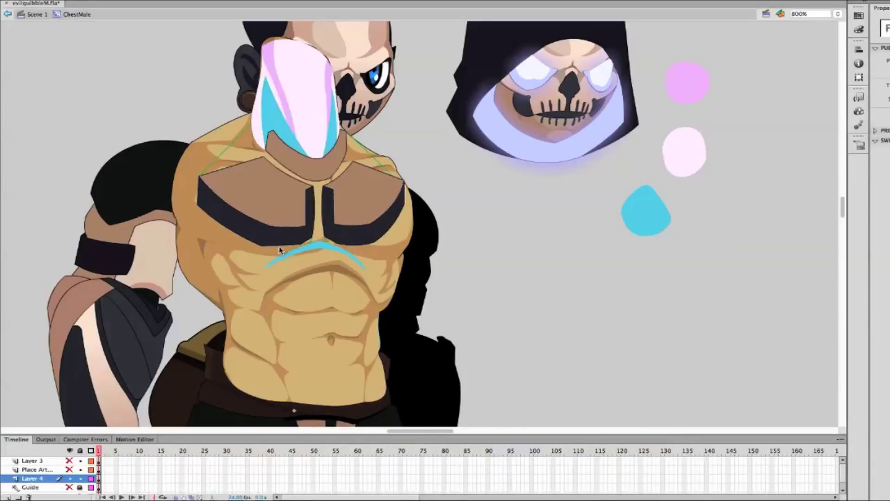
# Outline the area beside and below both chest plates, from their outer corners to the cyan crescent
pyautogui.press('k')
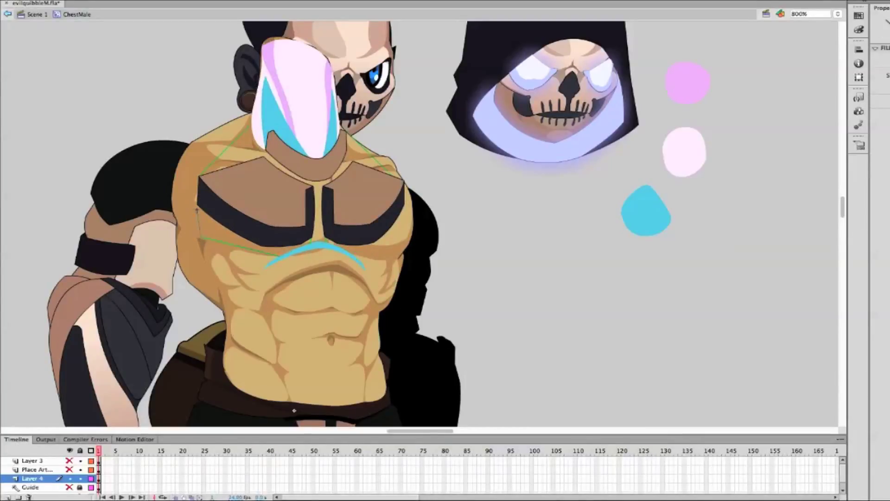
pyautogui.press('v')
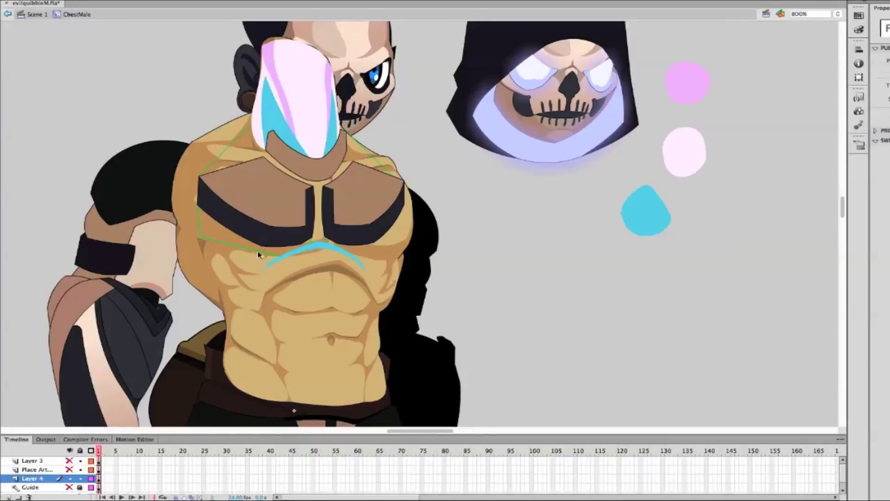
pyautogui.press('n')
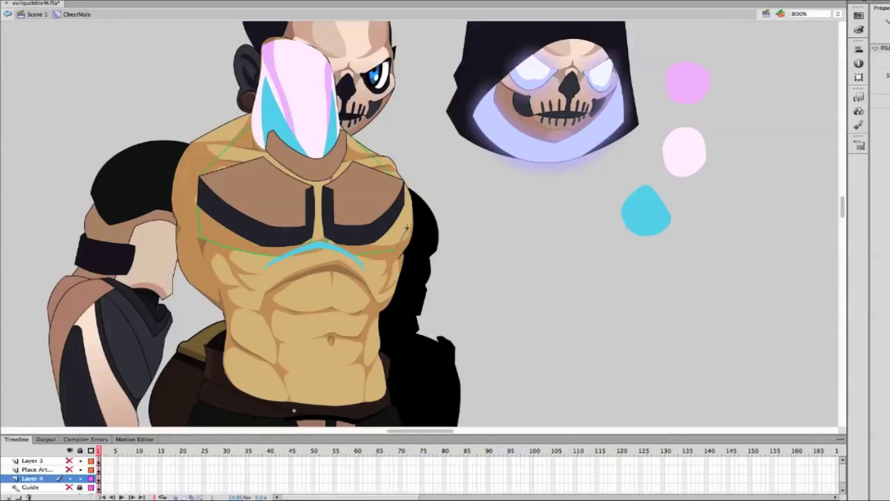
pyautogui.moveTo(394, 253); pyautogui.dragTo(407, 227)
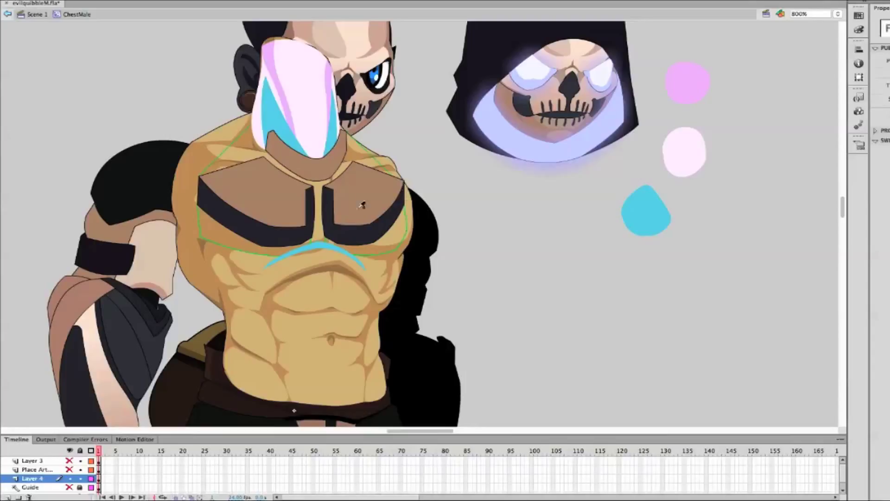
# Fill the areas below the chest plates with pink and the shoulders and centre strip with pale pink, clearing the outlines
pyautogui.press('k')
pyautogui.click(250, 232)
pyautogui.click(367, 232)
pyautogui.click(315, 184)
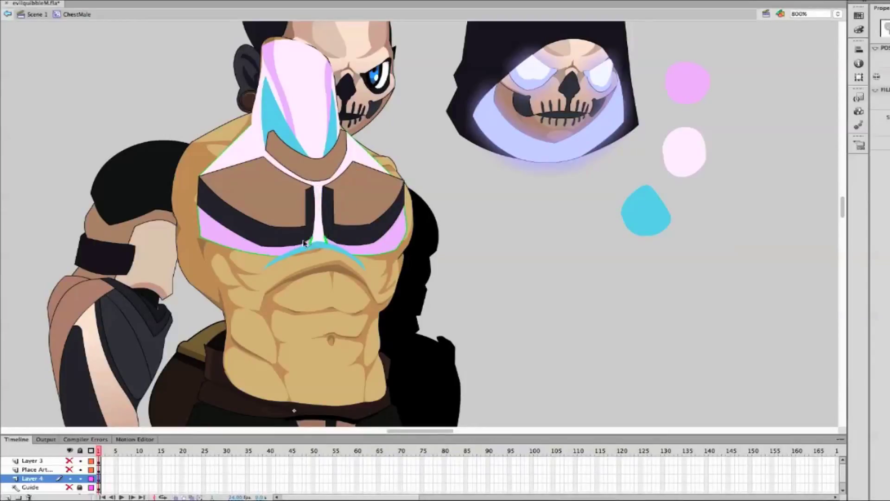
pyautogui.doubleClick(506, 220)
pyautogui.click(506, 216)
pyautogui.doubleClick(310, 201)
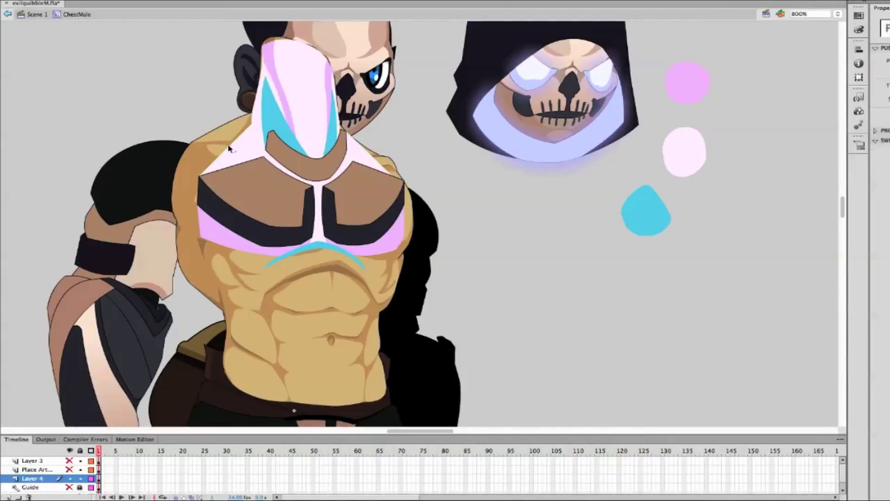
# Shade the brown collar band with a lighter tan highlight along its upper part
pyautogui.press('b')
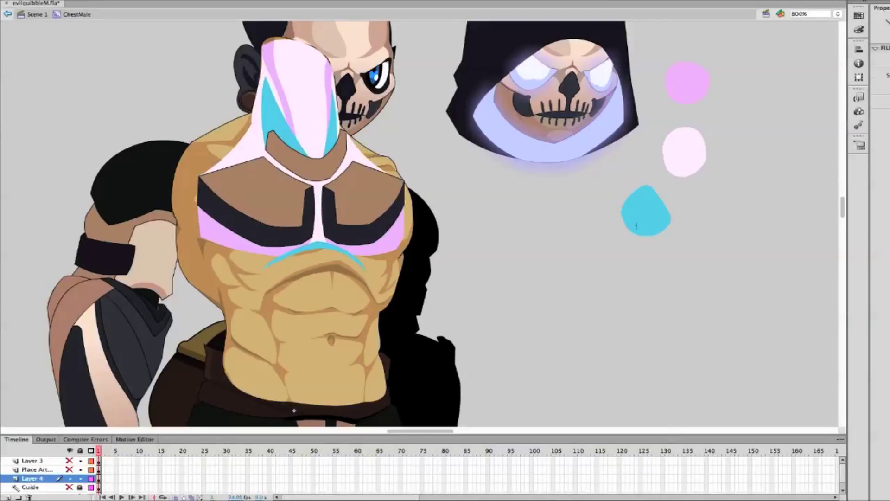
pyautogui.press('v')
pyautogui.press('b')
pyautogui.press('v')
pyautogui.doubleClick(327, 165)
pyautogui.press('Escape')
pyautogui.scroll(5, 327, 165)
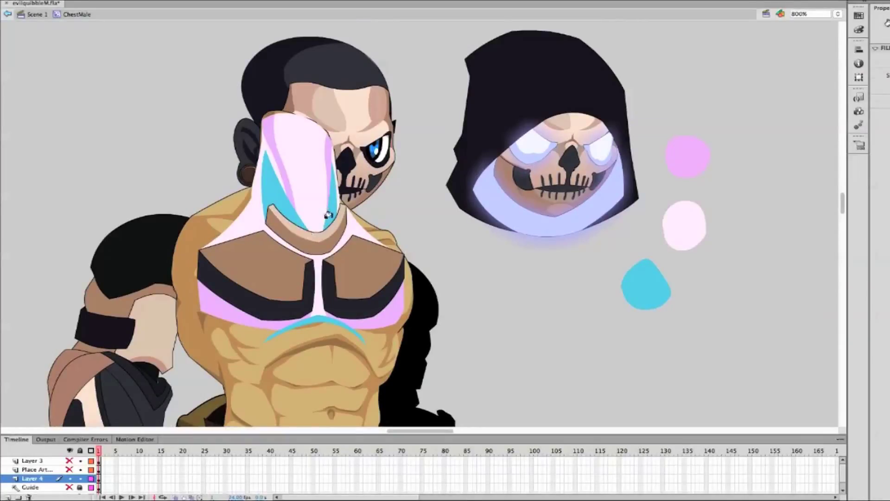
# Leave the ChestMale symbol and view the whole character in Scene 1
pyautogui.doubleClick(425, 187)
pyautogui.hotkey('ctrl', '-')
pyautogui.hotkey('ctrl', '-')
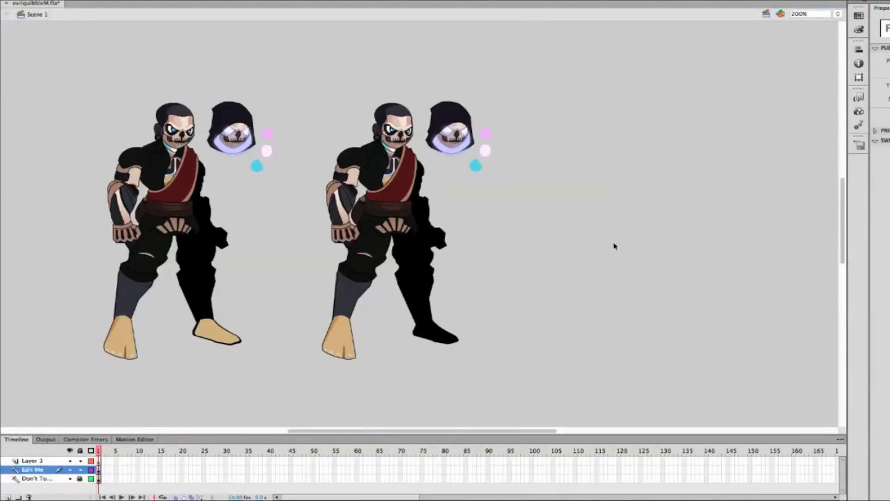
pyautogui.hotkey('ctrl', '=')
pyautogui.hotkey('ctrl', '=')
# Open the headMale symbol and draw green inner outlines inside the dark patches on both cheeks
pyautogui.doubleClick(623, 153)
pyautogui.click(795, 13)
pyautogui.write('1')
pyautogui.press('Return')
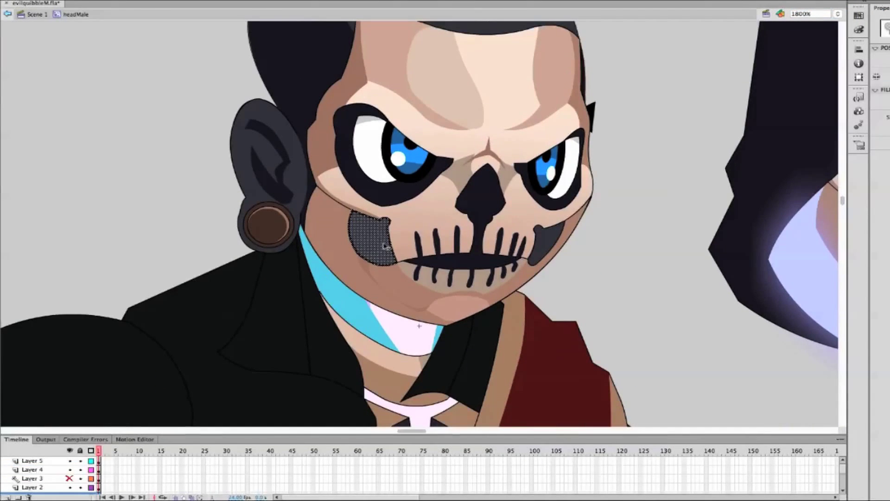
pyautogui.click(390, 260)
pyautogui.click(357, 217)
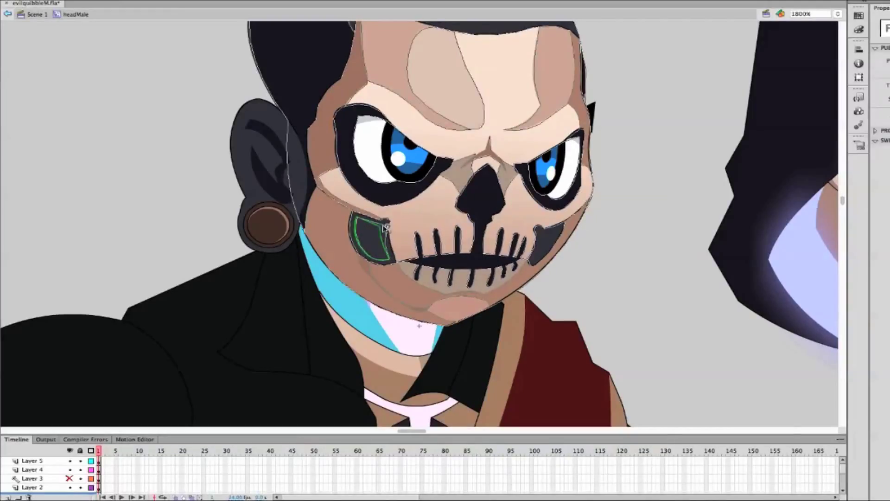
pyautogui.click(388, 245)
pyautogui.click(557, 229)
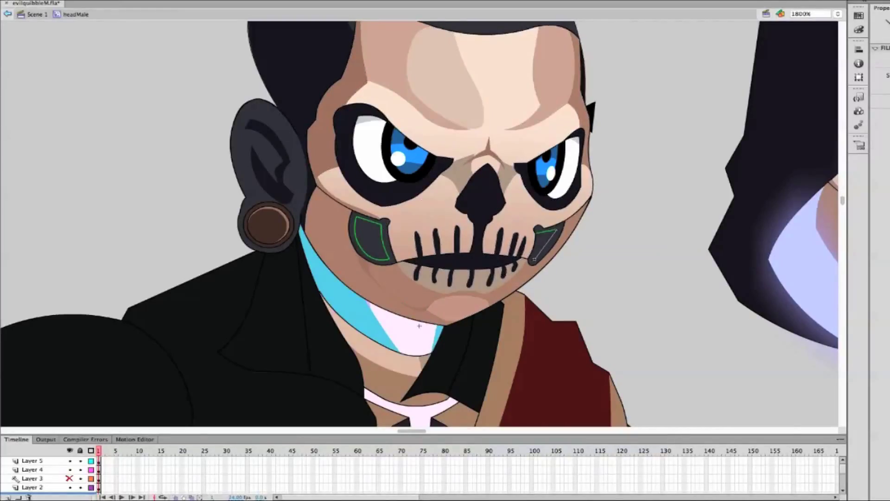
pyautogui.click(555, 230)
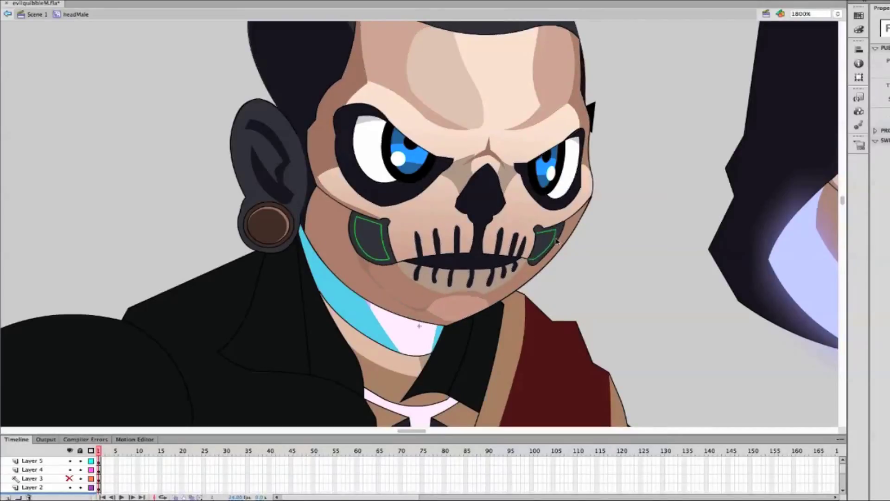
# Add curved lines inside the dark patches on both cheeks and shade the resulting bands in navy and dark grey, clearing the outlines
pyautogui.click(365, 220)
pyautogui.click(373, 254)
pyautogui.click(374, 222)
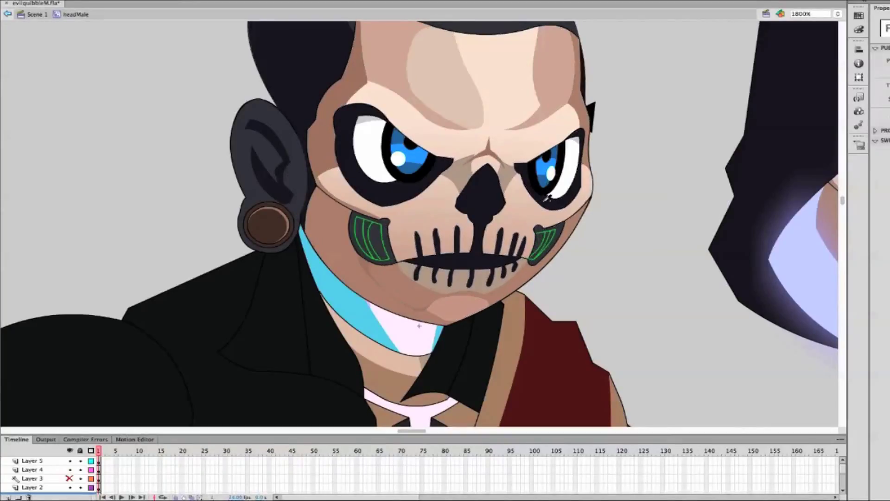
pyautogui.press('v')
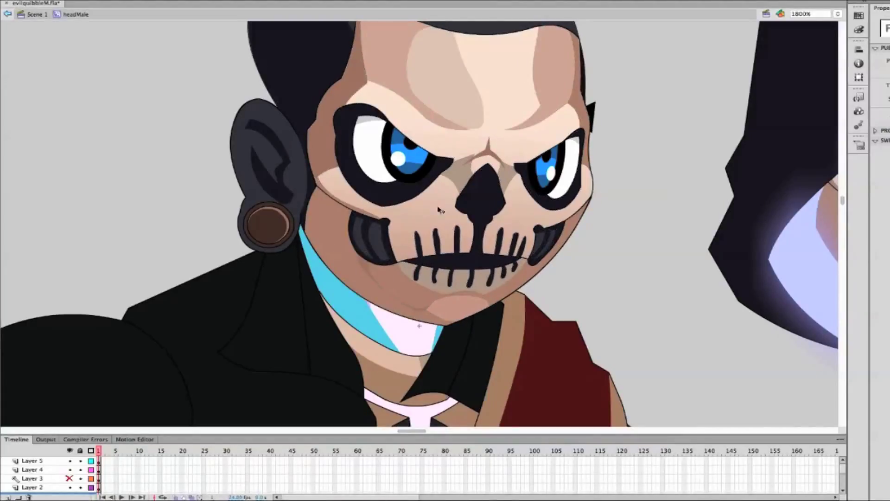
# Fill the inner sections of both cheek patches with the neck's cyan and add pale pink areas to them
pyautogui.click(376, 326)
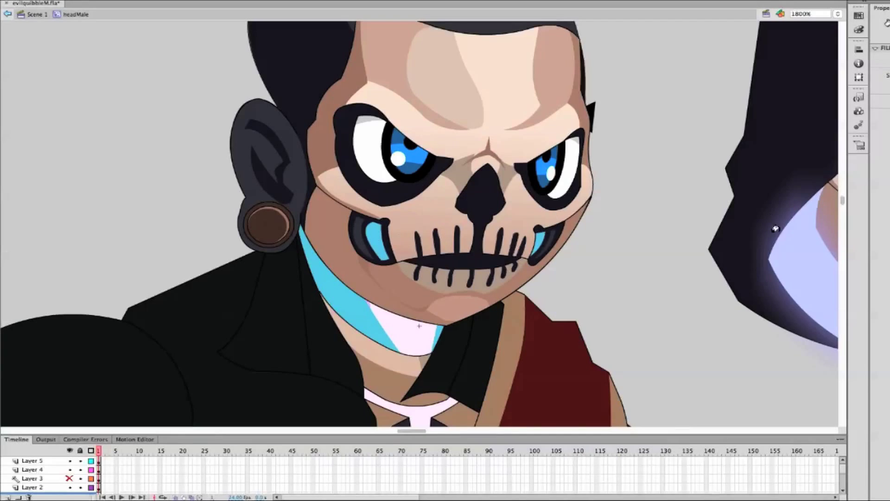
pyautogui.click(838, 14)
pyautogui.click(840, 72)
pyautogui.doubleClick(662, 253)
pyautogui.click(838, 14)
pyautogui.click(841, 21)
pyautogui.doubleClick(487, 268)
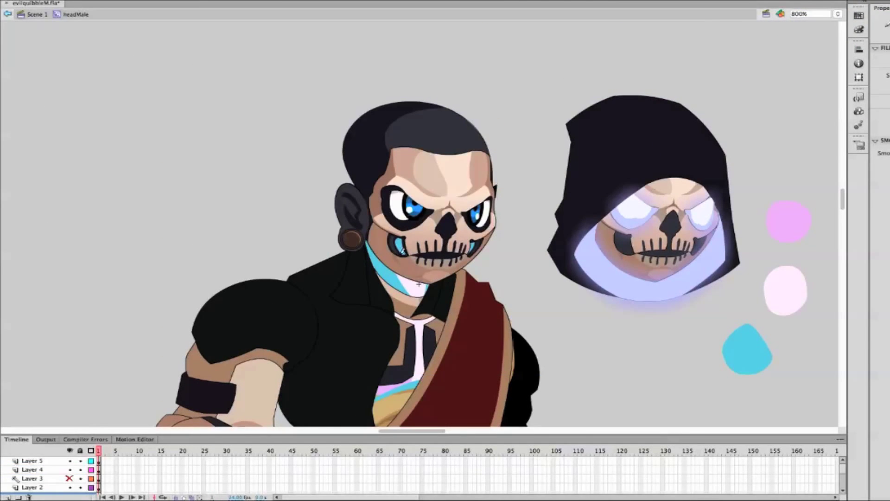
pyautogui.click(472, 247)
pyautogui.keyDown('shift'); pyautogui.click(400, 245); pyautogui.keyUp('shift')
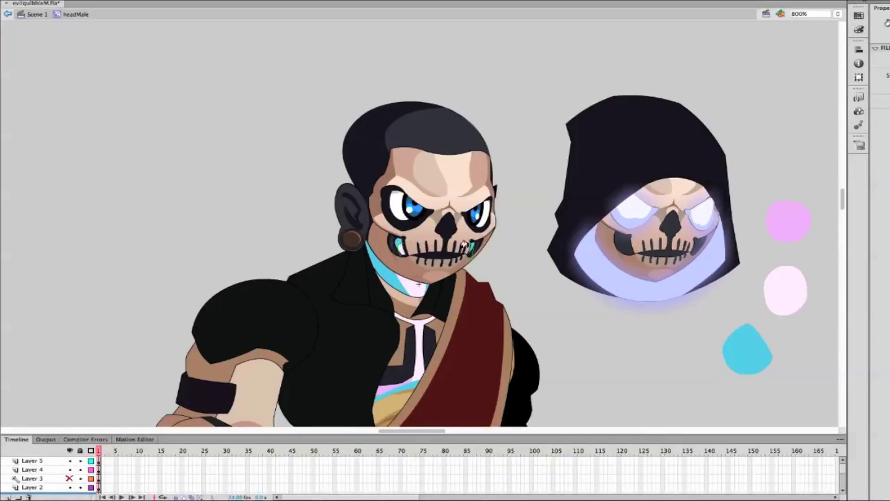
# Draw straight green lines along the mouth-side edges of both cheek patches at 1800% zoom and clear the lines
pyautogui.click(809, 14)
pyautogui.write('1800')
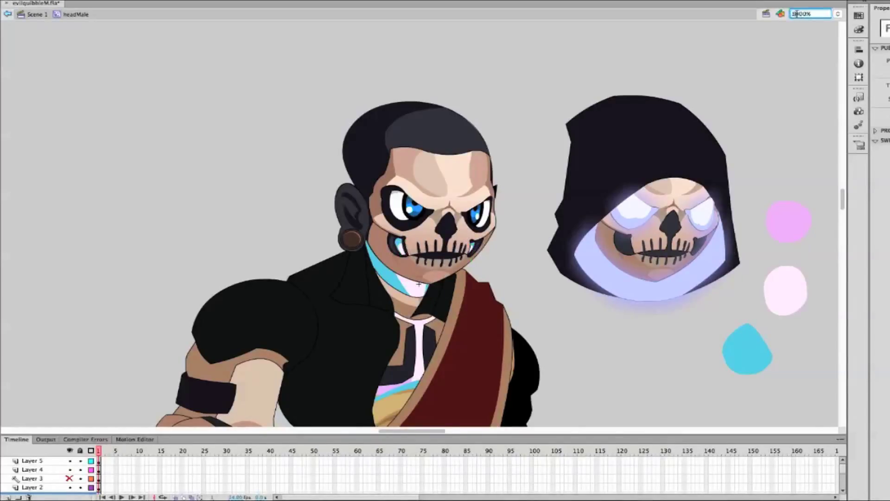
pyautogui.press('Return')
pyautogui.click(393, 281)
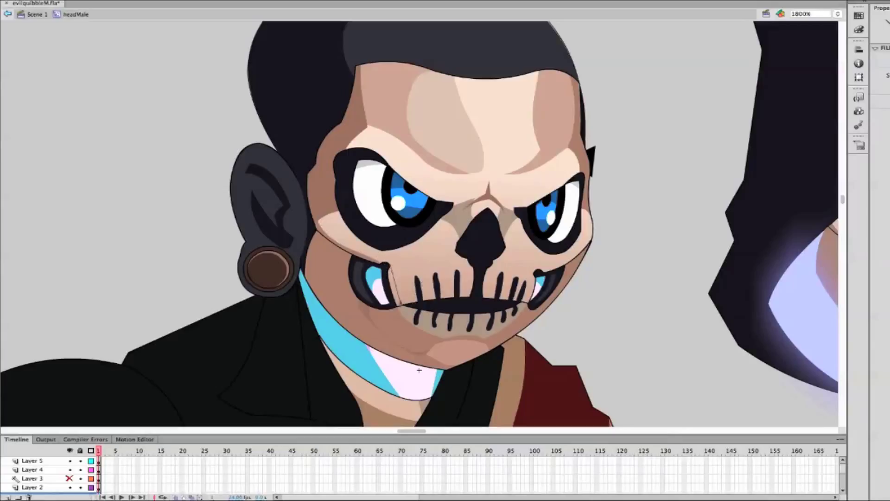
pyautogui.keyDown('shift'); pyautogui.click(534, 290); pyautogui.keyUp('shift')
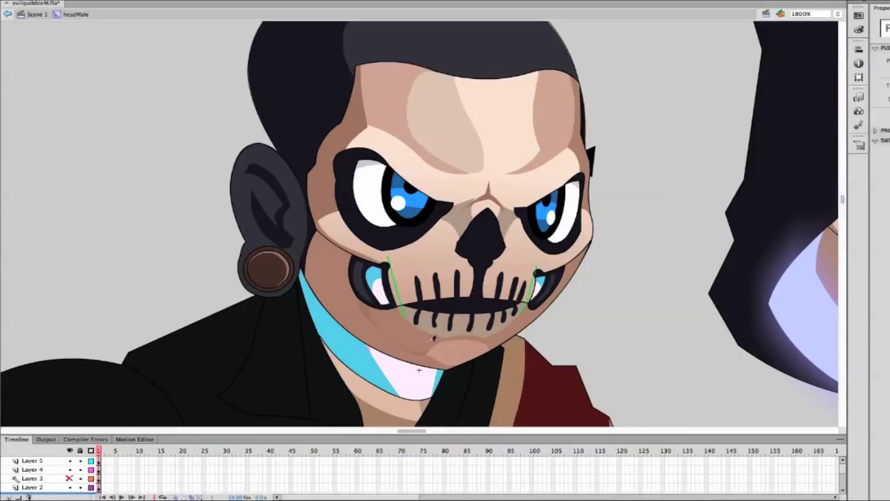
pyautogui.press('Delete')
# Outline an angular facet inside the nose cavity and fill it with dark grey
pyautogui.doubleClick(478, 259)
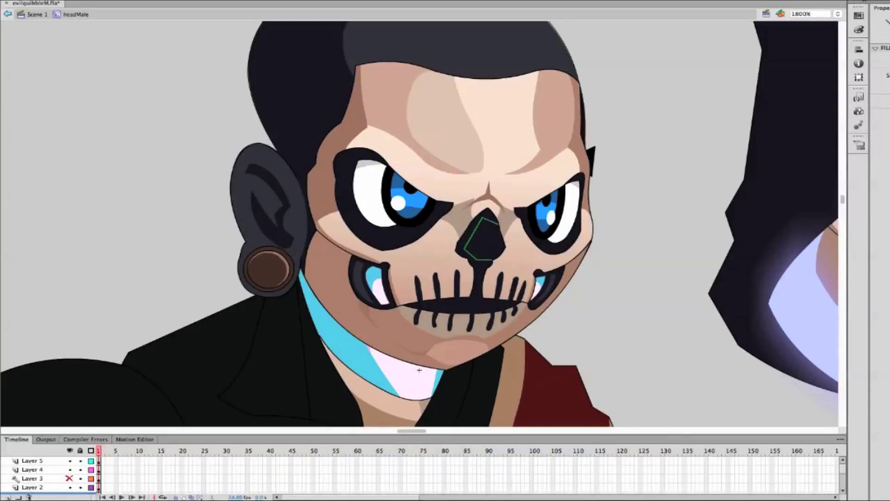
pyautogui.click(470, 256)
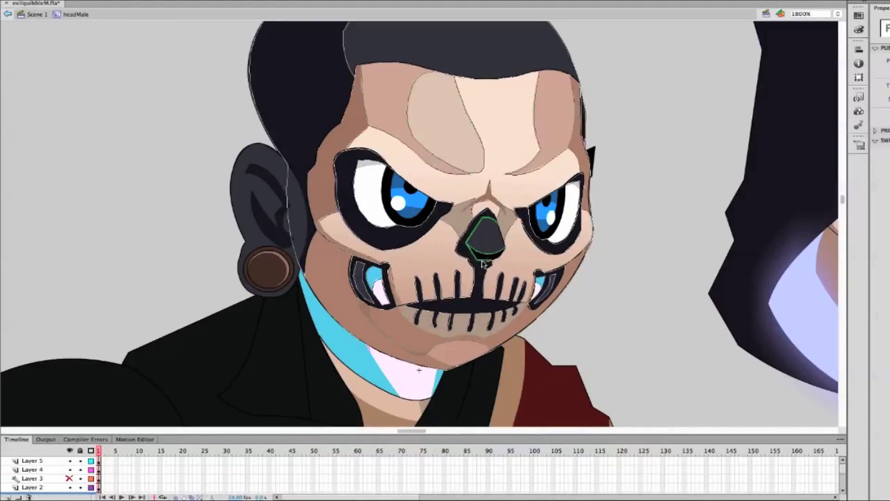
pyautogui.click(838, 14)
pyautogui.click(807, 83)
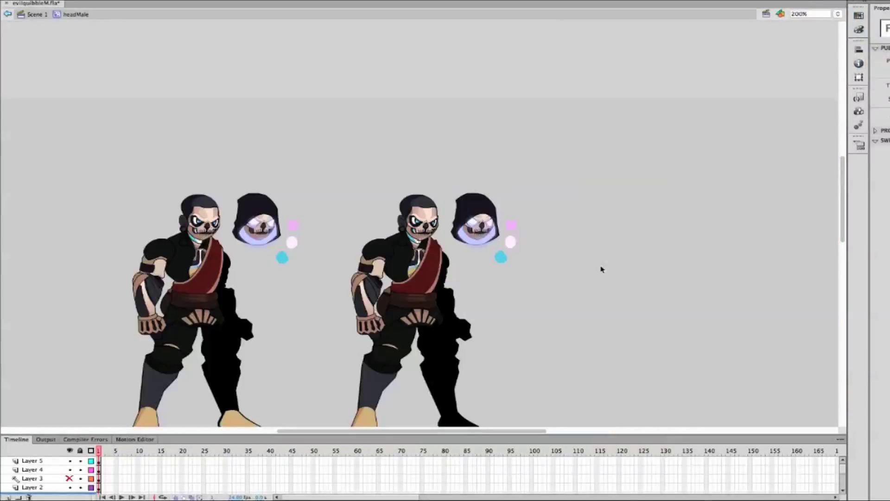
# Open the ChestMale symbol, show the jacket layer and draw green shading lines along both inner edges of the collar
pyautogui.doubleClick(612, 232)
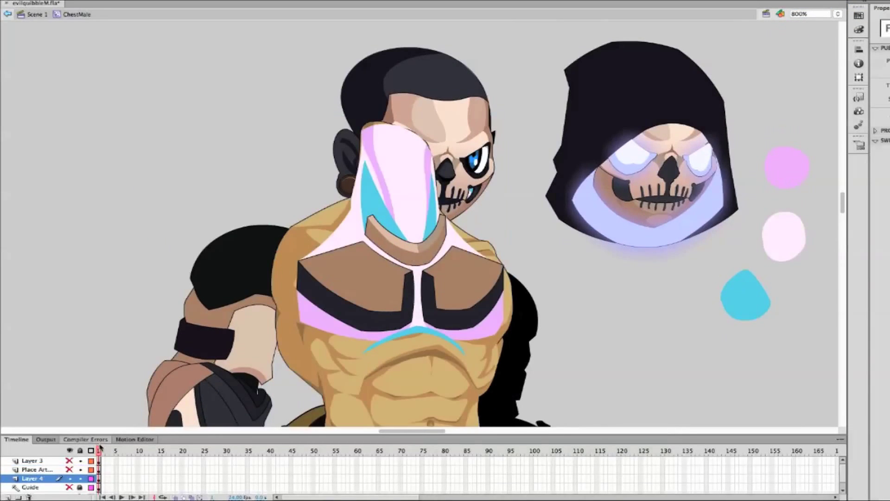
pyautogui.click(70, 469)
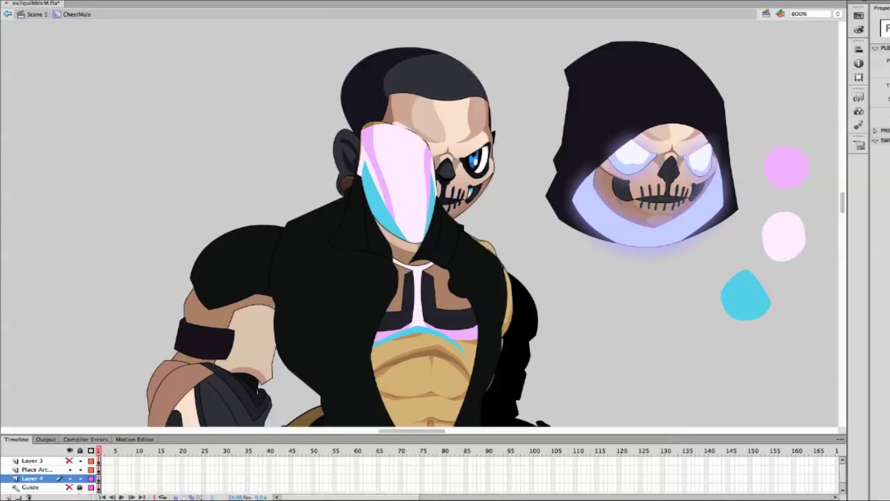
pyautogui.click(37, 470)
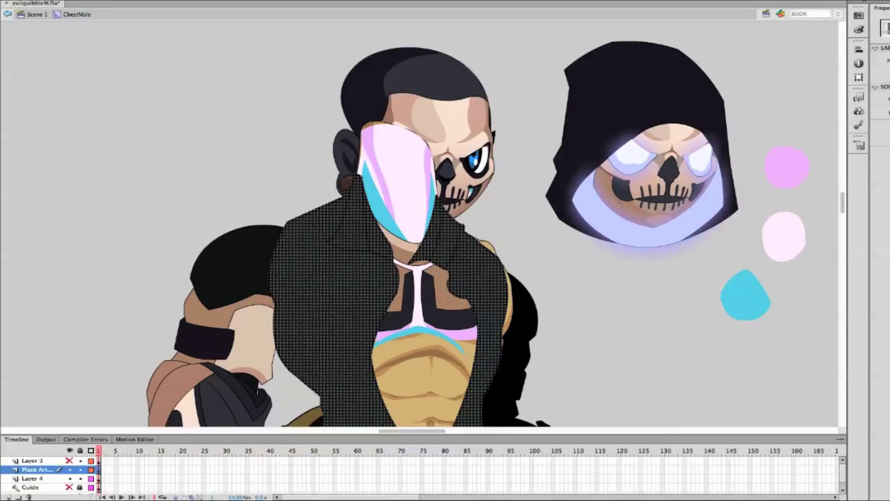
pyautogui.click(557, 265)
pyautogui.moveTo(352, 160); pyautogui.dragTo(385, 272)
pyautogui.moveTo(438, 194); pyautogui.dragTo(419, 266)
# Mix a dark teal and fill the outlined inner edges of the jacket collar with it, clearing the green lines
pyautogui.click(887, 28)
pyautogui.click(887, 70)
pyautogui.moveTo(529, 183); pyautogui.dragTo(559, 184)
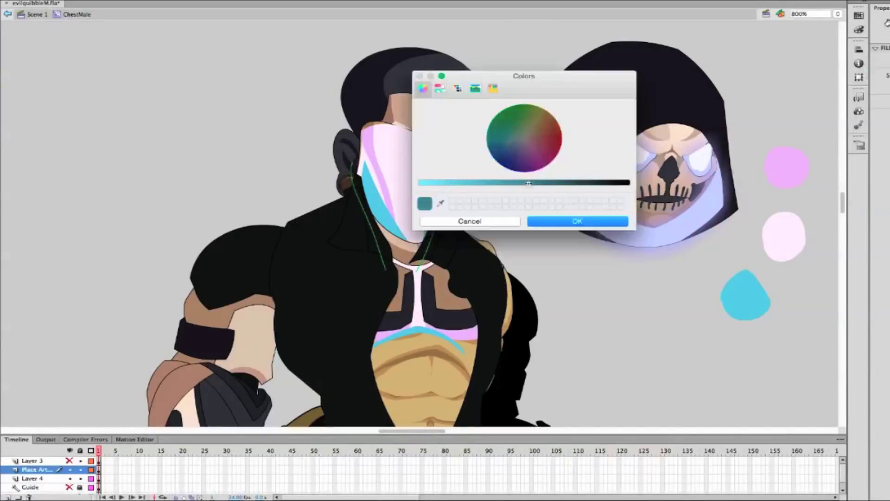
pyautogui.click(577, 221)
pyautogui.click(887, 28)
pyautogui.click(887, 71)
pyautogui.press('Return')
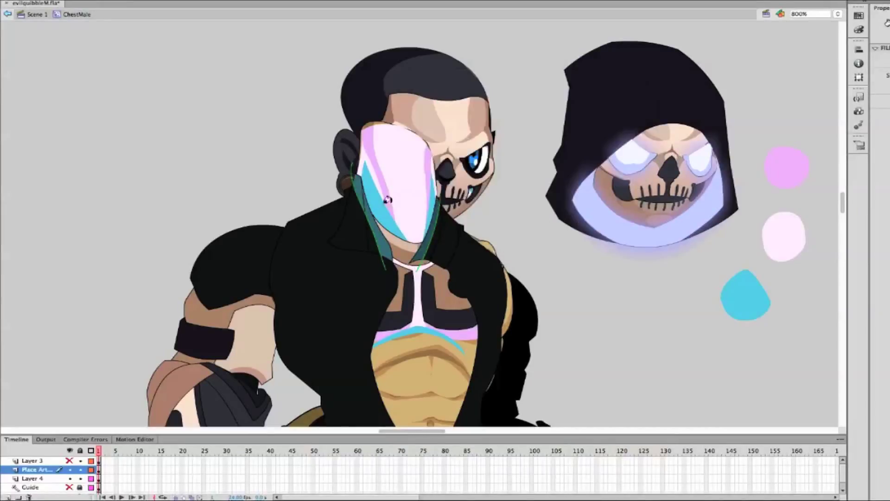
pyautogui.press('b')
pyautogui.press('v')
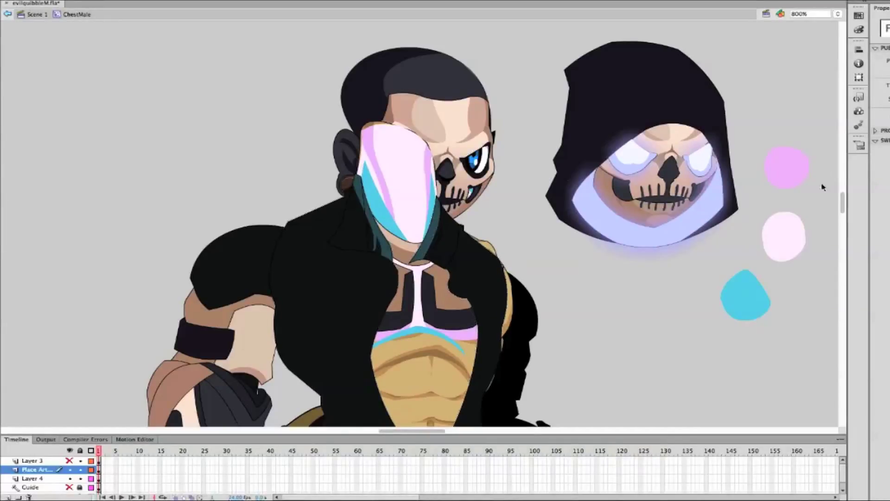
# Draw a second set of curves within the teal collar edges and fill the strips with another dark teal shade
pyautogui.press('b')
pyautogui.moveTo(354, 167); pyautogui.dragTo(395, 250)
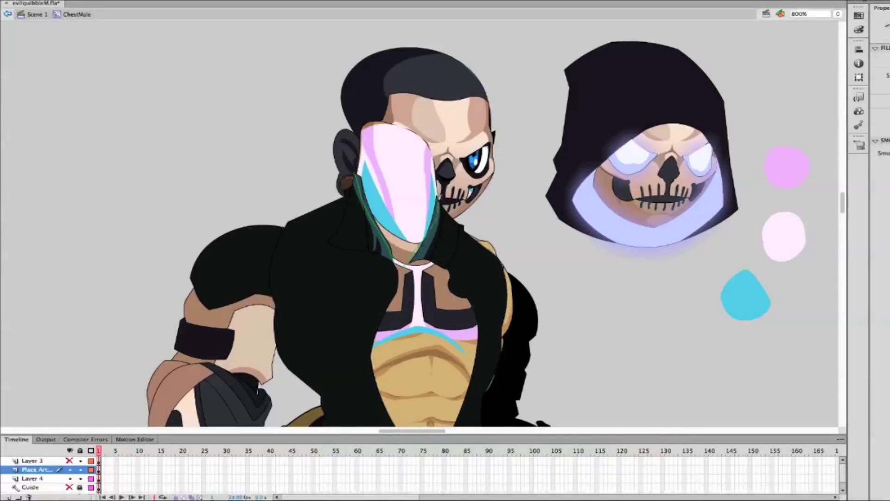
pyautogui.click(887, 58)
pyautogui.click(888, 64)
pyautogui.click(471, 221)
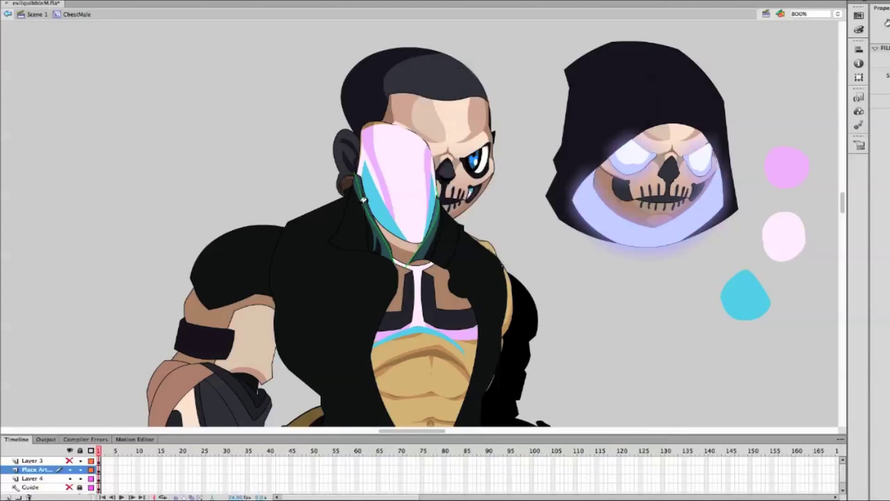
# Open the beltMale symbol and draw a green trim line along the lower edge of the right hip flap
pyautogui.doubleClick(512, 143)
pyautogui.hotkey('ctrl', '-')
pyautogui.hotkey('ctrl', '-')
pyautogui.click(838, 14)
pyautogui.click(839, 50)
pyautogui.scroll(-3, 574, 301)
pyautogui.doubleClick(487, 273)
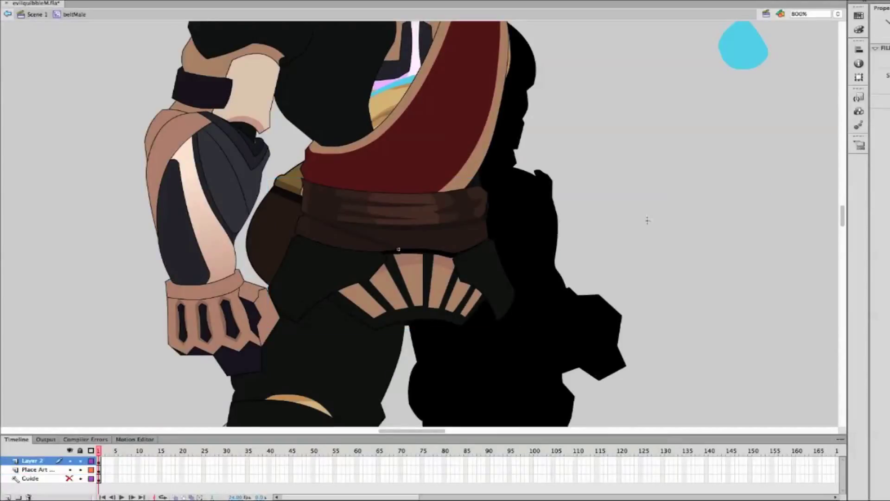
pyautogui.click(499, 312)
pyautogui.press('v')
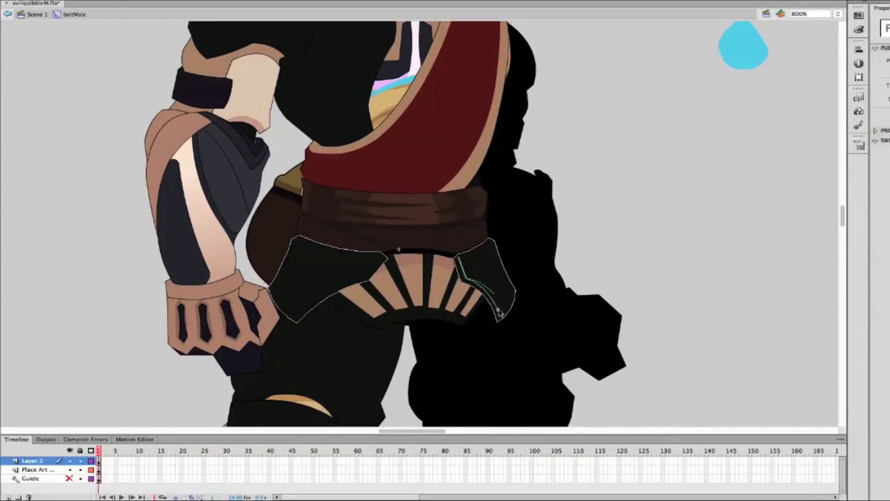
pyautogui.click(514, 293)
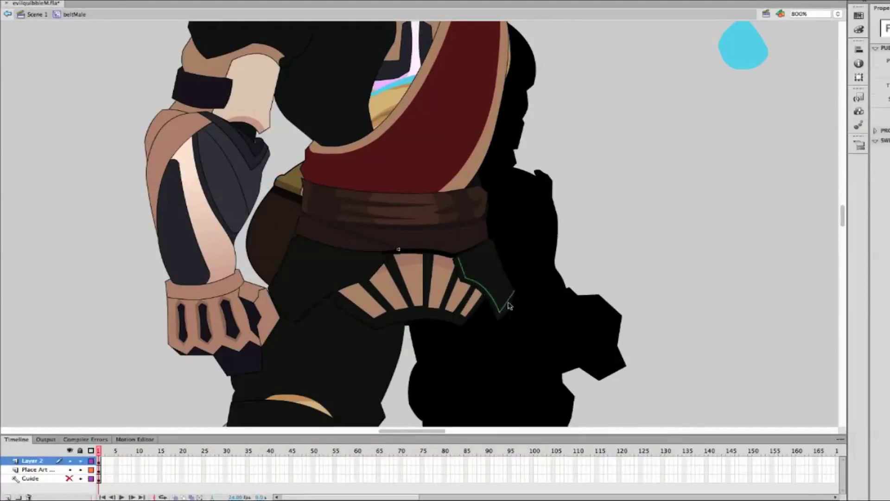
# Complete the trim outline on the right hip flap and fill the border with pale peach, clearing the outline
pyautogui.press('p')
pyautogui.click(465, 255)
pyautogui.click(471, 275)
pyautogui.click(502, 304)
pyautogui.click(512, 287)
pyautogui.click(453, 251)
pyautogui.press('v')
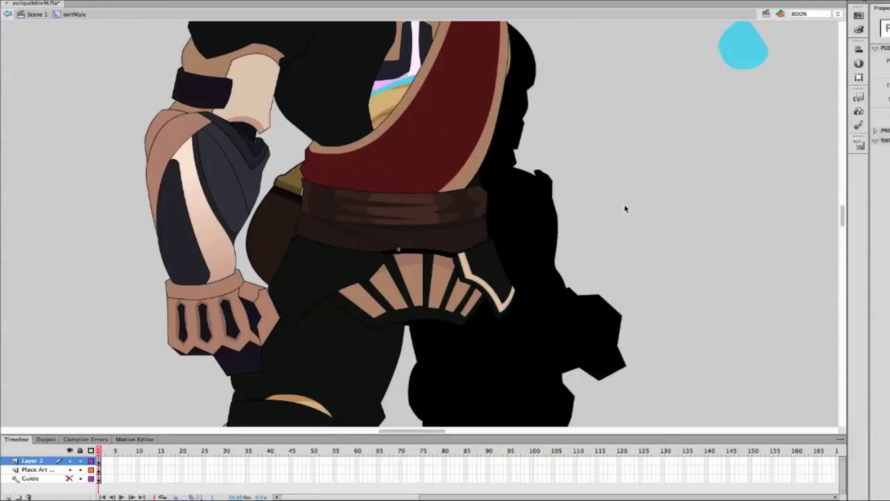
# Outline a matching trim along the lower edge of the left hip flap and fill it with pale peach, clearing the outlines
pyautogui.press('p')
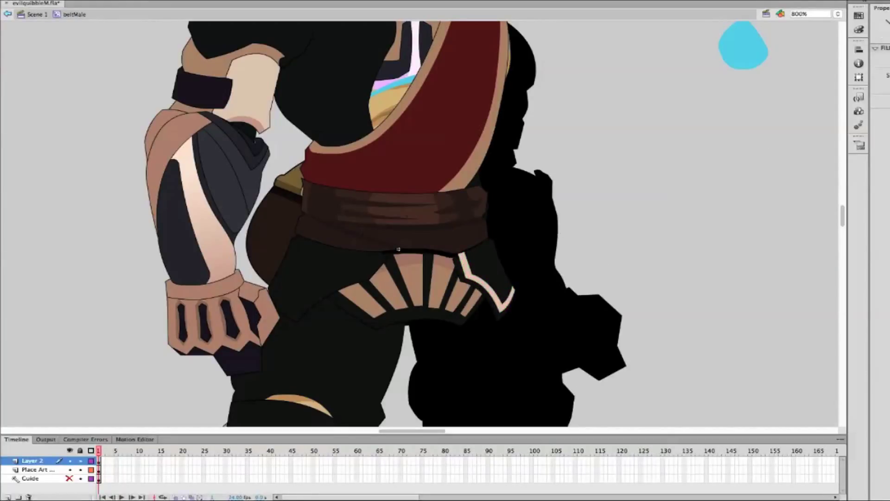
pyautogui.click(367, 276)
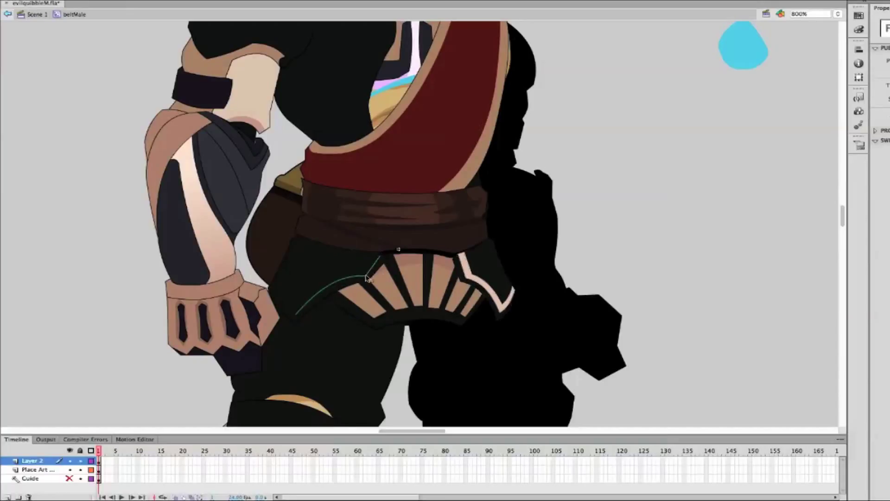
pyautogui.click(295, 301)
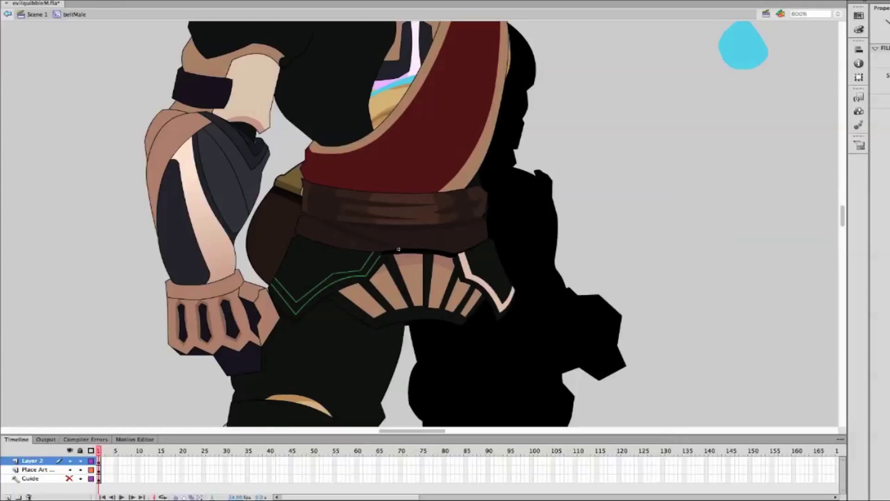
pyautogui.click(348, 276)
pyautogui.click(289, 297)
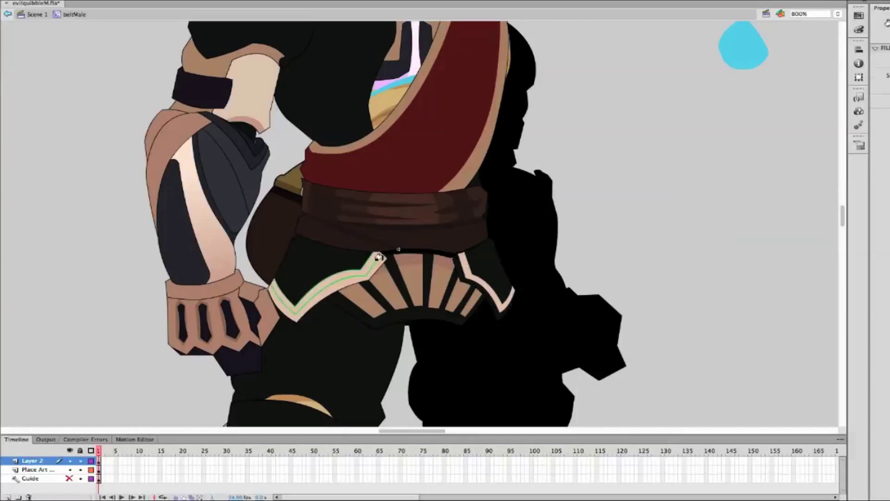
pyautogui.click(367, 268)
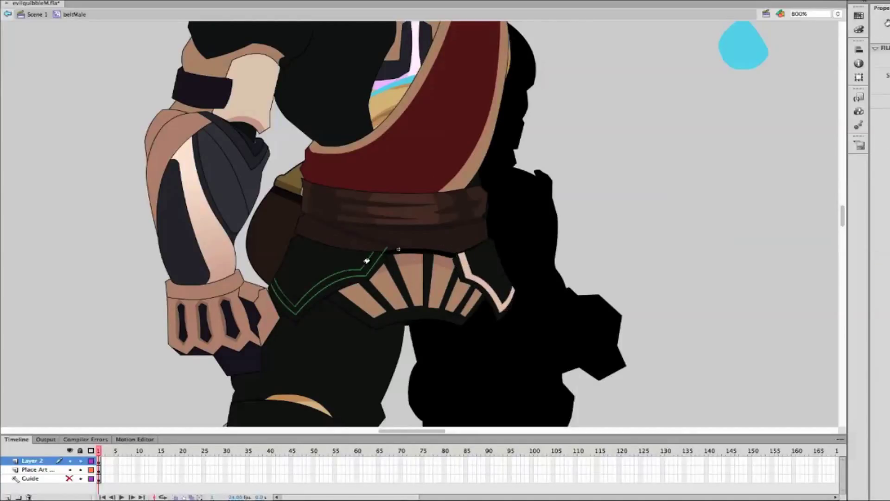
pyautogui.click(398, 249)
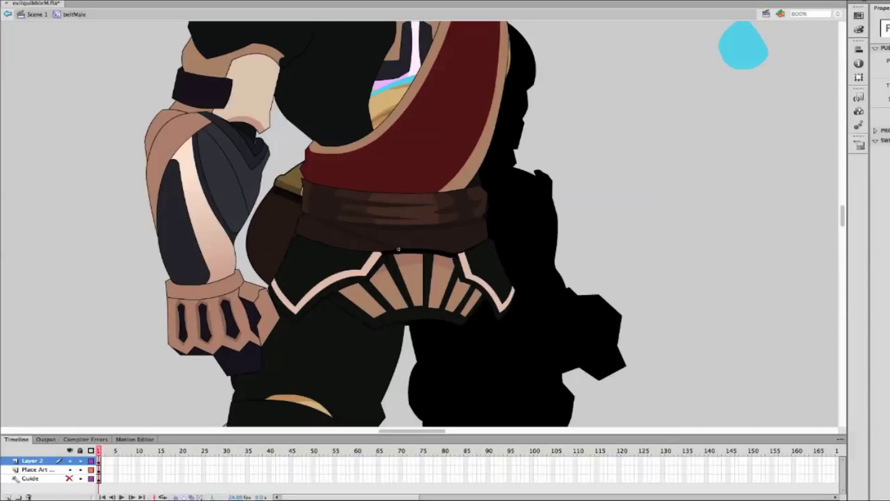
pyautogui.press('y')
pyautogui.moveTo(447, 267); pyautogui.dragTo(478, 248)
pyautogui.press('v')
pyautogui.click(392, 270)
pyautogui.hotkey('ctrl', '-')
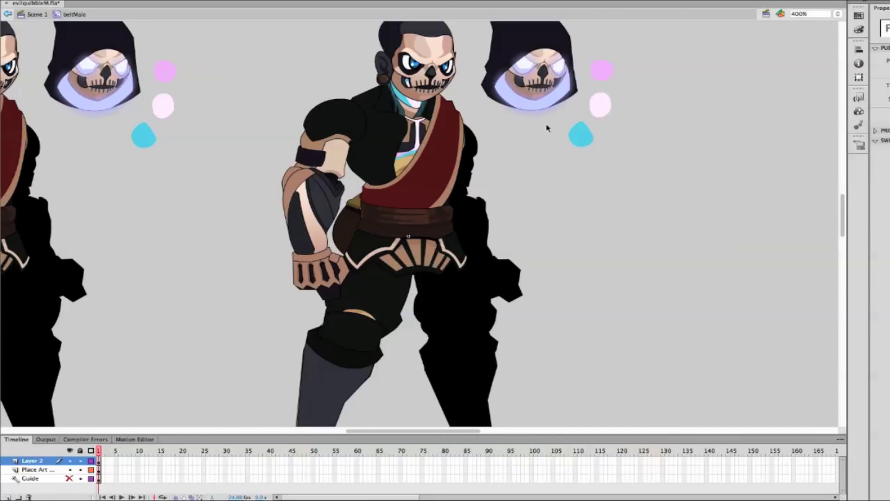
# Open the ChestMale symbol, hide the jacket layer and shade the navy chest bands at their inner corners, clearing the dividing lines
pyautogui.hotkey('ctrl', '=')
pyautogui.scroll(5, 606, 179)
pyautogui.doubleClick(533, 200)
pyautogui.doubleClick(534, 200)
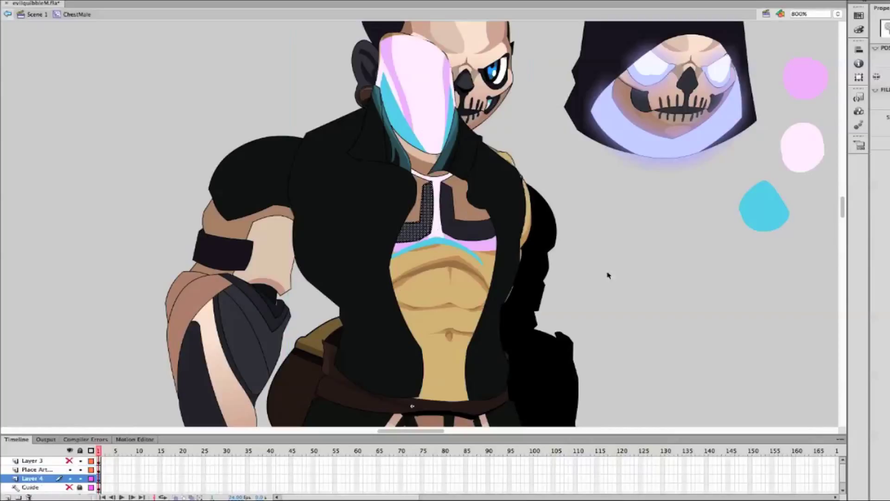
pyautogui.click(70, 470)
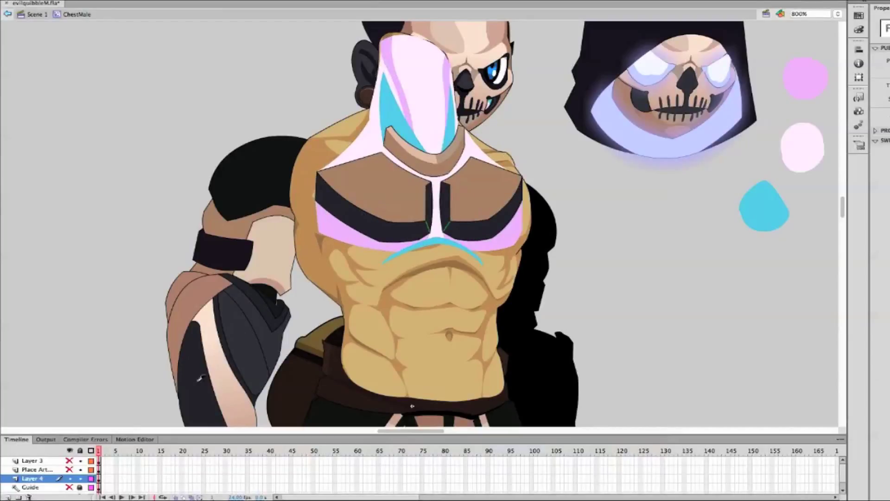
pyautogui.click(434, 232)
pyautogui.press('Delete')
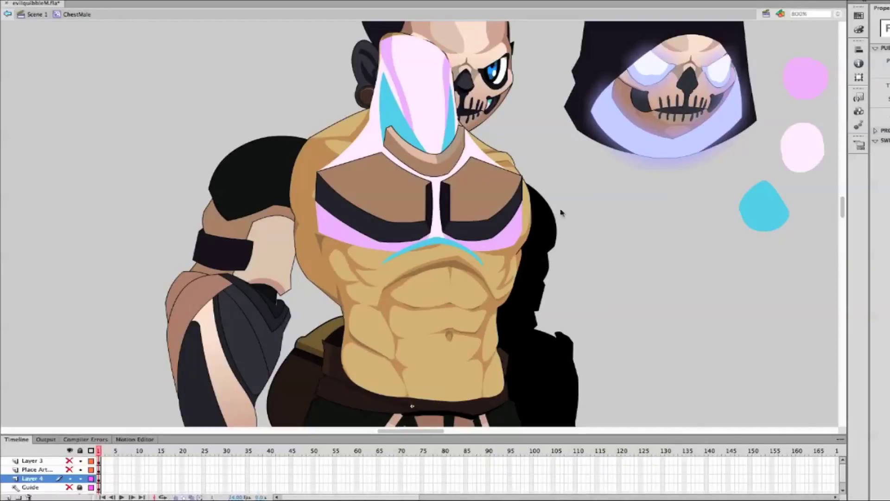
# Draw angled green lines across both brown chest plates and fill their upper parts with lighter tan
pyautogui.press('n')
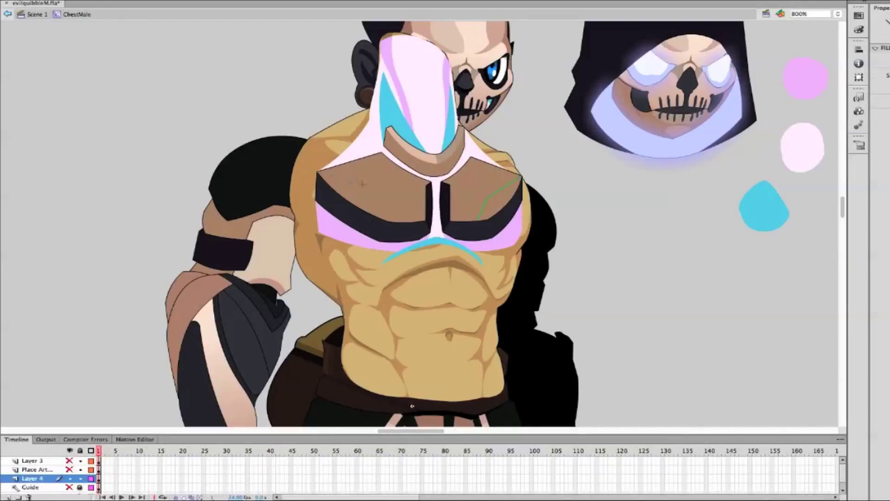
pyautogui.click(362, 185)
pyautogui.keyDown('shift'); pyautogui.click(503, 187); pyautogui.keyUp('shift')
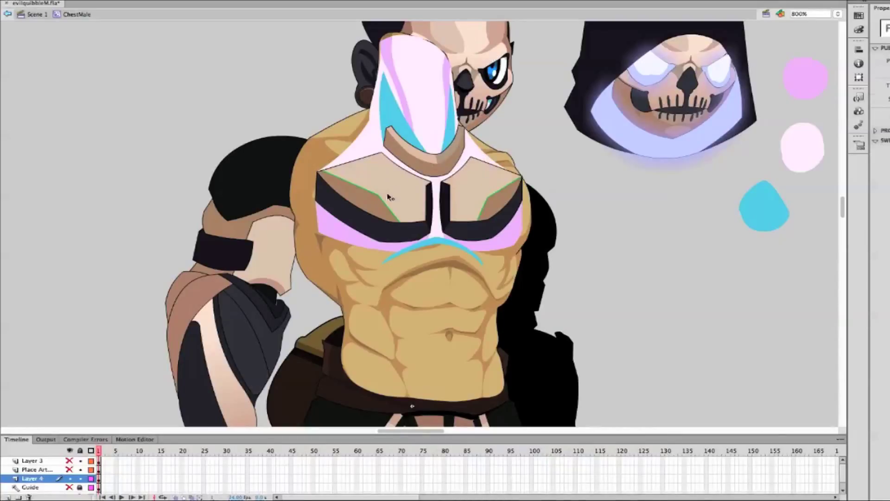
# Clear the green dividing lines from the two chest plates and return to the main scene
pyautogui.press('Delete')
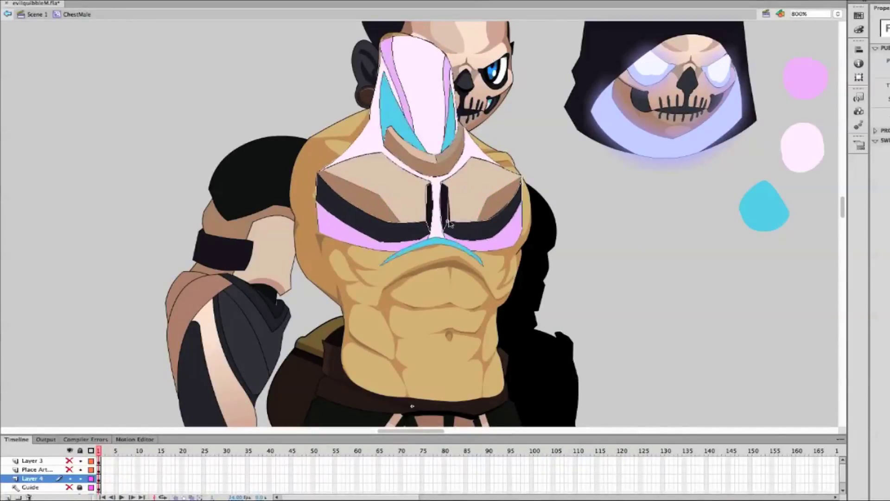
pyautogui.press('k')
pyautogui.doubleClick(412, 406)
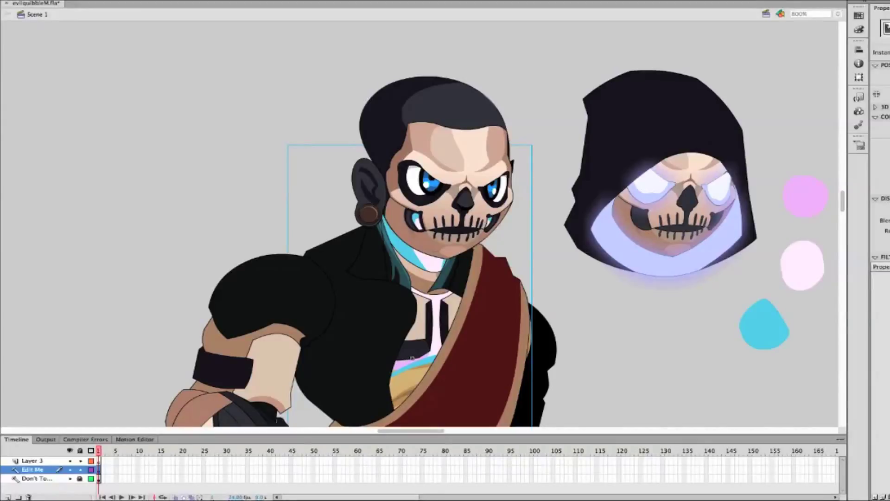
# Reopen the ChestMale symbol, recolour the near-black jacket collar flap in a lighter dark green and return to the main scene
pyautogui.doubleClick(417, 324)
pyautogui.click(881, 135)
pyautogui.click(883, 66)
pyautogui.moveTo(595, 185); pyautogui.dragTo(593, 185)
pyautogui.press('Return')
pyautogui.hotkey('ctrl', 'a')
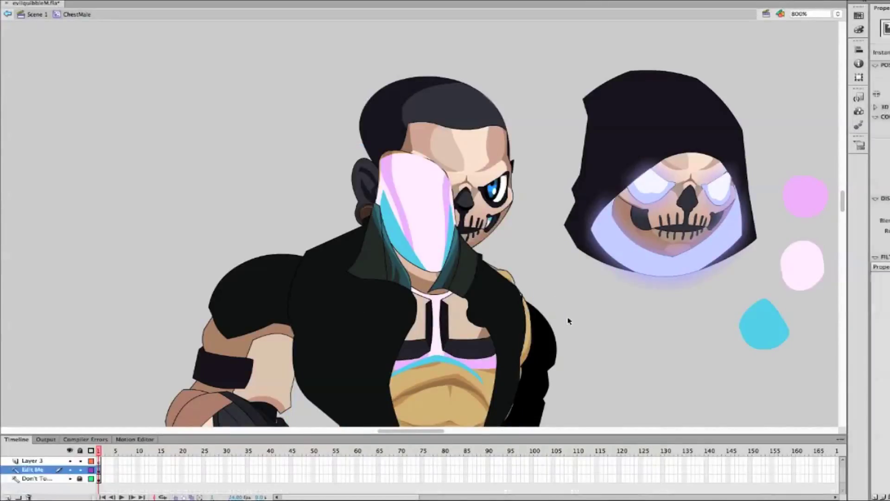
pyautogui.doubleClick(569, 321)
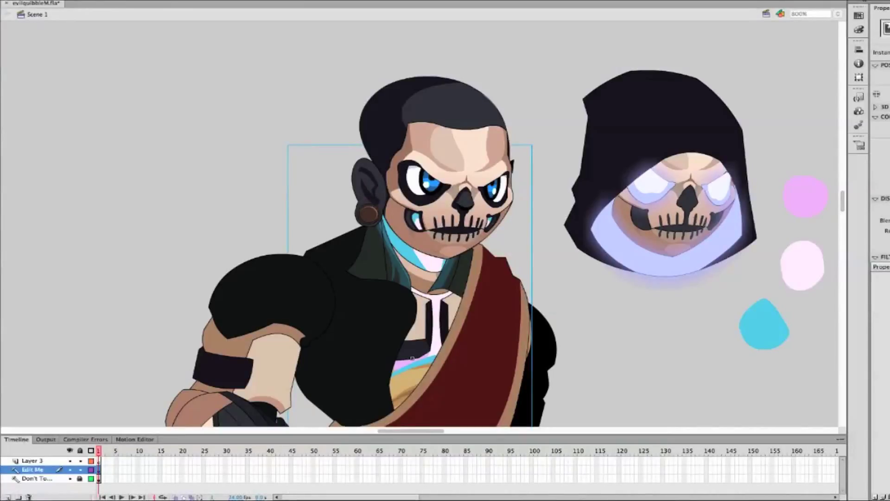
# In LakenTheGooderM.fla, delete the two selected figures, output the remaining one as LakenNinjaNPC and close the file
pyautogui.click(74, 10)
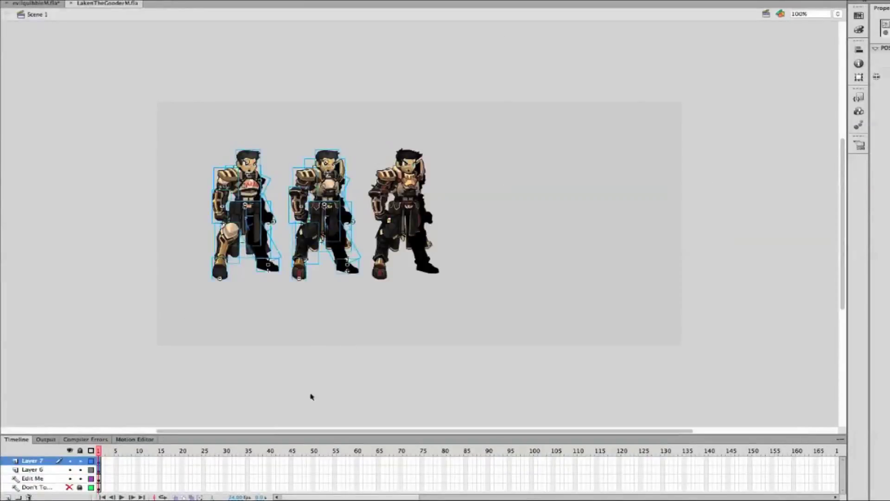
pyautogui.press('Delete')
pyautogui.click(140, 57)
pyautogui.write('LakenNinjaNPC')
pyautogui.press('Return')
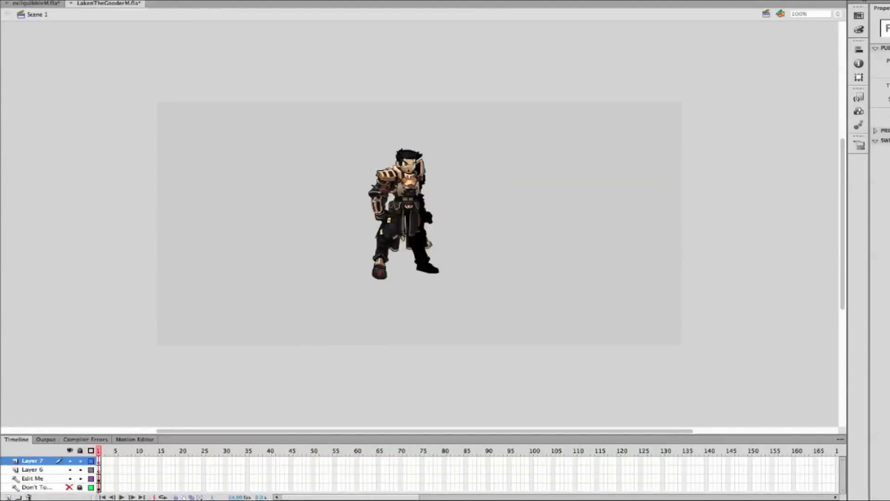
pyautogui.press('super+w')
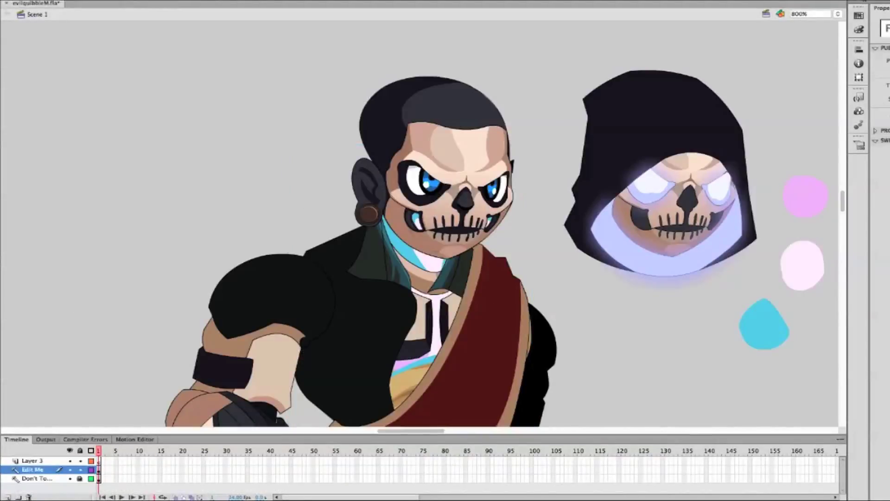
# Open the ChestMale symbol and shade the jacket collar beside the red sash, clearing the green dividing line
pyautogui.scroll(-5, 622, 318)
pyautogui.hscroll(3, 622, 318)
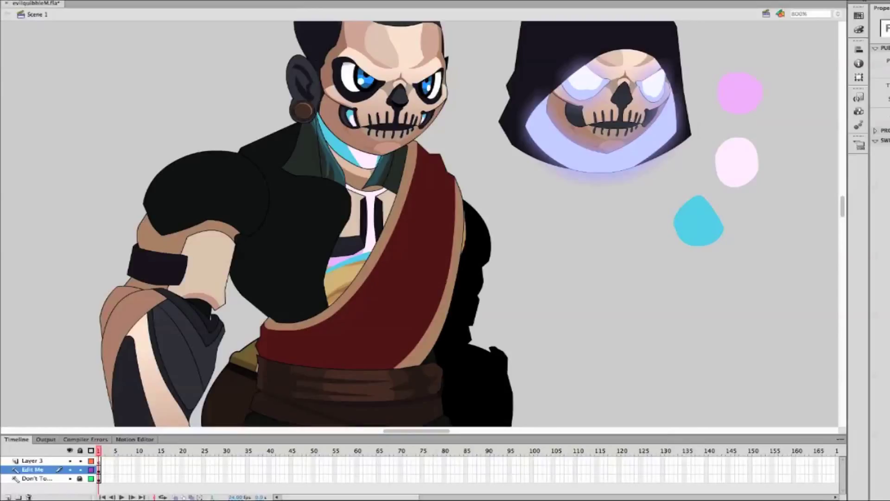
pyautogui.doubleClick(567, 255)
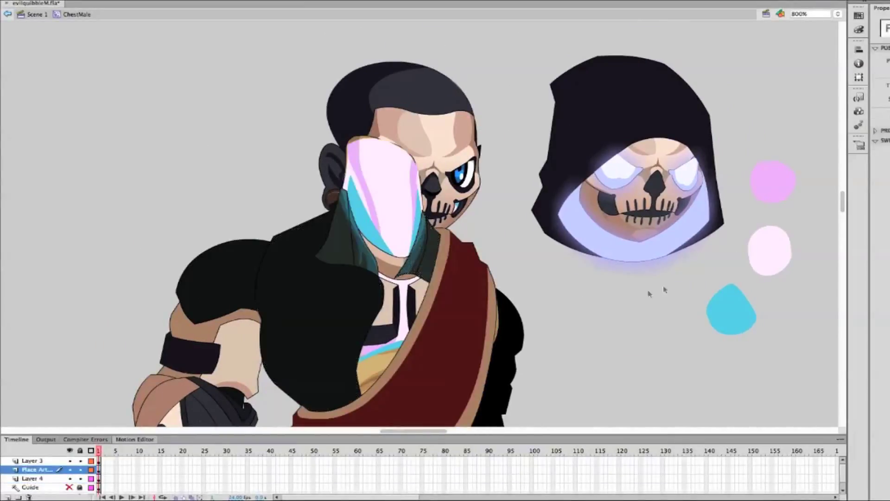
pyautogui.click(435, 253)
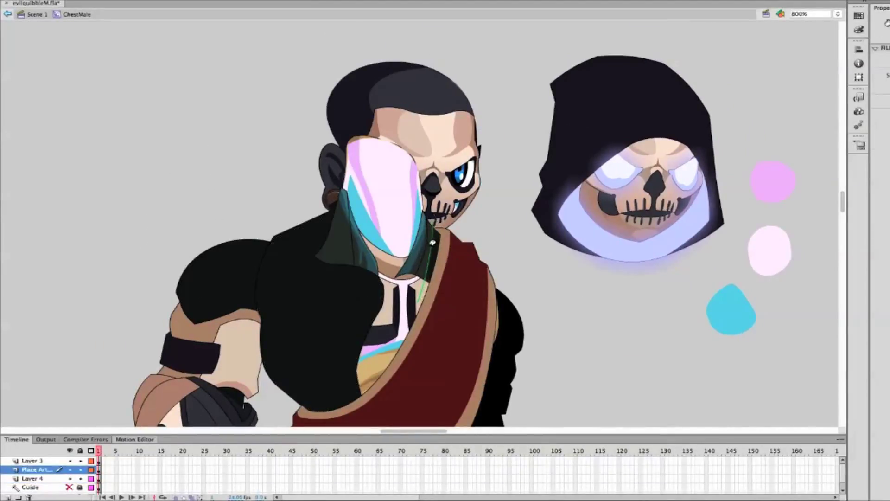
pyautogui.click(440, 228)
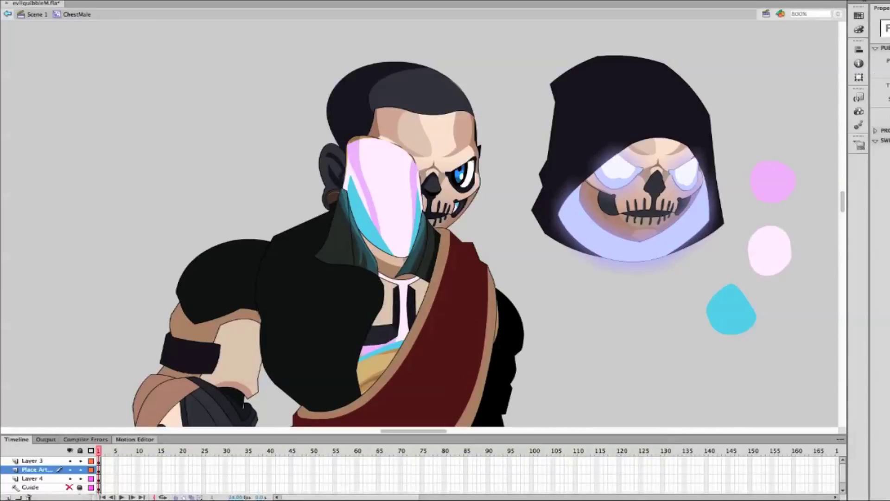
pyautogui.click(365, 278)
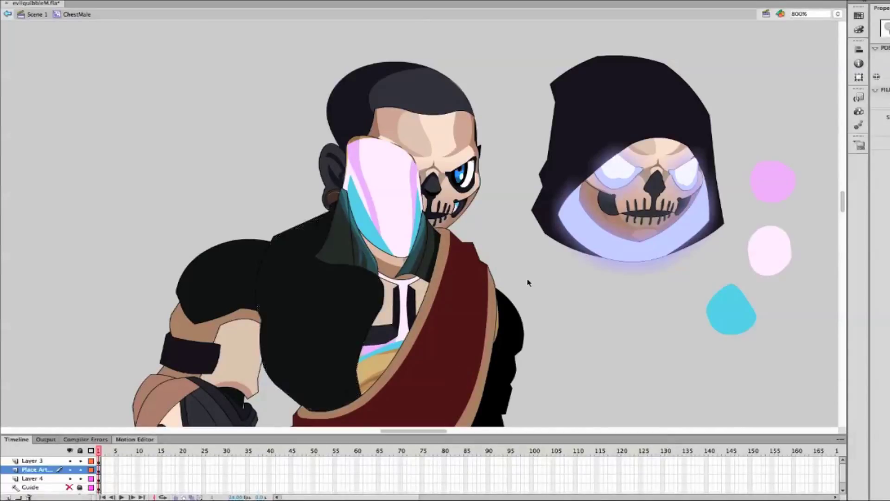
# Divide the tan trim of the red sash with short lines and shade its sections in darker and lighter tan
pyautogui.scroll(-5, 527, 279)
pyautogui.hscroll(2, 527, 279)
pyautogui.moveTo(428, 134); pyautogui.dragTo(438, 142)
pyautogui.click(433, 144)
pyautogui.press('b')
pyautogui.moveTo(394, 355); pyautogui.dragTo(423, 371)
pyautogui.moveTo(449, 215); pyautogui.dragTo(475, 239)
pyautogui.press('v')
pyautogui.click(365, 297)
pyautogui.press('Delete')
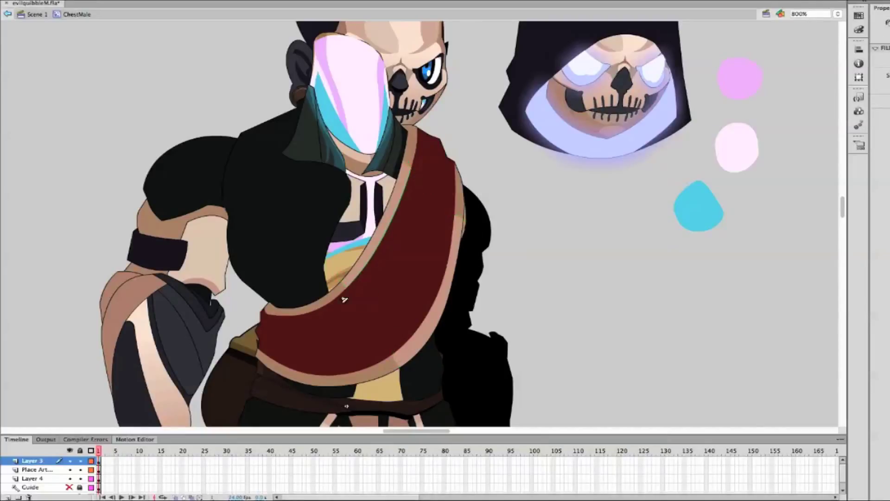
# Delete the green guide lines along the inner and outer borders of the red sash
pyautogui.click(415, 171)
pyautogui.click(413, 173)
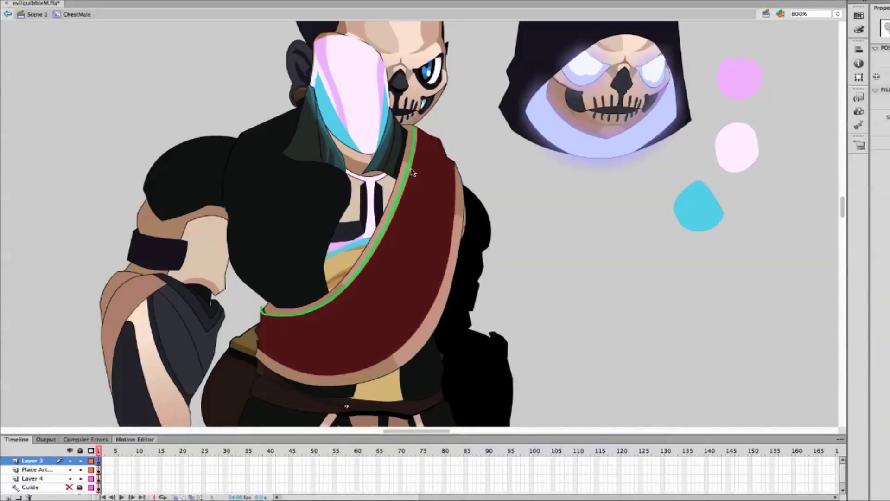
pyautogui.press('Delete')
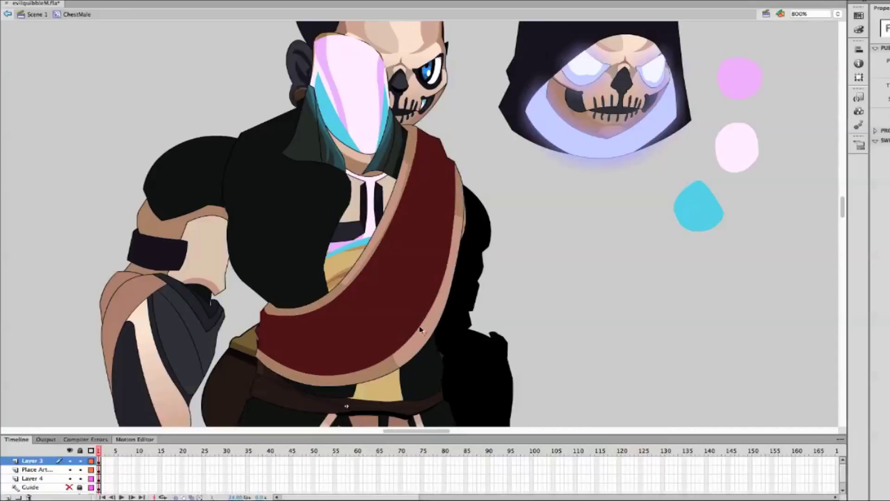
pyautogui.click(451, 227)
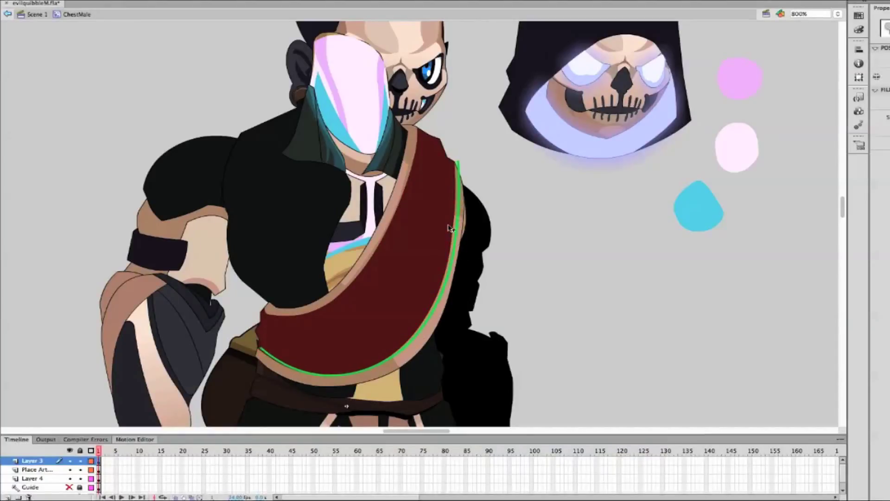
pyautogui.press('Delete')
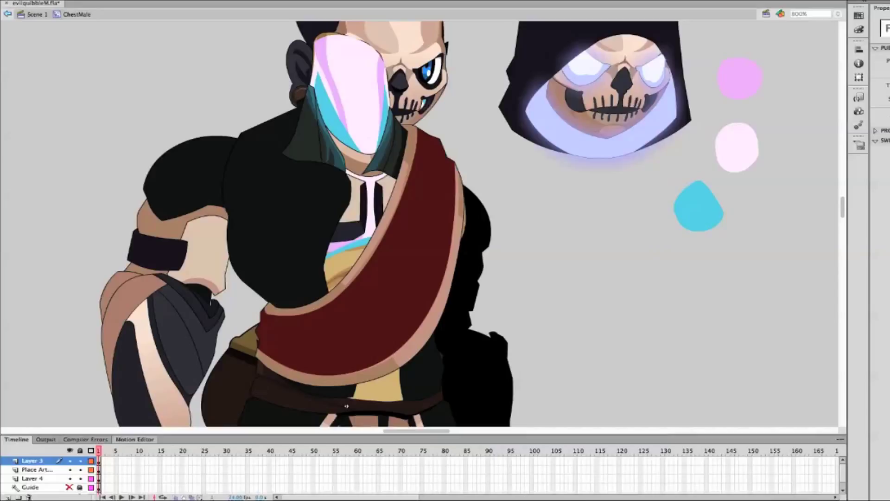
# On the Place Art layer, outline a pointed chest panel on the jacket from the shoulder seam and recolour the outline black
pyautogui.hotkey('ctrl', 'e')
pyautogui.hotkey('ctrl', 'e')
pyautogui.hotkey('ctrl', 'e')
pyautogui.hotkey('ctrl', 'e')
pyautogui.click(37, 469)
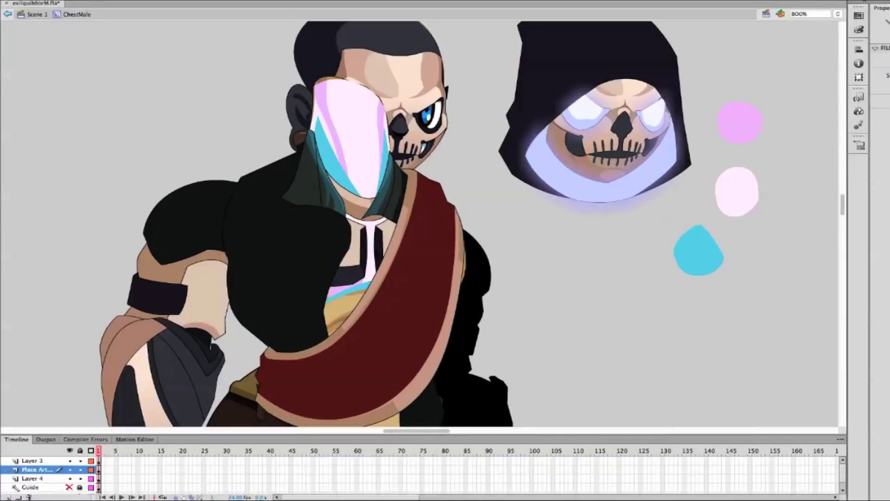
pyautogui.moveTo(240, 177)
pyautogui.mouseDown()
pyautogui.moveTo(259, 260)
pyautogui.moveTo(336, 251)
pyautogui.moveTo(330, 207)
pyautogui.moveTo(338, 234)
pyautogui.mouseUp()
pyautogui.click(324, 265)
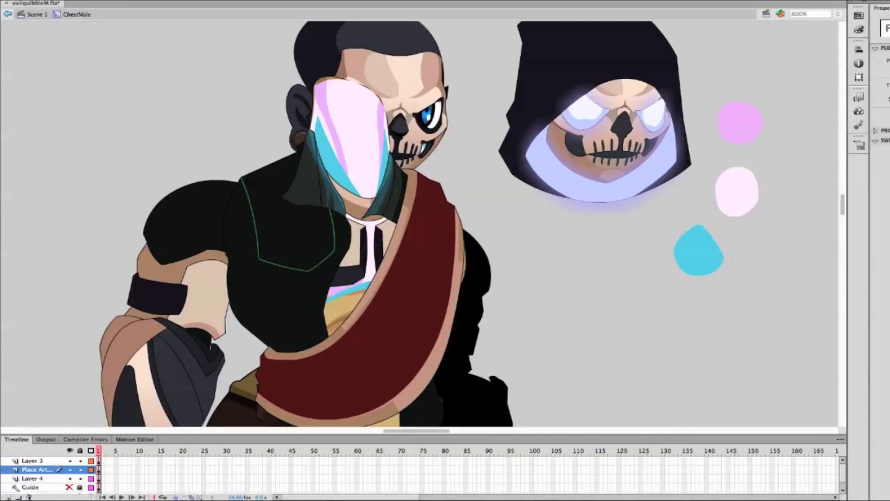
pyautogui.click(879, 135)
pyautogui.click(856, 113)
# Draw black seam lines down the side of the jacket, below and beside the chest panel
pyautogui.press('n')
pyautogui.moveTo(251, 261); pyautogui.dragTo(263, 322)
pyautogui.press('v')
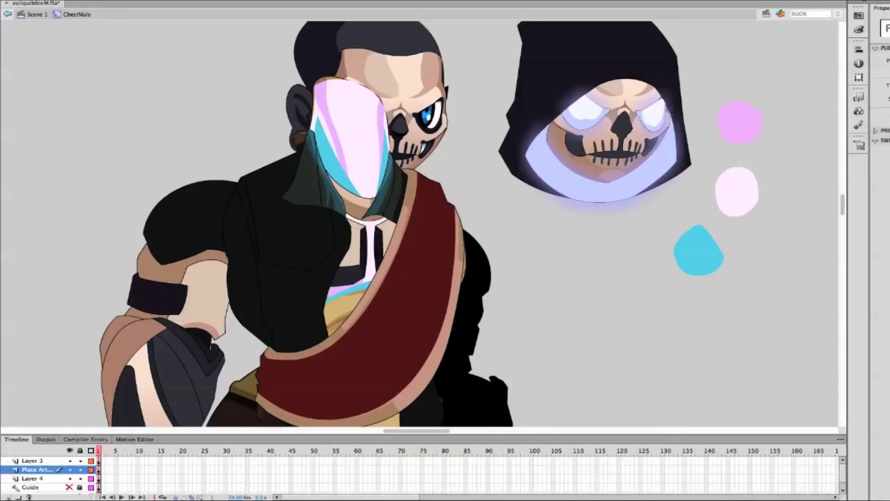
pyautogui.press('n')
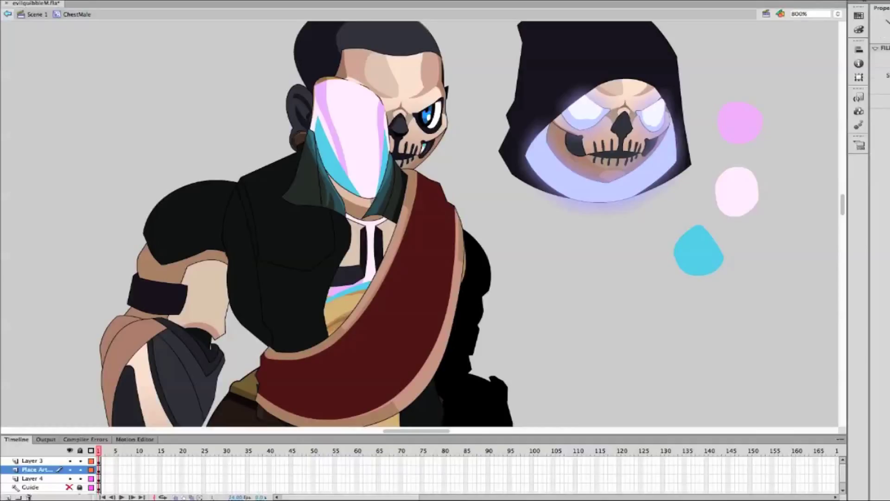
pyautogui.moveTo(244, 311)
pyautogui.mouseDown()
pyautogui.moveTo(259, 338)
pyautogui.moveTo(244, 297)
pyautogui.mouseUp()
pyautogui.press('v')
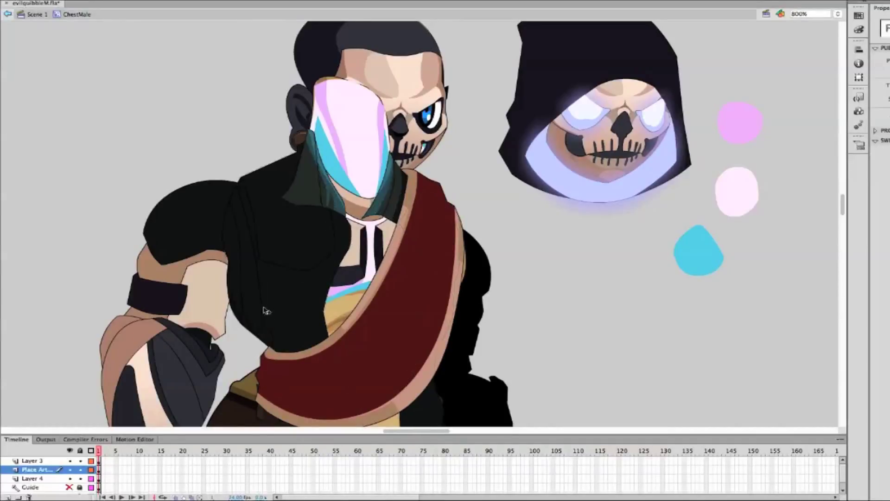
# Hide the sash layer, fill the jacket body around the chest panel with a lighter dark green and return to the main scene
pyautogui.scroll(-2, 534, 248)
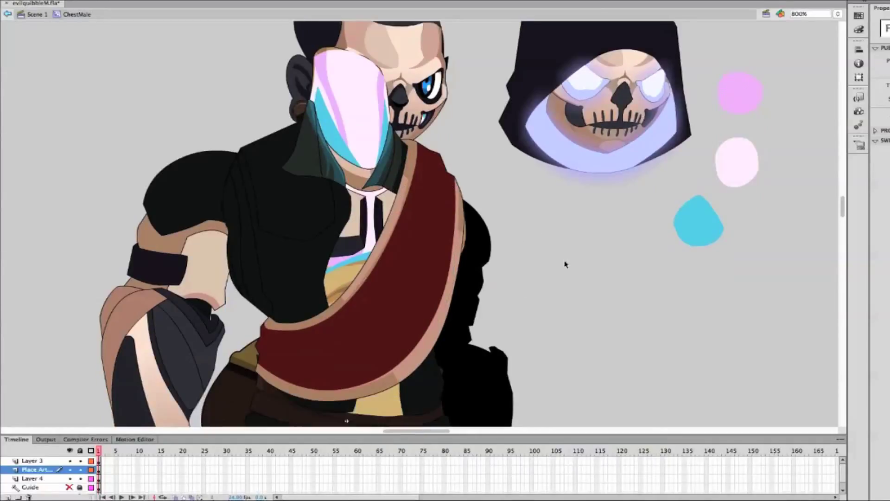
pyautogui.click(69, 460)
pyautogui.press('k')
pyautogui.click(883, 58)
pyautogui.click(886, 65)
pyautogui.click(577, 221)
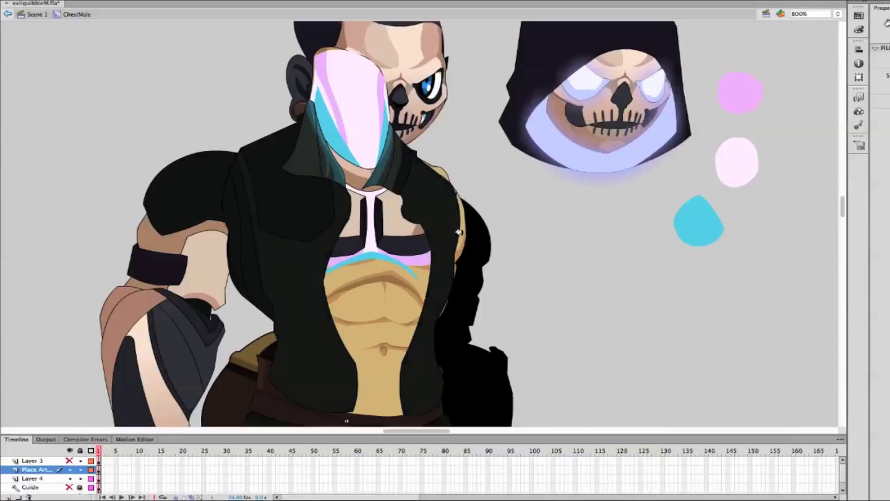
pyautogui.doubleClick(583, 278)
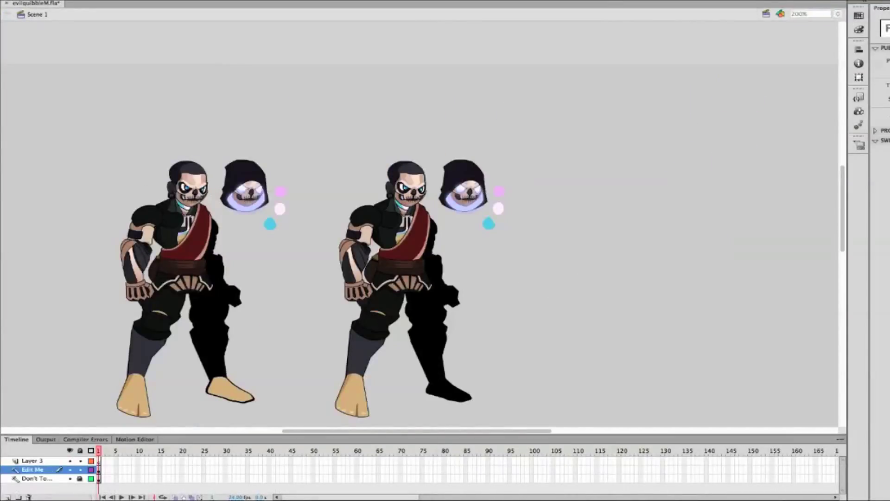
# View the character at 800%, open the LowerArmMale symbol and examine the forearm, belt and upper body
pyautogui.click(838, 14)
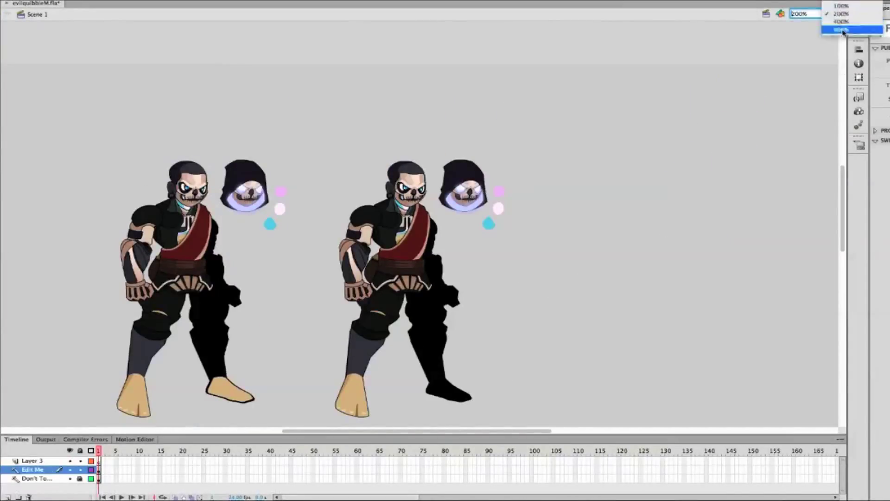
pyautogui.click(811, 27)
pyautogui.scroll(-3, 606, 284)
pyautogui.doubleClick(245, 234)
pyautogui.moveTo(245, 235)
pyautogui.mouseDown()
pyautogui.moveTo(253, 225)
pyautogui.moveTo(256, 239)
pyautogui.mouseUp()
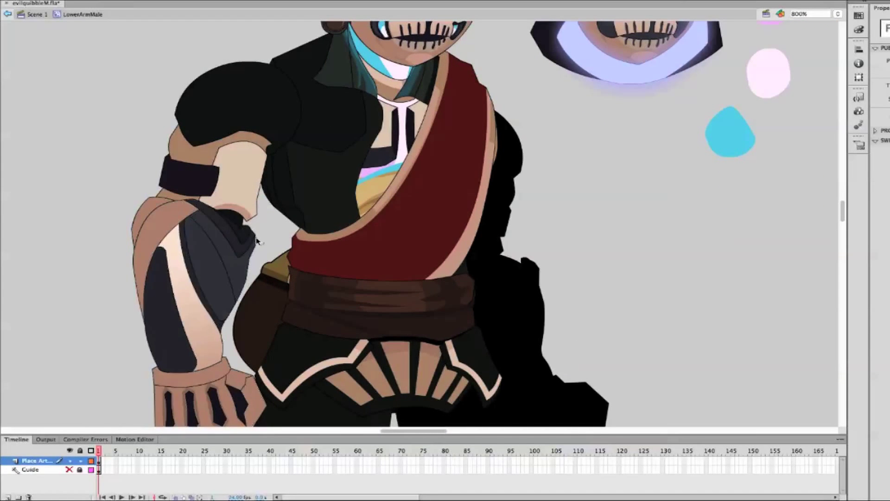
pyautogui.scroll(-3, 622, 287)
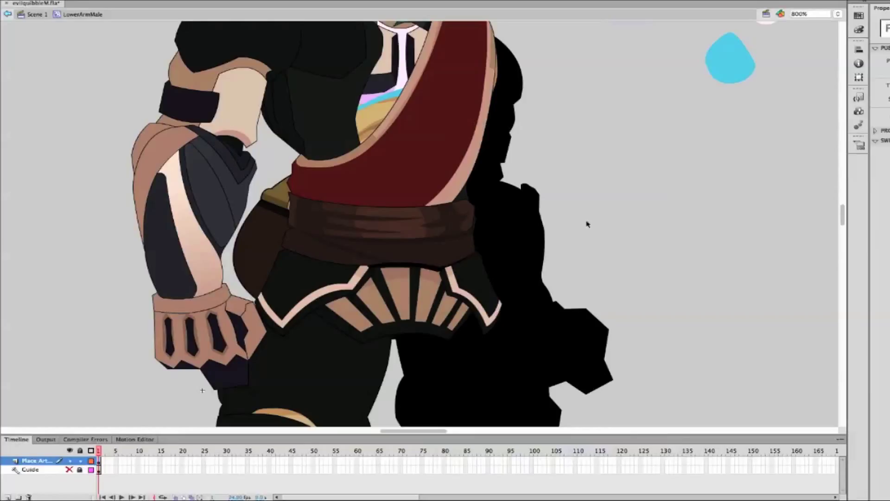
pyautogui.scroll(5, 585, 227)
pyautogui.scroll(3, 583, 234)
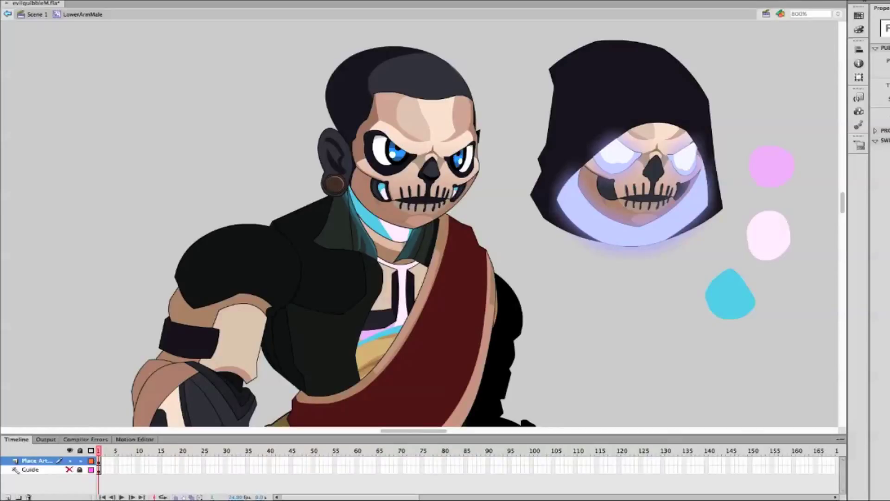
# Open the ChestMale symbol and rework the line across the top of the jacket's chest panel, deleting the surplus piece
pyautogui.doubleClick(487, 263)
pyautogui.moveTo(354, 251); pyautogui.dragTo(354, 251)
pyautogui.press('v')
pyautogui.doubleClick(316, 255)
pyautogui.click(288, 262)
pyautogui.doubleClick(313, 256)
pyautogui.press('Delete')
# Outline a thick border along the side and lower edges of the chest panel and fill it black, clearing the outline
pyautogui.click(265, 198)
pyautogui.click(290, 310)
pyautogui.click(347, 328)
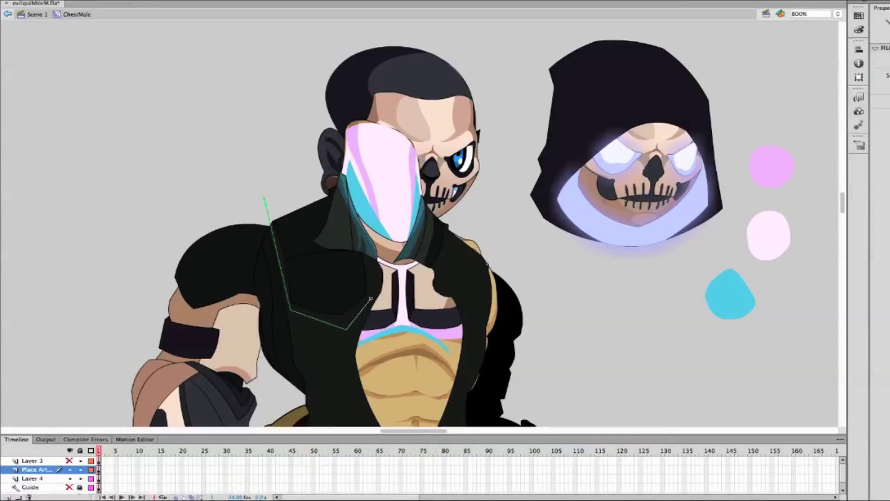
pyautogui.doubleClick(371, 256)
pyautogui.click(285, 281)
pyautogui.click(565, 312)
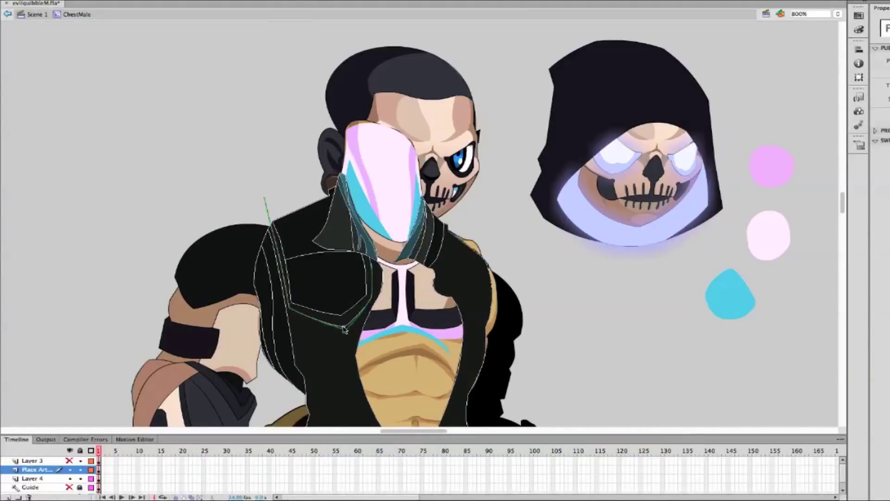
pyautogui.click(371, 292)
pyautogui.click(333, 293)
pyautogui.click(566, 354)
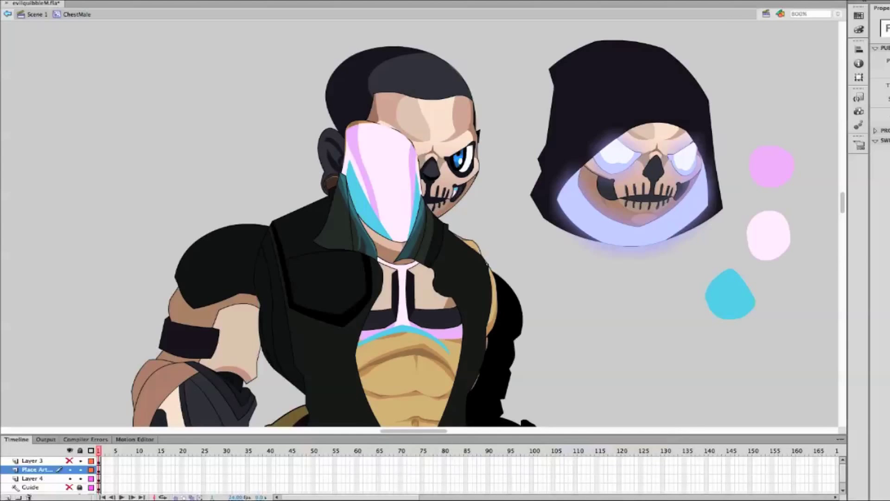
# Open the LowerArmMale symbol at 1800% zoom and add light peach highlight bands beside three slots of the gauntlet
pyautogui.doubleClick(575, 248)
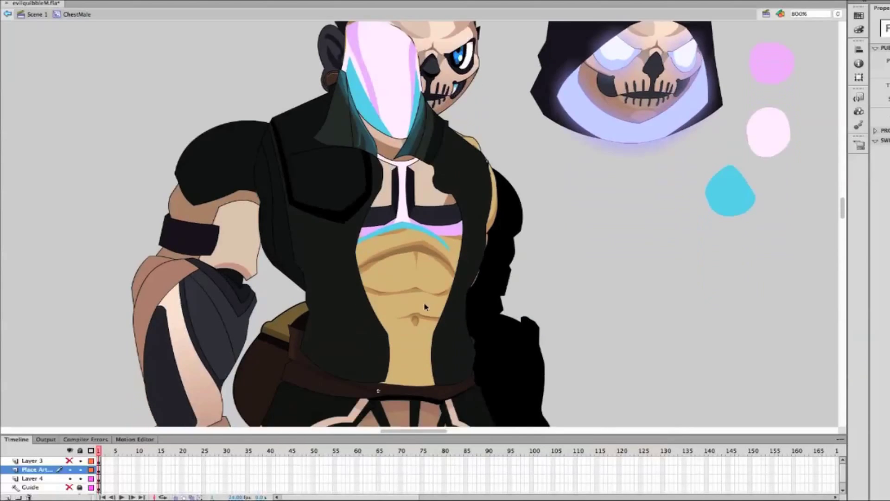
pyautogui.scroll(-5, 575, 249)
pyautogui.scroll(6, 573, 248)
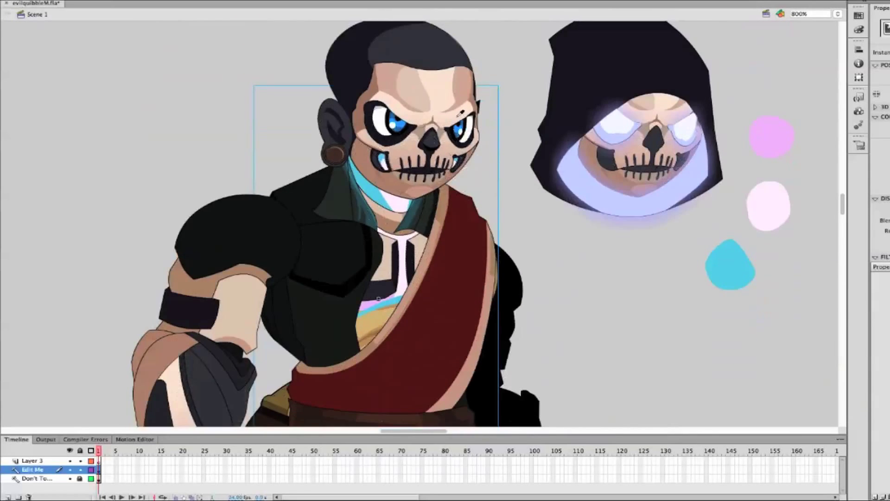
pyautogui.scroll(-6, 464, 267)
pyautogui.doubleClick(224, 366)
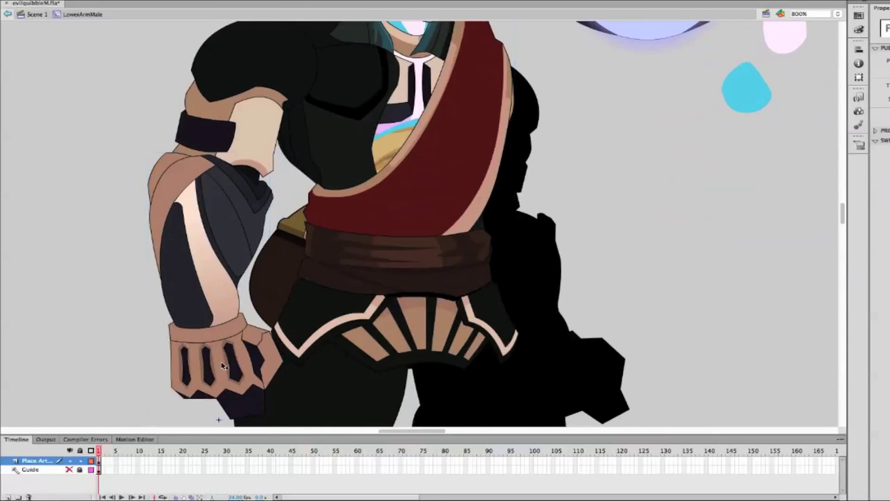
pyautogui.click(804, 13)
pyautogui.write('1800')
pyautogui.press('Return')
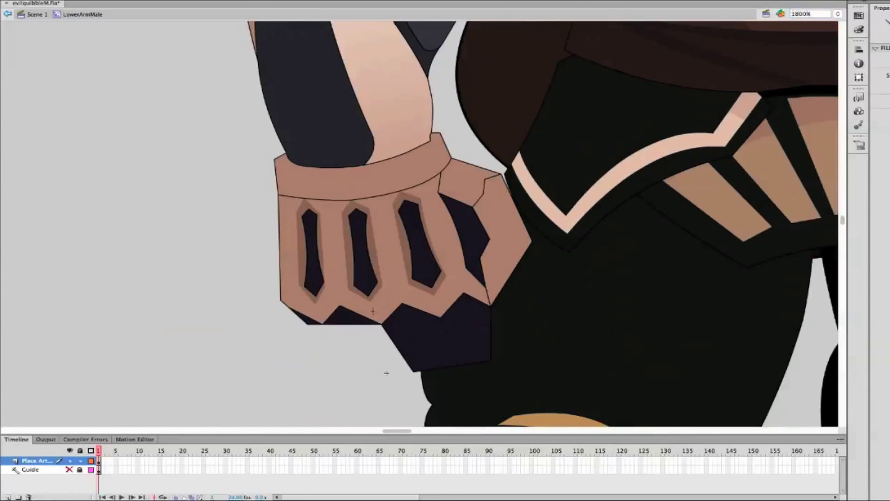
pyautogui.click(375, 209)
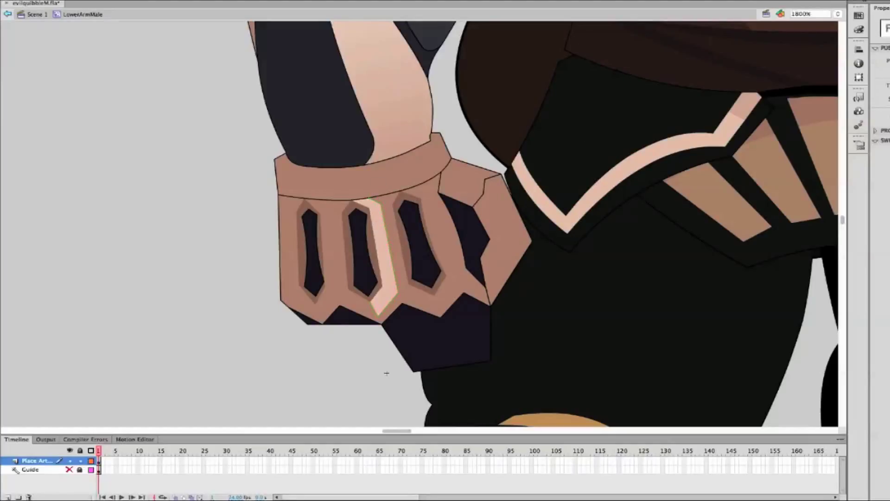
pyautogui.click(430, 212)
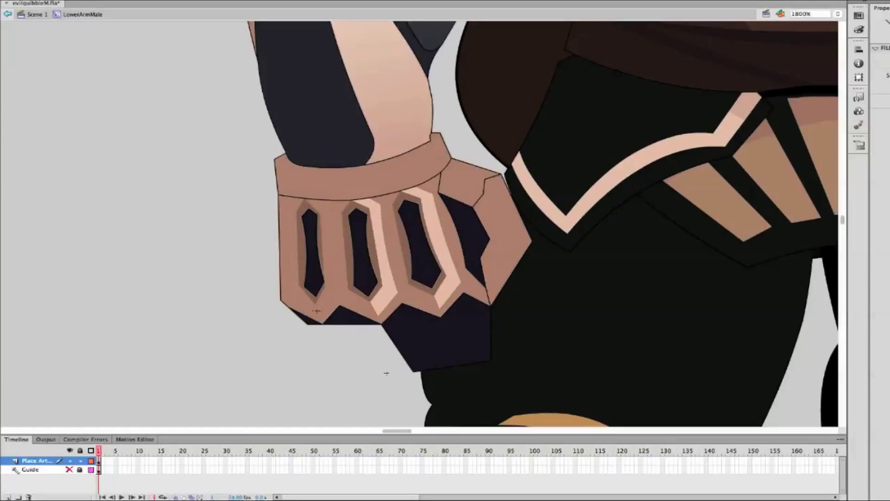
pyautogui.click(327, 218)
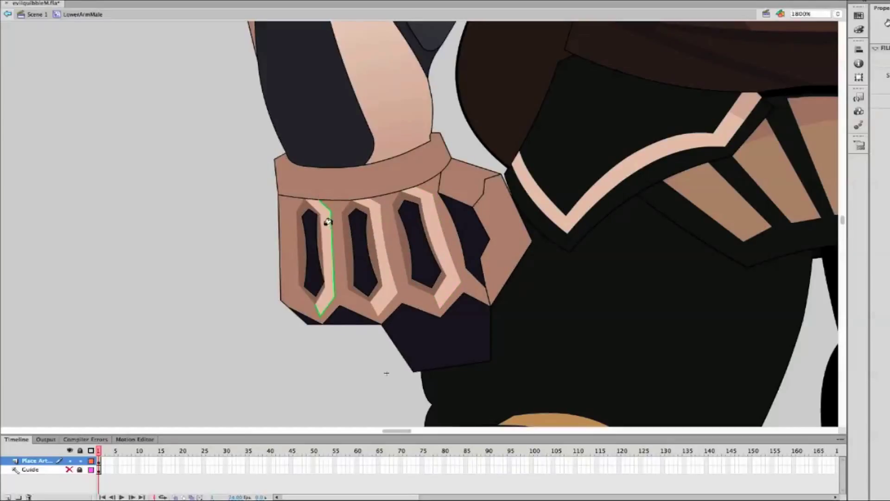
# Draw a curved highlight strip along the upper rim of the gauntlet's cuff, fill it light peach and delete the guide curves
pyautogui.scroll(3, 324, 218)
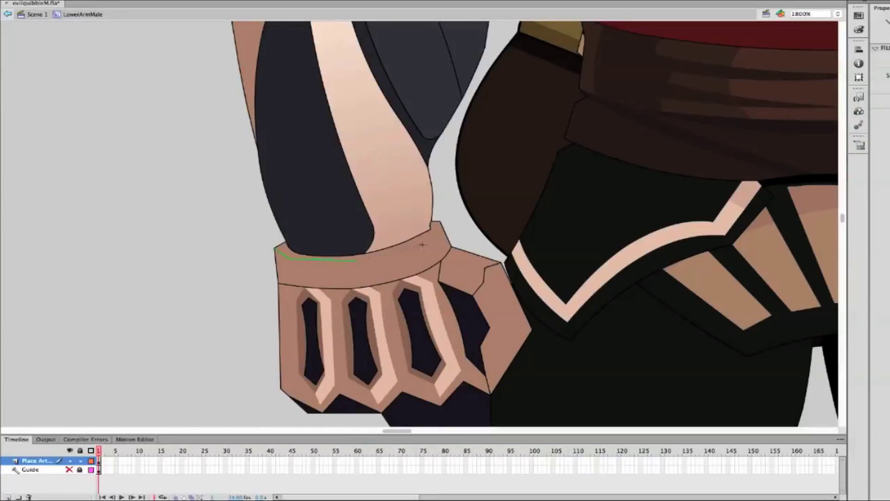
pyautogui.moveTo(435, 232)
pyautogui.mouseDown()
pyautogui.moveTo(395, 251)
pyautogui.moveTo(279, 258)
pyautogui.mouseUp()
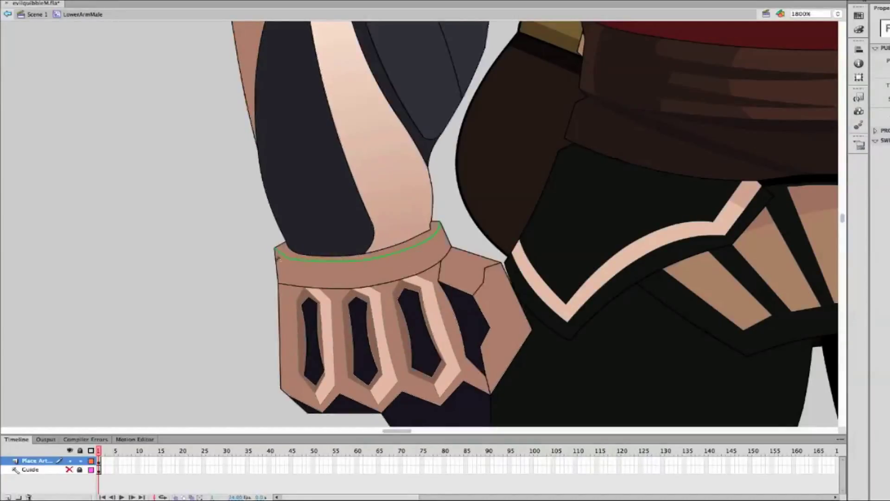
pyautogui.click(400, 248)
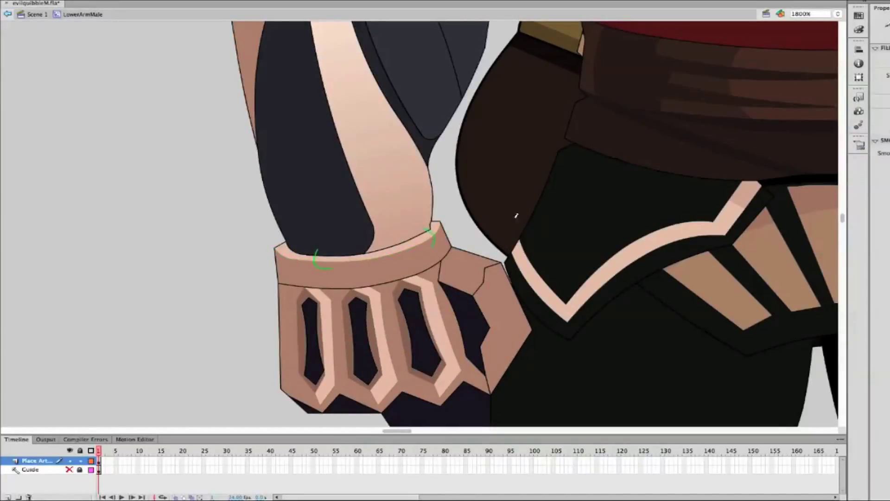
pyautogui.click(325, 256)
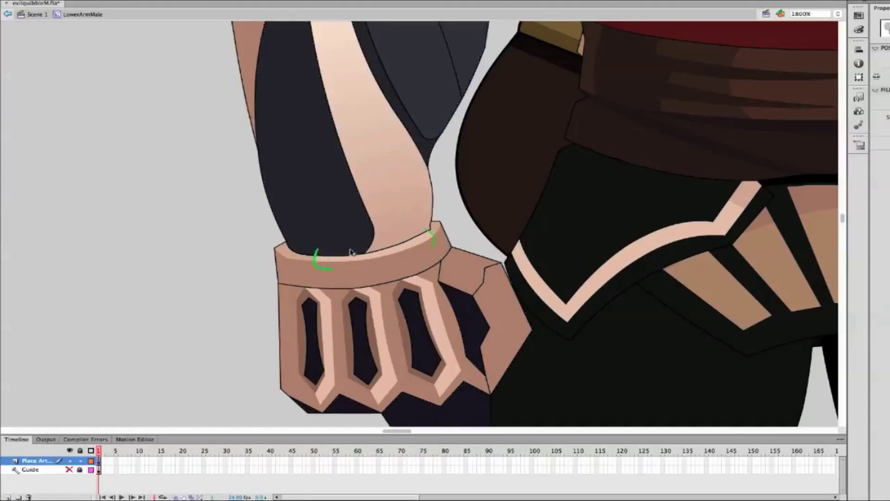
pyautogui.press('Delete')
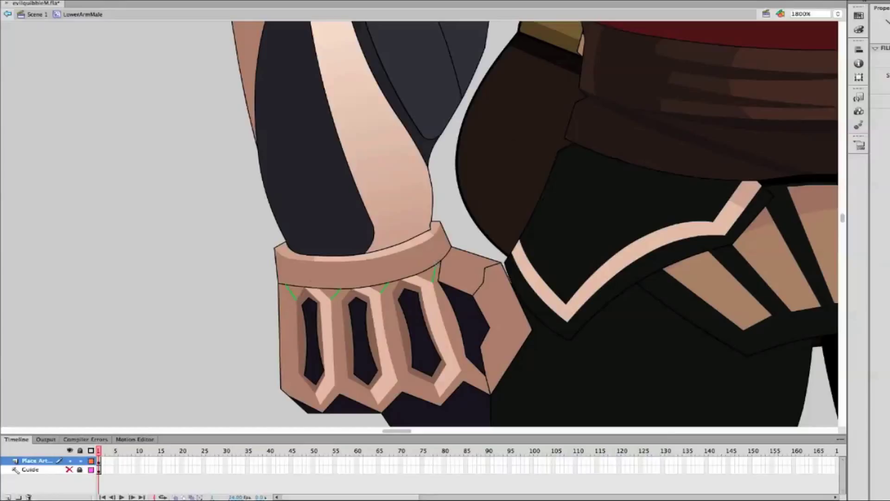
# Fill the gauntlet's slots and the small triangular notches below the cuff with near-black green, deleting the notch guide lines
pyautogui.click(426, 273)
pyautogui.click(381, 287)
pyautogui.click(330, 295)
pyautogui.click(297, 292)
pyautogui.click(312, 331)
pyautogui.click(360, 352)
pyautogui.click(428, 360)
pyautogui.click(473, 346)
pyautogui.press('v')
pyautogui.click(339, 297)
pyautogui.press('Delete')
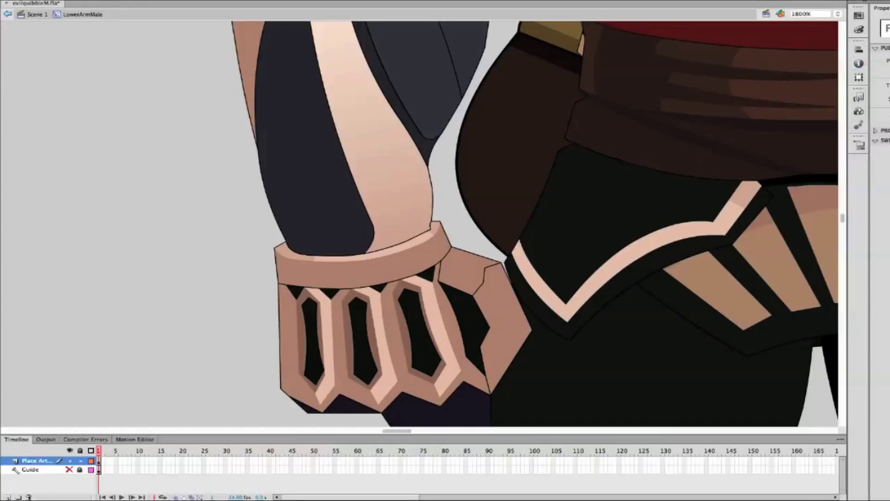
# Examine the gauntlet together with the arm, belt and upper body at 800% zoom and return to the main scene
pyautogui.click(838, 14)
pyautogui.click(853, 67)
pyautogui.doubleClick(642, 211)
pyautogui.click(838, 14)
pyautogui.click(835, 19)
pyautogui.click(838, 14)
pyautogui.click(845, 30)
pyautogui.doubleClick(421, 308)
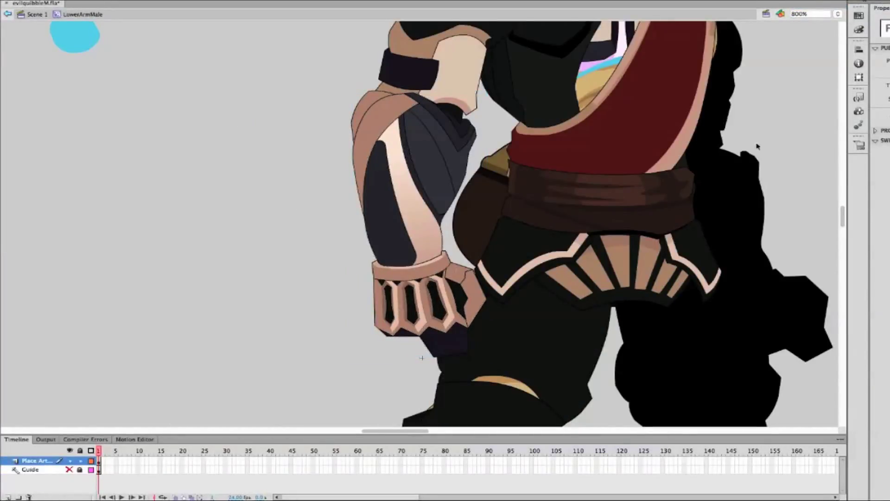
pyautogui.scroll(5, 750, 146)
pyautogui.hscroll(3, 750, 146)
pyautogui.scroll(-3, 757, 199)
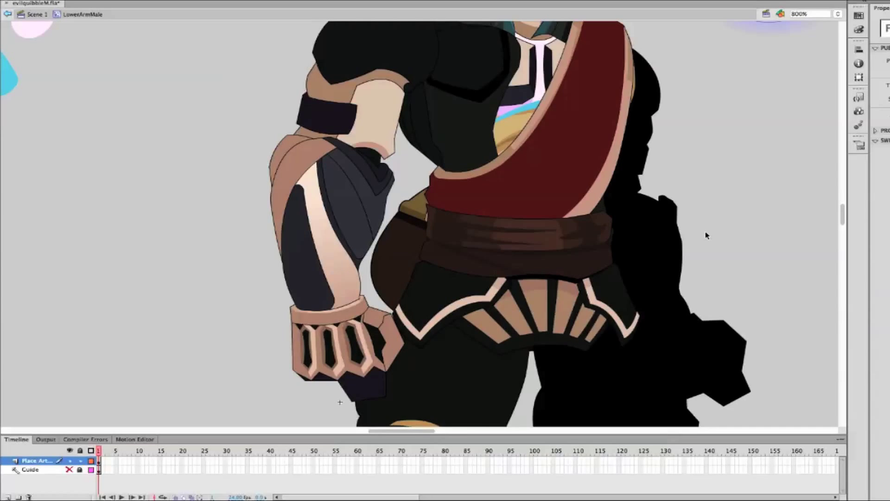
pyautogui.doubleClick(689, 207)
# Open the ChestMale symbol, hide the jacket layer and draw a curve on Layer 4 beneath the cyan arc across the chest
pyautogui.doubleClick(516, 302)
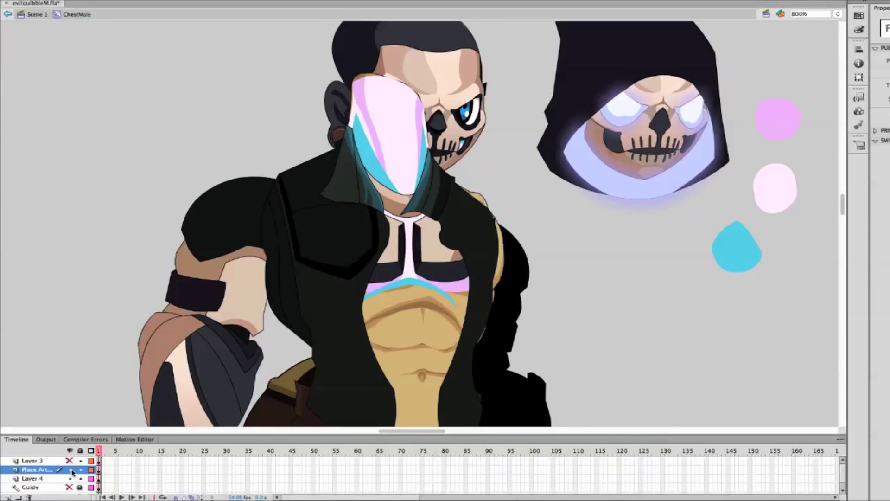
pyautogui.press('n')
pyautogui.click(32, 478)
pyautogui.moveTo(355, 306); pyautogui.dragTo(408, 290)
pyautogui.moveTo(408, 290); pyautogui.dragTo(454, 306)
pyautogui.press('v')
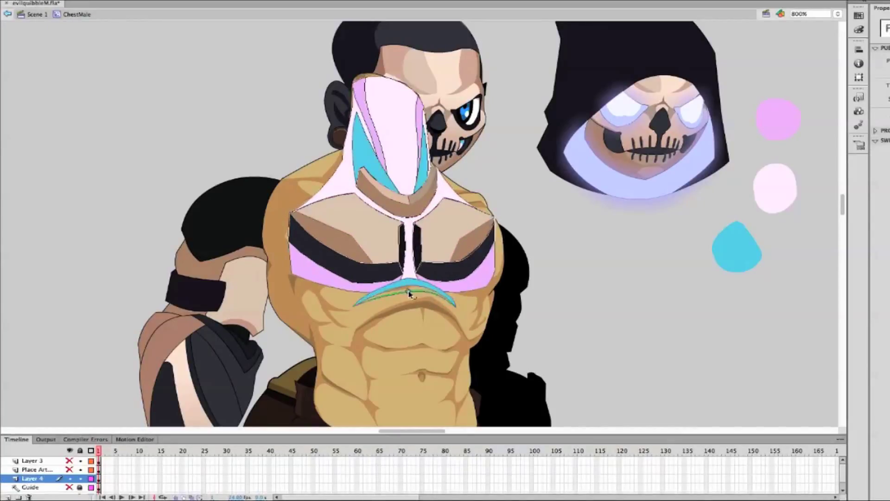
# Outline an abdomen panel from the chest plate's lower edge down to the waist, bending its sides and lower edge
pyautogui.press('n')
pyautogui.moveTo(295, 278)
pyautogui.mouseDown()
pyautogui.moveTo(355, 422)
pyautogui.moveTo(369, 414)
pyautogui.mouseUp()
pyautogui.moveTo(369, 414)
pyautogui.mouseDown()
pyautogui.moveTo(443, 408)
pyautogui.moveTo(479, 289)
pyautogui.mouseUp()
pyautogui.press('v')
pyautogui.moveTo(329, 343); pyautogui.dragTo(336, 341)
pyautogui.moveTo(406, 411); pyautogui.dragTo(406, 420)
pyautogui.moveTo(462, 343); pyautogui.dragTo(465, 341)
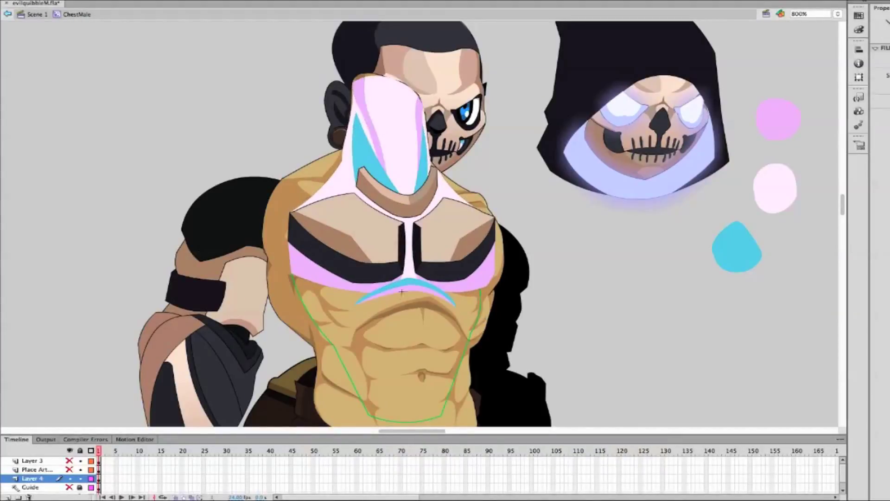
# Add a small cyan spike below the arc's centre and fill the abdomen panel pale pink, showing the jacket and sash layers again
pyautogui.moveTo(410, 290); pyautogui.dragTo(409, 314)
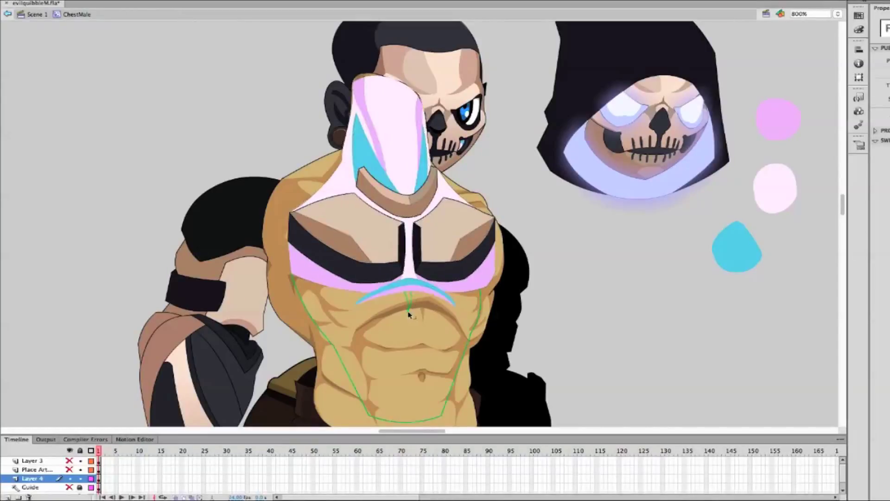
pyautogui.click(594, 315)
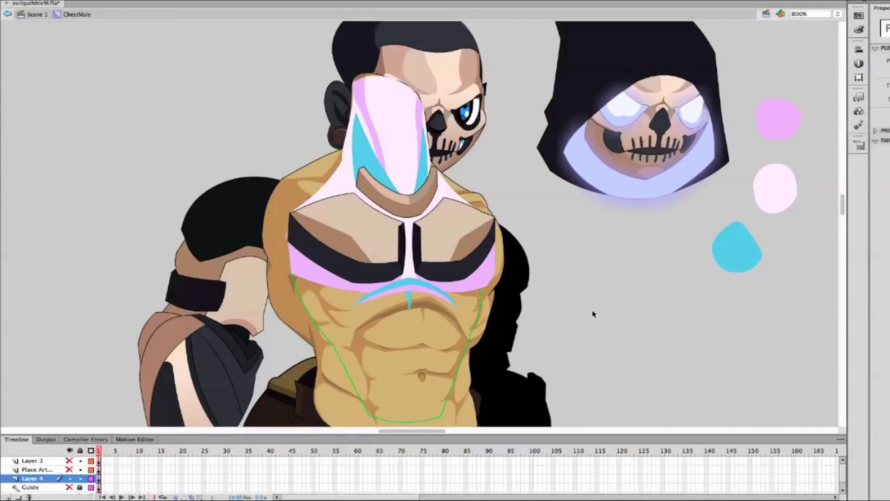
pyautogui.click(419, 289)
pyautogui.moveTo(68, 460); pyautogui.dragTo(69, 469)
# Return to the main scene and check the character at 400% and 800% zoom
pyautogui.click(844, 13)
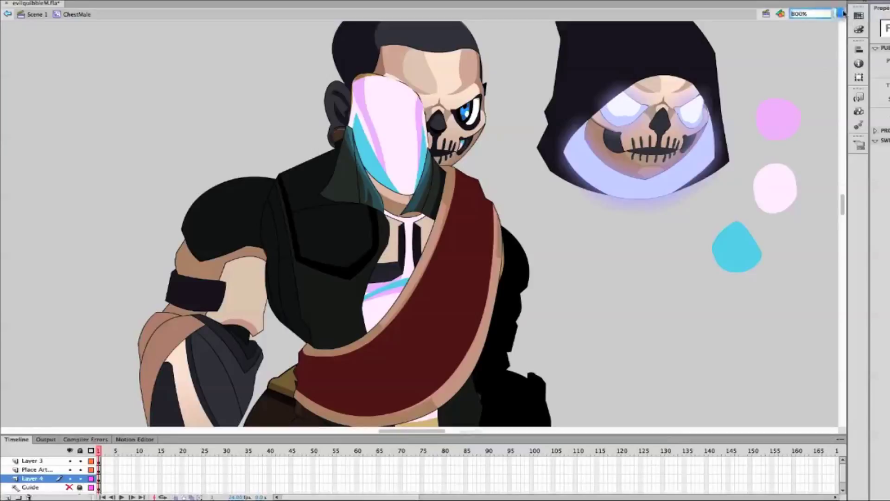
pyautogui.click(841, 10)
pyautogui.doubleClick(674, 240)
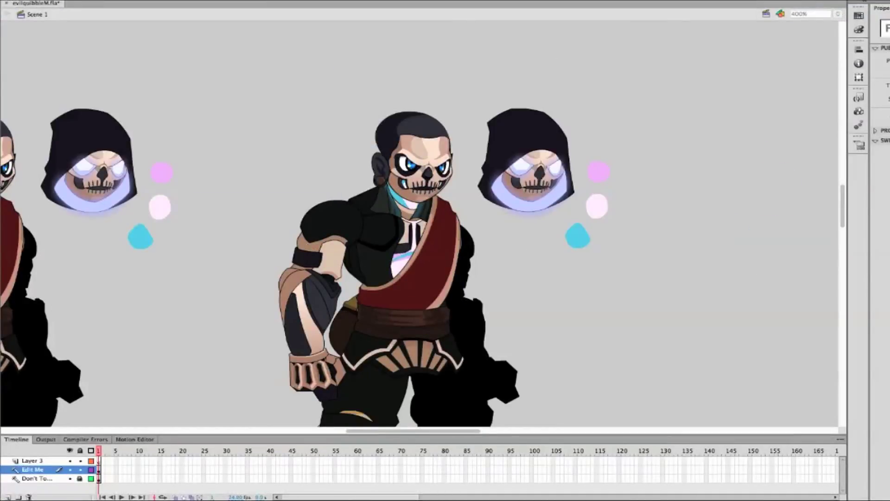
pyautogui.click(838, 14)
pyautogui.click(816, 28)
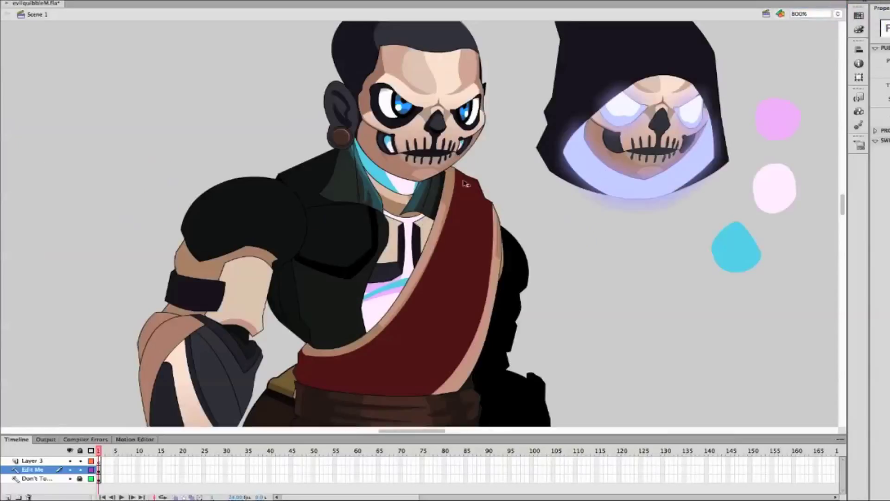
# Open the ChestMale symbol, outline a shadow on the jacket around the collar flap and fill it black, redrawing the lower curve once
pyautogui.doubleClick(294, 125)
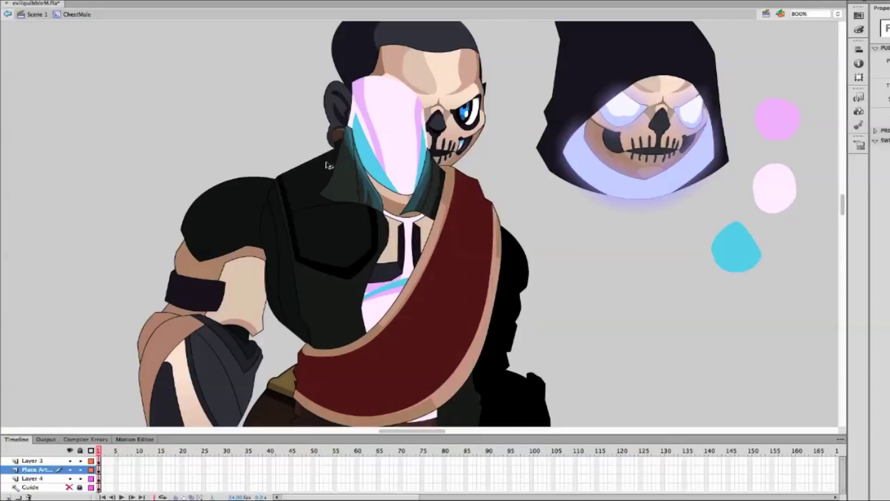
pyautogui.scroll(-1, 547, 200)
pyautogui.press('b')
pyautogui.moveTo(334, 115)
pyautogui.mouseDown()
pyautogui.moveTo(314, 176)
pyautogui.moveTo(325, 185)
pyautogui.moveTo(306, 181)
pyautogui.moveTo(387, 200)
pyautogui.mouseUp()
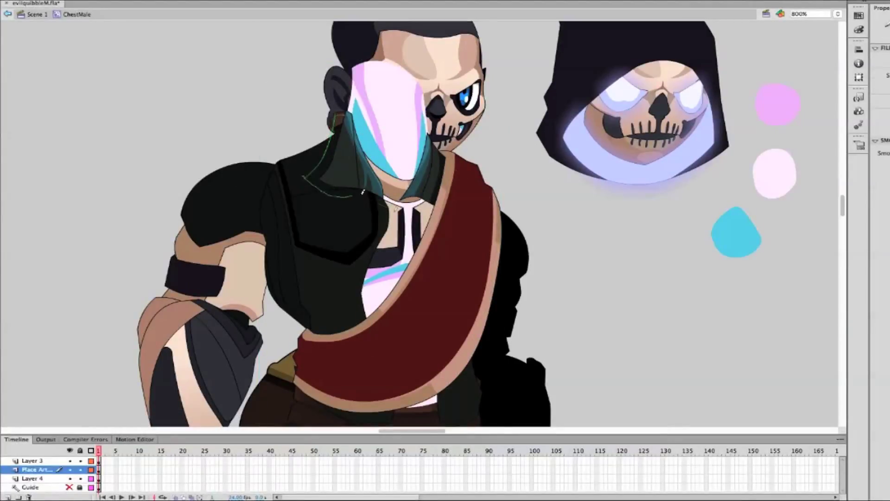
pyautogui.hotkey('ctrl', 'z')
pyautogui.moveTo(301, 168); pyautogui.dragTo(395, 212)
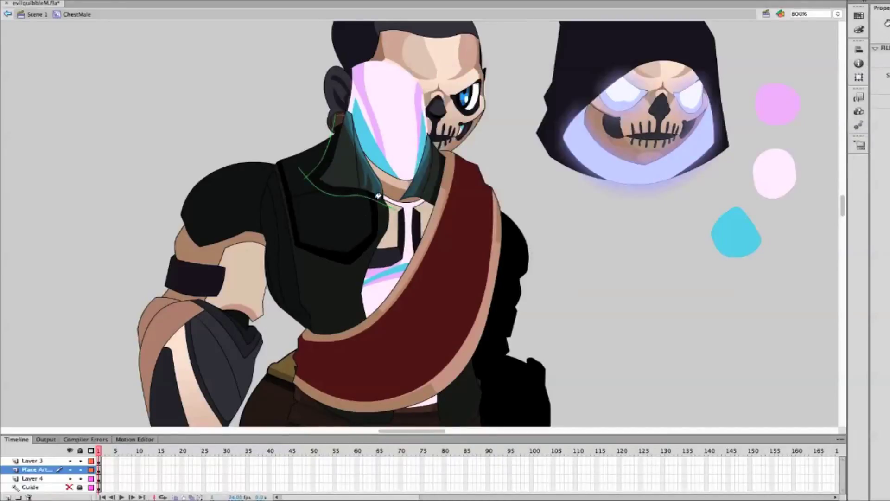
pyautogui.click(589, 227)
# Draw a trim strip along the jacket's front opening at 1800% zoom, with the sash layer hidden, and fill it peach
pyautogui.click(809, 13)
pyautogui.write('1800')
pyautogui.press('Return')
pyautogui.moveTo(416, 64)
pyautogui.mouseDown()
pyautogui.moveTo(434, 139)
pyautogui.moveTo(389, 250)
pyautogui.moveTo(385, 338)
pyautogui.mouseUp()
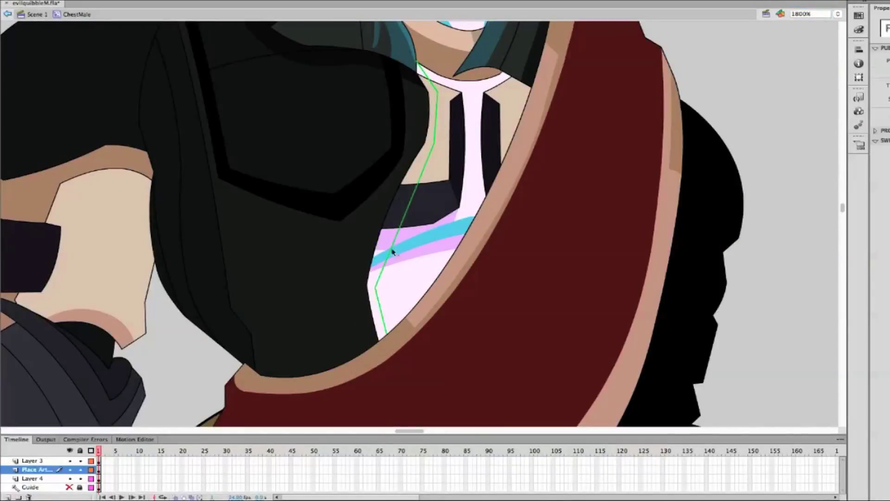
pyautogui.click(69, 460)
pyautogui.scroll(-5, 457, 274)
pyautogui.moveTo(387, 201); pyautogui.dragTo(431, 312)
pyautogui.scroll(5, 485, 116)
pyautogui.scroll(10, 486, 117)
pyautogui.scroll(-4, 509, 334)
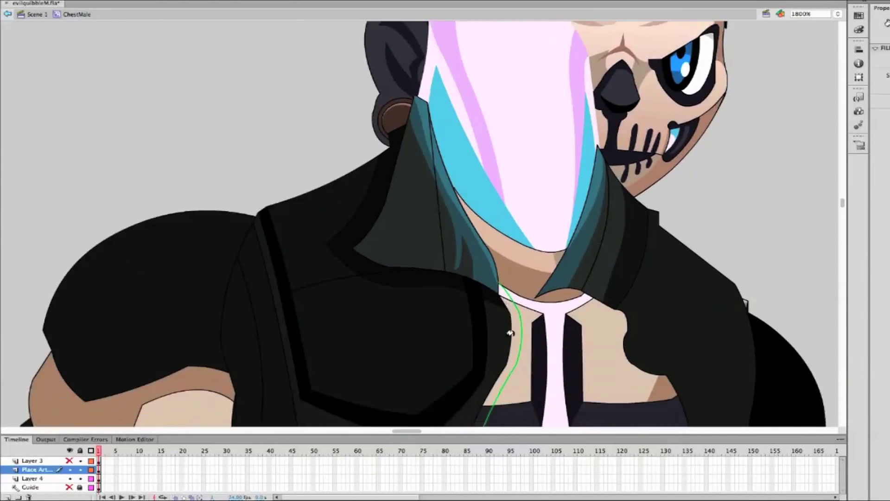
pyautogui.scroll(-5, 509, 334)
pyautogui.moveTo(482, 279); pyautogui.dragTo(464, 425)
# Return to the main scene and check the whole character and the jacket's front trim at 800% zoom
pyautogui.click(837, 14)
pyautogui.click(807, 75)
pyautogui.doubleClick(600, 249)
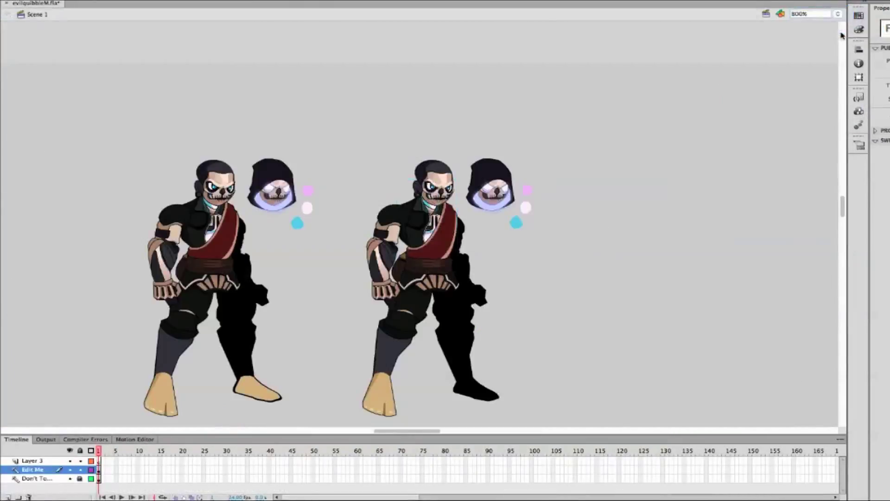
pyautogui.write('800')
pyautogui.press('Return')
pyautogui.doubleClick(459, 195)
pyautogui.doubleClick(684, 271)
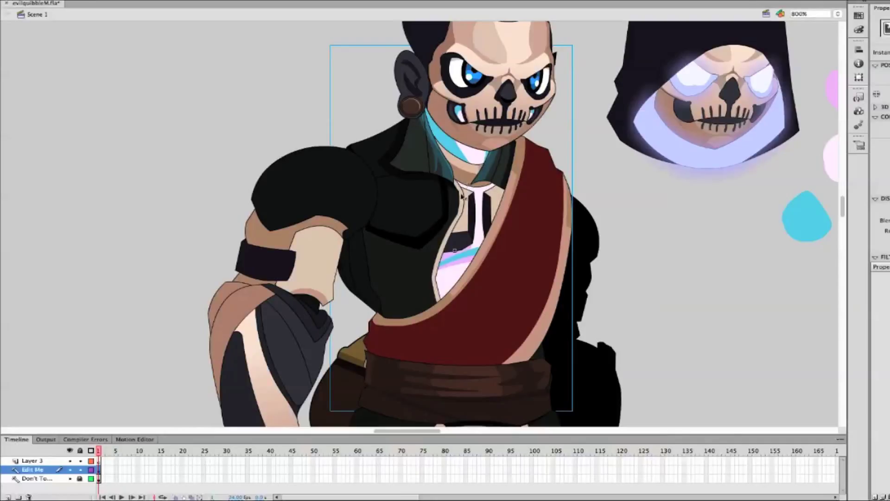
# Open the ChestMale symbol, outline a strip beside the peach trim down to the hem, fill it black and return to the main scene
pyautogui.doubleClick(440, 235)
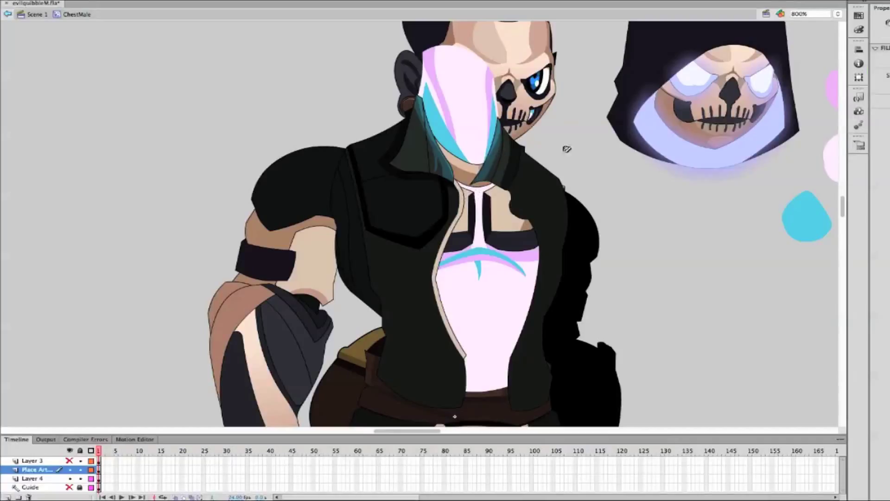
pyautogui.click(445, 316)
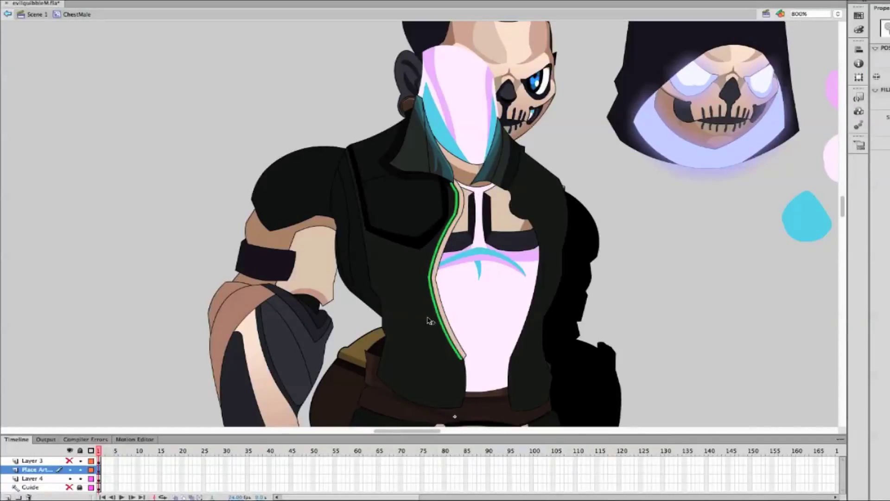
pyautogui.click(462, 358)
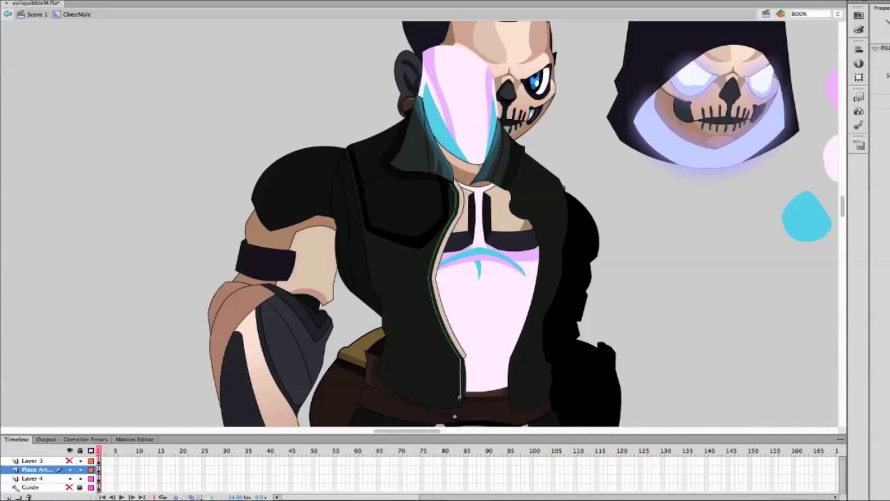
pyautogui.press('y')
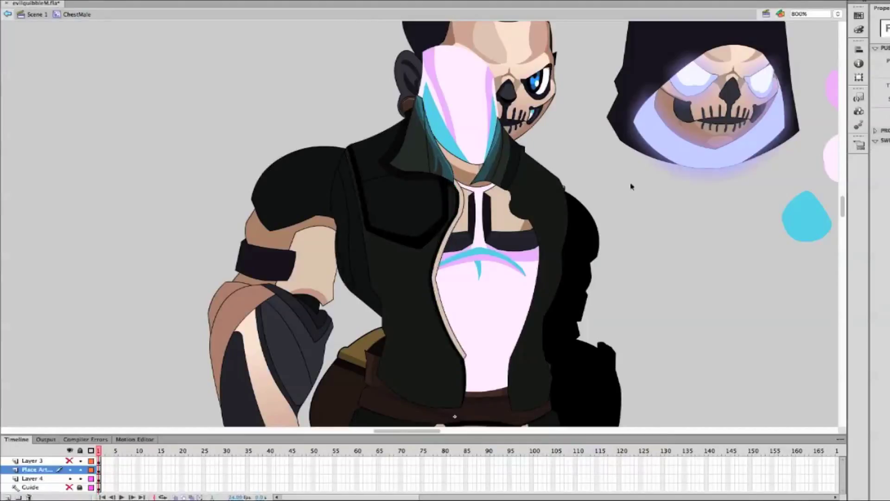
pyautogui.press('v')
pyautogui.doubleClick(600, 184)
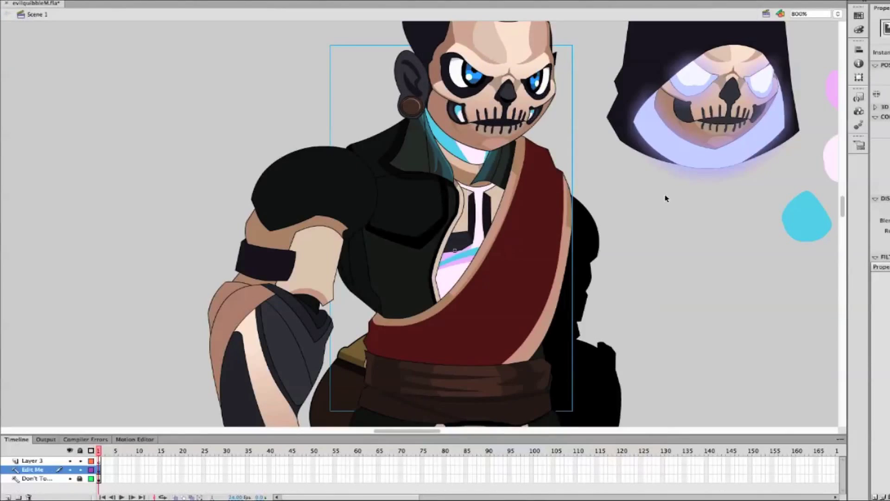
# Open the headMale symbol at 1800% zoom, outline the gap between the lips, fill it cyan and return to the main scene
pyautogui.doubleClick(371, 268)
pyautogui.doubleClick(655, 278)
pyautogui.scroll(3, 696, 280)
pyautogui.doubleClick(496, 210)
pyautogui.doubleClick(610, 311)
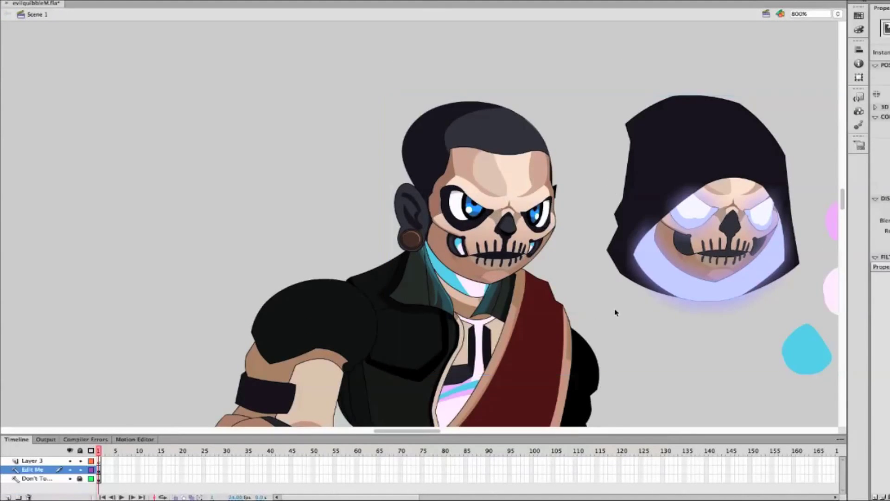
pyautogui.scroll(-3, 610, 310)
pyautogui.doubleClick(504, 173)
pyautogui.click(838, 14)
pyautogui.write('1800')
pyautogui.press('Return')
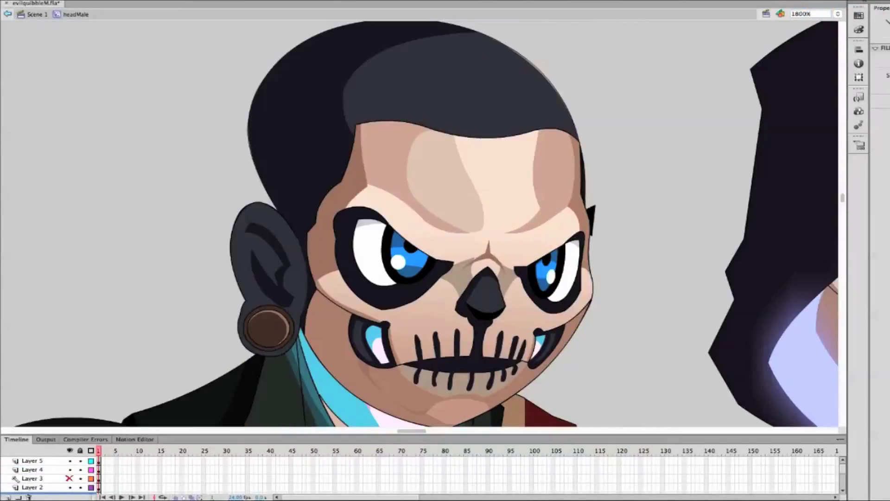
pyautogui.moveTo(422, 364); pyautogui.dragTo(506, 364)
pyautogui.press('v')
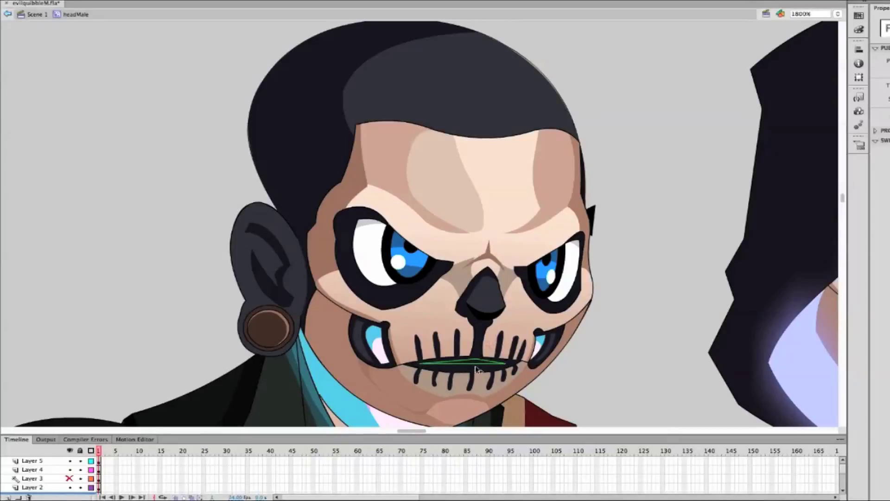
pyautogui.click(491, 365)
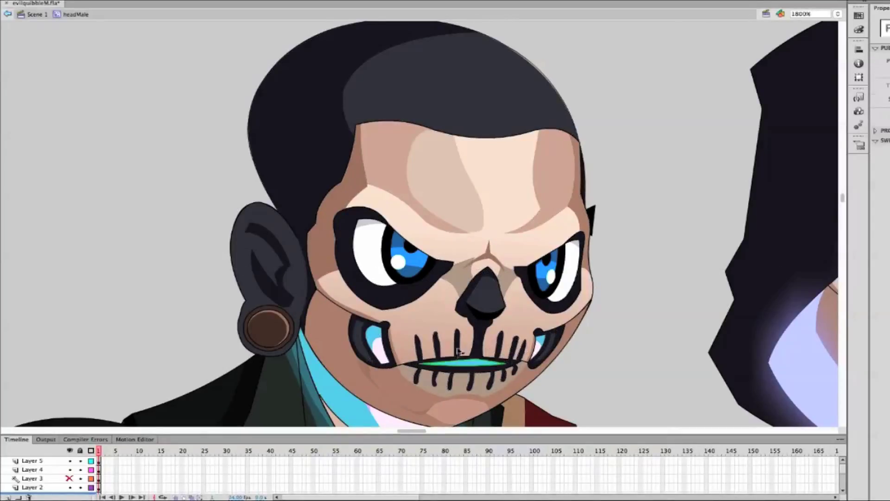
pyautogui.doubleClick(613, 367)
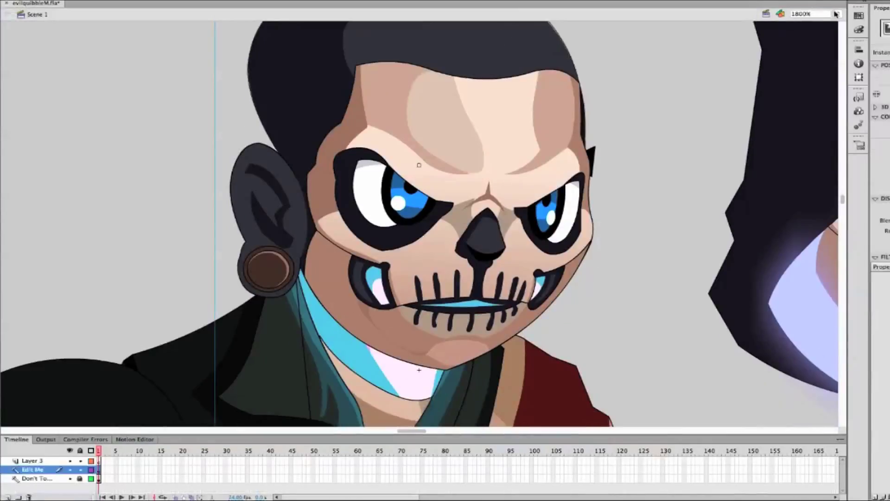
# Open the ChestMale symbol, hide the jacket and sash layers, and outline two curved stripes on the upper part of each chest plate
pyautogui.click(838, 14)
pyautogui.click(847, 67)
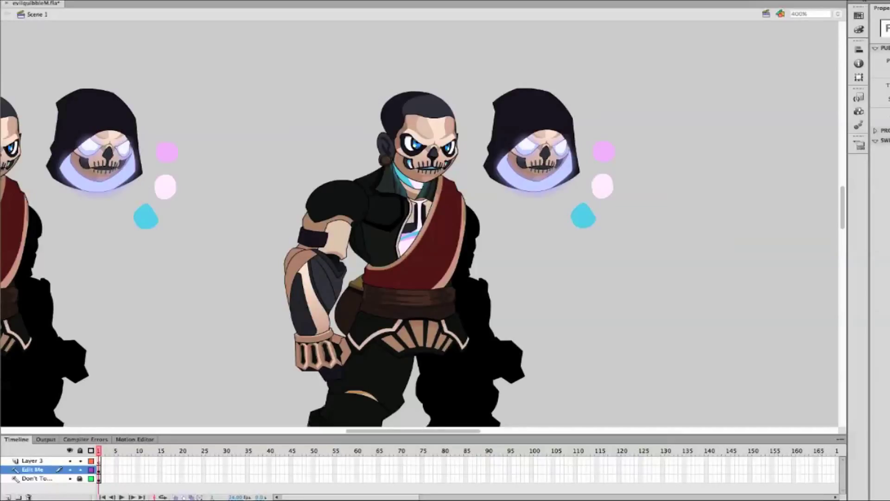
pyautogui.hotkey('ctrl', '=')
pyautogui.doubleClick(466, 158)
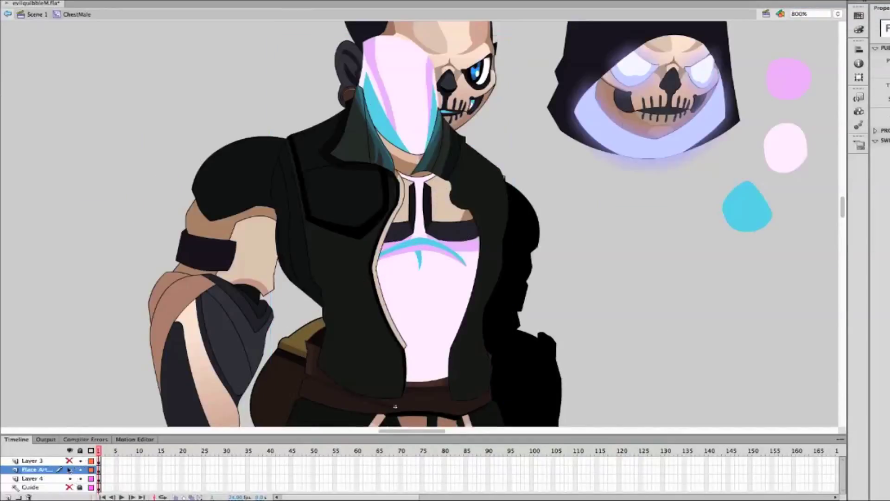
pyautogui.click(466, 158)
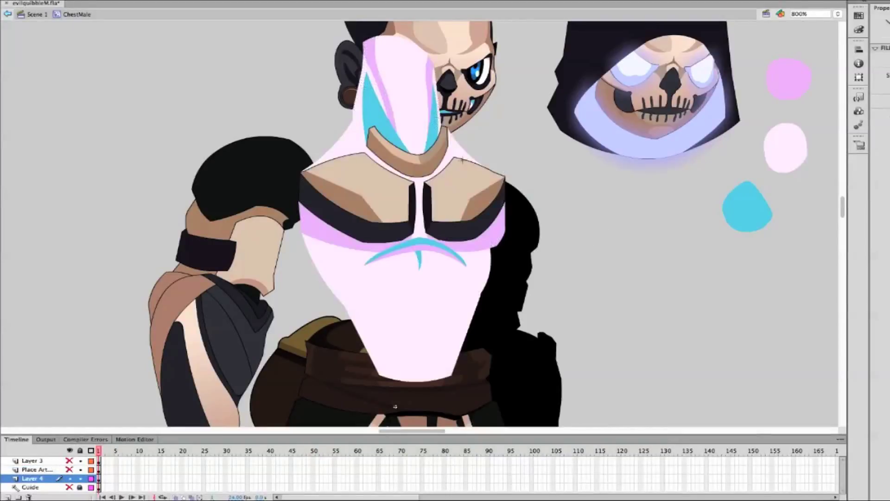
pyautogui.moveTo(472, 162)
pyautogui.mouseDown()
pyautogui.moveTo(446, 199)
pyautogui.moveTo(492, 174)
pyautogui.moveTo(461, 170)
pyautogui.moveTo(448, 203)
pyautogui.mouseUp()
pyautogui.press('v')
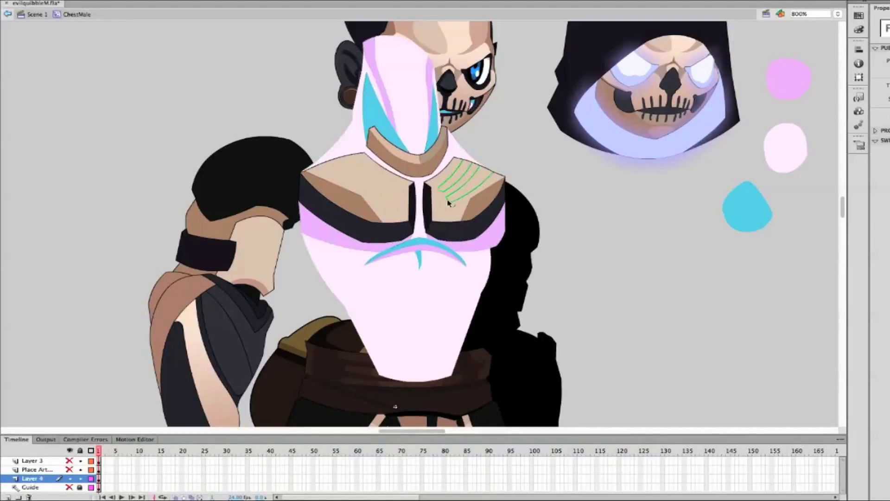
pyautogui.press('y')
pyautogui.moveTo(335, 159)
pyautogui.mouseDown()
pyautogui.moveTo(399, 188)
pyautogui.moveTo(344, 163)
pyautogui.moveTo(396, 201)
pyautogui.moveTo(321, 163)
pyautogui.mouseUp()
pyautogui.press('v')
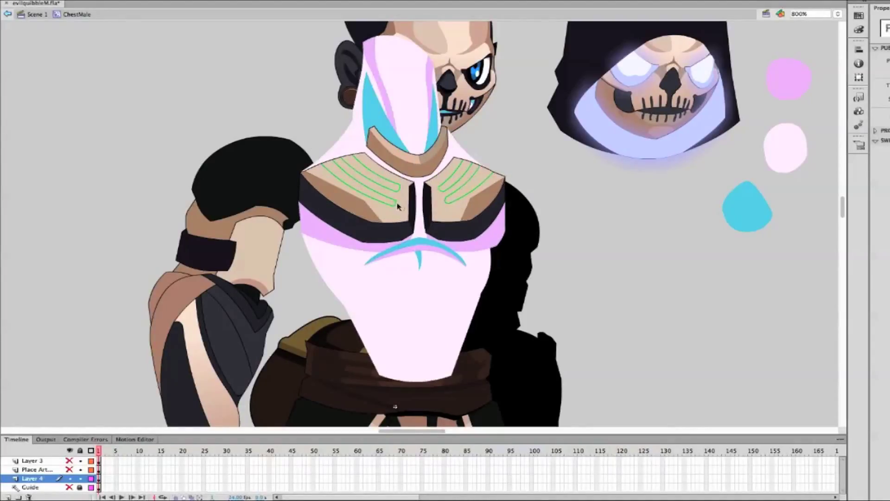
# Fill the curved stripes on both chest plates dark grey and delete their outlines
pyautogui.press('k')
pyautogui.click(371, 190)
pyautogui.click(382, 178)
pyautogui.click(456, 173)
pyautogui.click(462, 185)
pyautogui.press('v')
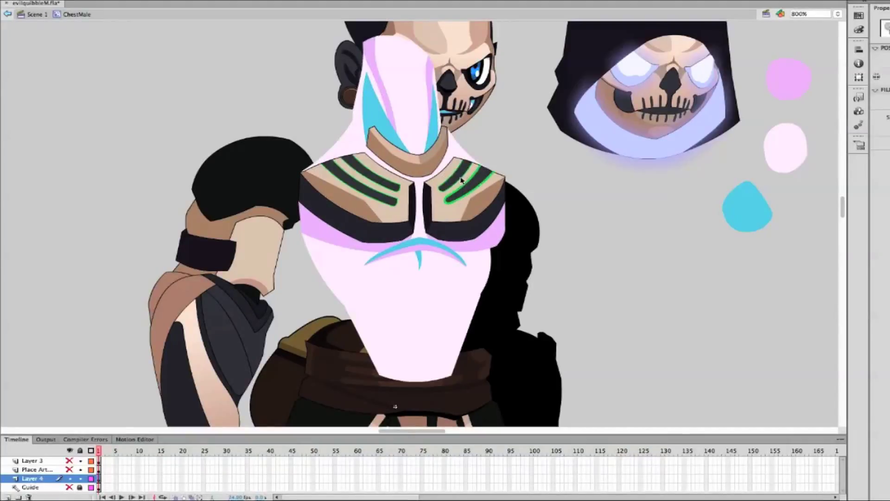
pyautogui.doubleClick(395, 199)
pyautogui.doubleClick(457, 179)
pyautogui.press('Delete')
# Draw a curved shading line across each chest plate, return to the main scene and view the character at 400% zoom
pyautogui.press('y')
pyautogui.press('Escape')
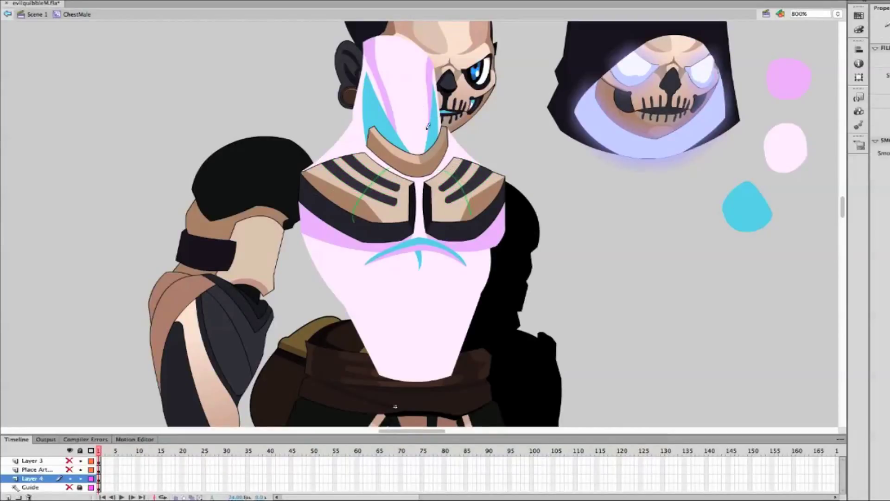
pyautogui.moveTo(471, 216)
pyautogui.mouseDown()
pyautogui.moveTo(456, 180)
pyautogui.moveTo(474, 213)
pyautogui.mouseUp()
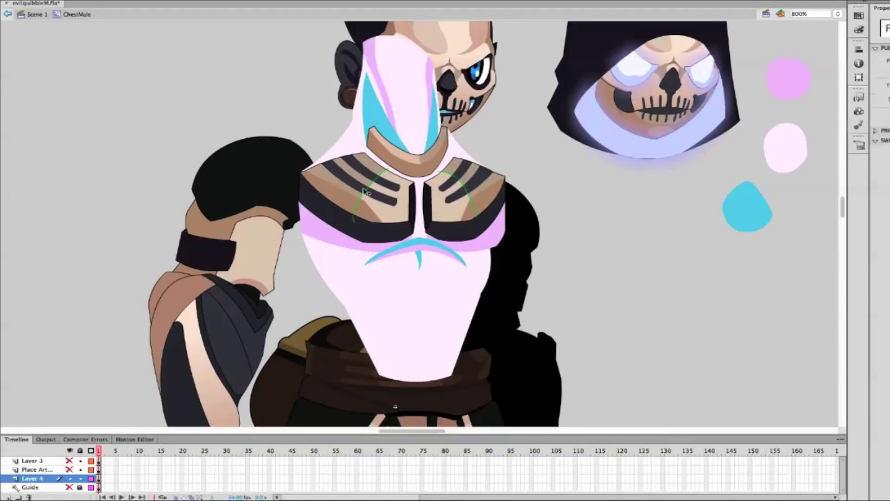
pyautogui.doubleClick(676, 149)
pyautogui.click(838, 14)
pyautogui.click(799, 44)
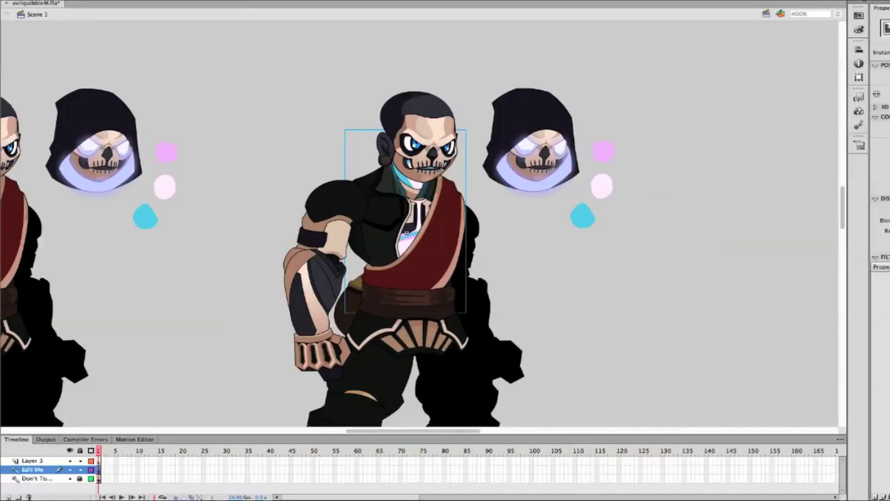
# Open the ChestMale symbol, brush jagged streaks into the inner edges of the cyan neck shading and return to the main scene
pyautogui.click(767, 90)
pyautogui.click(837, 14)
pyautogui.click(803, 23)
pyautogui.doubleClick(416, 145)
pyautogui.press('b')
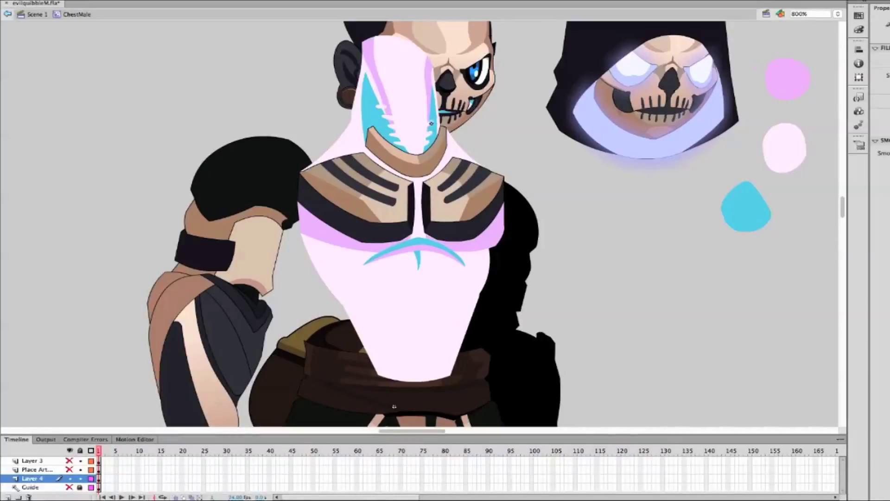
pyautogui.doubleClick(549, 167)
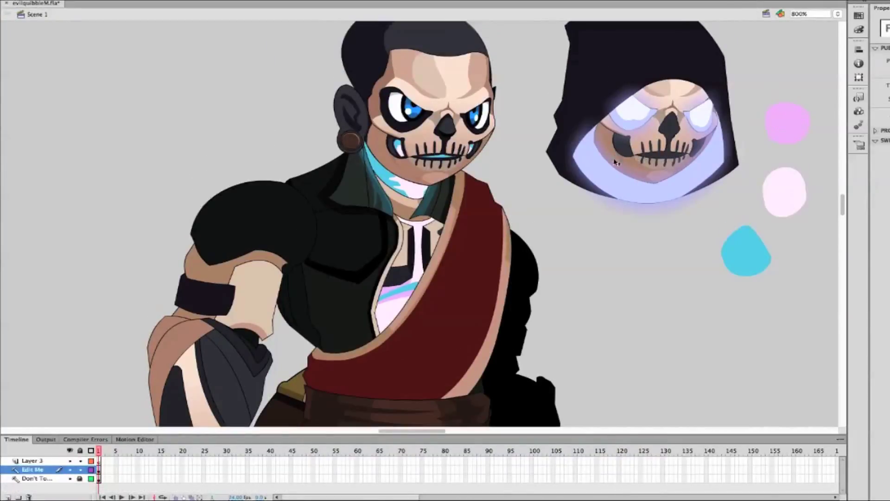
# Open the ChestMale symbol, show the jacket and sash layers, and outline long tapering folds on the sash below the shoulder
pyautogui.doubleClick(443, 160)
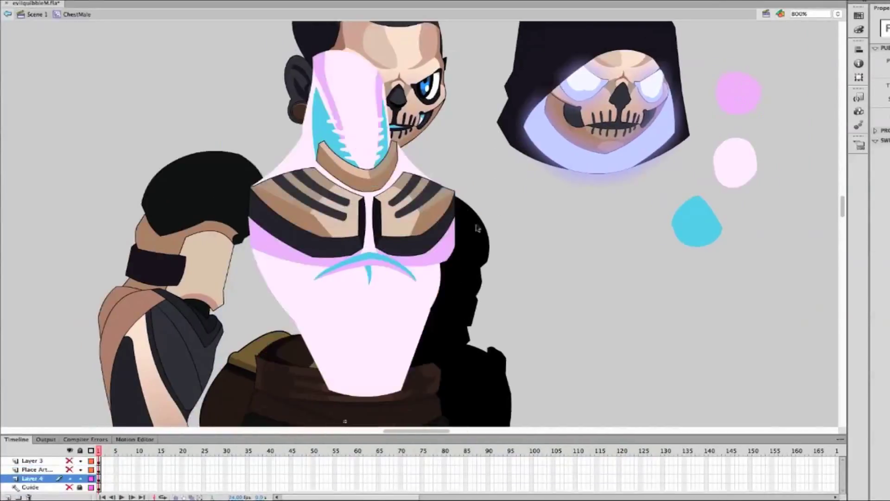
pyautogui.click(53, 461)
pyautogui.click(567, 310)
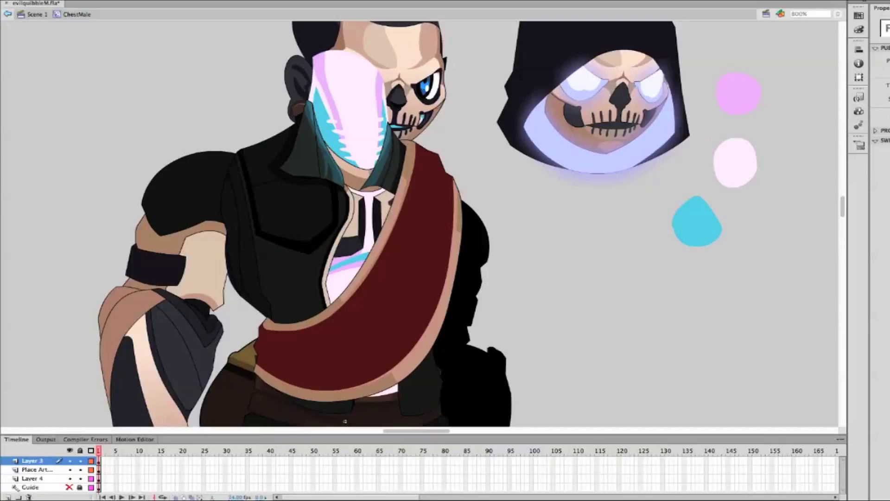
pyautogui.press('n')
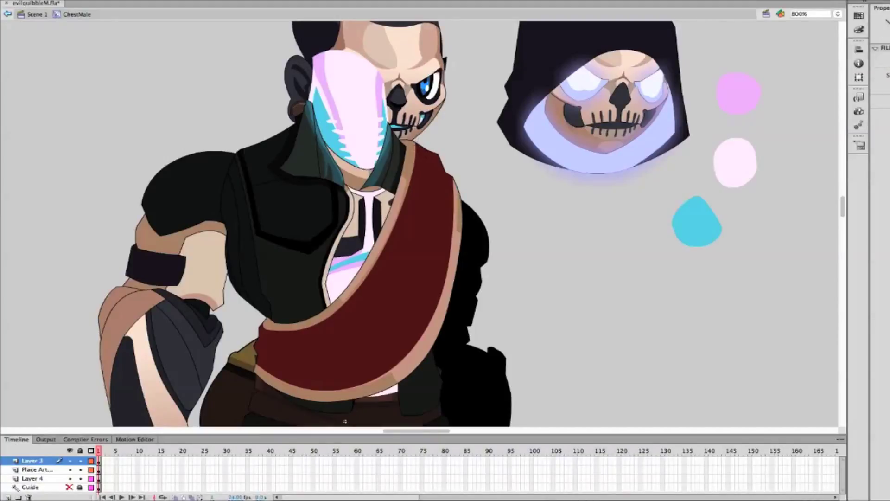
pyautogui.moveTo(417, 147); pyautogui.dragTo(392, 280)
pyautogui.moveTo(393, 280)
pyautogui.mouseDown()
pyautogui.moveTo(432, 171)
pyautogui.moveTo(425, 238)
pyautogui.moveTo(405, 232)
pyautogui.moveTo(448, 192)
pyautogui.moveTo(402, 315)
pyautogui.mouseUp()
pyautogui.press('v')
pyautogui.press('n')
pyautogui.moveTo(446, 222)
pyautogui.mouseDown()
pyautogui.moveTo(419, 318)
pyautogui.moveTo(441, 267)
pyautogui.mouseUp()
pyautogui.moveTo(451, 232); pyautogui.dragTo(452, 231)
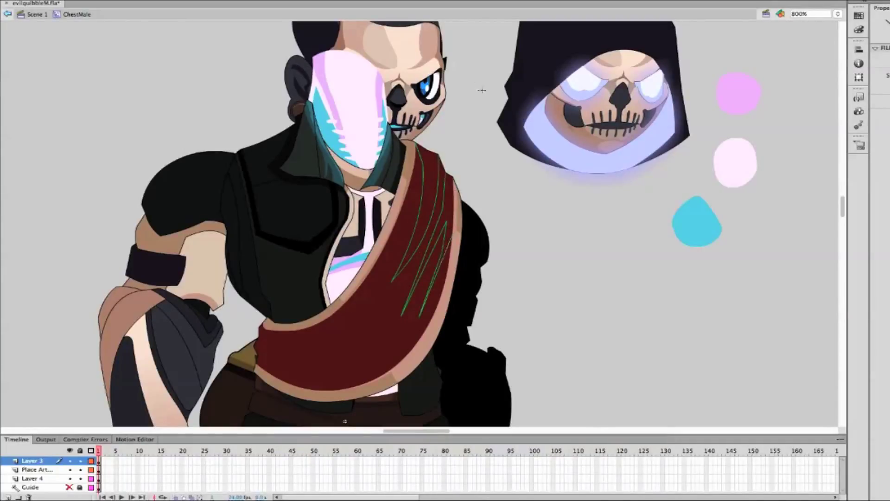
# Adjust the upper sash folds, fill them a brighter red without outlines, undo an extra stroke and return to the main scene
pyautogui.press('v')
pyautogui.click(449, 262)
pyautogui.moveTo(449, 262)
pyautogui.mouseDown()
pyautogui.moveTo(438, 251)
pyautogui.moveTo(450, 244)
pyautogui.mouseUp()
pyautogui.click(454, 207)
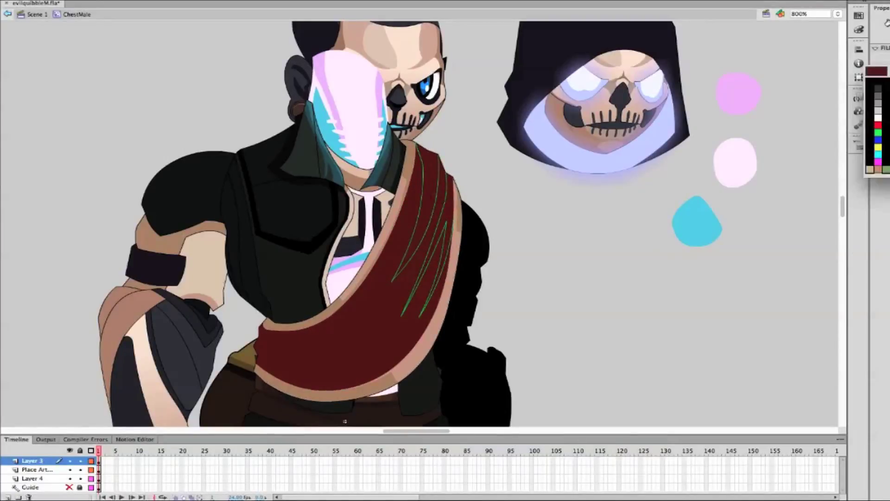
pyautogui.click(436, 211)
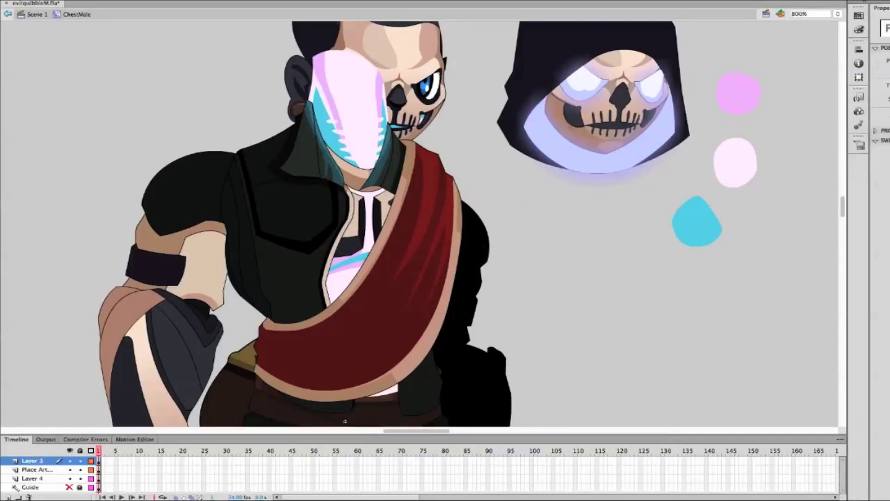
pyautogui.moveTo(429, 153); pyautogui.dragTo(431, 179)
pyautogui.hotkey('ctrl', 'z')
pyautogui.doubleClick(579, 252)
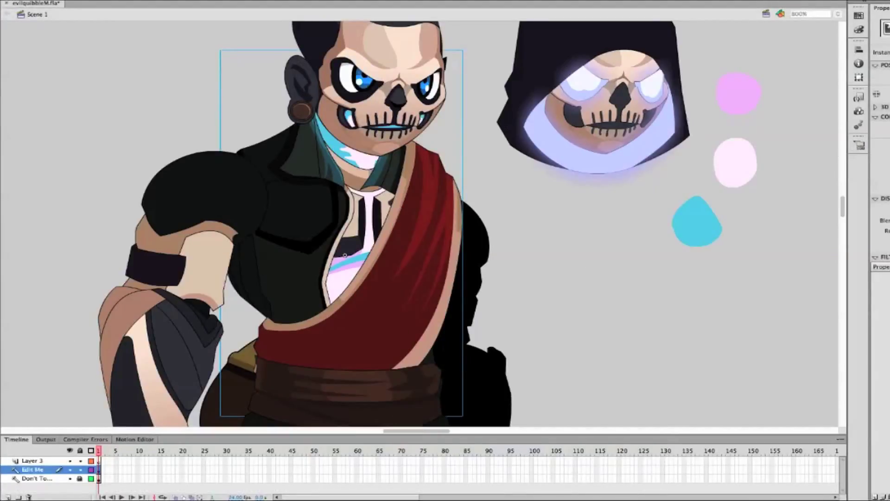
# Examine the character from head to waist in the main scene at 800% zoom
pyautogui.scroll(3, 345, 255)
pyautogui.click(541, 247)
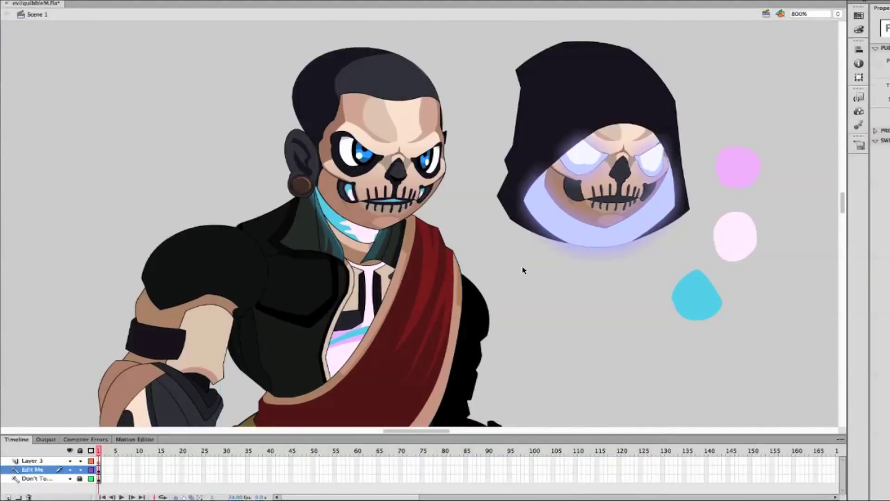
pyautogui.scroll(-5, 523, 271)
pyautogui.scroll(-5, 523, 270)
pyautogui.scroll(5, 523, 271)
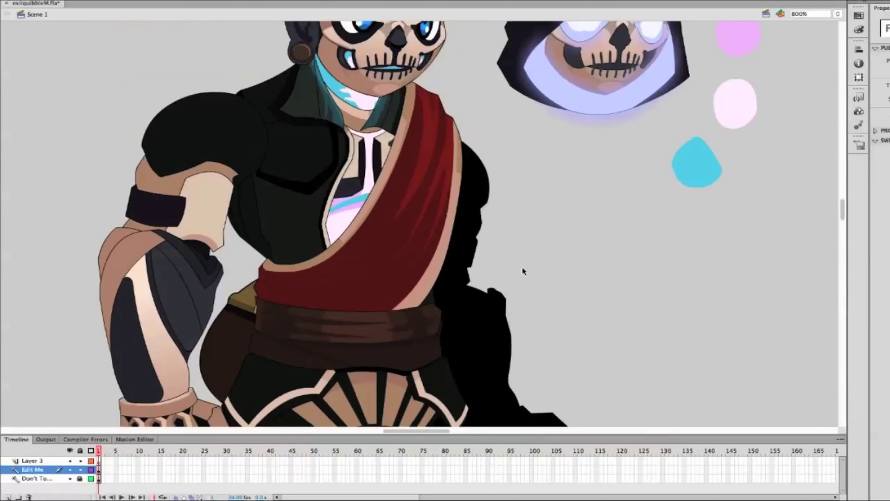
pyautogui.scroll(5, 523, 271)
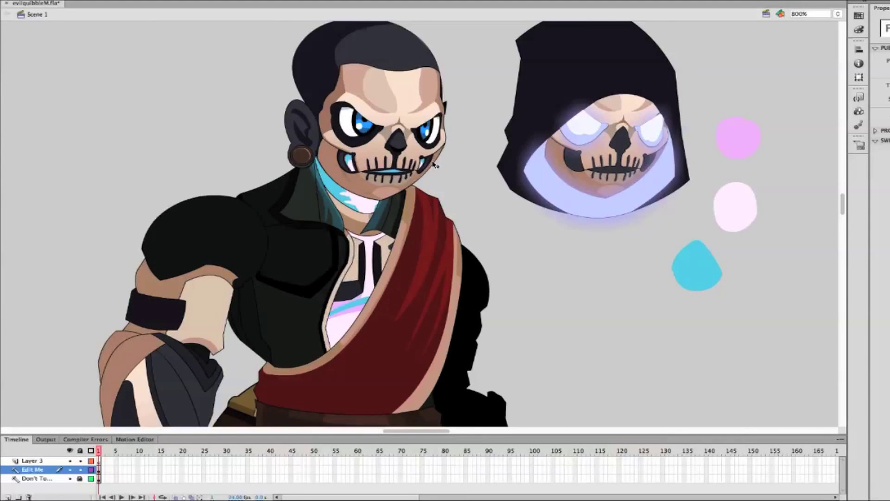
pyautogui.scroll(-2, 430, 206)
# In the ChestMale symbol, outline strips beside the chest's central gap, fill them cyan, and check both full figures in the main scene at 200% zoom
pyautogui.doubleClick(387, 242)
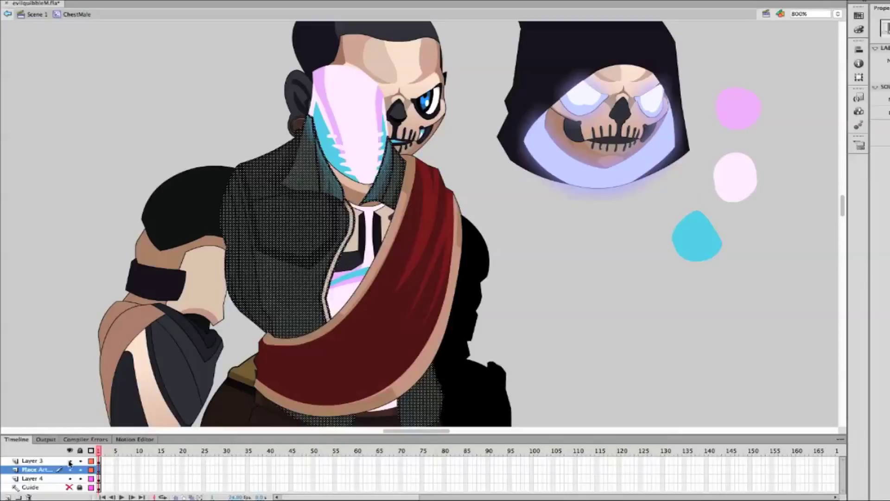
pyautogui.click(356, 232)
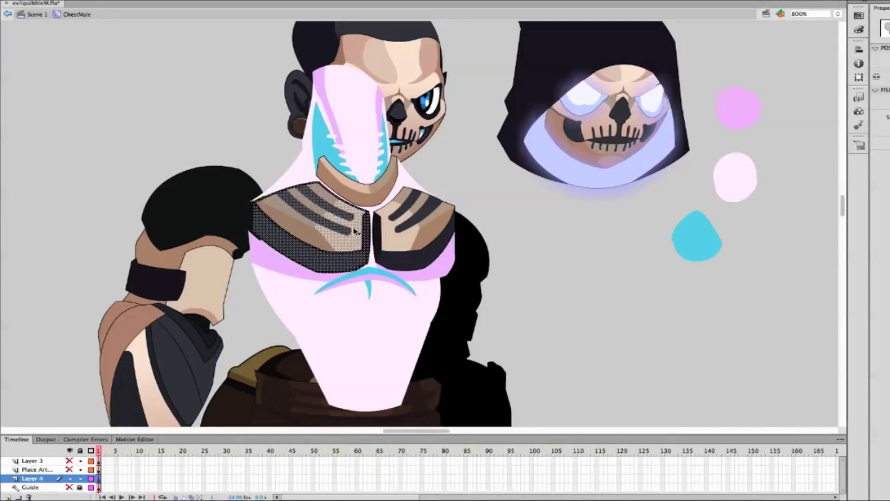
pyautogui.doubleClick(540, 269)
pyautogui.doubleClick(384, 229)
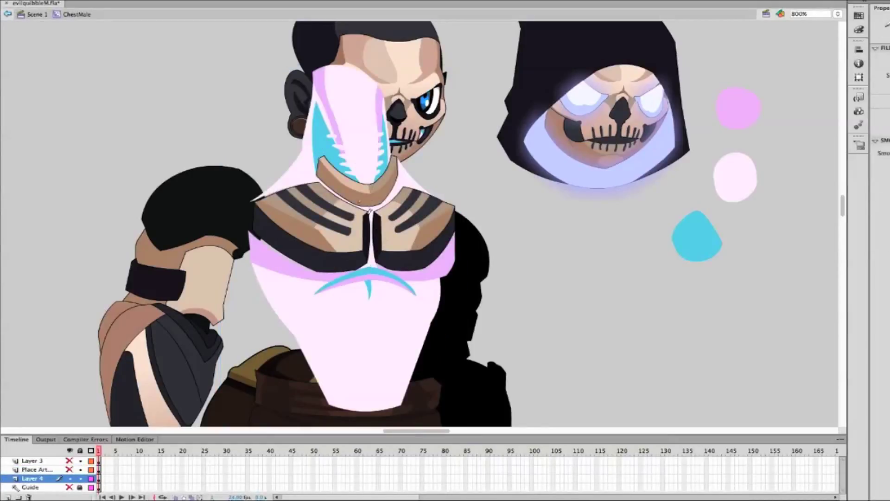
pyautogui.click(70, 470)
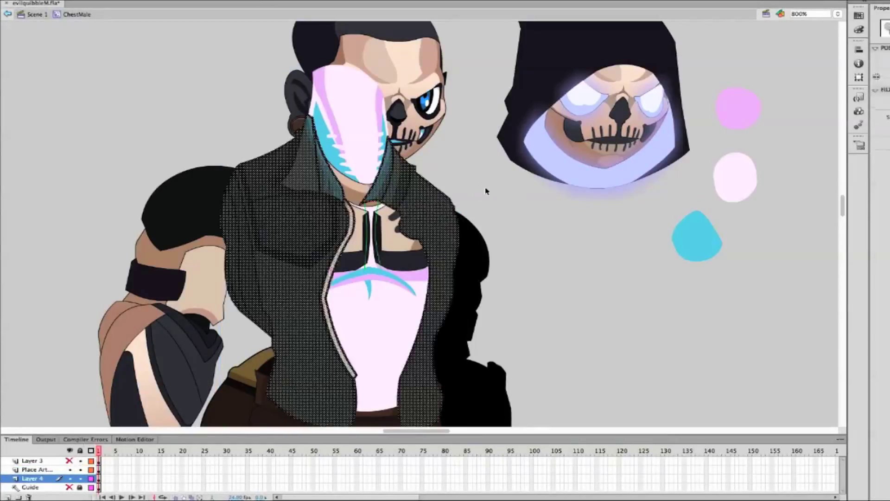
pyautogui.doubleClick(557, 292)
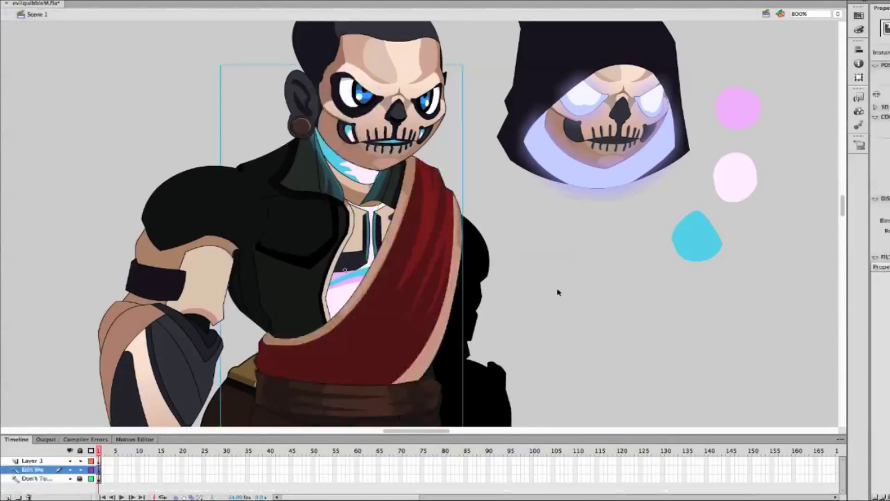
pyautogui.hotkey('ctrl', '-')
pyautogui.hotkey('ctrl', '-')
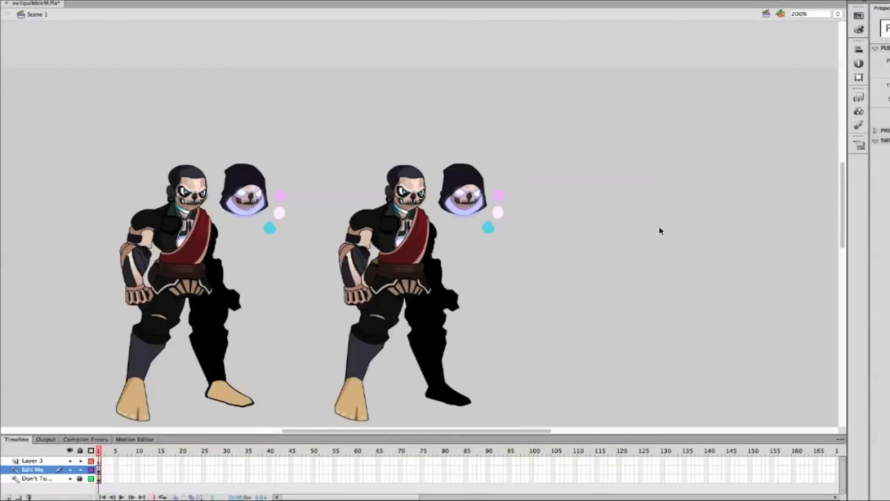
# Open the ChestMale symbol, show the sash layer, and outline long curved folds across the lower sash at 800% zoom
pyautogui.hotkey('ctrl', '=')
pyautogui.doubleClick(380, 241)
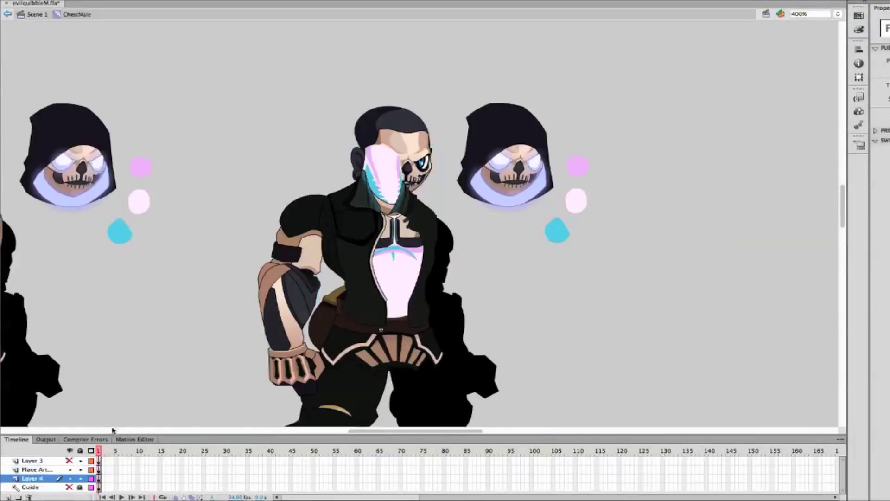
pyautogui.click(541, 314)
pyautogui.press('r')
pyautogui.moveTo(347, 289); pyautogui.dragTo(406, 266)
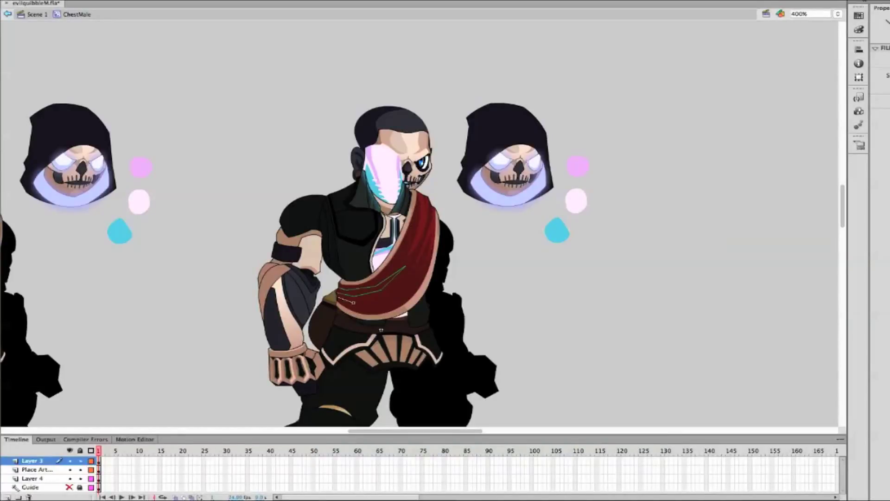
pyautogui.click(838, 14)
pyautogui.click(810, 21)
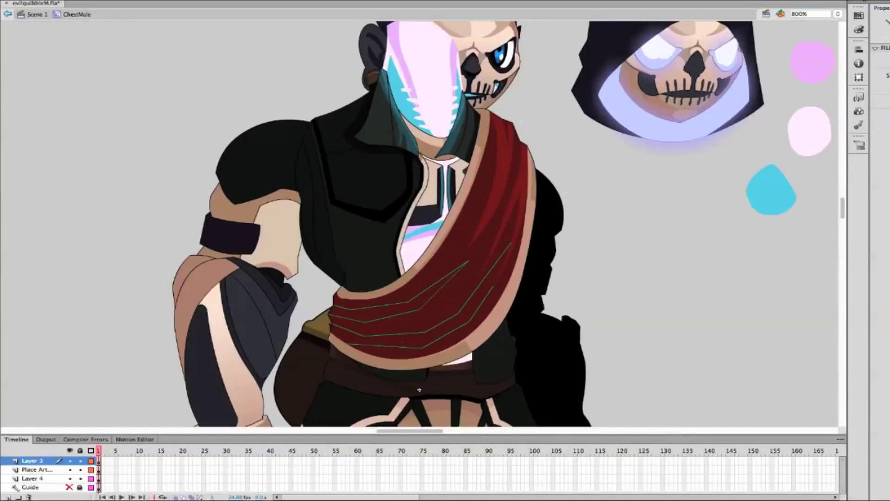
pyautogui.click(474, 326)
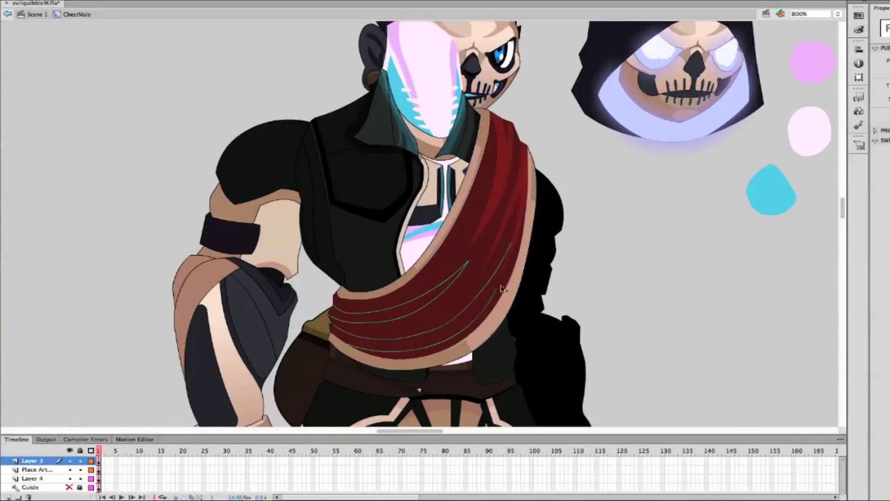
# Fill the lower sash folds a darker red, add a tapering fold through the sash's middle, and remove the outlines
pyautogui.click(885, 65)
pyautogui.click(578, 220)
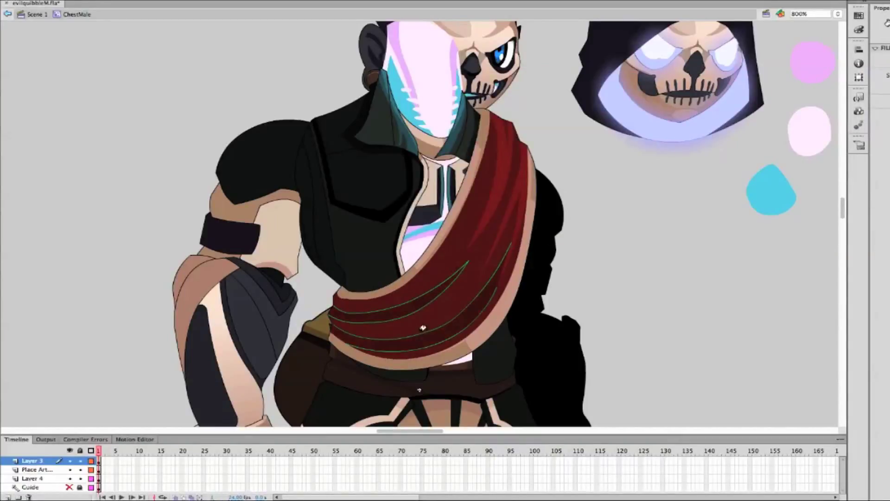
pyautogui.press('y')
pyautogui.moveTo(511, 193)
pyautogui.mouseDown()
pyautogui.moveTo(413, 327)
pyautogui.moveTo(492, 246)
pyautogui.mouseUp()
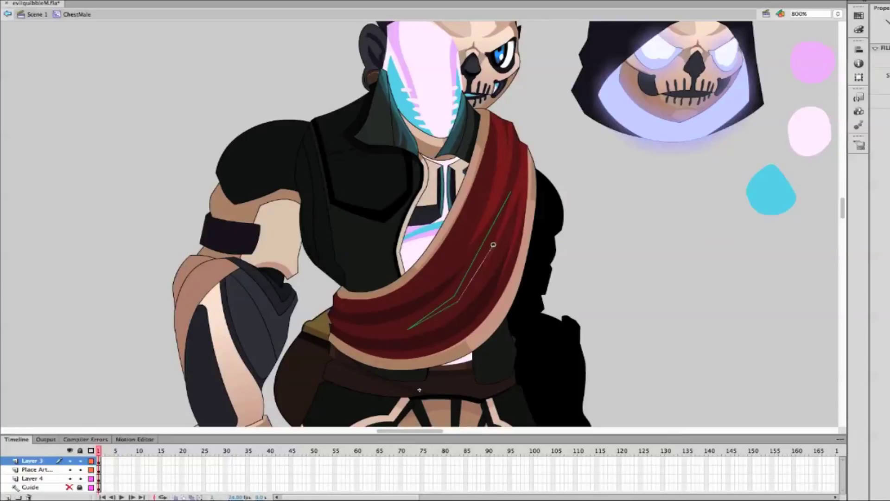
pyautogui.click(459, 307)
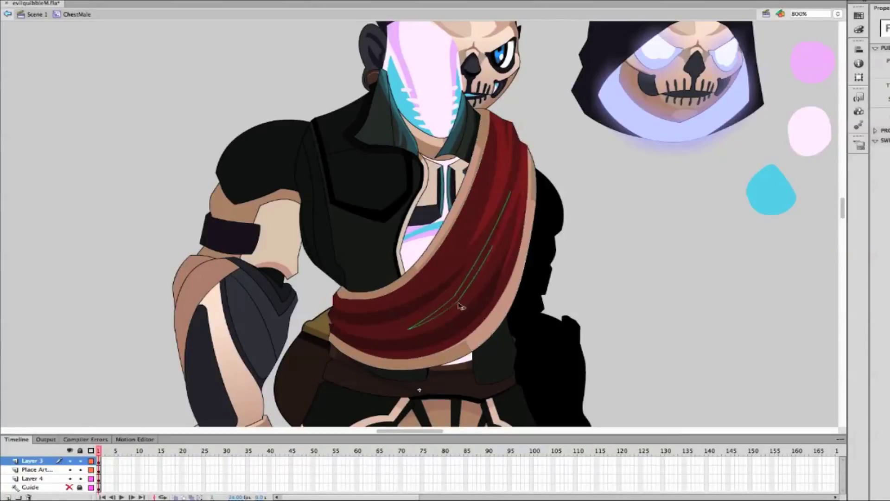
pyautogui.press('v')
pyautogui.press('Delete')
# Draw a curved dividing line across the lower sash, shade the part toward the waist, and return to the main scene at 400% zoom
pyautogui.press('b')
pyautogui.moveTo(396, 280); pyautogui.dragTo(466, 357)
pyautogui.click(881, 141)
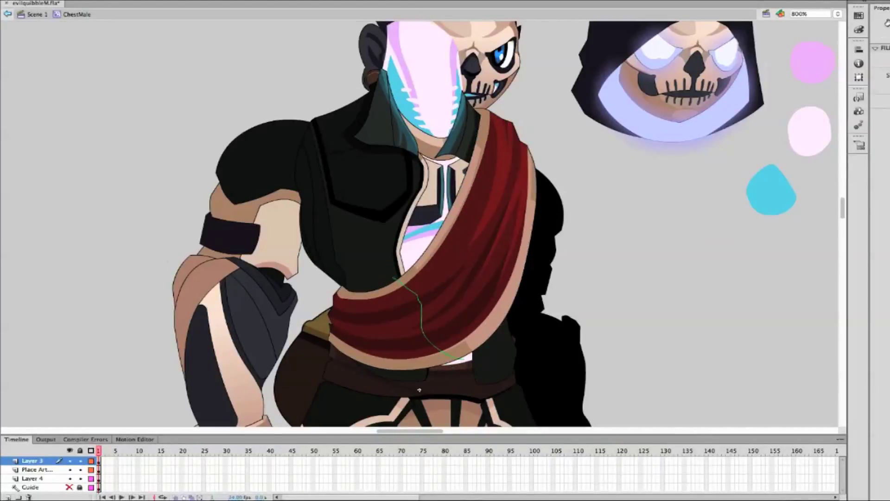
pyautogui.click(884, 69)
pyautogui.click(577, 221)
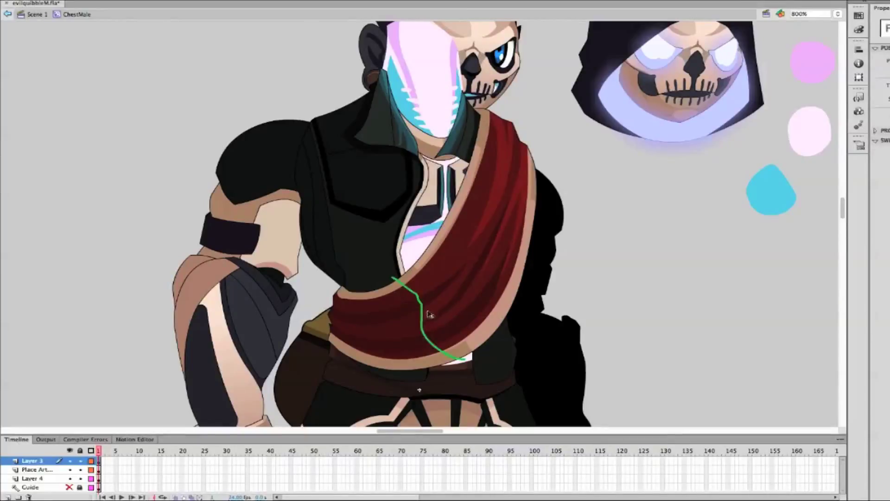
pyautogui.hotkey('ctrl', 'e')
pyautogui.hotkey('ctrl', '-')
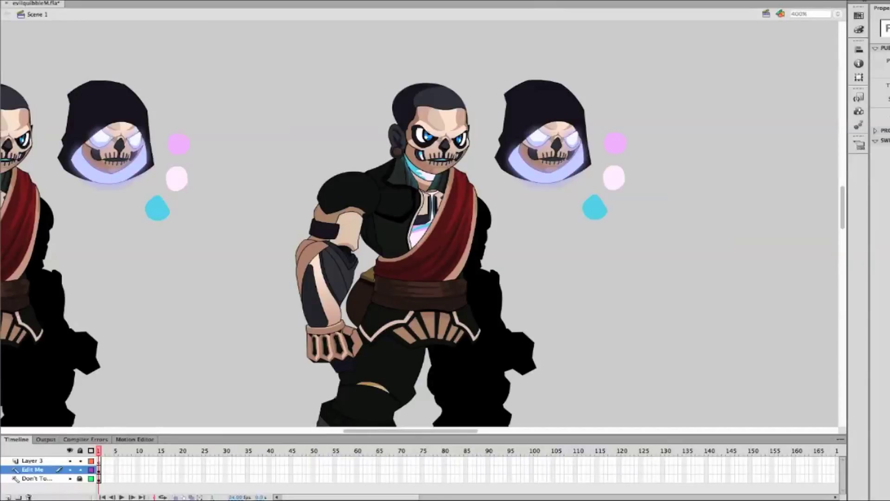
# In the ChestMale symbol, hide the jacket and sash, add a layer above the torso, and outline the torso's lower contour in green
pyautogui.doubleClick(422, 242)
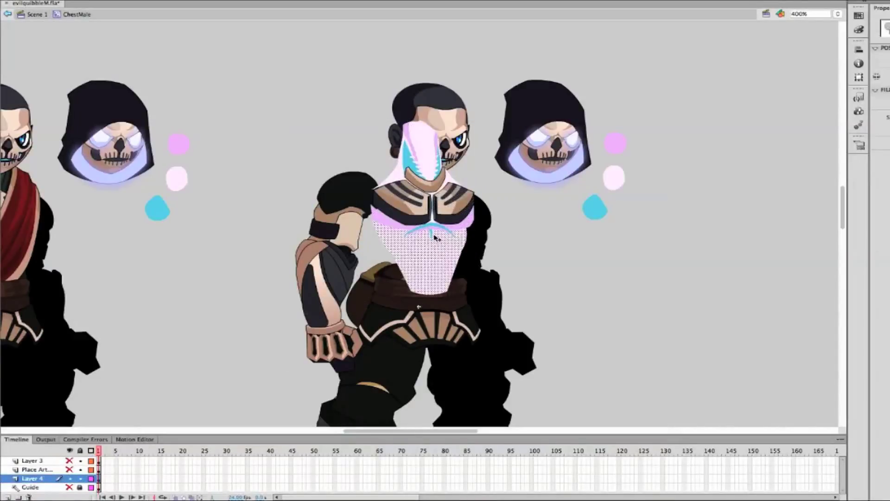
pyautogui.click(436, 240)
pyautogui.click(505, 246)
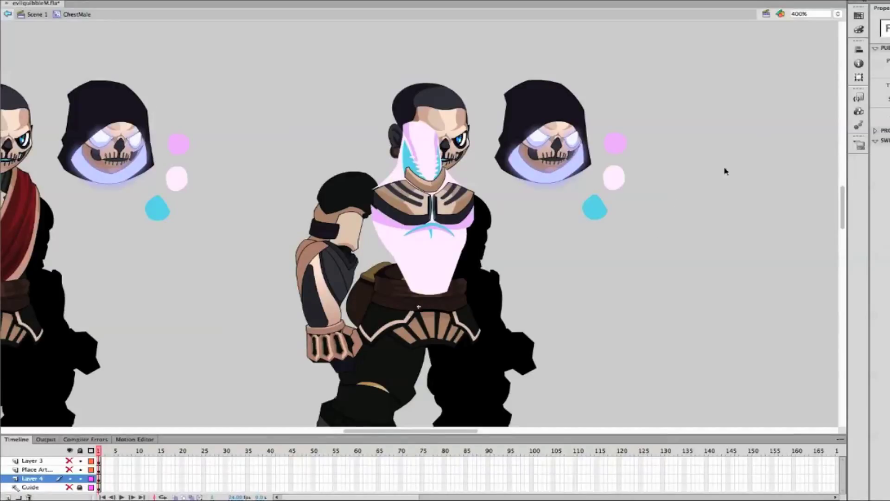
pyautogui.click(436, 239)
pyautogui.click(7, 496)
pyautogui.press('p')
pyautogui.click(374, 217)
pyautogui.click(407, 288)
pyautogui.click(447, 294)
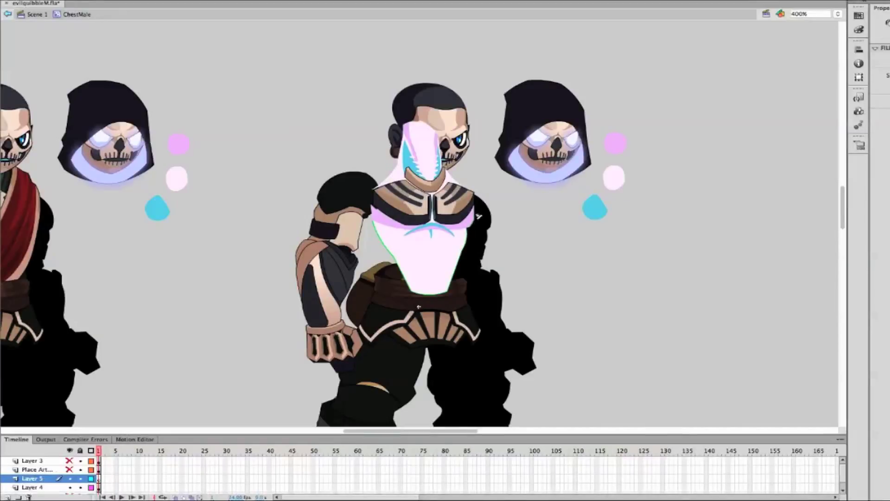
# Complete the green outline around the neck, shoulders and sides of the chest to close the torso silhouette
pyautogui.click(401, 157)
pyautogui.click(409, 123)
pyautogui.click(440, 134)
pyautogui.click(450, 163)
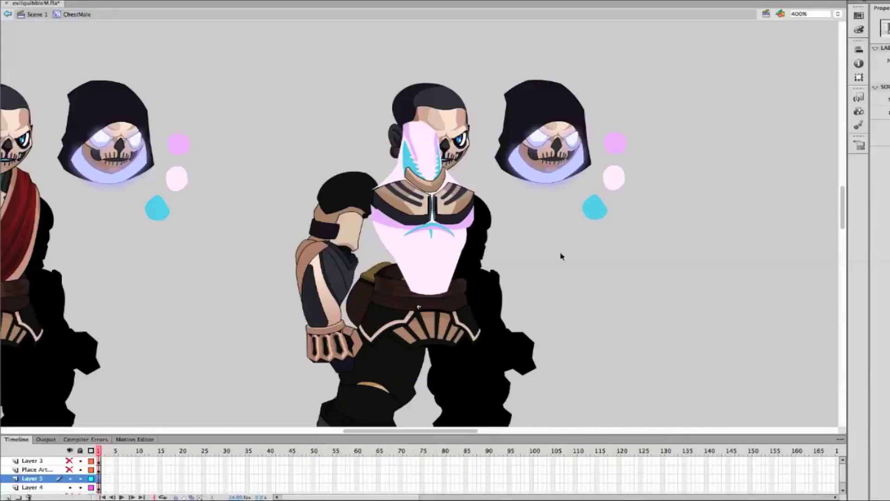
pyautogui.press('p')
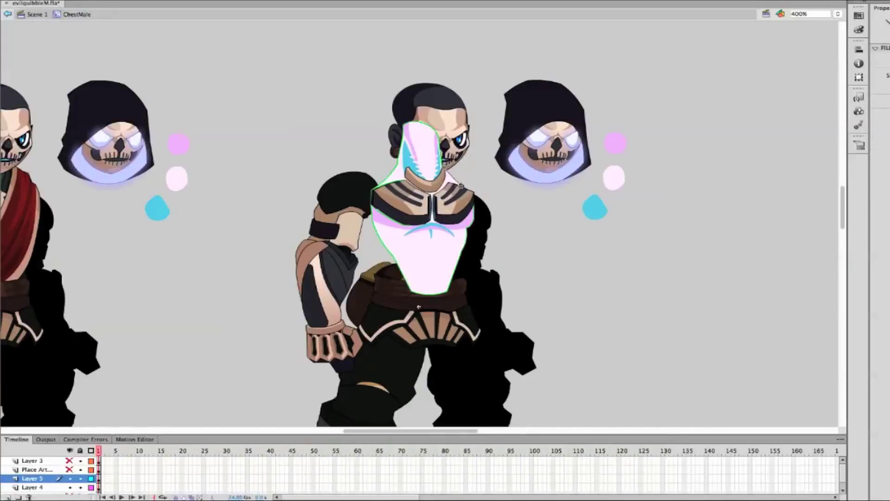
pyautogui.press('v')
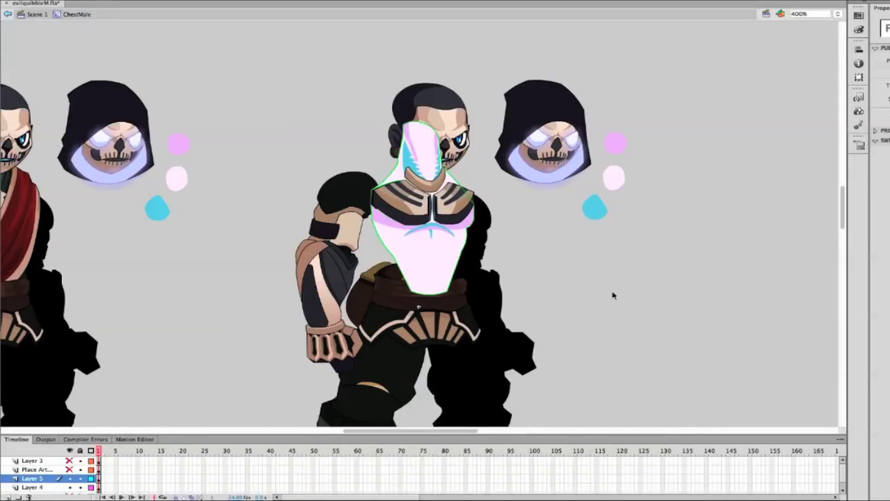
# Fill the torso silhouette cyan, convert it to a symbol, and add a Glow filter
pyautogui.click(592, 209)
pyautogui.click(228, 13)
pyautogui.press('Return')
pyautogui.click(879, 325)
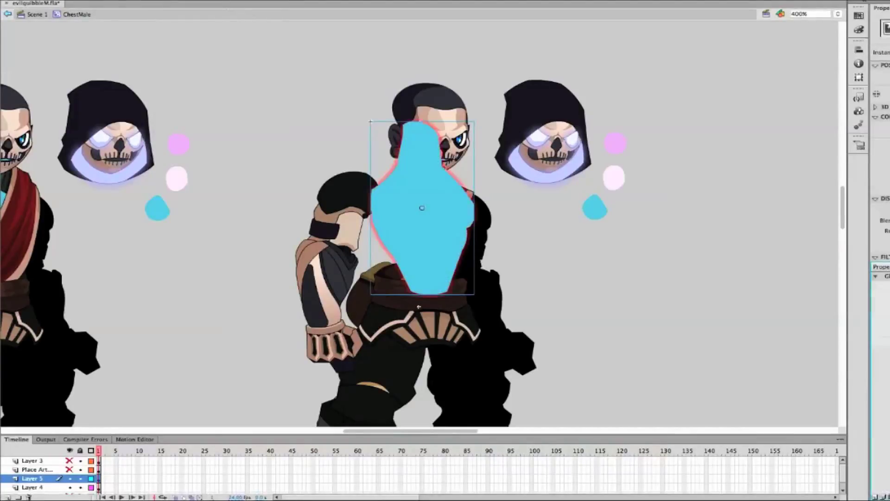
# Set the torso silhouette's glow color to cyan, look inside the Symbol 3 artwork, and return to ChestMale
pyautogui.click(595, 209)
pyautogui.click(879, 324)
pyautogui.click(884, 333)
pyautogui.click(471, 221)
pyautogui.doubleClick(457, 246)
pyautogui.click(459, 259)
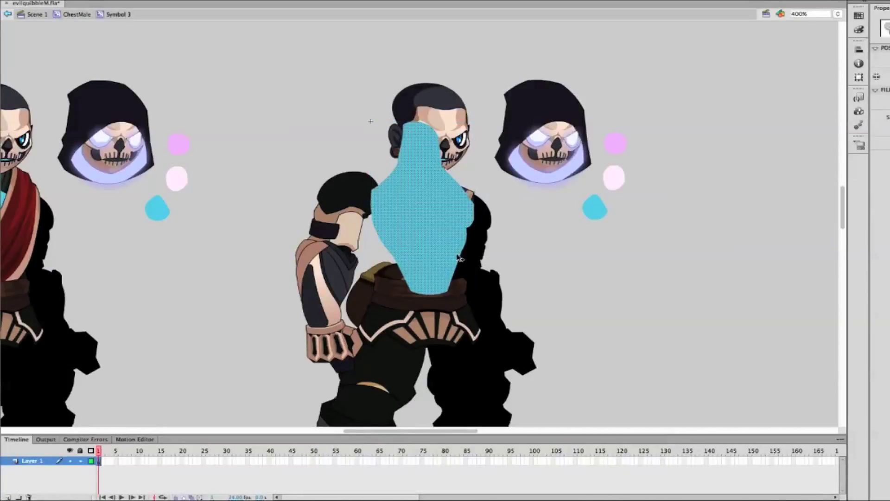
pyautogui.doubleClick(645, 291)
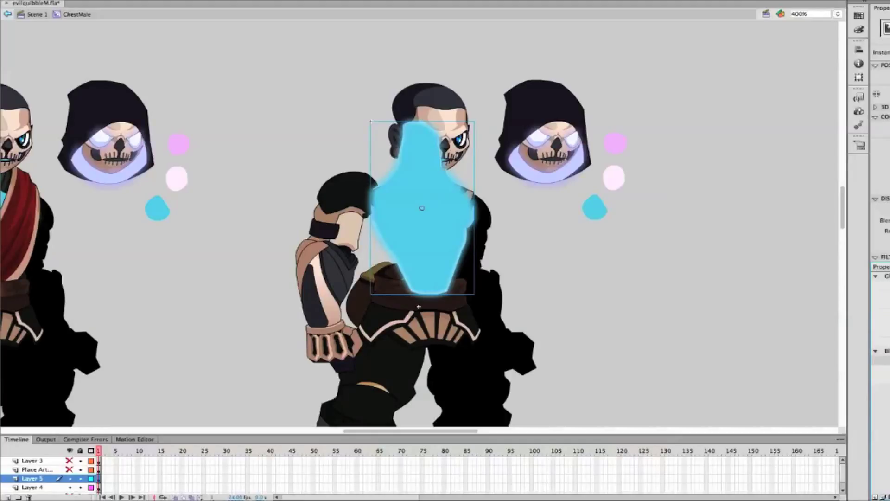
# Change the cyan silhouette's blend mode to lighten the artwork beneath, widen its glow, and check both figures in the main scene
pyautogui.click(884, 220)
pyautogui.click(883, 274)
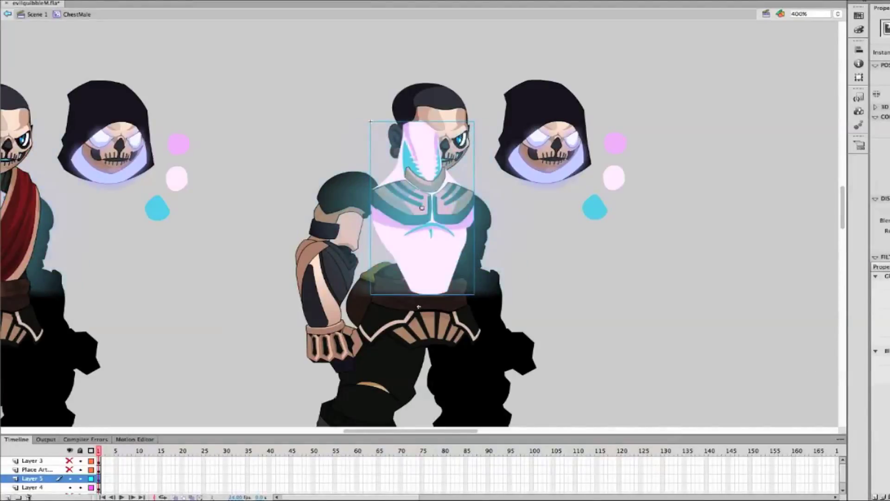
pyautogui.doubleClick(696, 301)
pyautogui.doubleClick(441, 228)
pyautogui.doubleClick(706, 302)
pyautogui.hotkey('ctrl', '-')
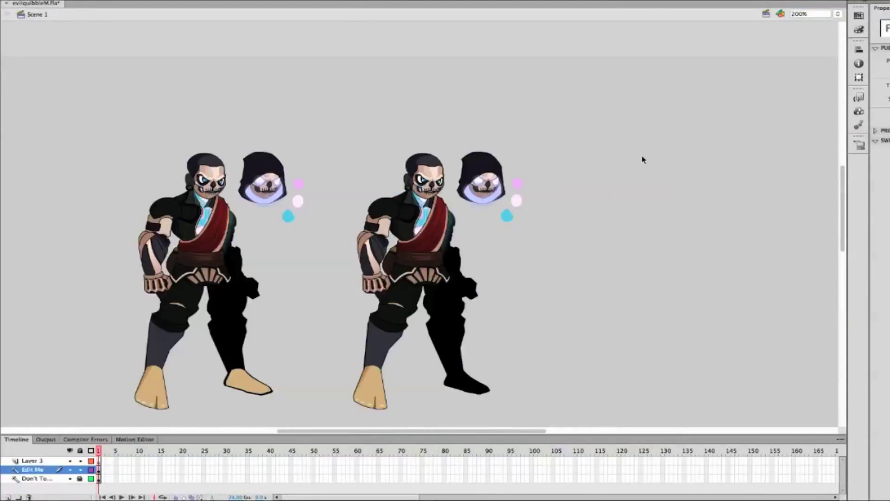
# Open the LowerArmMale symbol at 800% zoom and examine the dark slots in the gauntlet cuff
pyautogui.hotkey('ctrl', '=')
pyautogui.hotkey('ctrl', '=')
pyautogui.doubleClick(286, 367)
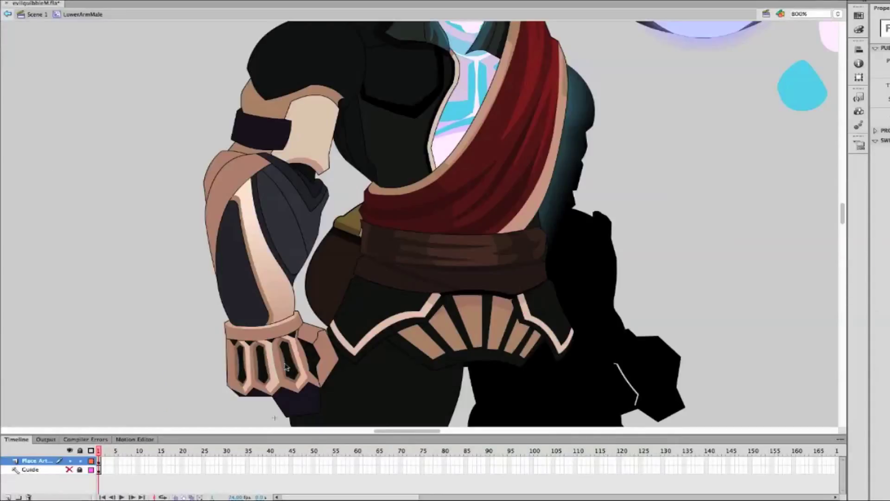
pyautogui.click(240, 355)
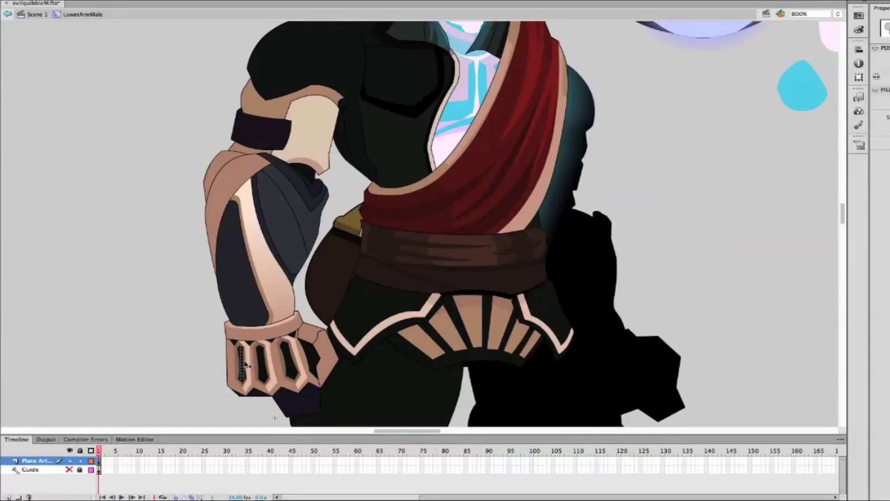
pyautogui.click(233, 353)
pyautogui.click(307, 307)
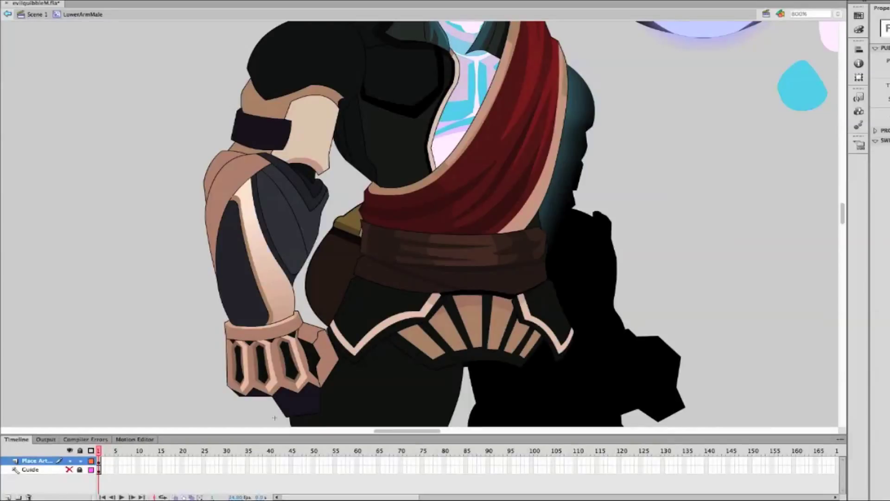
# In the ChestMale symbol, reduce the spread of the torso silhouette's cyan glow and return to the main scene
pyautogui.scroll(5, 725, 264)
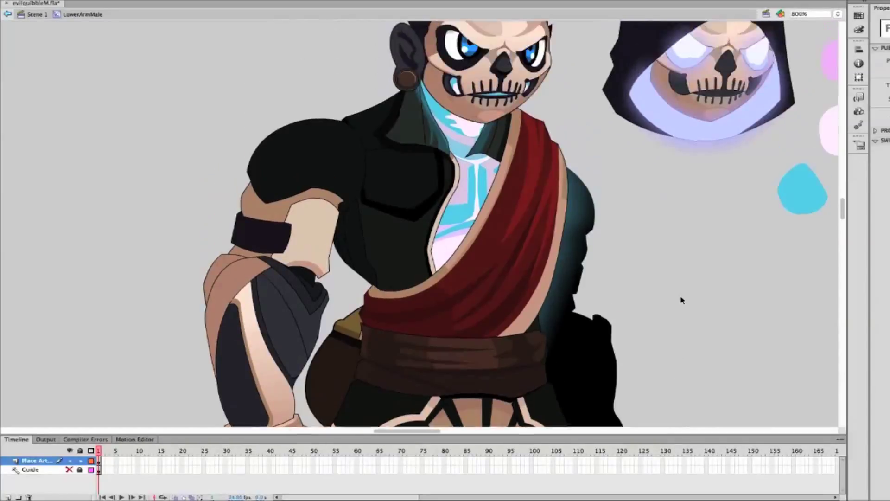
pyautogui.doubleClick(471, 260)
pyautogui.doubleClick(470, 261)
pyautogui.click(457, 220)
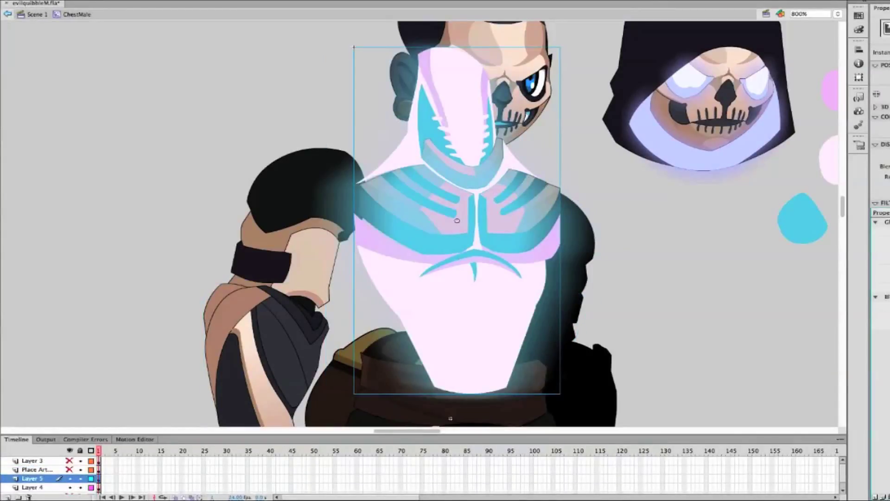
pyautogui.doubleClick(728, 297)
pyautogui.doubleClick(726, 294)
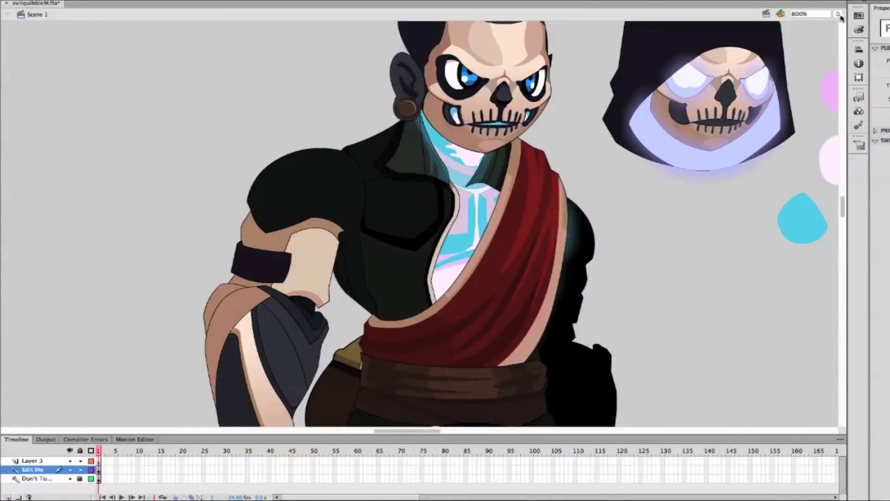
# In ChestMale, copy the chest plates and neck collar from Layer 4 and paste them in place on a new layer above the glow
pyautogui.doubleClick(501, 246)
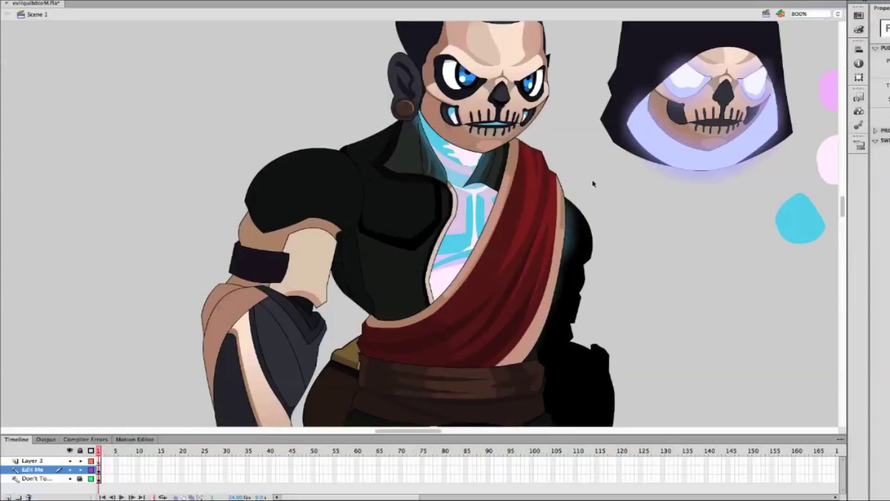
pyautogui.click(69, 478)
pyautogui.click(399, 222)
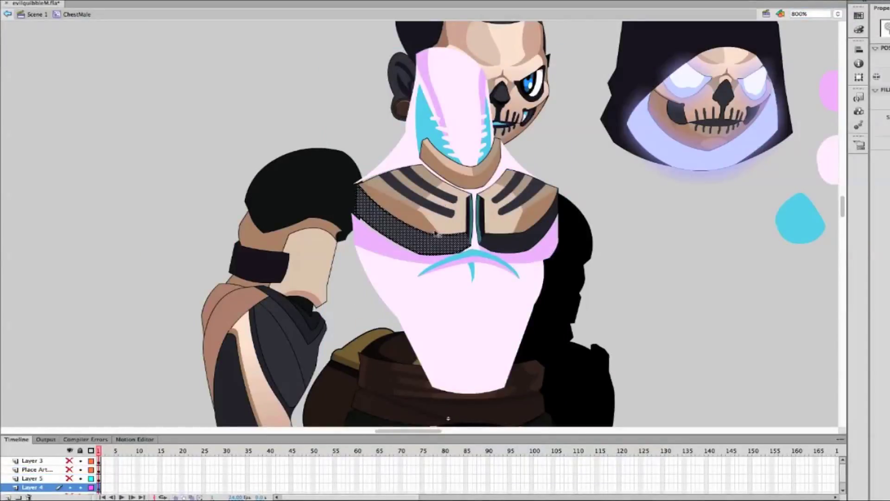
pyautogui.keyDown('shift'); pyautogui.click(420, 186); pyautogui.keyUp('shift')
pyautogui.keyDown('shift'); pyautogui.click(473, 218); pyautogui.keyUp('shift')
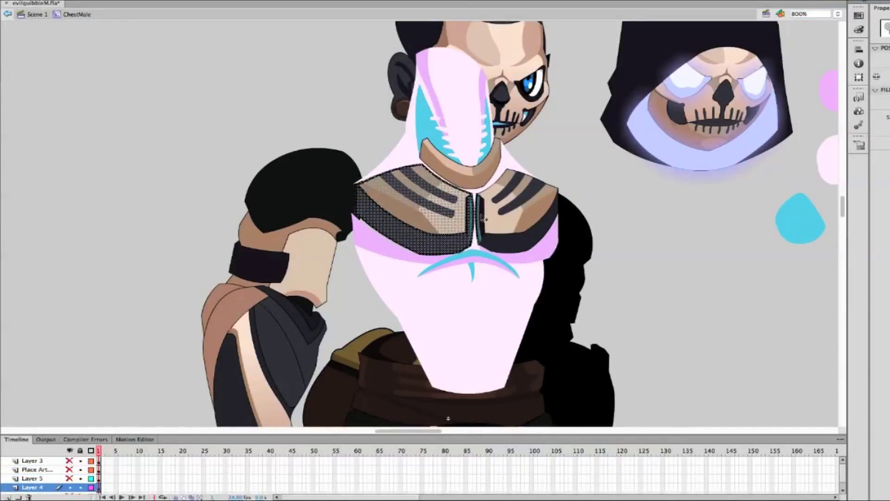
pyautogui.keyDown('shift'); pyautogui.click(501, 207); pyautogui.keyUp('shift')
pyautogui.keyDown('shift'); pyautogui.click(510, 181); pyautogui.keyUp('shift')
pyautogui.keyDown('shift'); pyautogui.click(539, 215); pyautogui.keyUp('shift')
pyautogui.keyDown('shift'); pyautogui.click(482, 174); pyautogui.keyUp('shift')
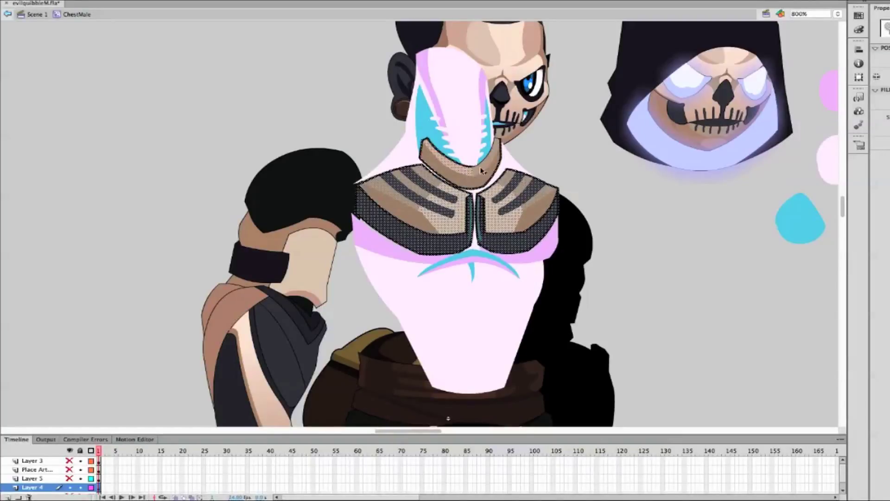
pyautogui.click(70, 478)
pyautogui.click(46, 478)
pyautogui.rightClick(103, 266)
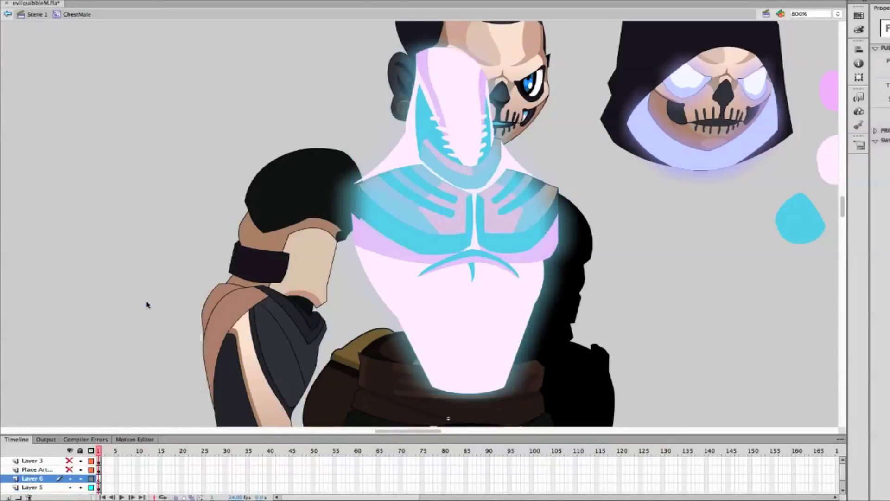
pyautogui.click(139, 301)
# Check the figures at 200% zoom, then paste the chest plates and collar on a new layer inside Symbol 3, positioned over the cyan torso
pyautogui.doubleClick(658, 275)
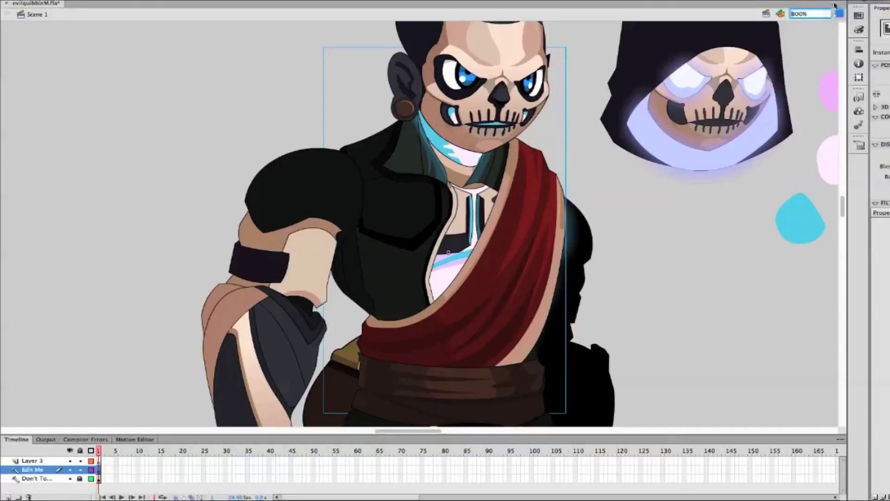
pyautogui.hotkey('ctrl', '-')
pyautogui.hotkey('ctrl', '-')
pyautogui.doubleClick(450, 219)
pyautogui.click(70, 461)
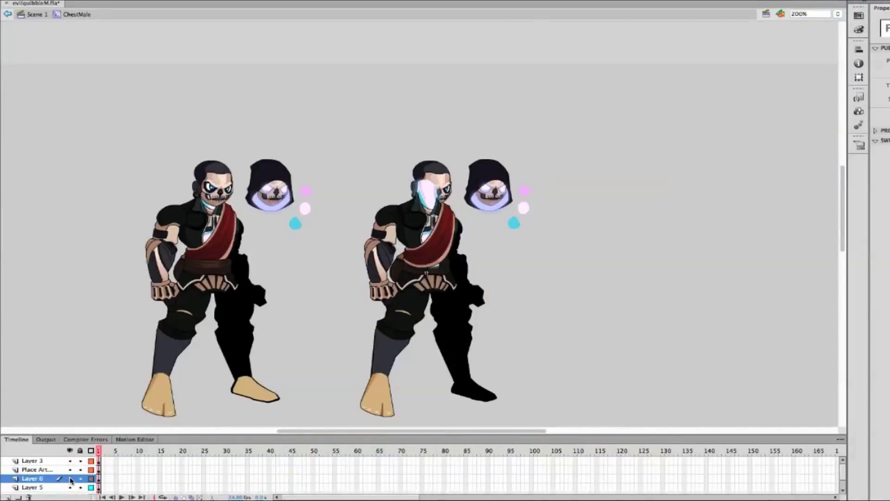
pyautogui.hotkey('ctrl', 'z')
pyautogui.doubleClick(409, 244)
pyautogui.click(8, 496)
pyautogui.rightClick(309, 266)
pyautogui.click(325, 300)
pyautogui.moveTo(404, 123); pyautogui.dragTo(427, 218)
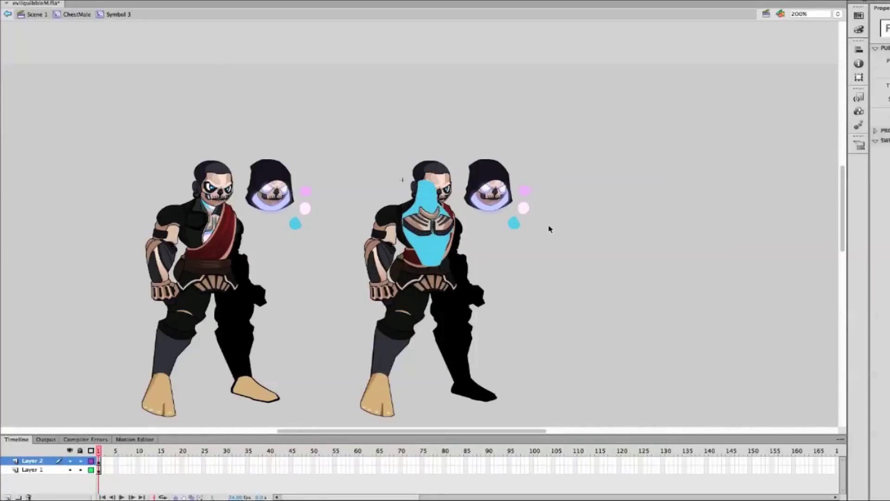
# In the headMale symbol at 800% zoom, draw shading lines along the brow ridges above the eyes, and return to the main scene
pyautogui.doubleClick(636, 260)
pyautogui.doubleClick(636, 267)
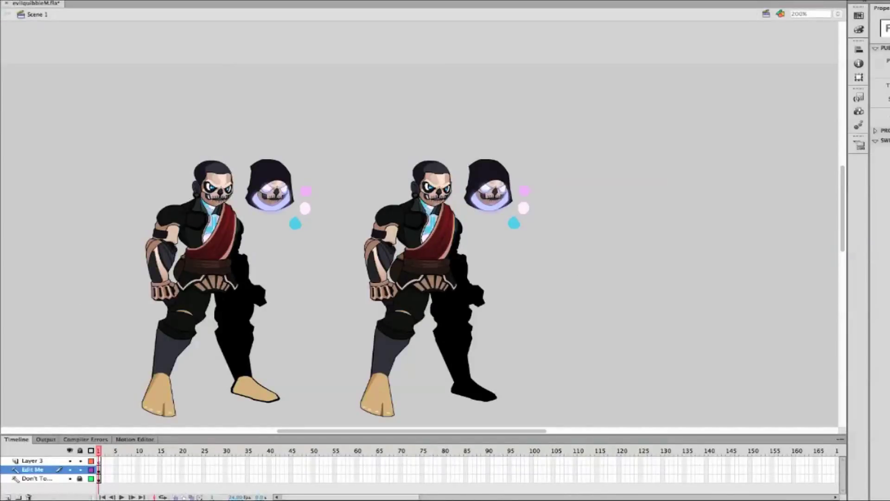
pyautogui.click(809, 14)
pyautogui.write('800')
pyautogui.press('Return')
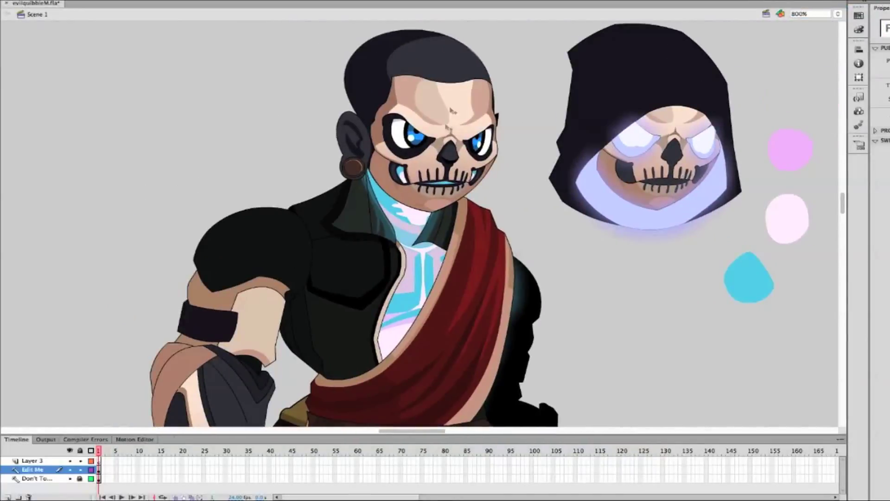
pyautogui.doubleClick(450, 110)
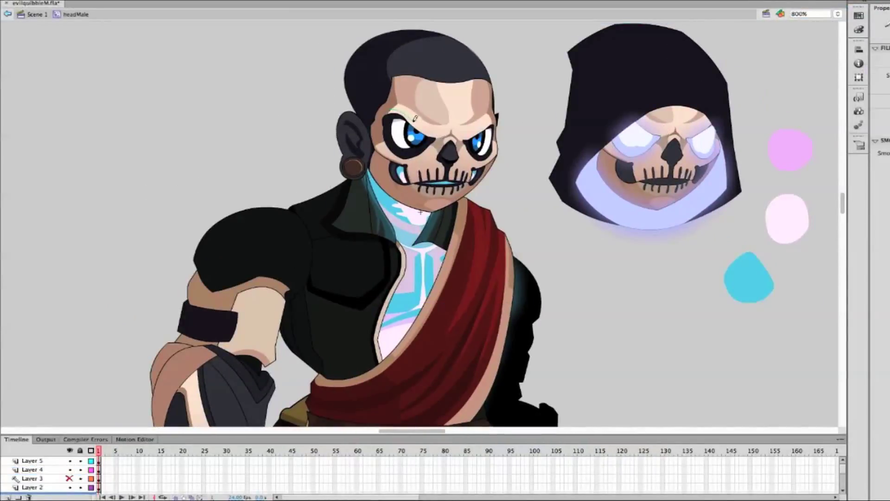
pyautogui.moveTo(495, 117)
pyautogui.mouseDown()
pyautogui.moveTo(471, 138)
pyautogui.moveTo(452, 125)
pyautogui.moveTo(459, 136)
pyautogui.mouseUp()
pyautogui.click(595, 137)
pyautogui.press('y')
pyautogui.press('v')
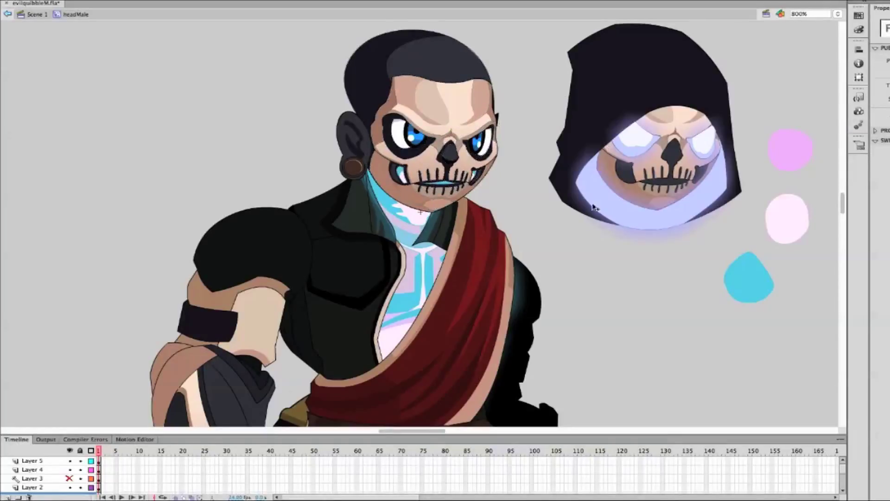
pyautogui.doubleClick(579, 256)
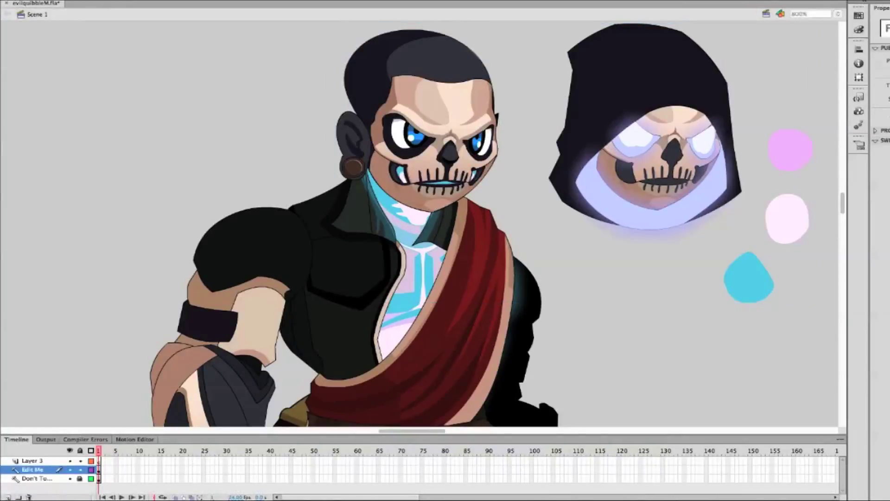
# In headMale, put the cyan mouth and cheek shapes on a new layer above Place Art as a symbol
pyautogui.doubleClick(449, 184)
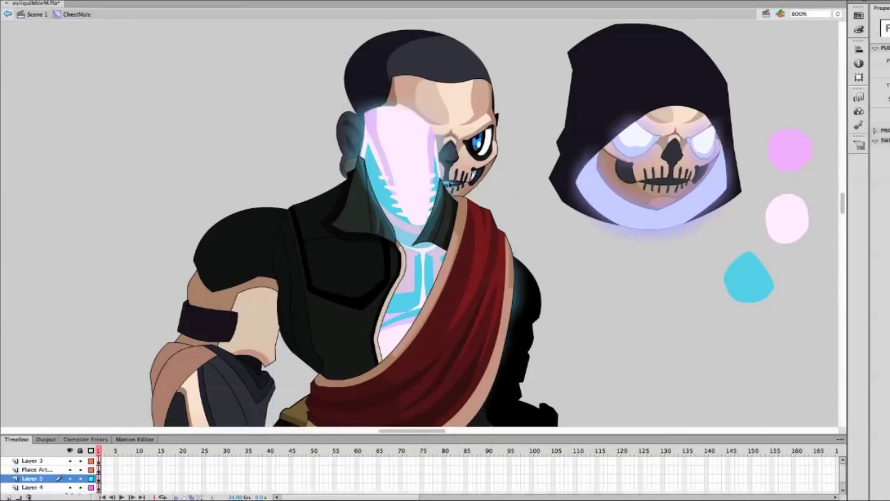
pyautogui.doubleClick(594, 310)
pyautogui.doubleClick(406, 180)
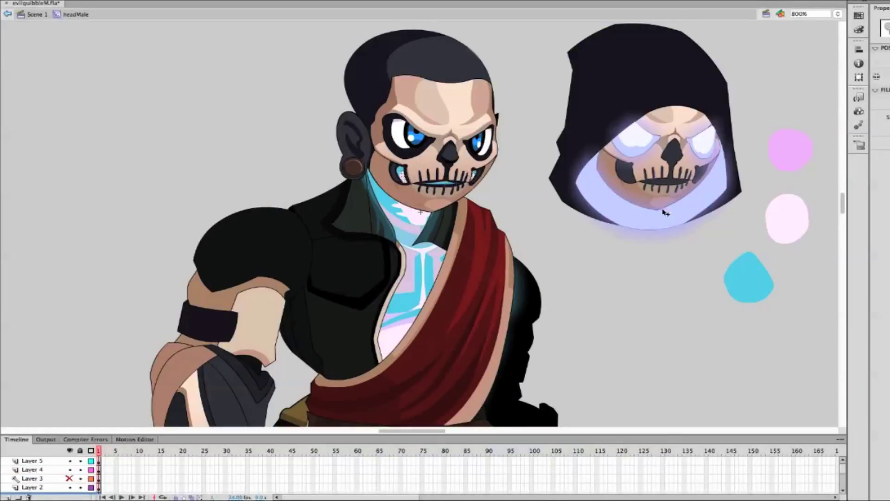
pyautogui.click(9, 496)
pyautogui.rightClick(82, 268)
pyautogui.click(129, 302)
pyautogui.click(167, 1)
pyautogui.click(167, 1)
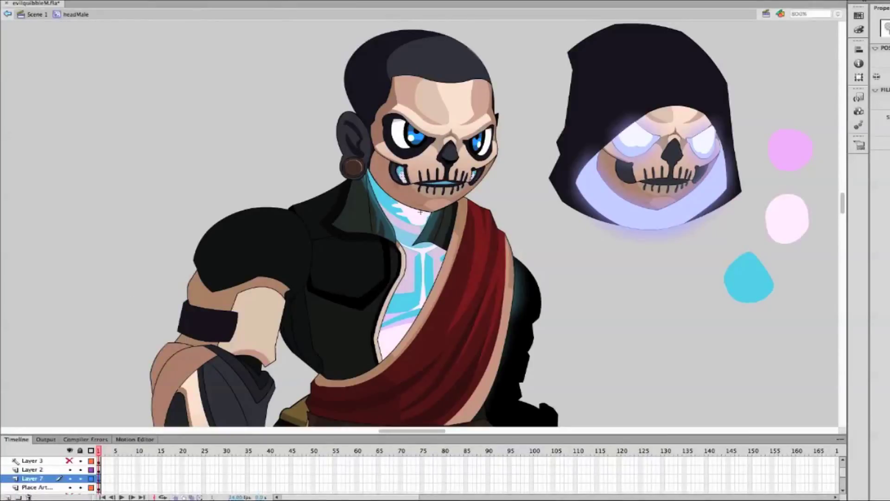
# Apply a glow filter in the swatch's cyan to the mouth and cheek symbol, and check the figures at 200% zoom
pyautogui.click(876, 497)
pyautogui.click(881, 453)
pyautogui.click(876, 269)
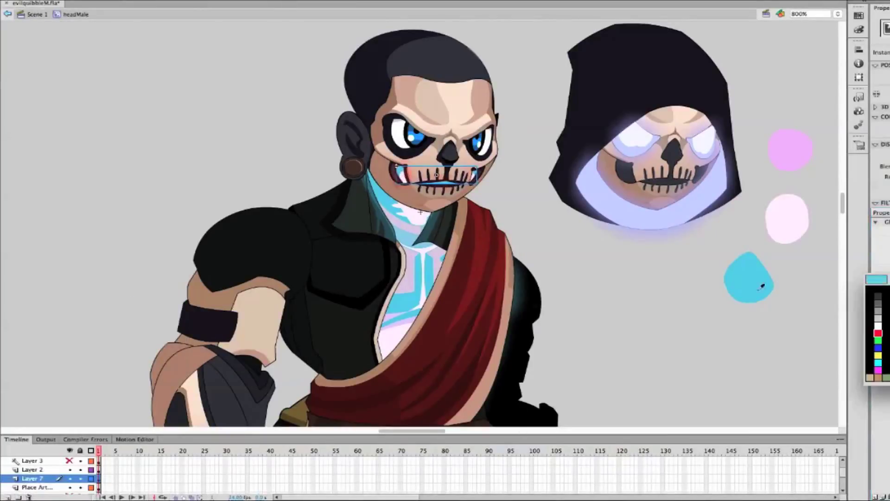
pyautogui.click(886, 279)
pyautogui.click(571, 219)
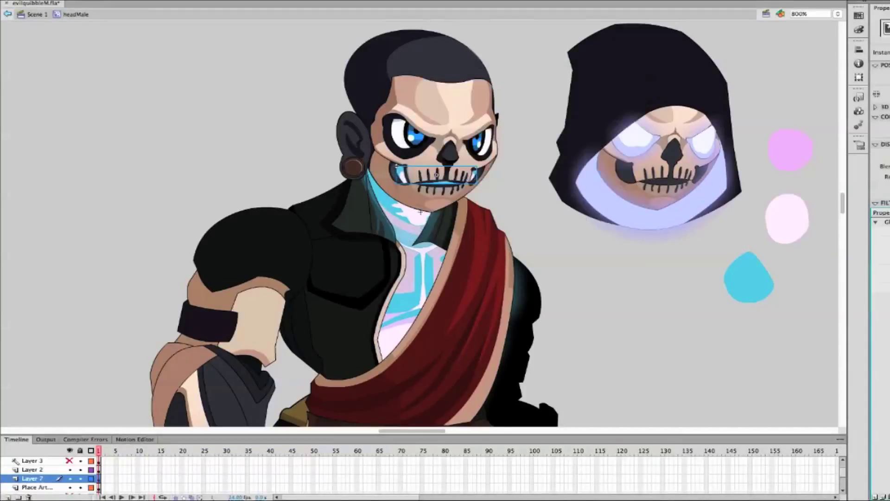
pyautogui.doubleClick(601, 280)
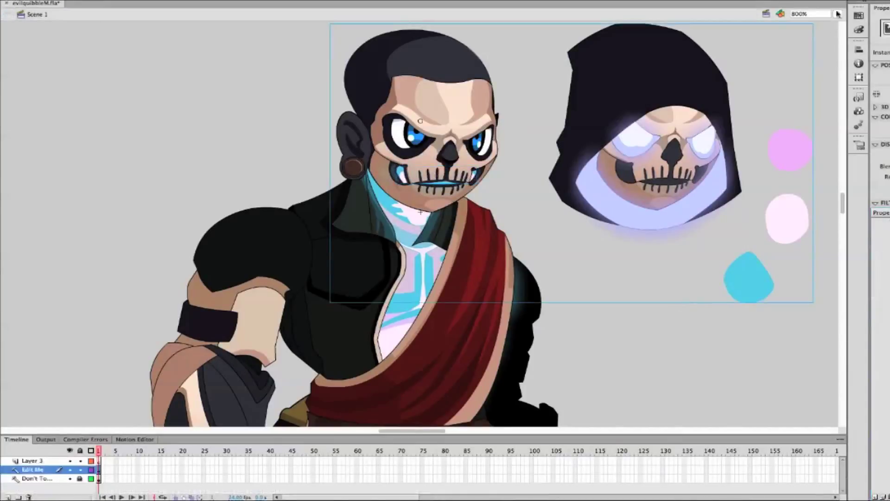
pyautogui.hotkey('ctrl', '-')
pyautogui.hotkey('ctrl', '-')
pyautogui.doubleClick(600, 280)
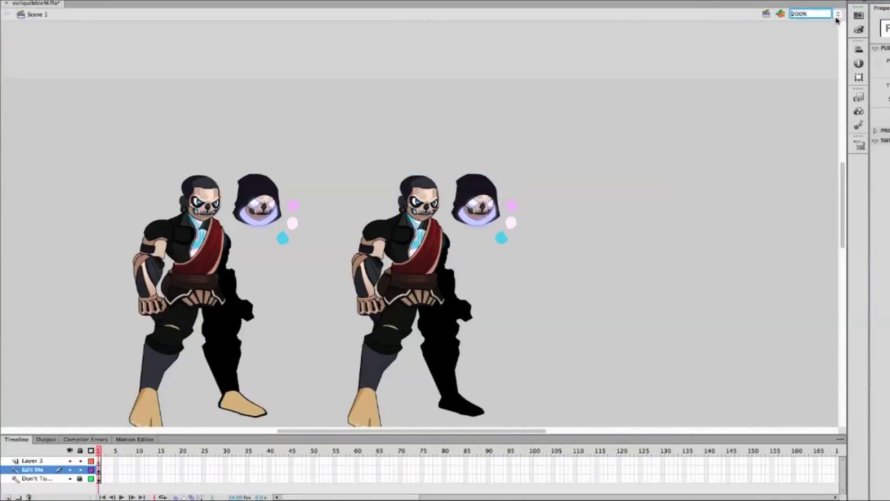
# In ChestMale, add a new layer above Place Art and outline a curved rib across the jacket below the chest panel
pyautogui.hotkey('ctrl', '=')
pyautogui.hotkey('ctrl', '=')
pyautogui.scroll(-2, 328, 288)
pyautogui.doubleClick(328, 288)
pyautogui.click(45, 462)
pyautogui.click(45, 469)
pyautogui.click(308, 273)
pyautogui.click(364, 268)
pyautogui.click(367, 277)
pyautogui.click(309, 290)
pyautogui.click(272, 273)
pyautogui.click(271, 253)
pyautogui.moveTo(310, 290); pyautogui.dragTo(368, 270)
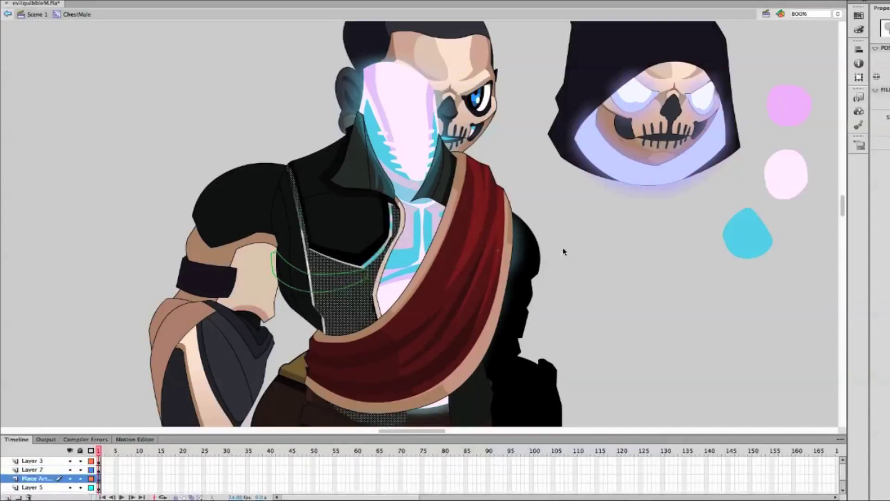
# Outline a second, shorter curved rib below the first one on the jacket's side
pyautogui.click(278, 296)
pyautogui.click(292, 317)
pyautogui.click(349, 307)
pyautogui.click(347, 298)
pyautogui.click(278, 287)
pyautogui.click(278, 297)
pyautogui.moveTo(297, 300); pyautogui.dragTo(352, 304)
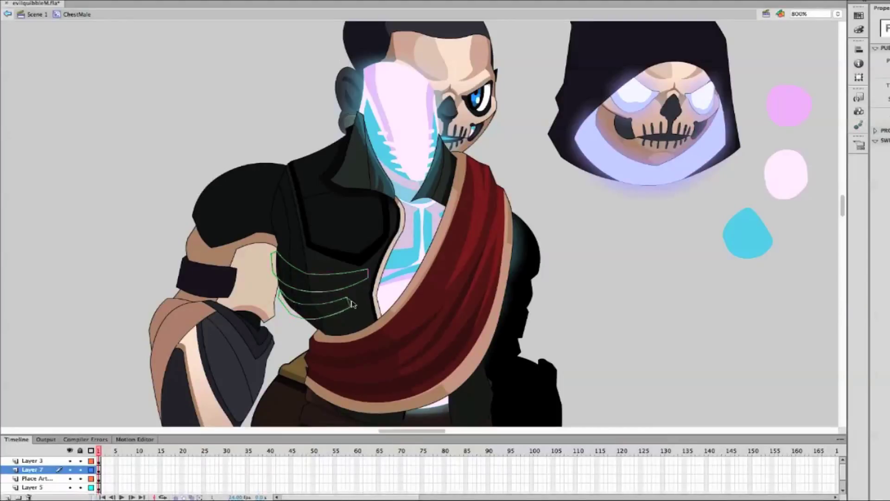
# Fill both ribs with tan bone colour and delete their construction outlines
pyautogui.press('k')
pyautogui.click(304, 283)
pyautogui.click(320, 304)
pyautogui.doubleClick(317, 309)
pyautogui.press('Delete')
pyautogui.press('b')
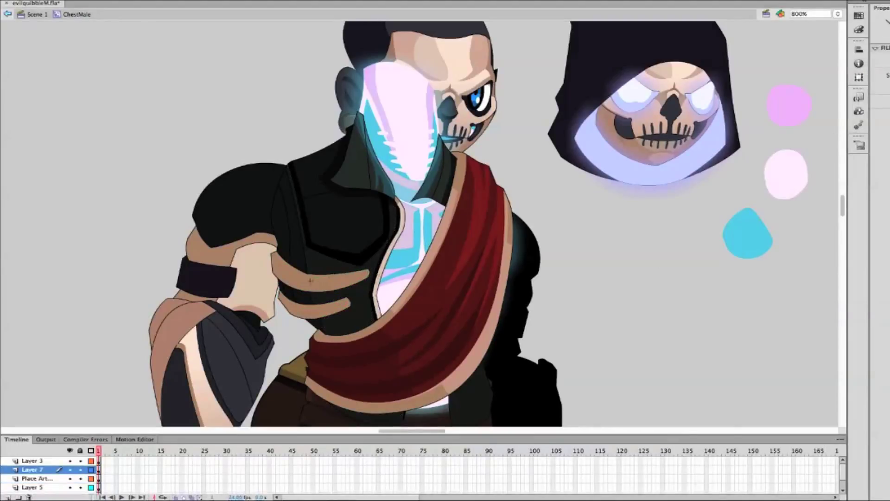
# Divide both ribs with shading lines, fill their front parts with a lighter bone tone, and return to the main scene
pyautogui.press('v')
pyautogui.moveTo(355, 277); pyautogui.dragTo(376, 271)
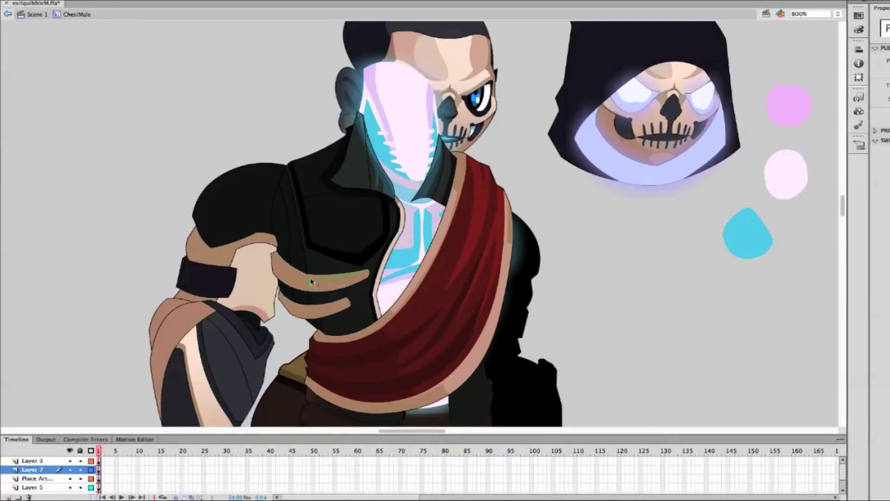
pyautogui.press('n')
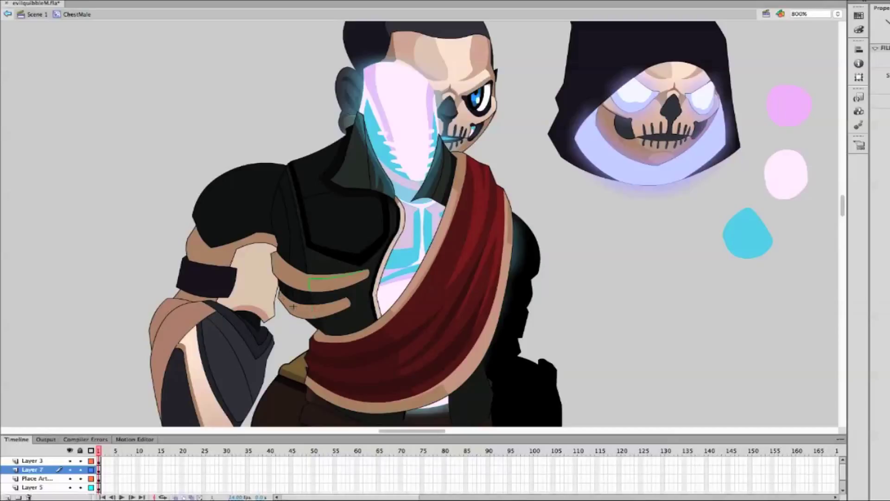
pyautogui.press('v')
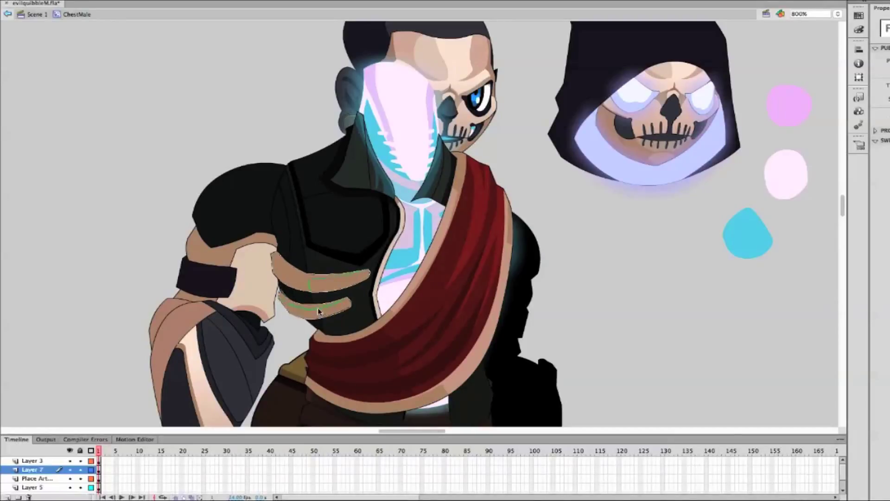
pyautogui.press('n')
pyautogui.press('v')
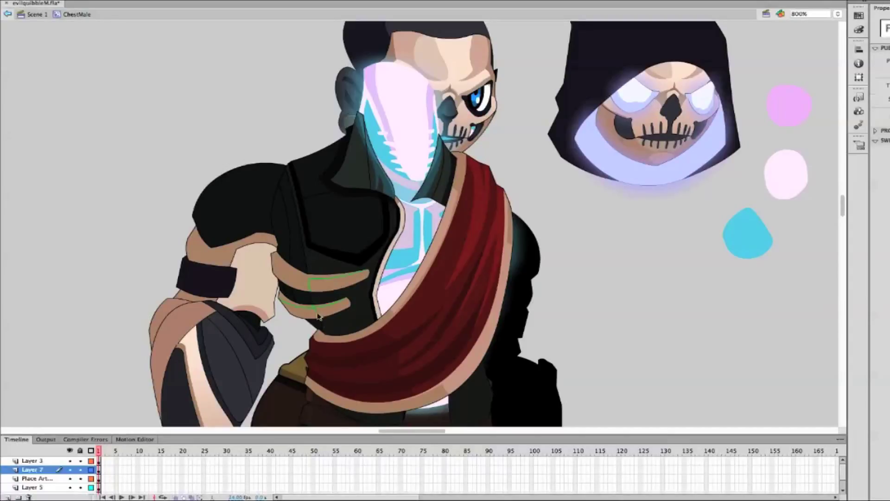
pyautogui.click(317, 315)
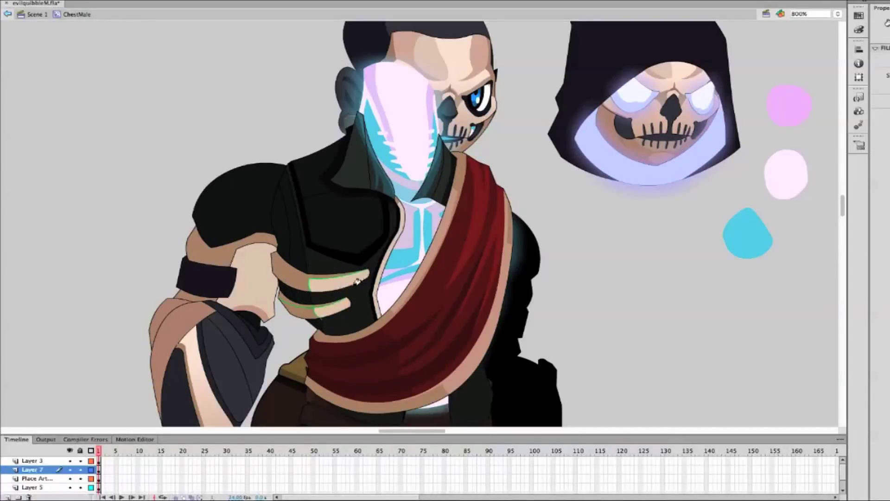
pyautogui.click(310, 289)
pyautogui.doubleClick(648, 282)
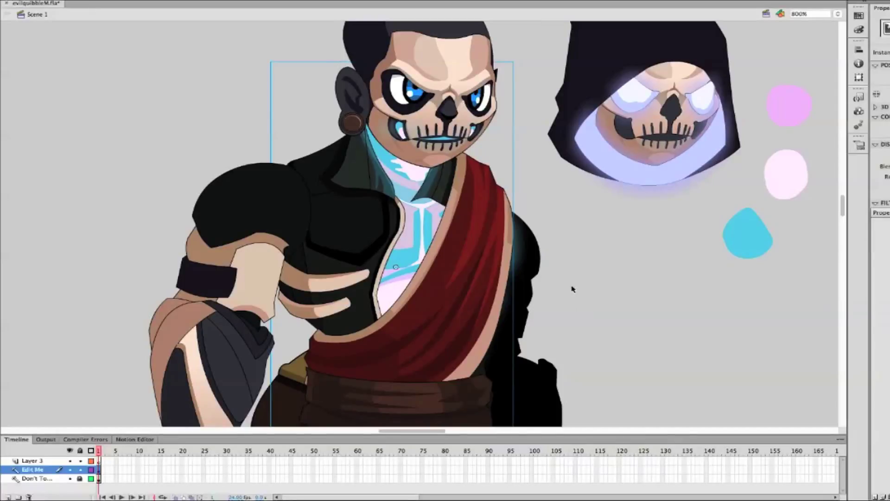
# In UpperArmMale, add a new layer and outline a rounded skull cranium over the upper part of the shoulder
pyautogui.hscroll(3, 573, 295)
pyautogui.hscroll(-5, 572, 294)
pyautogui.doubleClick(306, 394)
pyautogui.click(59, 412)
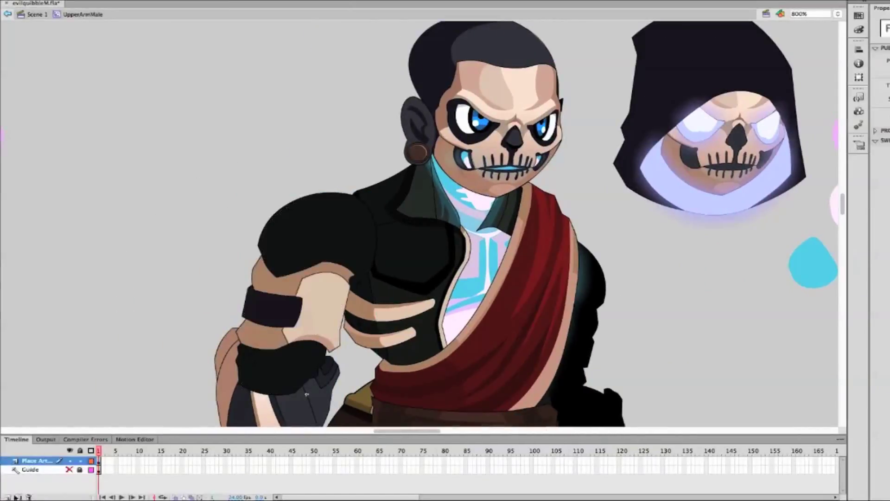
pyautogui.click(7, 497)
pyautogui.press('p')
pyautogui.click(247, 183)
pyautogui.click(251, 200)
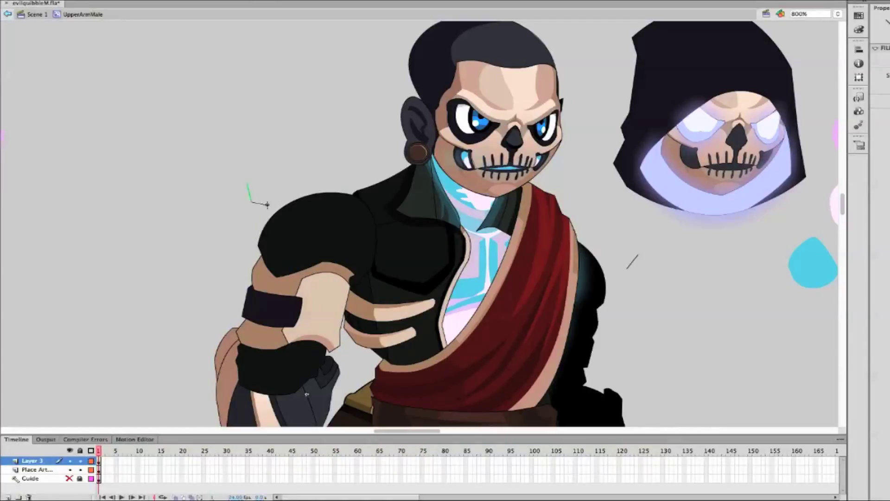
pyautogui.click(275, 190)
pyautogui.click(288, 214)
pyautogui.click(251, 150)
pyautogui.click(299, 132)
pyautogui.click(343, 158)
pyautogui.click(336, 187)
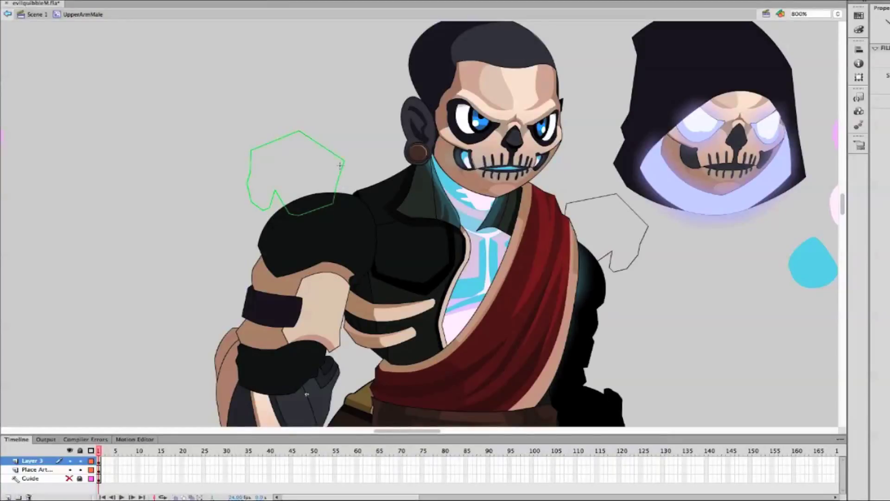
pyautogui.moveTo(322, 142); pyautogui.dragTo(274, 137)
# Add a jaw below the cranium, fill the shoulder skull with light and darker bone tones, and delete its outlines
pyautogui.moveTo(269, 209); pyautogui.dragTo(256, 234)
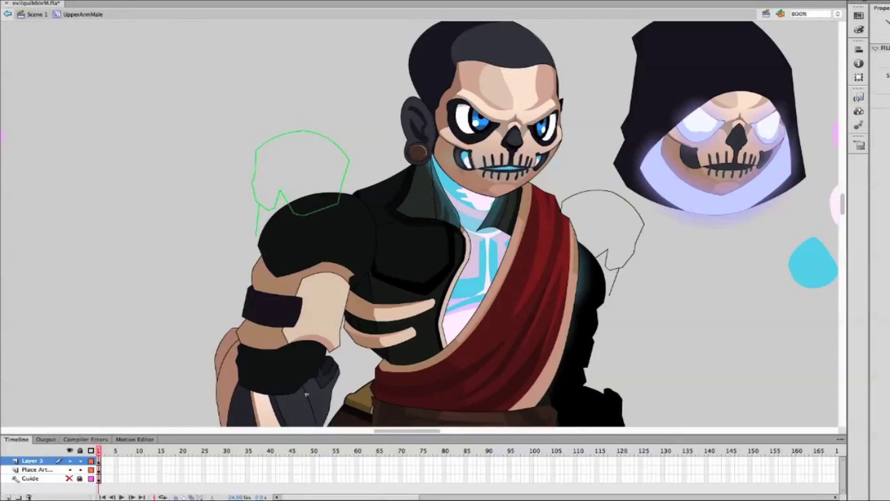
pyautogui.click(254, 263)
pyautogui.click(319, 258)
pyautogui.click(324, 241)
pyautogui.click(271, 248)
pyautogui.click(304, 239)
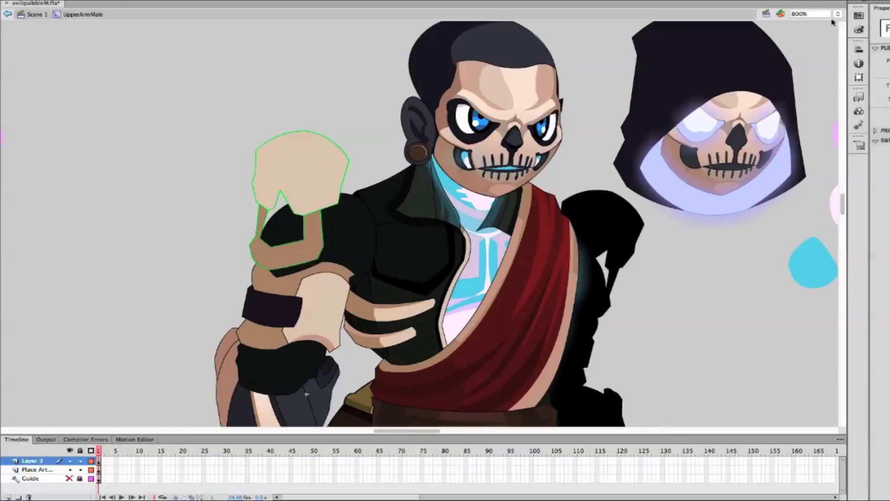
pyautogui.doubleClick(255, 158)
pyautogui.press('Delete')
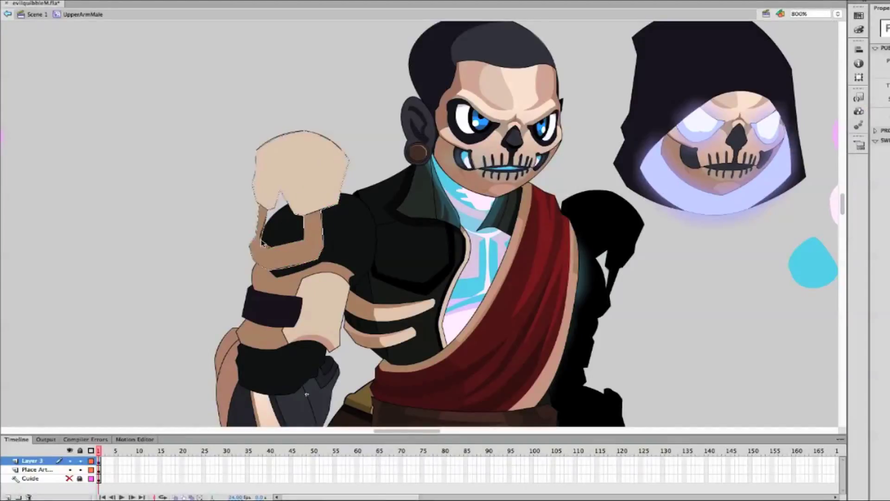
# Discard the skull drawn over the shoulder and return the view to 800% zoom
pyautogui.click(838, 14)
pyautogui.click(840, 6)
pyautogui.click(807, 14)
pyautogui.write('800')
pyautogui.press('Return')
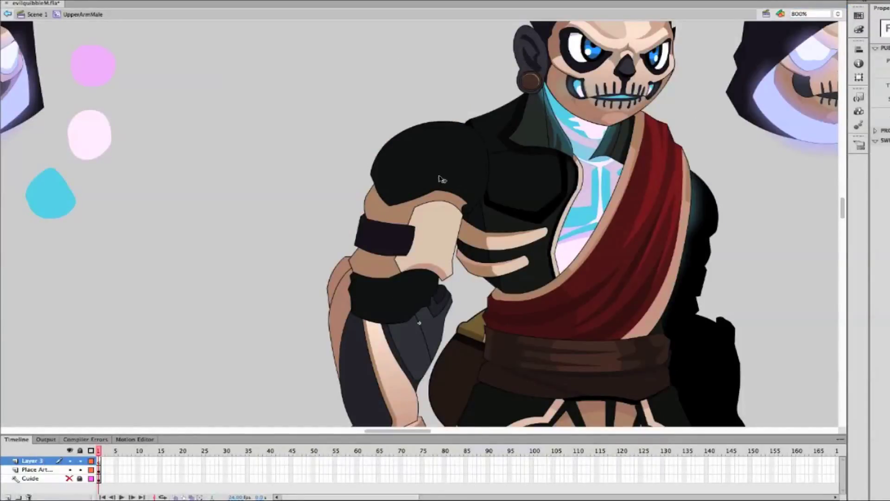
# Recolour the upper armband black, outline an inset panel inside it, fill the panel dark green-grey and remove its outline
pyautogui.click(443, 185)
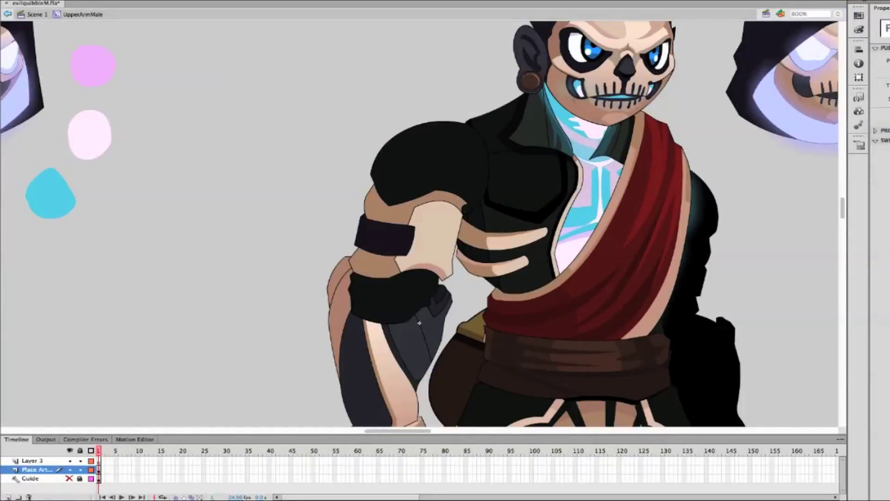
pyautogui.moveTo(419, 322); pyautogui.dragTo(304, 322)
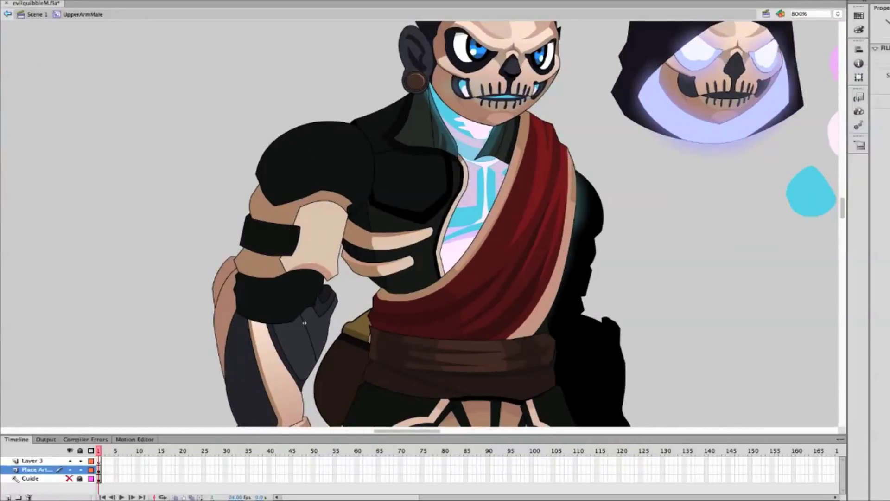
pyautogui.click(291, 229)
pyautogui.click(292, 250)
pyautogui.click(241, 247)
pyautogui.click(246, 218)
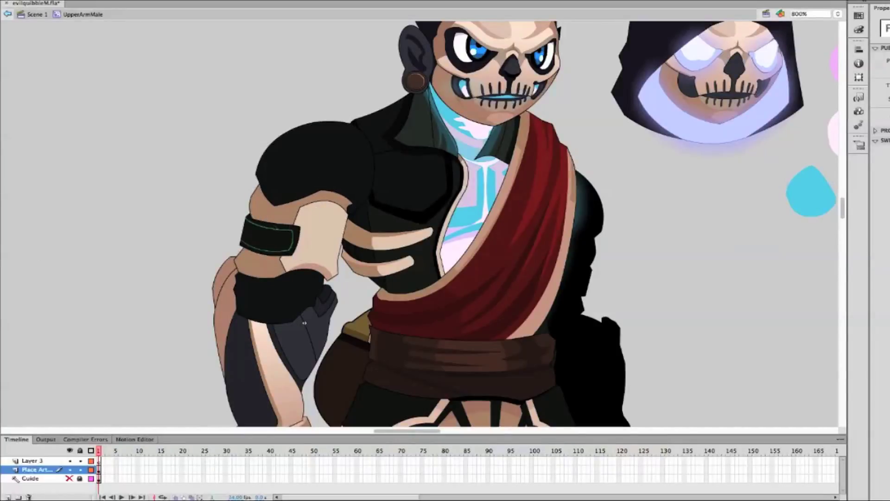
pyautogui.click(283, 231)
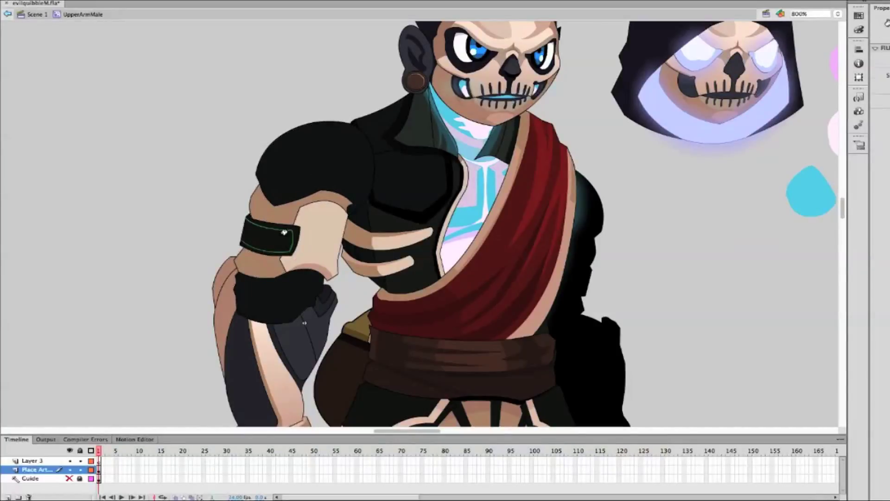
pyautogui.click(320, 245)
pyautogui.click(271, 237)
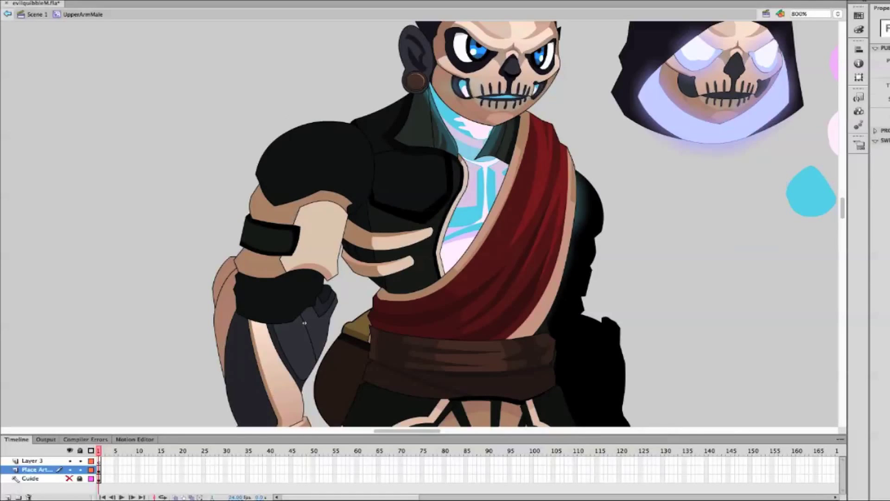
# In ChestMale, shade the waist and shoulder ends of the sash's tan trim with short dividing lines, and delete the lines
pyautogui.doubleClick(658, 251)
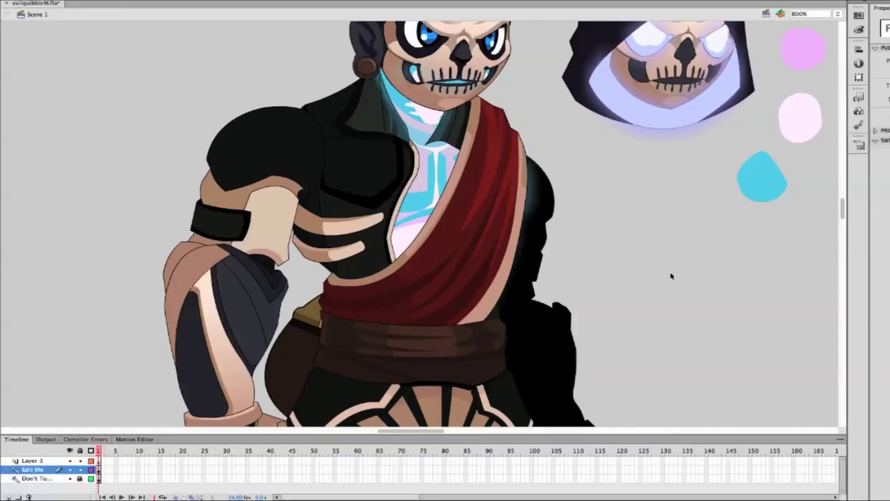
pyautogui.doubleClick(443, 277)
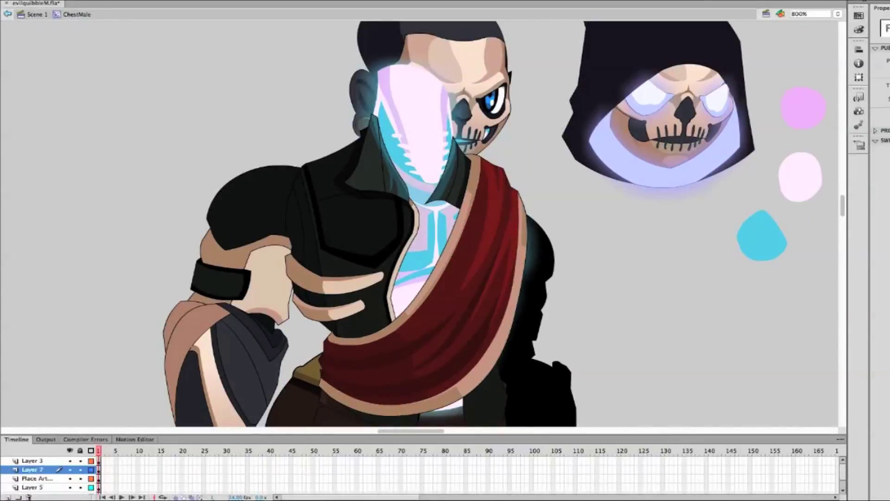
pyautogui.click(496, 310)
pyautogui.click(341, 327)
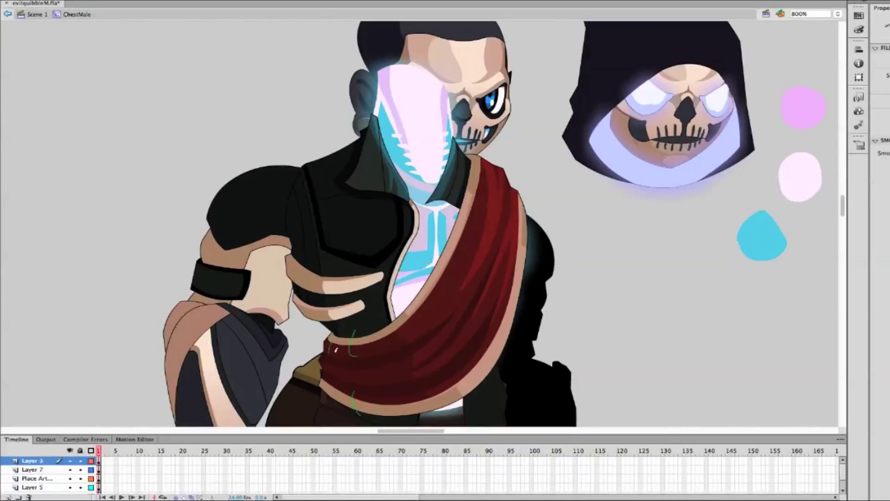
pyautogui.press('k')
pyautogui.scroll(-5, 628, 235)
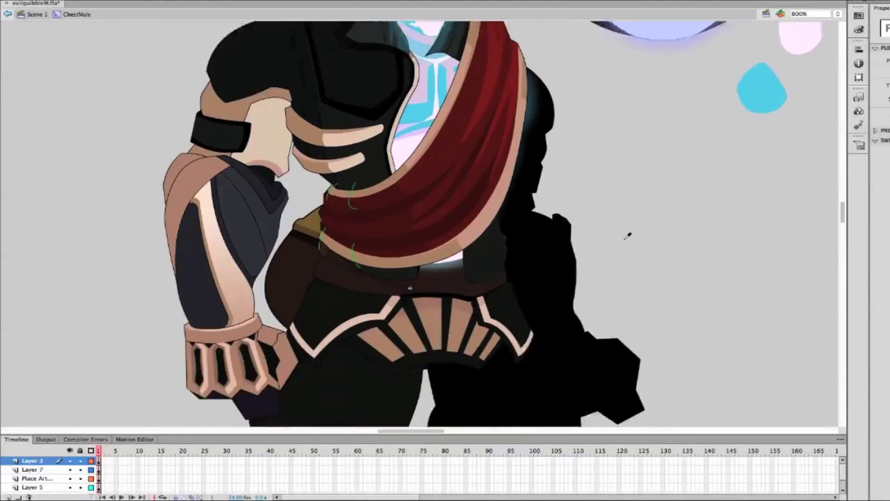
pyautogui.click(353, 189)
pyautogui.press('Delete')
pyautogui.scroll(4, 539, 203)
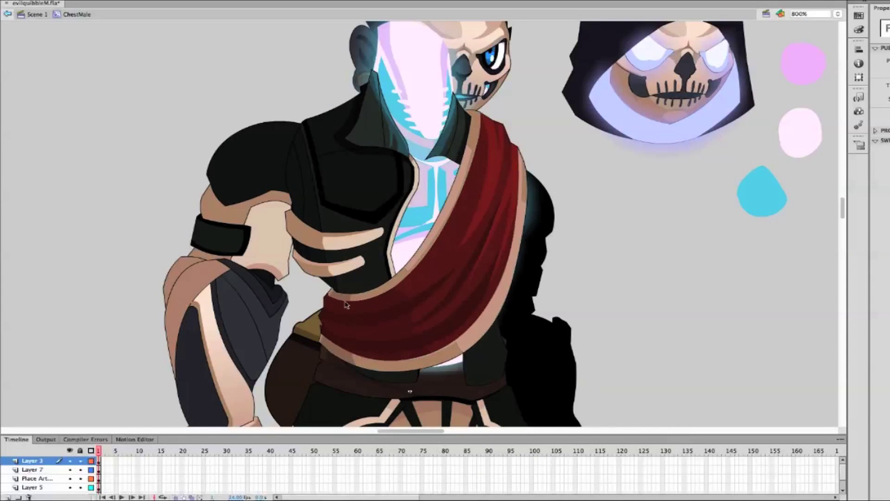
pyautogui.scroll(2, 628, 312)
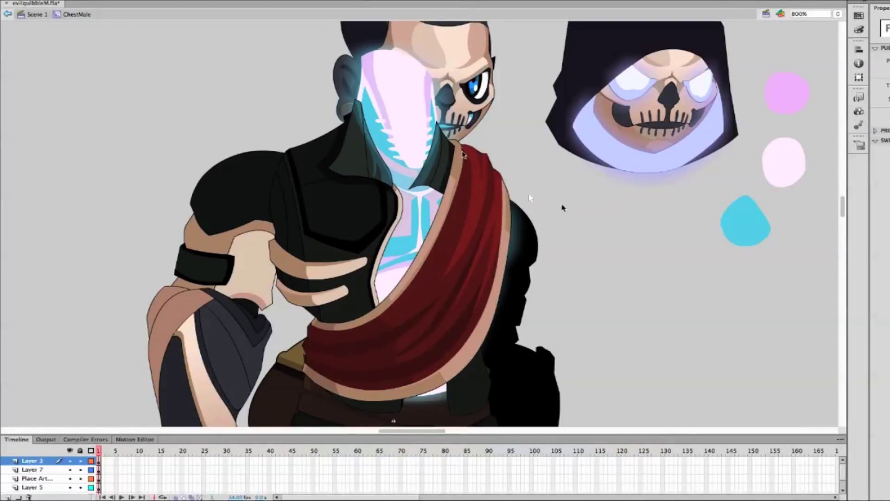
pyautogui.press('n')
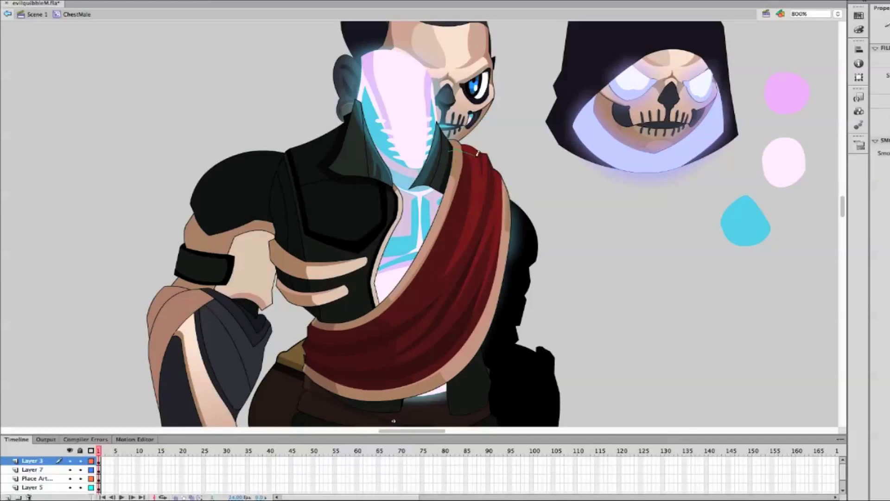
pyautogui.press('v')
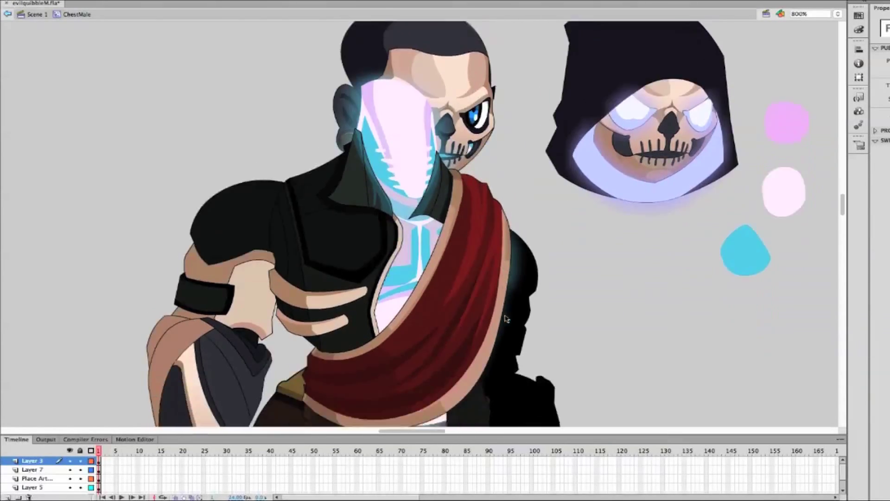
# Draw a long curve along the sash's inner trim, fill the thin strip with pale and cyan glow, and return to Scene 1
pyautogui.click(320, 323)
pyautogui.moveTo(345, 325)
pyautogui.mouseDown()
pyautogui.moveTo(394, 293)
pyautogui.moveTo(454, 150)
pyautogui.mouseUp()
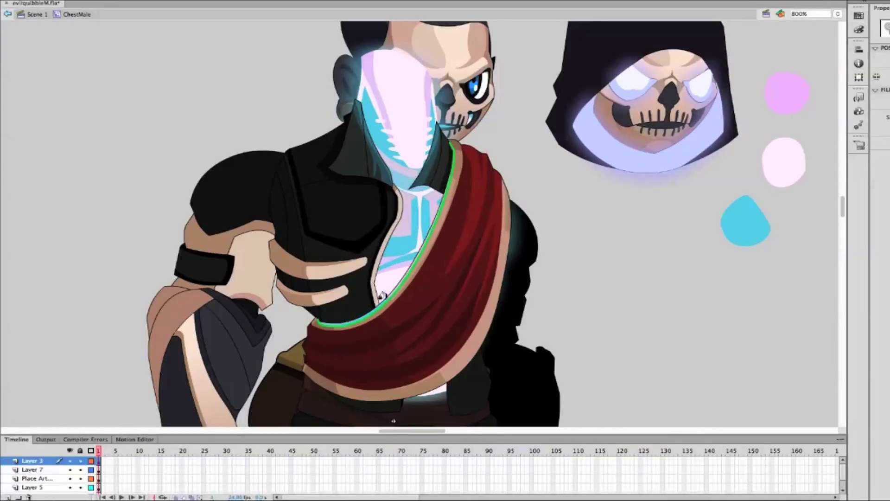
pyautogui.click(550, 185)
pyautogui.click(407, 221)
pyautogui.keyDown('shift'); pyautogui.click(390, 284); pyautogui.keyUp('shift')
pyautogui.doubleClick(596, 268)
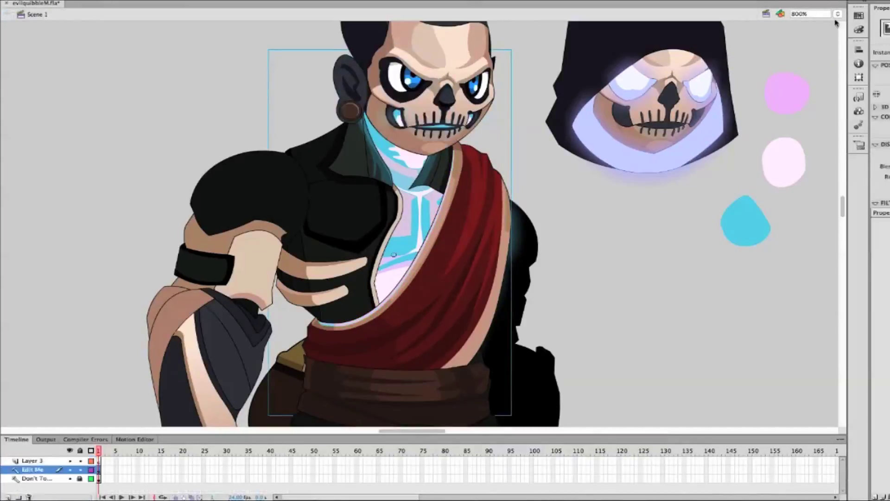
pyautogui.press('super+minus')
pyautogui.press('super+minus')
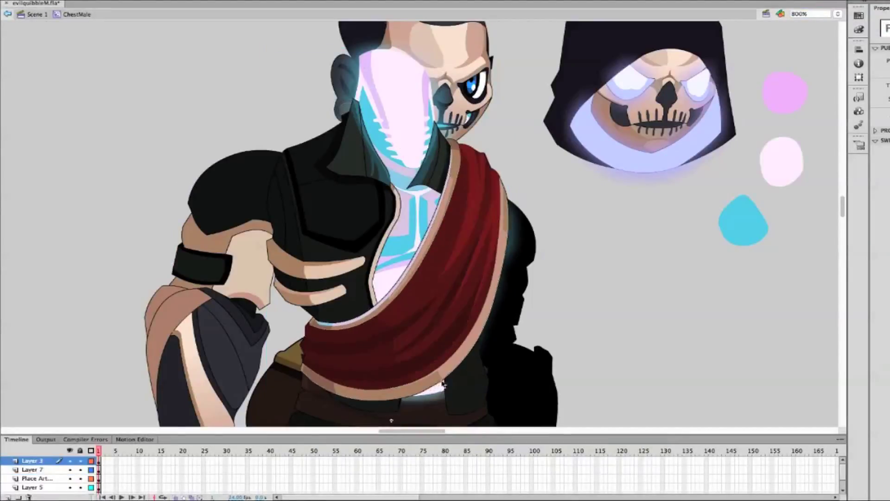
# Try recolouring the border of the jacket's black chest panel tan in ChestMale
pyautogui.doubleClick(628, 308)
pyautogui.scroll(3, 588, 308)
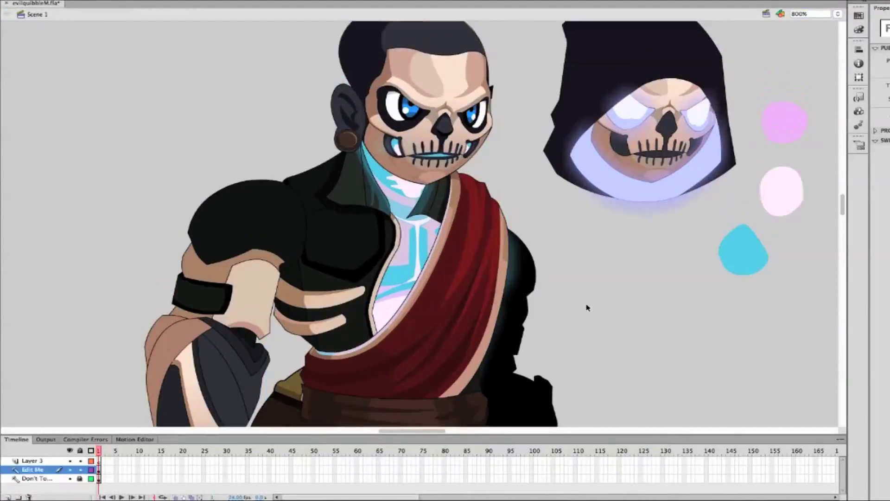
pyautogui.scroll(-5, 609, 264)
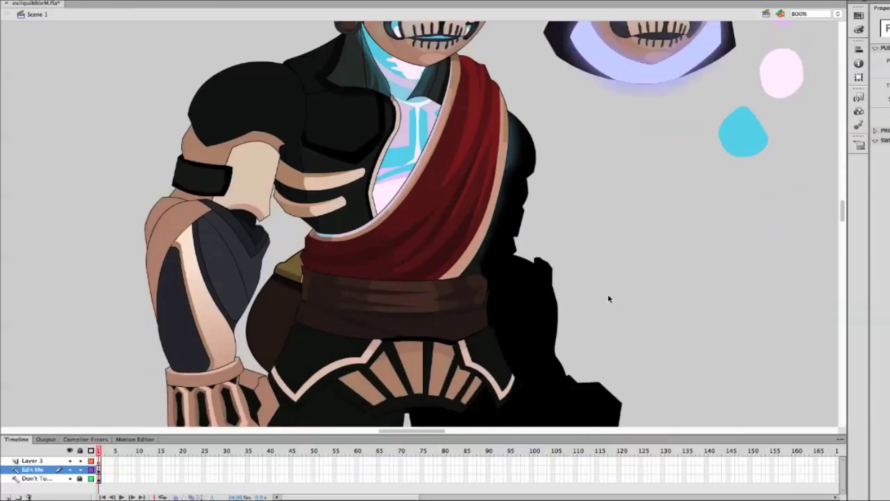
pyautogui.doubleClick(346, 160)
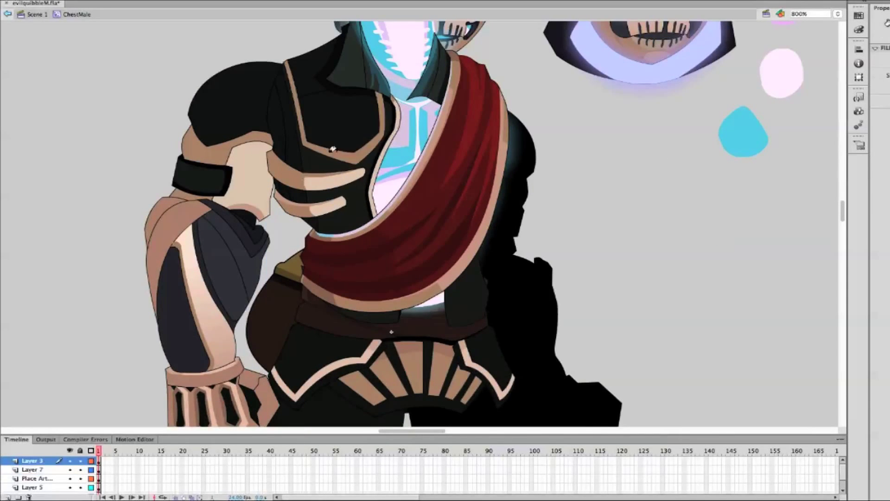
pyautogui.doubleClick(595, 235)
pyautogui.hotkey('ctrl', 'e')
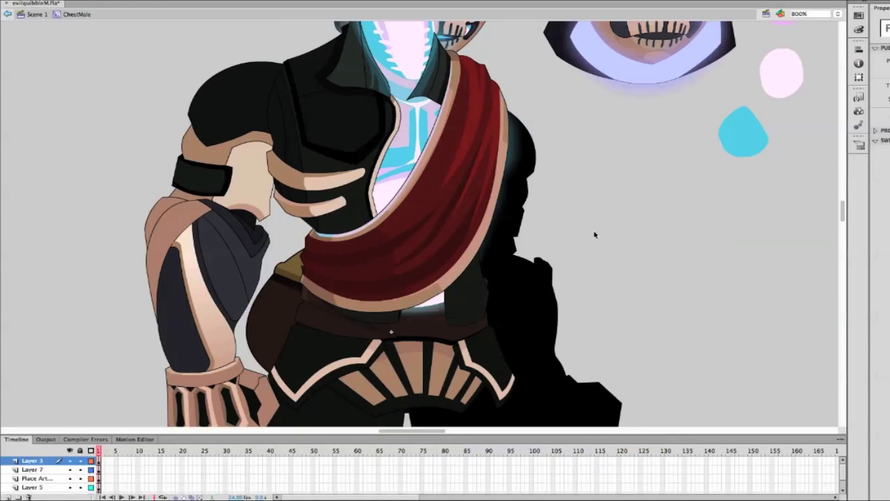
pyautogui.scroll(6, 624, 205)
pyautogui.doubleClick(610, 285)
# In UpperArmMale, recolour the shoulder pad dark blue-grey, outline a shadow along its lower rim and fill the area above it lighter
pyautogui.doubleClick(238, 180)
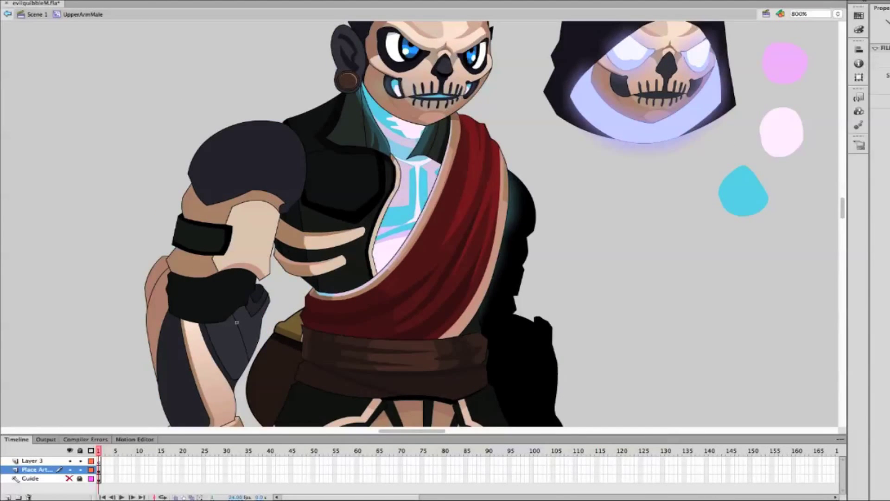
pyautogui.moveTo(205, 197); pyautogui.dragTo(251, 184)
pyautogui.press('v')
pyautogui.click(232, 194)
pyautogui.press('Escape')
pyautogui.click(232, 153)
# Draw curved plate lines on the chest side of the shoulder pad, fill the inner plate lighter blue-grey, and return to Scene 1
pyautogui.moveTo(251, 189); pyautogui.dragTo(304, 149)
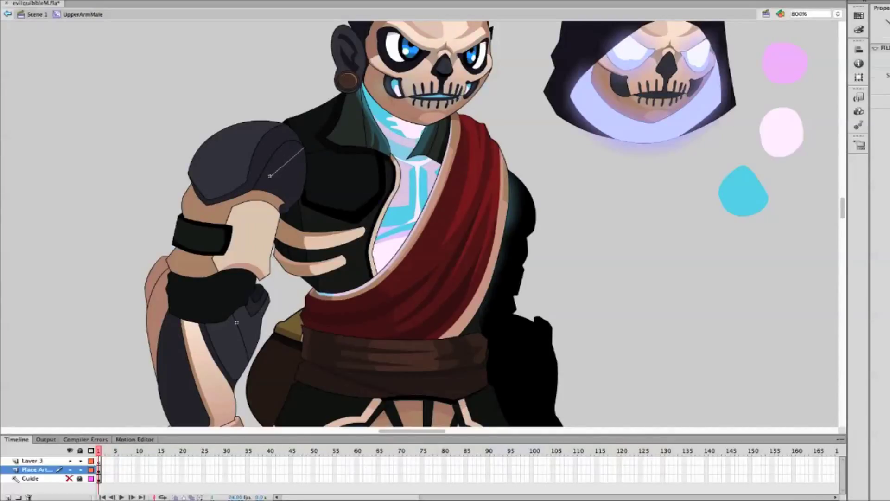
pyautogui.moveTo(271, 184); pyautogui.dragTo(301, 197)
pyautogui.press('v')
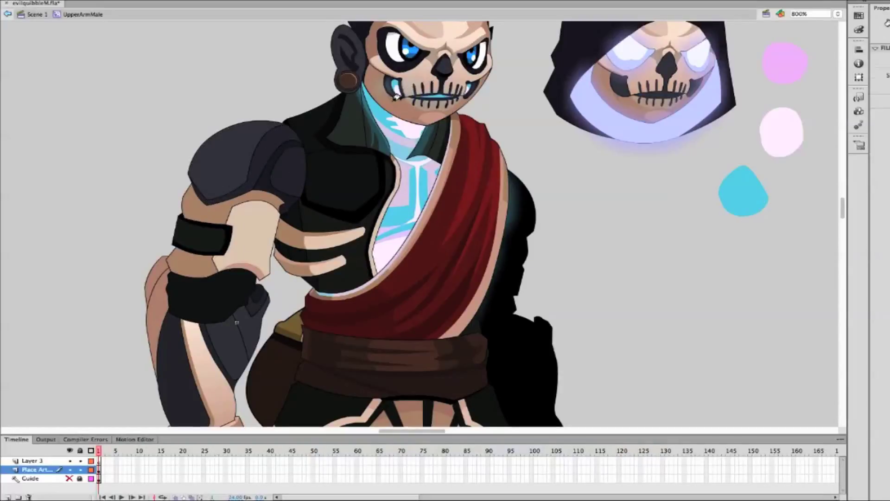
pyautogui.doubleClick(625, 267)
pyautogui.hotkey('ctrl', '-')
pyautogui.hotkey('ctrl', '-')
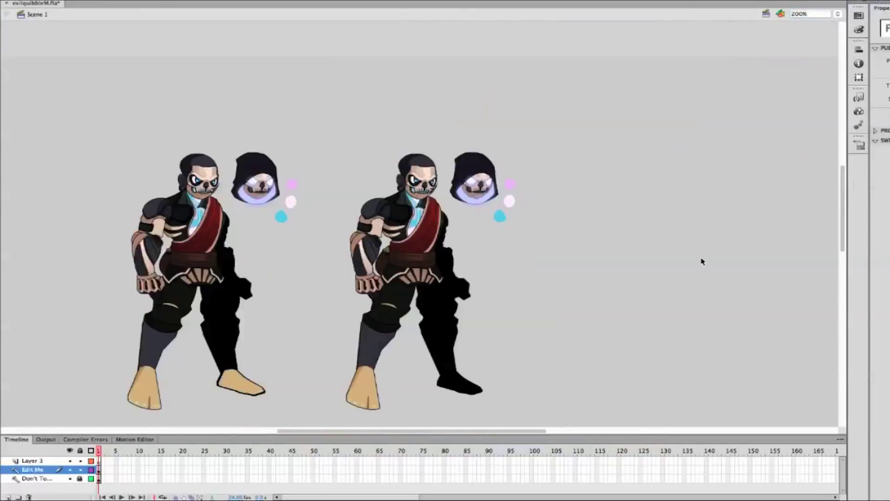
# In ChestMale at 800% zoom, select the edge lines around the chest glow and adjust their fill and stroke settings
pyautogui.click(837, 13)
pyautogui.click(831, 25)
pyautogui.doubleClick(400, 191)
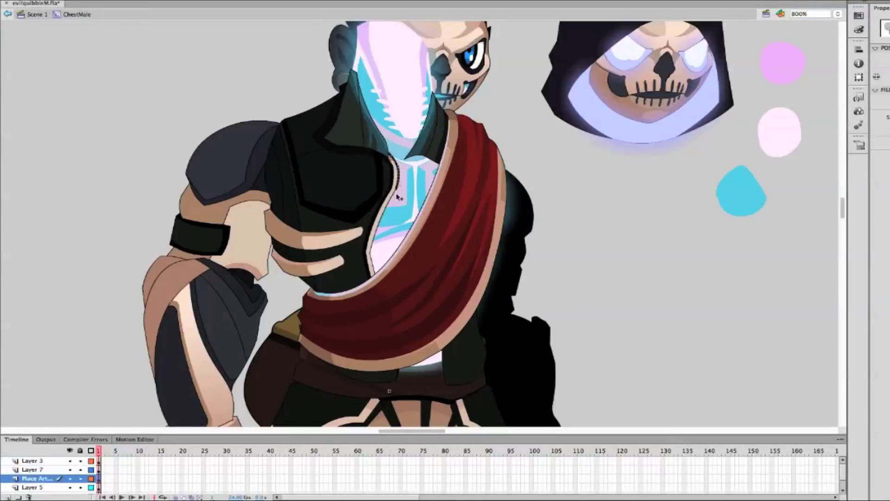
pyautogui.click(879, 111)
pyautogui.click(411, 192)
pyautogui.click(879, 112)
pyautogui.click(885, 113)
pyautogui.click(473, 219)
pyautogui.doubleClick(663, 234)
# Compare the whole figure at 100% zoom with and without the last change by undoing and redoing it
pyautogui.hotkey('ctrl', '-')
pyautogui.hotkey('ctrl', '-')
pyautogui.hotkey('ctrl', '-')
pyautogui.hotkey('ctrl', 'z')
pyautogui.hotkey('ctrl', 'y')
pyautogui.hotkey('ctrl', 'z')
pyautogui.hotkey('ctrl', 'y')
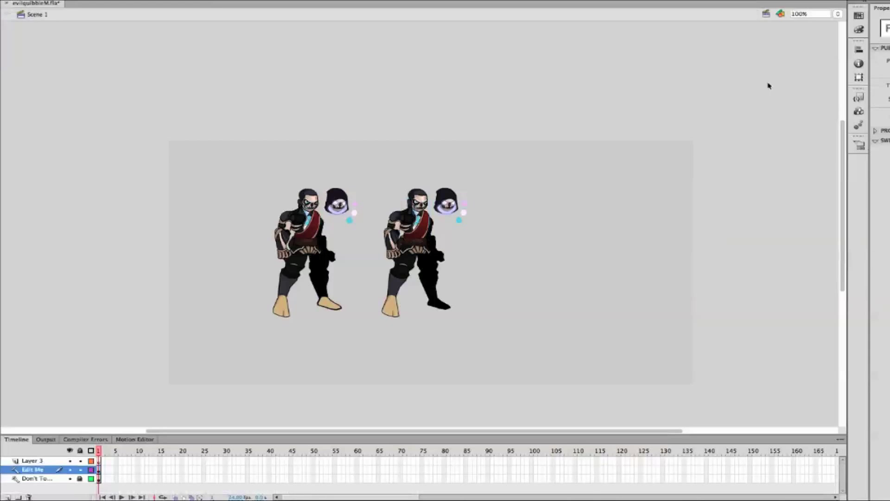
# In ChestMale at 800% zoom, add a dark teal reflected-light strip along the lower edge of the collar flap beside the sash
pyautogui.click(838, 15)
pyautogui.click(812, 44)
pyautogui.scroll(5, 549, 202)
pyautogui.hotkey('ctrl', 'y')
pyautogui.click(376, 165)
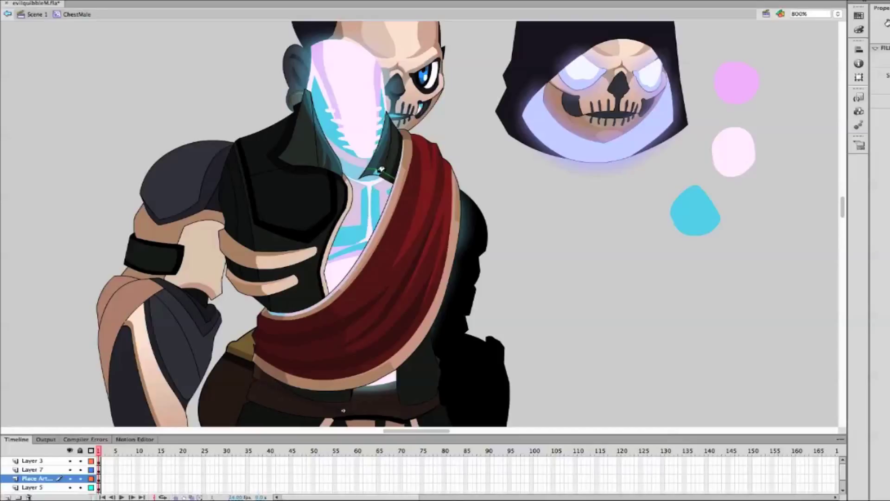
pyautogui.moveTo(368, 168)
pyautogui.mouseDown()
pyautogui.moveTo(392, 168)
pyautogui.moveTo(369, 165)
pyautogui.mouseUp()
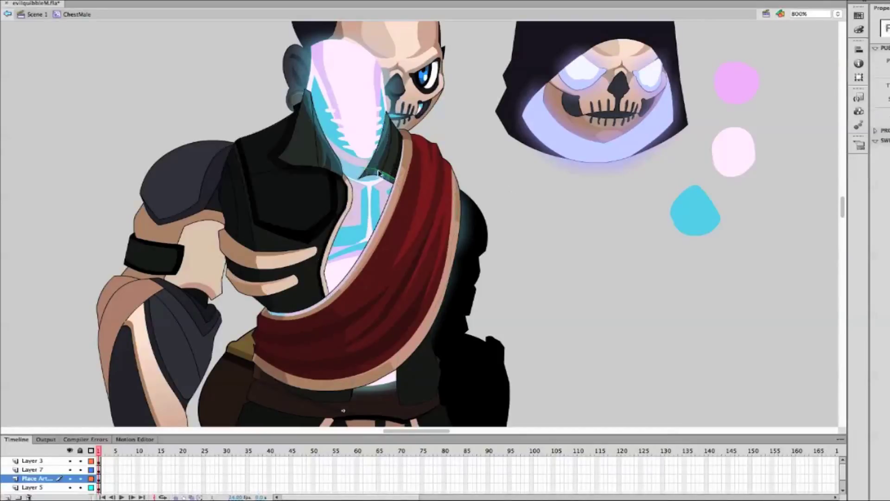
pyautogui.doubleClick(617, 310)
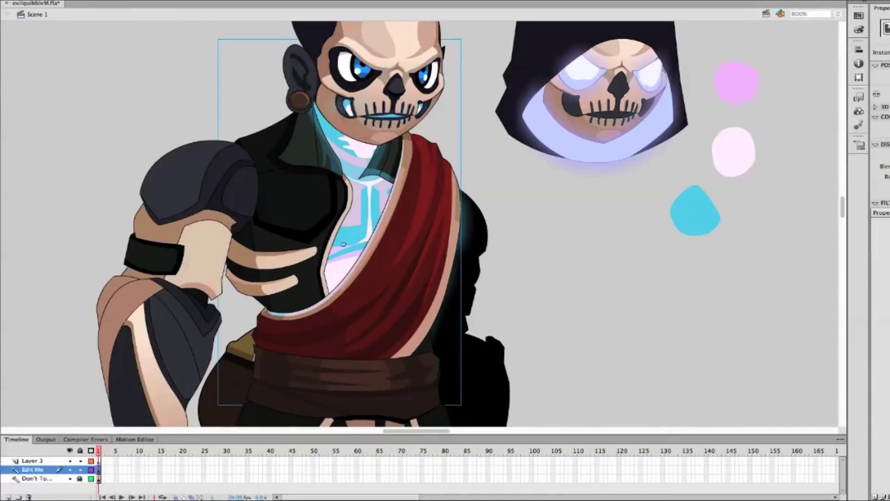
# In headMale, brush pale vertical strokes across the cyan mouth glow between the teeth, checking at 1800% zoom, and return to Scene 1
pyautogui.doubleClick(460, 195)
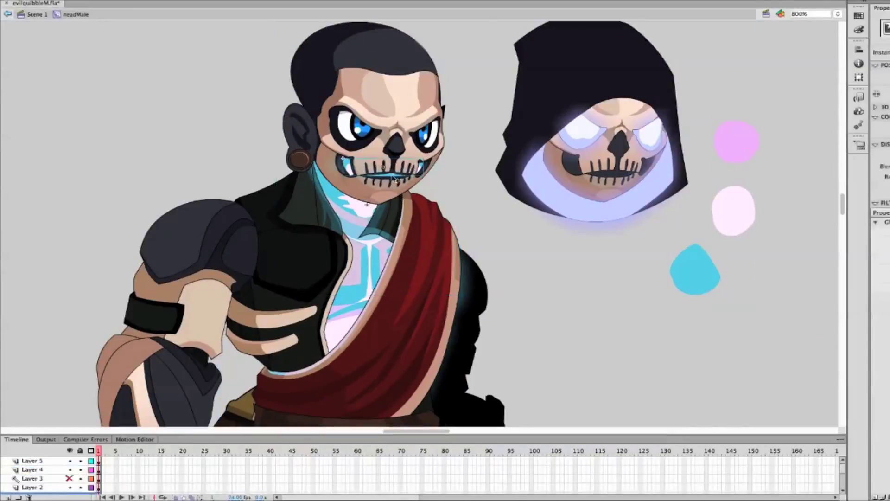
pyautogui.click(363, 215)
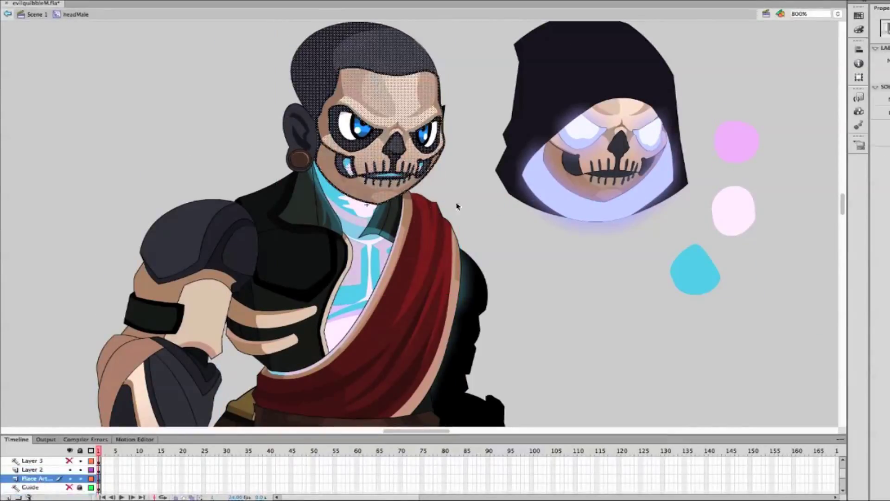
pyautogui.press('b')
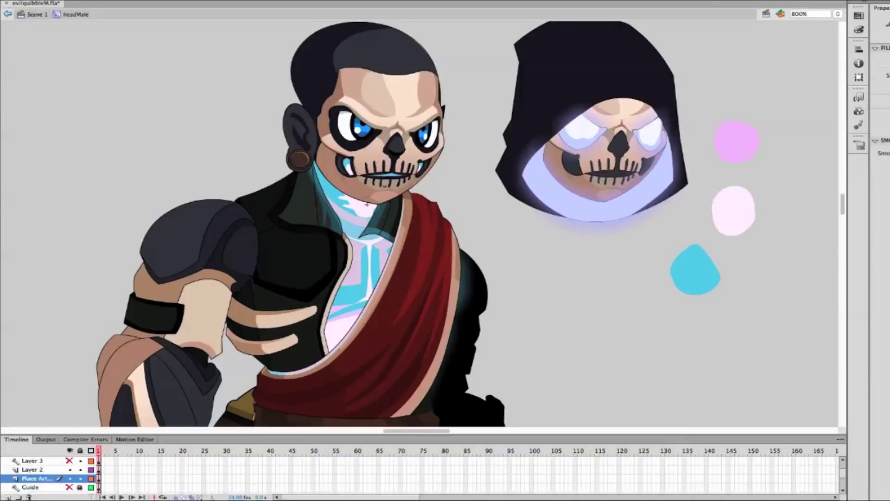
pyautogui.click(809, 14)
pyautogui.write('1800')
pyautogui.press('Return')
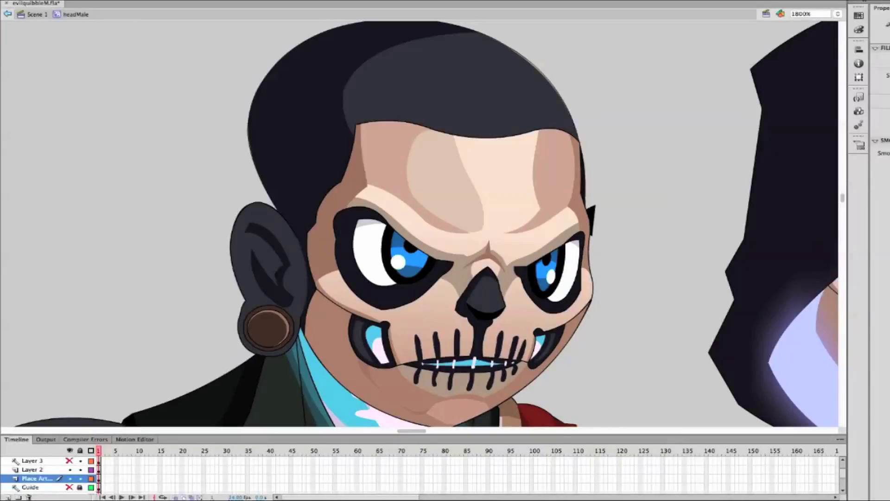
pyautogui.click(838, 14)
pyautogui.click(855, 60)
pyautogui.doubleClick(600, 250)
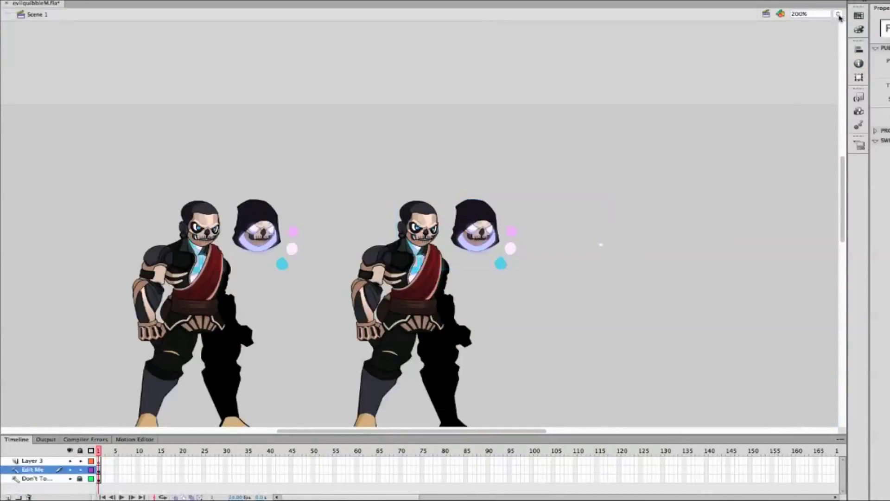
pyautogui.press('super+equal')
pyautogui.doubleClick(781, 259)
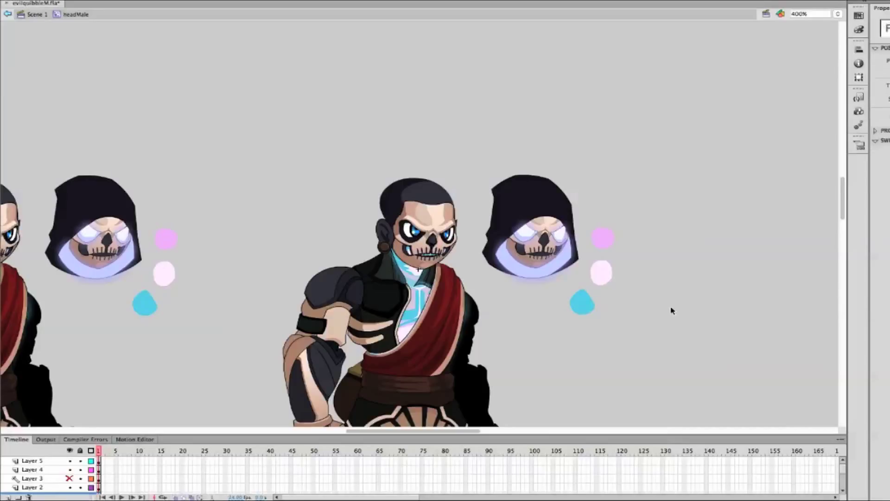
pyautogui.scroll(-2, 672, 310)
pyautogui.doubleClick(646, 320)
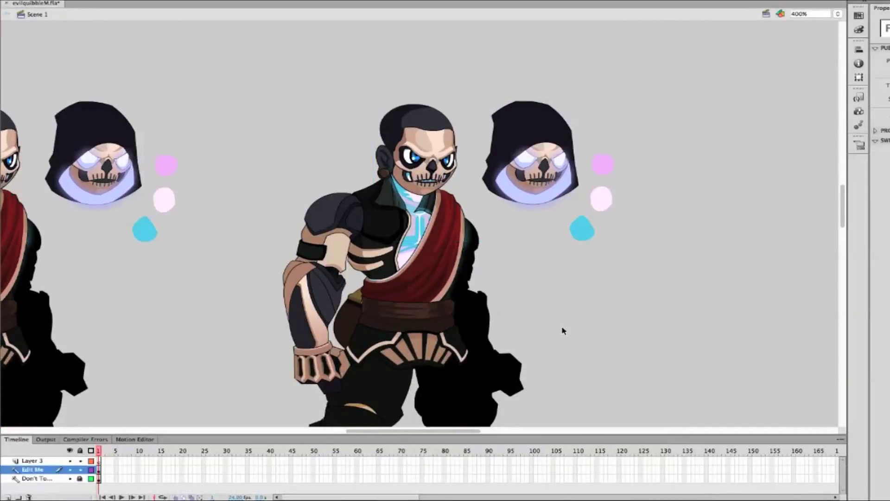
pyautogui.scroll(-4, 564, 332)
pyautogui.scroll(2, 564, 333)
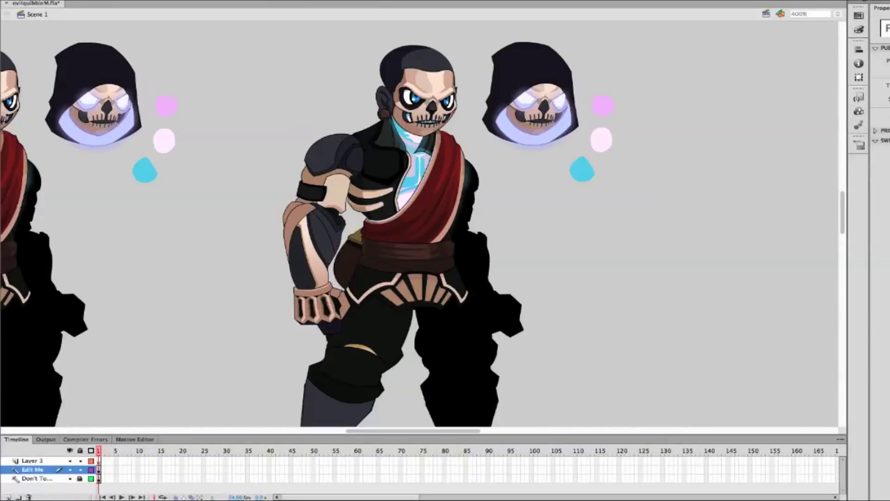
# In headMale, recolour the round earring cyan and return to Scene 1 at 400% zoom
pyautogui.hotkey('ctrl', '=')
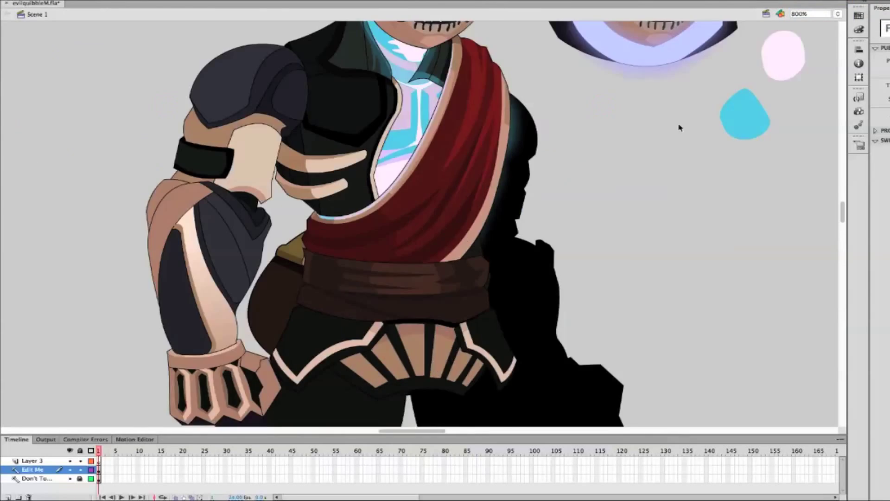
pyautogui.scroll(3, 694, 119)
pyautogui.doubleClick(370, 112)
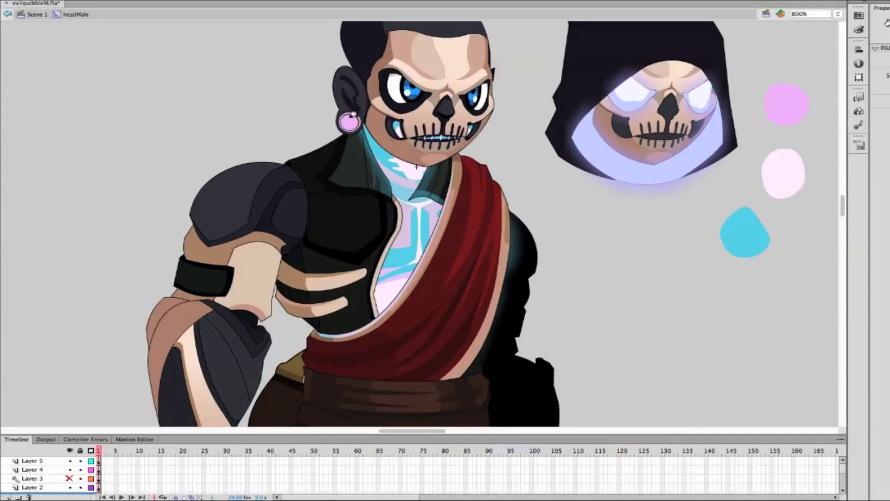
pyautogui.click(350, 122)
pyautogui.doubleClick(633, 262)
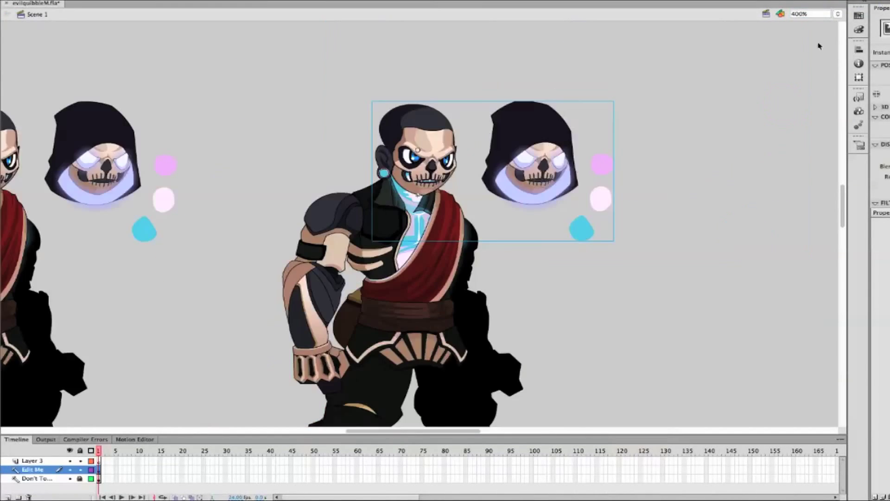
pyautogui.doubleClick(369, 131)
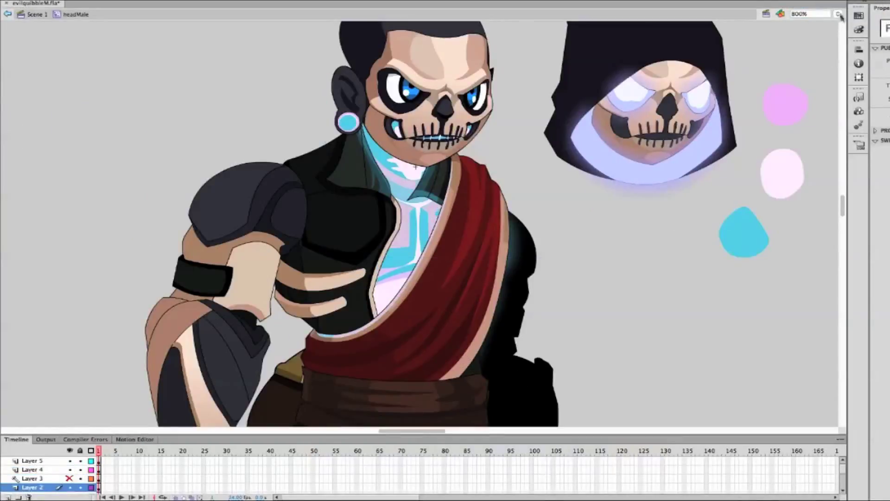
pyautogui.hotkey('ctrl', '-')
pyautogui.hotkey('ctrl', '-')
pyautogui.click(883, 99)
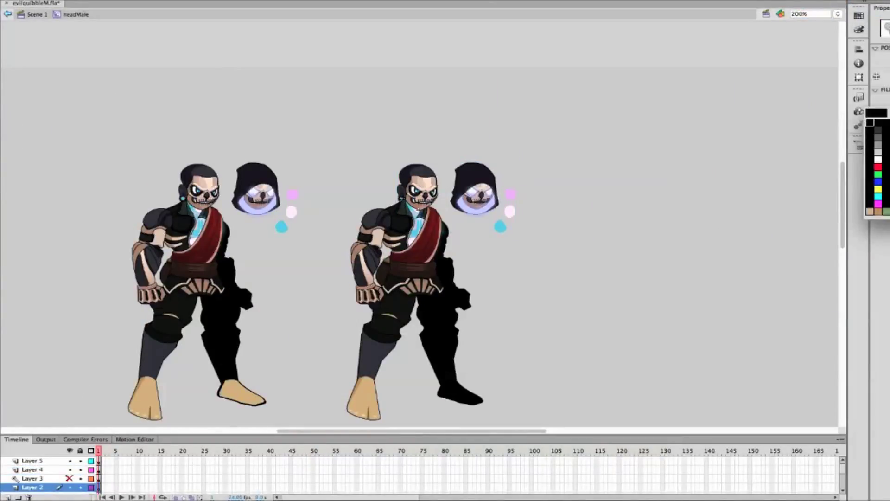
pyautogui.click(834, 34)
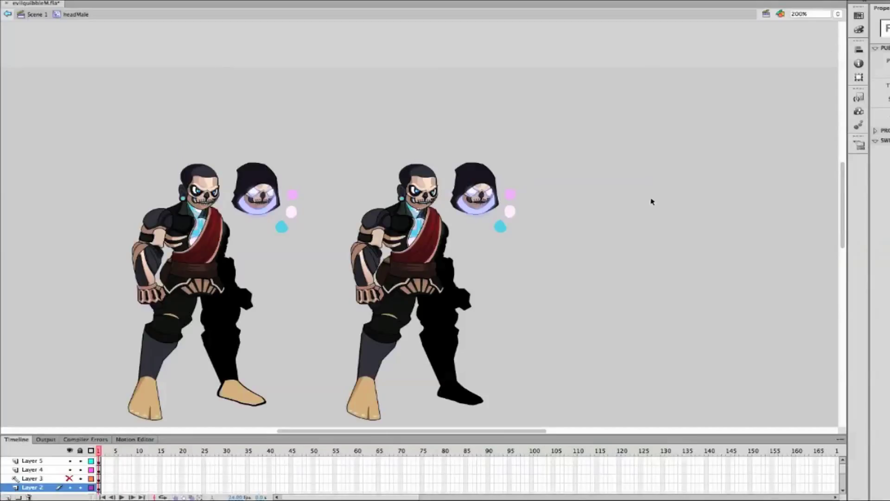
# In ChestMale on Layer 7 at 800% zoom, outline an angular armour plate between the shoulder pad and collar, and fill it dark navy
pyautogui.hotkey('ctrl', '=')
pyautogui.hotkey('ctrl', '=')
pyautogui.scroll(-3, 478, 225)
pyautogui.doubleClick(399, 297)
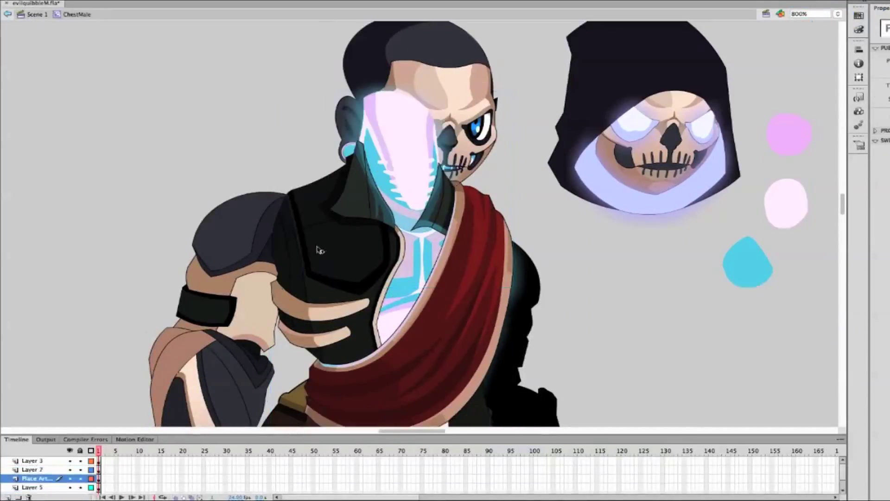
pyautogui.click(52, 470)
pyautogui.press('Escape')
pyautogui.click(884, 65)
pyautogui.click(867, 116)
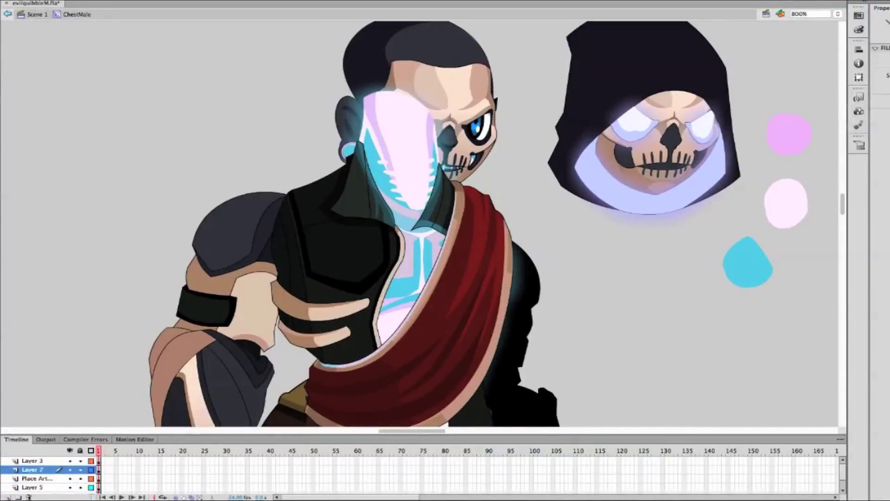
pyautogui.moveTo(274, 213)
pyautogui.mouseDown()
pyautogui.moveTo(305, 274)
pyautogui.moveTo(333, 267)
pyautogui.moveTo(339, 225)
pyautogui.mouseUp()
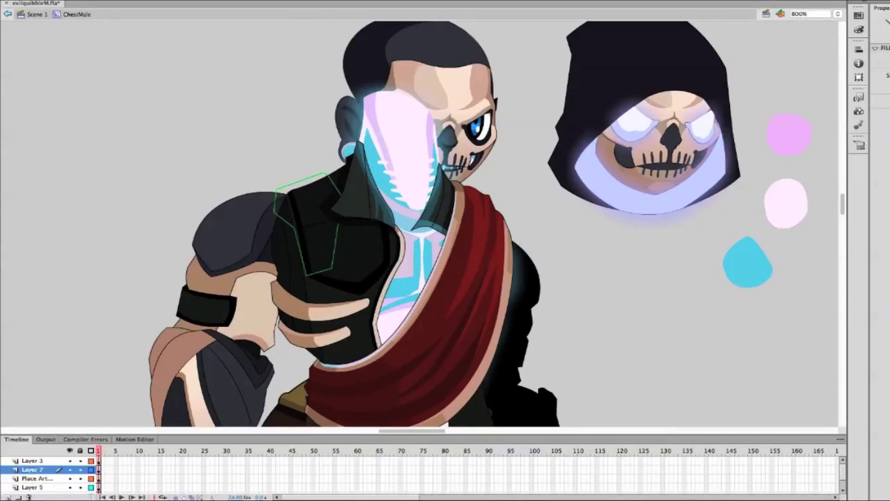
pyautogui.click(277, 212)
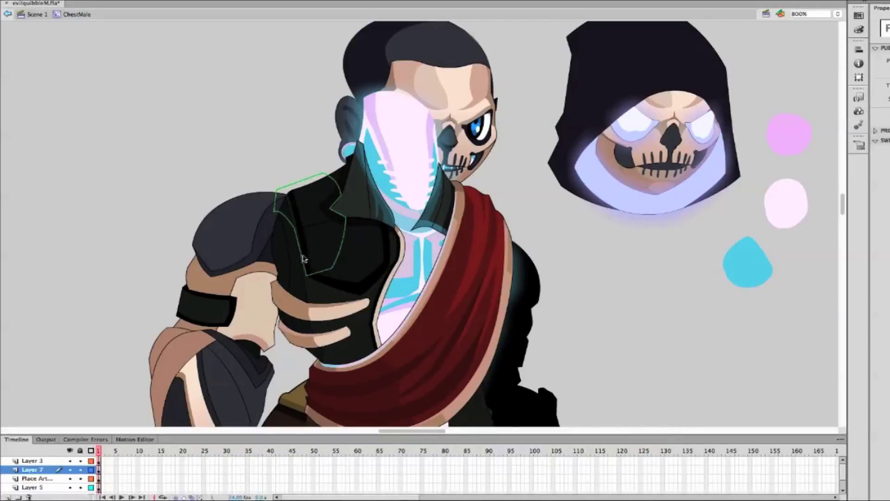
pyautogui.press('k')
pyautogui.click(317, 215)
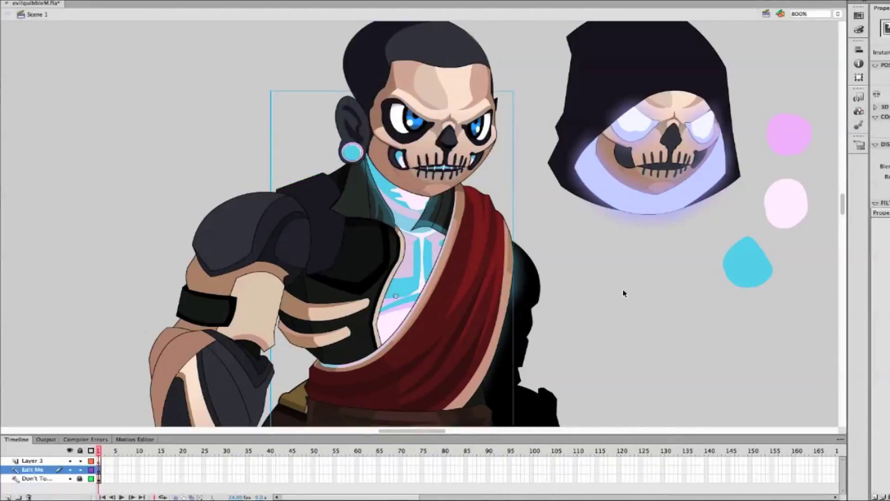
# Divide the new armour plate with a curved line along its outer edge and shade it in two navy tones
pyautogui.click(881, 70)
pyautogui.click(276, 190)
pyautogui.click(296, 202)
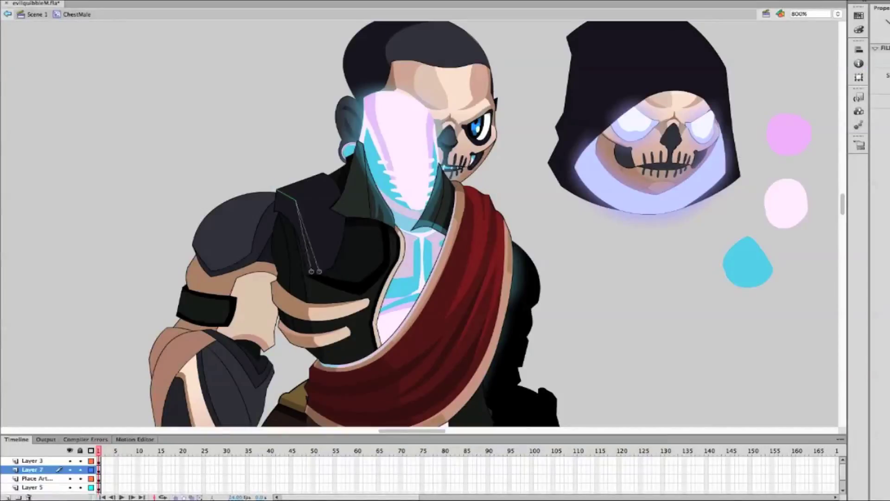
pyautogui.click(317, 278)
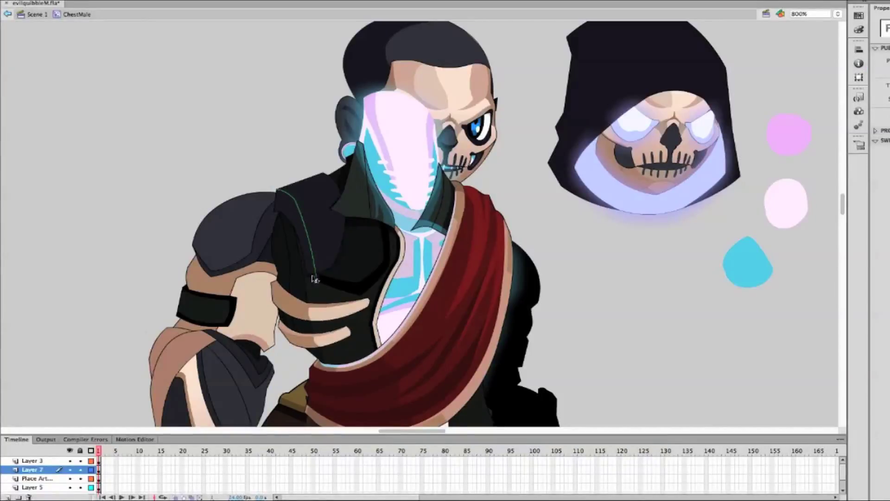
pyautogui.click(276, 190)
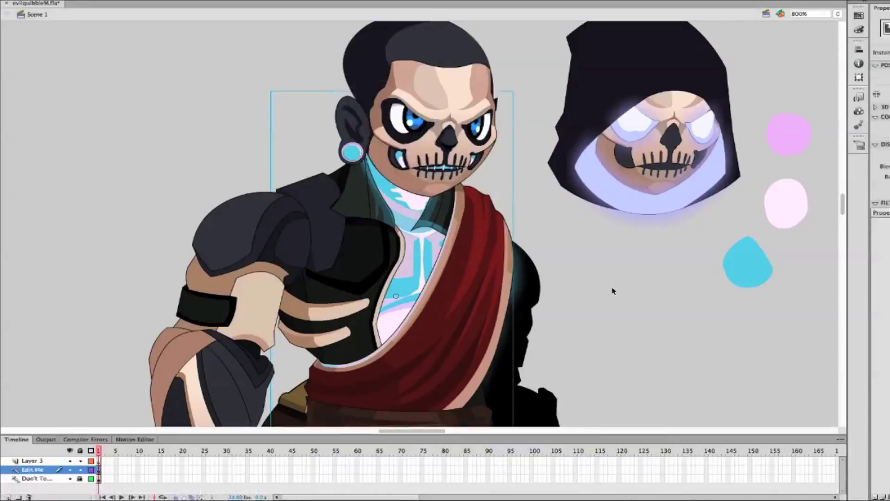
# Examine the shaded armour plate inside ChestMale and in Scene 1, comparing it at 200% and 800% zoom
pyautogui.doubleClick(541, 252)
pyautogui.doubleClick(312, 208)
pyautogui.doubleClick(598, 264)
pyautogui.doubleClick(274, 214)
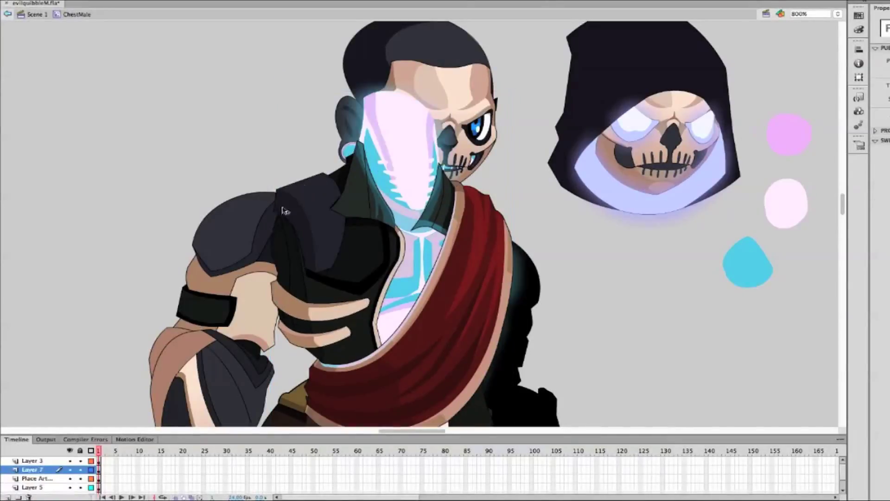
pyautogui.doubleClick(571, 236)
pyautogui.doubleClick(302, 218)
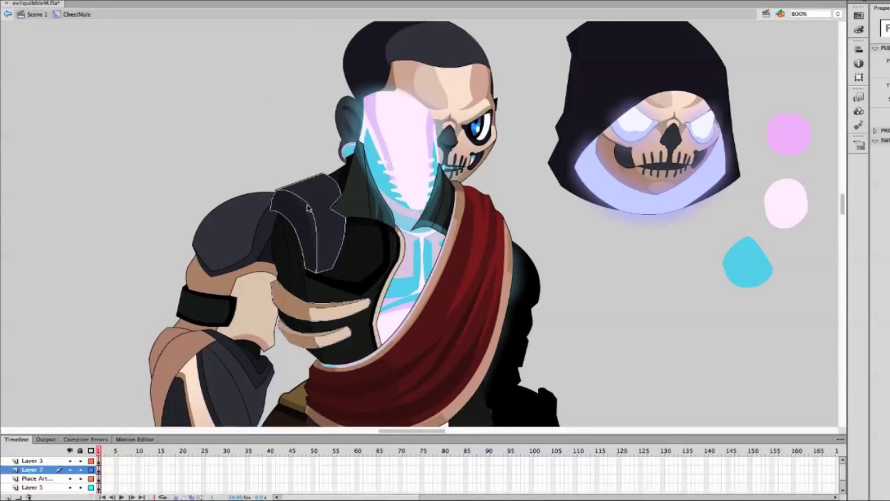
pyautogui.doubleClick(684, 290)
pyautogui.hotkey('ctrl', '-')
pyautogui.hotkey('ctrl', '-')
pyautogui.click(631, 297)
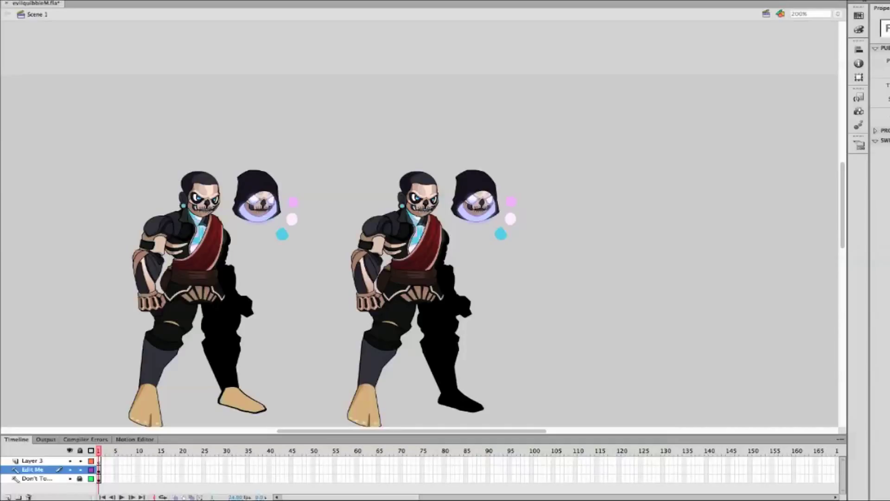
pyautogui.hotkey('ctrl', '=')
pyautogui.hotkey('ctrl', '=')
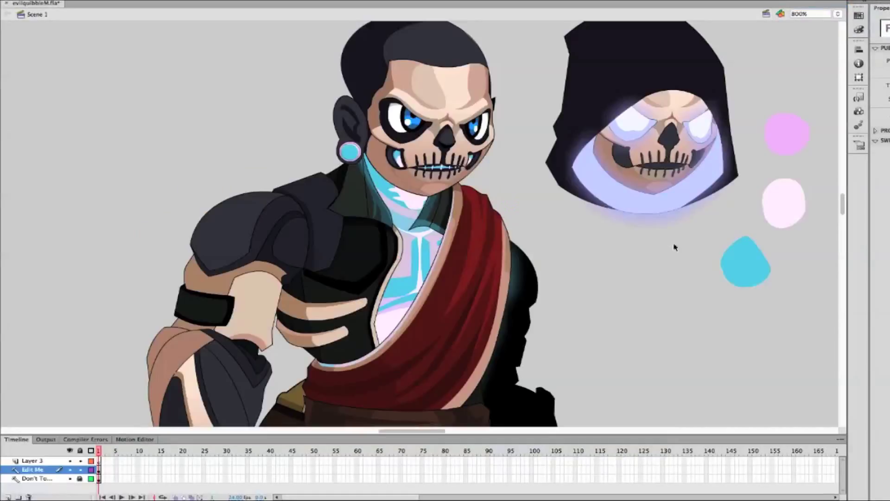
# In UpperArmMale, add a rim to the round inner shoulder piece and paint a black shadow beneath it
pyautogui.scroll(3, 676, 245)
pyautogui.scroll(-2, 658, 283)
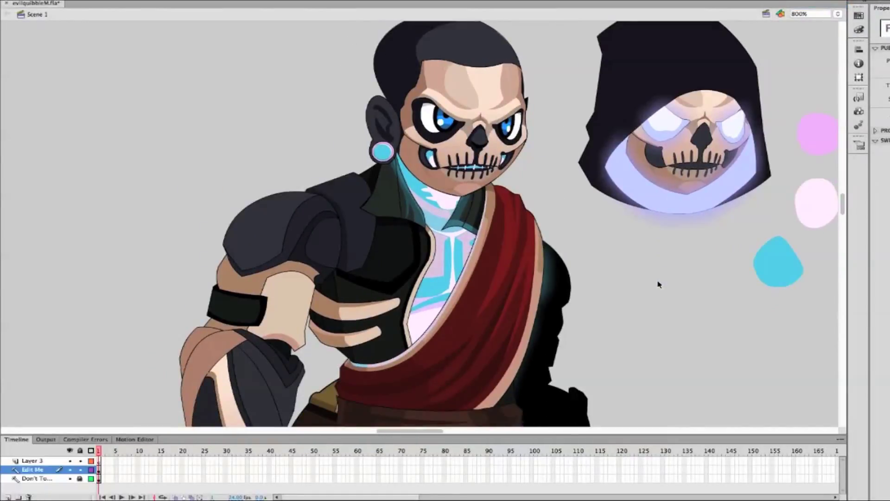
pyautogui.doubleClick(272, 378)
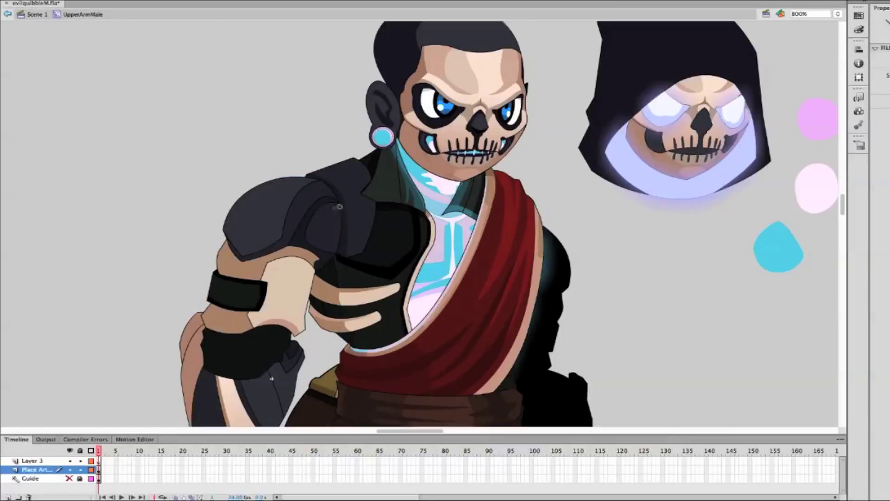
pyautogui.press('v')
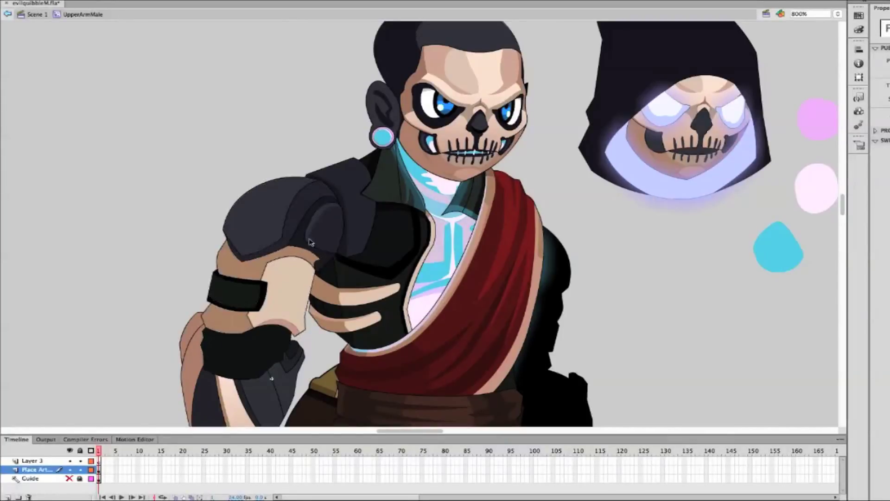
pyautogui.press('b')
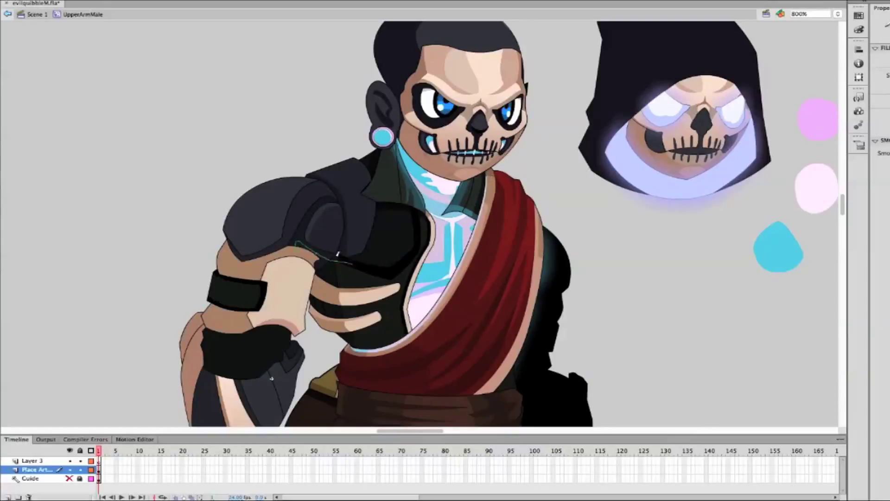
pyautogui.press('v')
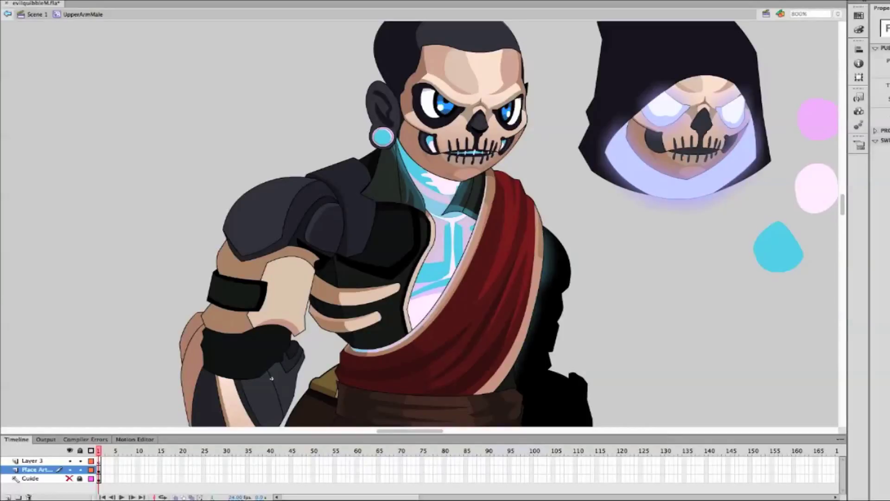
pyautogui.doubleClick(481, 269)
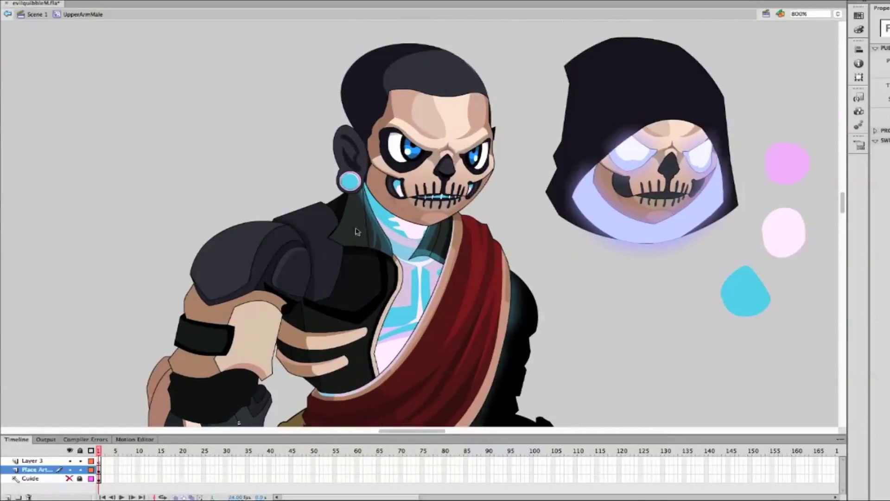
# In ChestMale on the Place Art layer, add a tan trim along the collar flap's edge and delete the construction line
pyautogui.press('b')
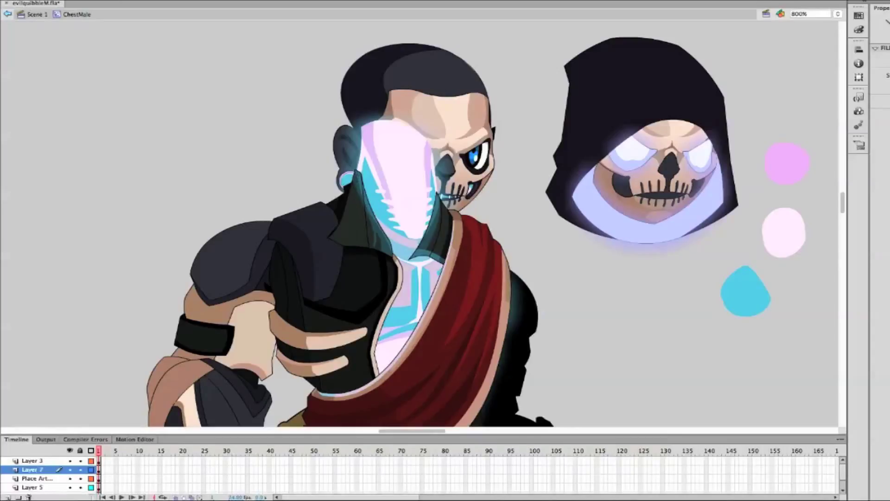
pyautogui.click(35, 478)
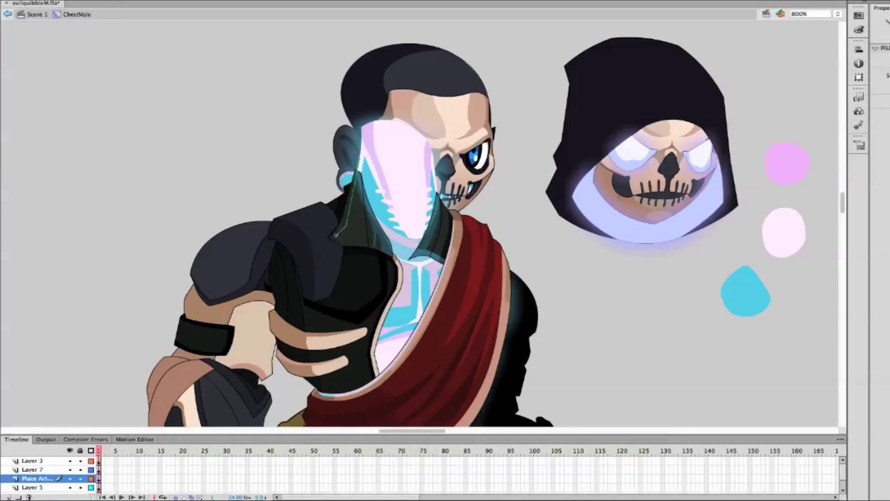
pyautogui.moveTo(349, 234); pyautogui.dragTo(402, 255)
pyautogui.press('v')
pyautogui.click(367, 233)
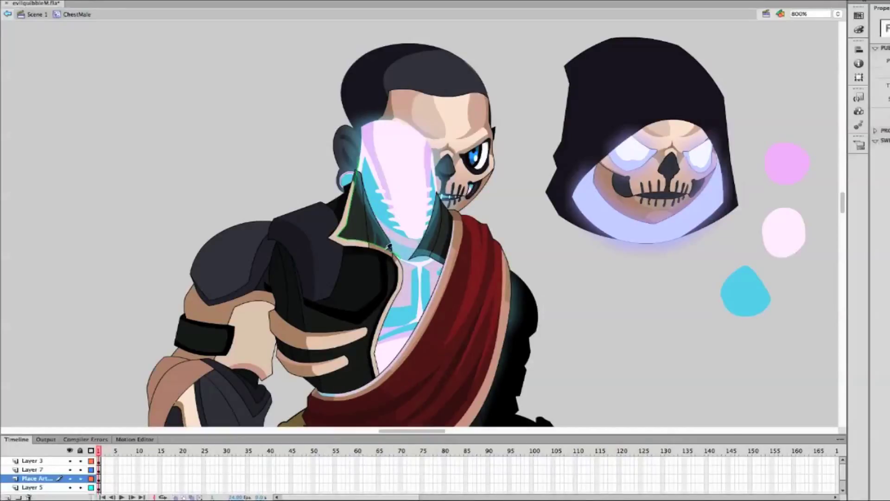
pyautogui.click(347, 210)
pyautogui.press('Right')
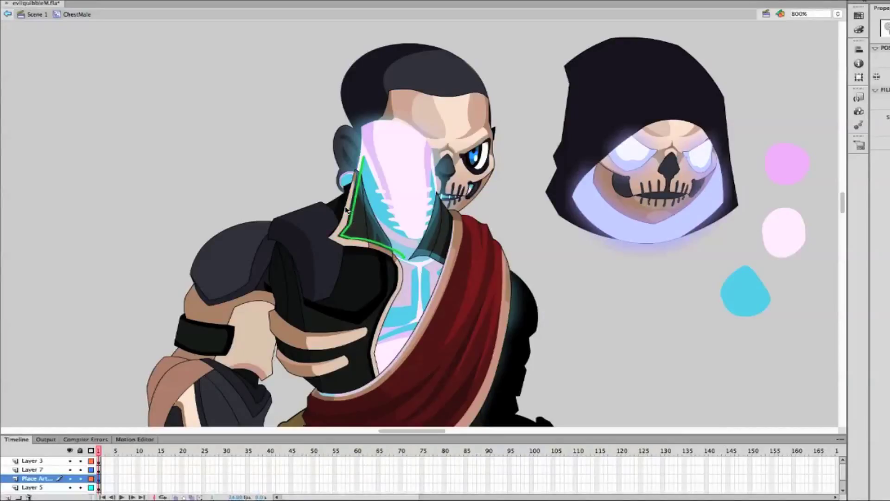
pyautogui.press('Delete')
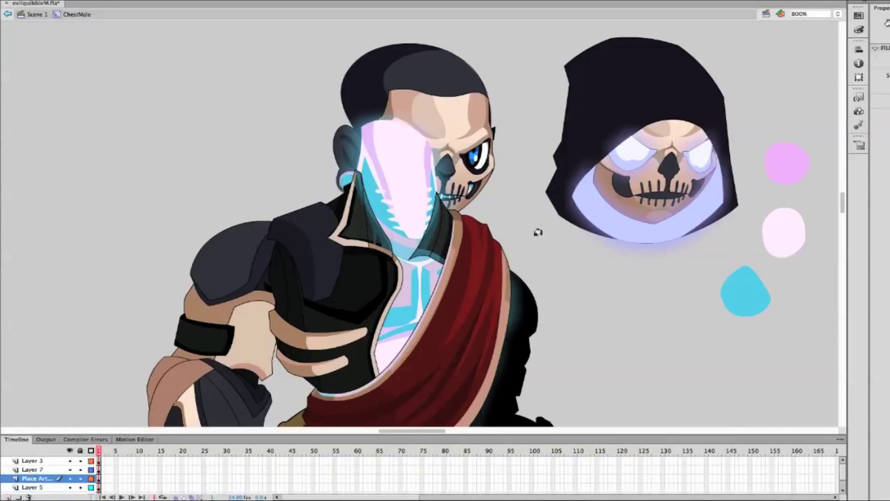
# Return to Scene 1 and examine the collar trim on the figure at 400% and 800% zoom
pyautogui.doubleClick(524, 237)
pyautogui.press('super+2')
pyautogui.click(838, 14)
pyautogui.click(823, 28)
pyautogui.hscroll(-3, 666, 228)
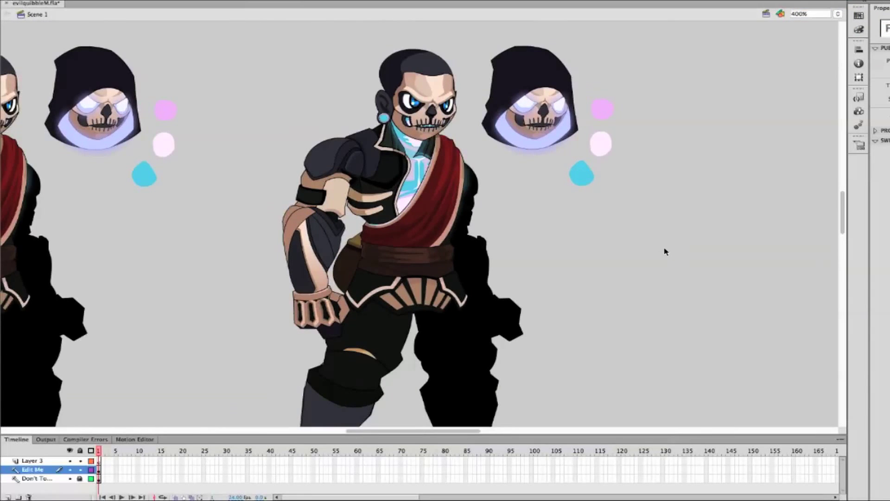
pyautogui.scroll(3, 664, 254)
pyautogui.click(838, 13)
pyautogui.click(831, 26)
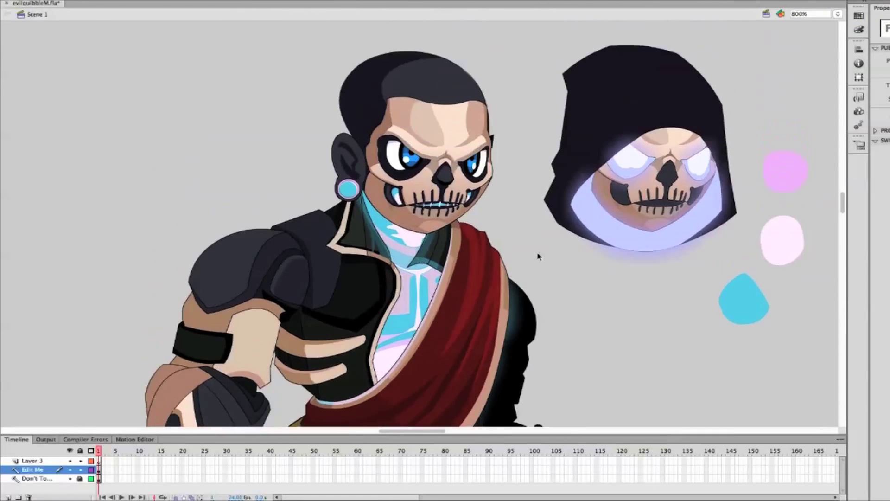
# In LowerArmMale, draw a curved dividing line down the brown forearm wrap to shade it in two tones, and select that line
pyautogui.hscroll(-2, 536, 255)
pyautogui.scroll(-5, 537, 263)
pyautogui.doubleClick(223, 295)
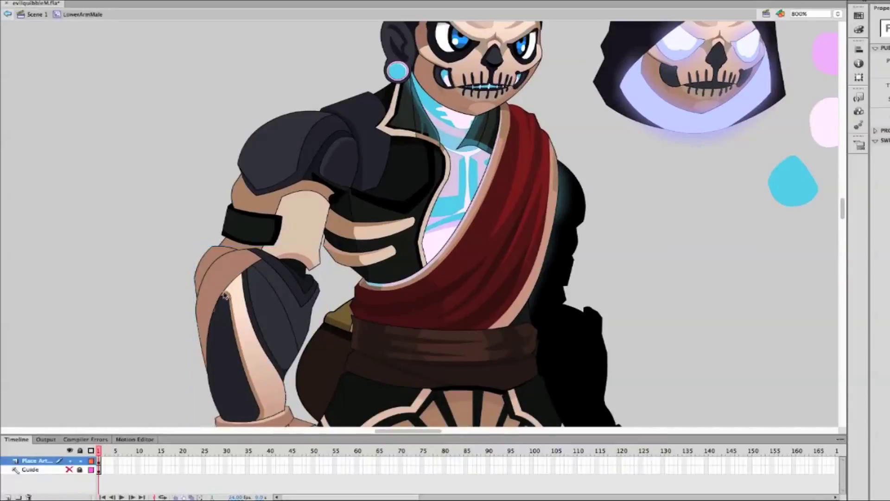
pyautogui.moveTo(229, 297)
pyautogui.mouseDown()
pyautogui.moveTo(222, 300)
pyautogui.moveTo(229, 295)
pyautogui.mouseUp()
pyautogui.press('y')
pyautogui.moveTo(261, 253); pyautogui.dragTo(211, 349)
pyautogui.moveTo(258, 259); pyautogui.dragTo(205, 385)
pyautogui.press('v')
pyautogui.click(218, 316)
pyautogui.moveTo(211, 325); pyautogui.dragTo(207, 322)
pyautogui.scroll(-2, 402, 318)
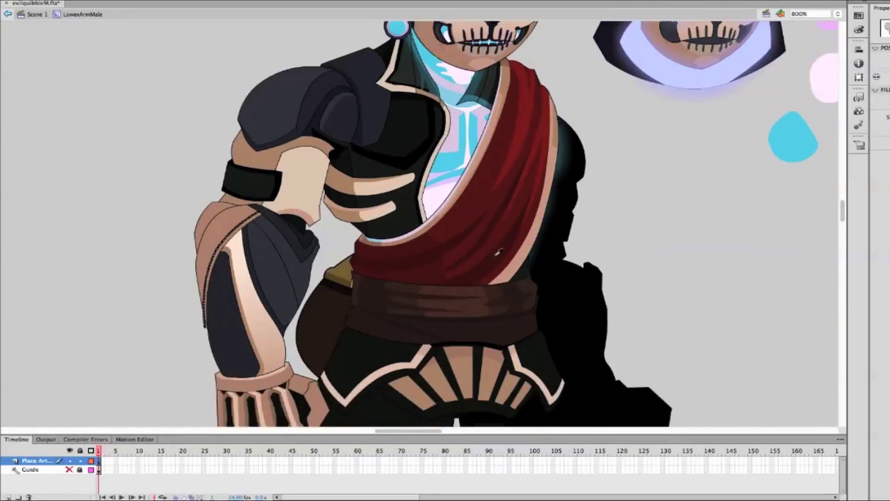
# Draw further curved shading lines near the top of the brown forearm wrap, and check the figure in Scene 1 at 200% zoom
pyautogui.press('y')
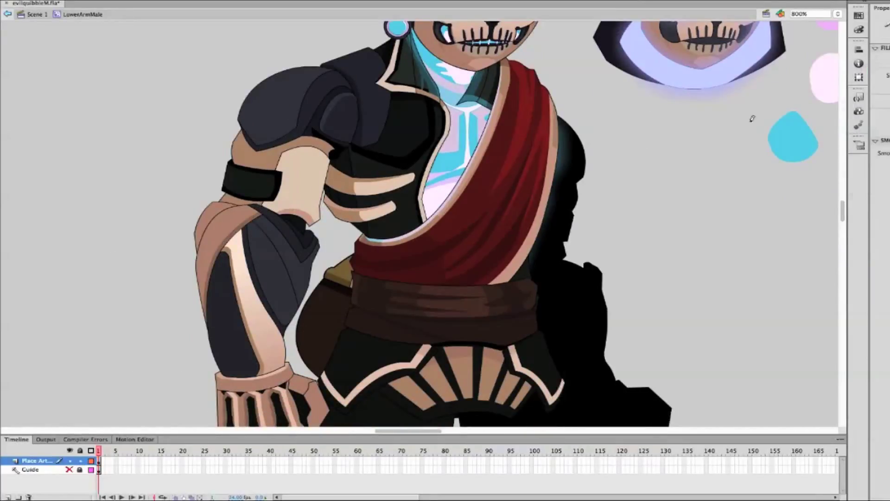
pyautogui.moveTo(215, 238); pyautogui.dragTo(198, 235)
pyautogui.press('v')
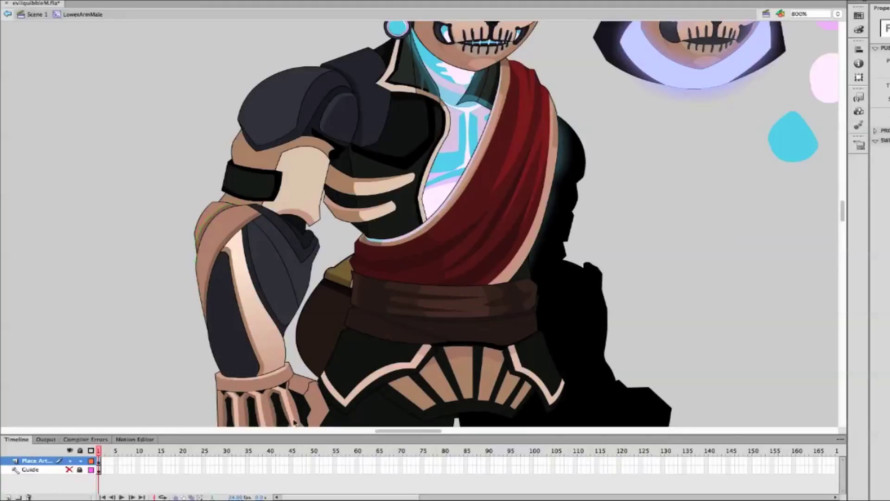
pyautogui.press('y')
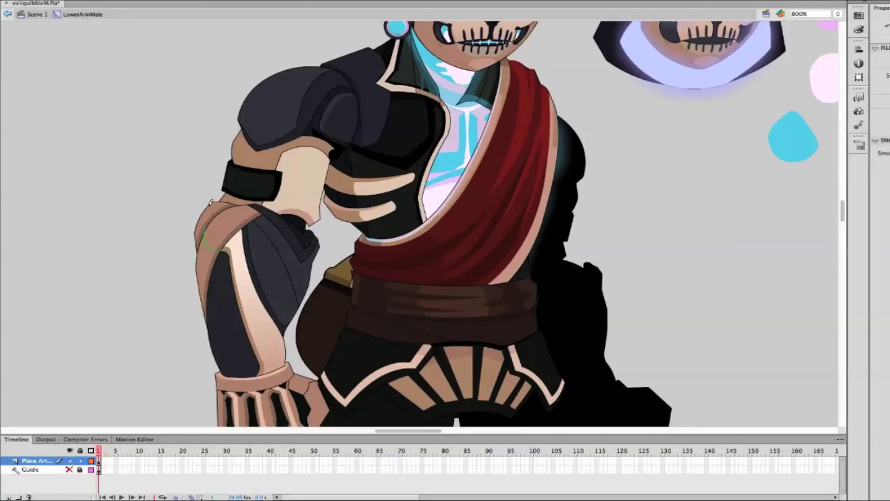
pyautogui.hotkey('ctrl', 'a')
pyautogui.hotkey('ctrl', 'shift', 'a')
pyautogui.hotkey('ctrl', 'e')
pyautogui.hotkey('ctrl', '-')
pyautogui.hotkey('ctrl', '-')
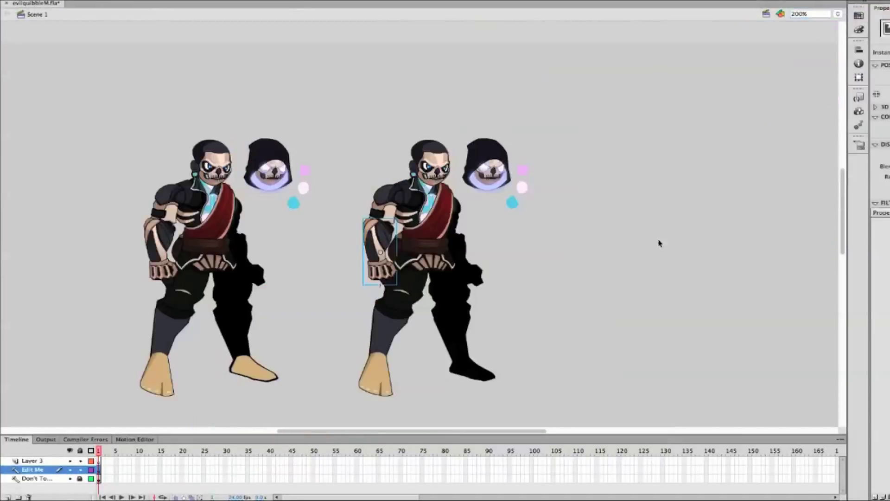
pyautogui.click(695, 234)
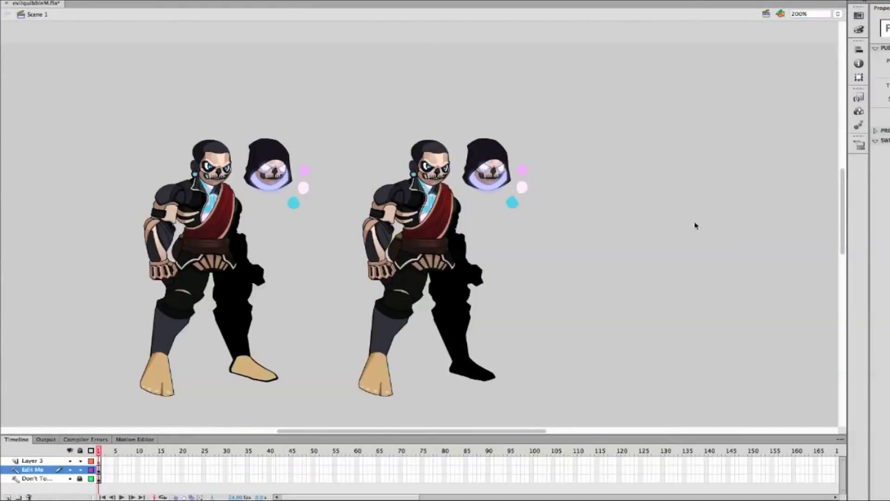
# In ChestMale on the Place Art layer, draw a curved shading line across the dark jacket fabric between the two tan rib accents
pyautogui.hotkey('ctrl', '=')
pyautogui.hotkey('ctrl', '=')
pyautogui.scroll(3, 561, 174)
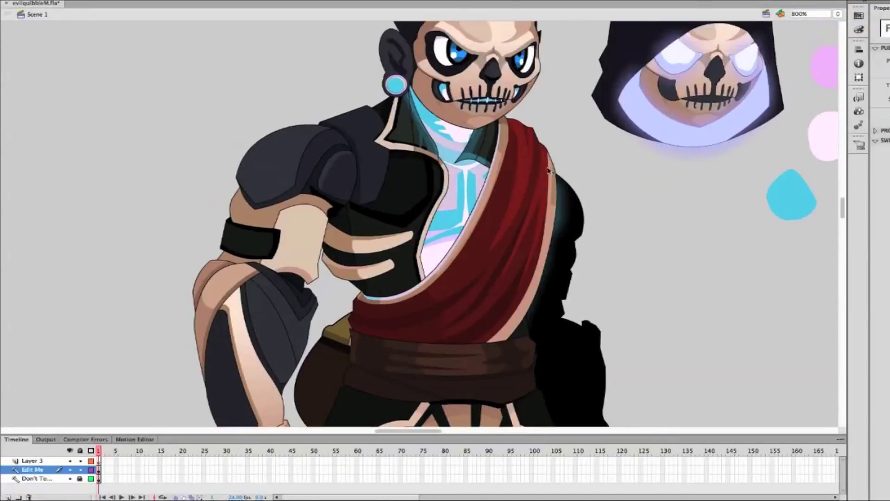
pyautogui.doubleClick(398, 152)
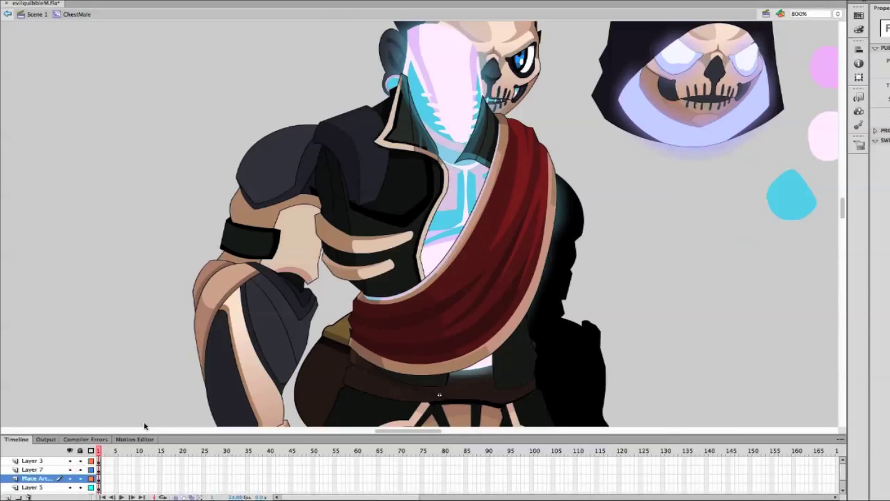
pyautogui.doubleClick(696, 280)
pyautogui.hscroll(3, 691, 297)
pyautogui.press('super+e')
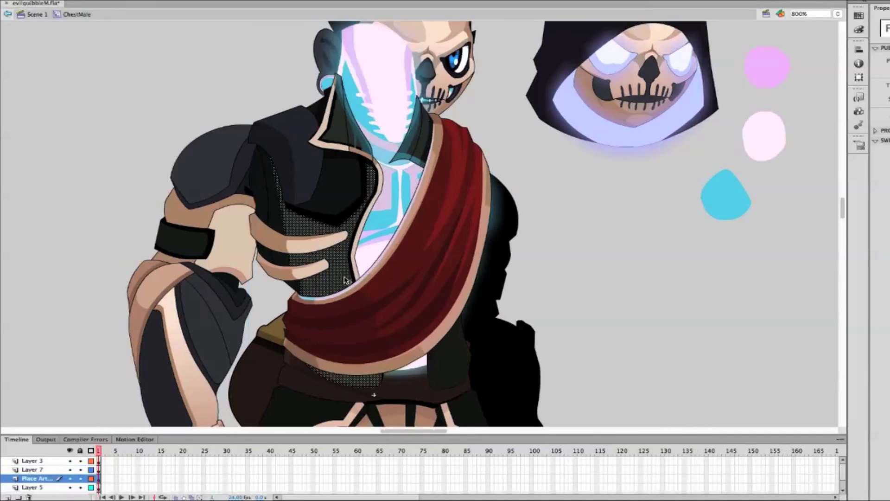
pyautogui.moveTo(258, 254); pyautogui.dragTo(331, 248)
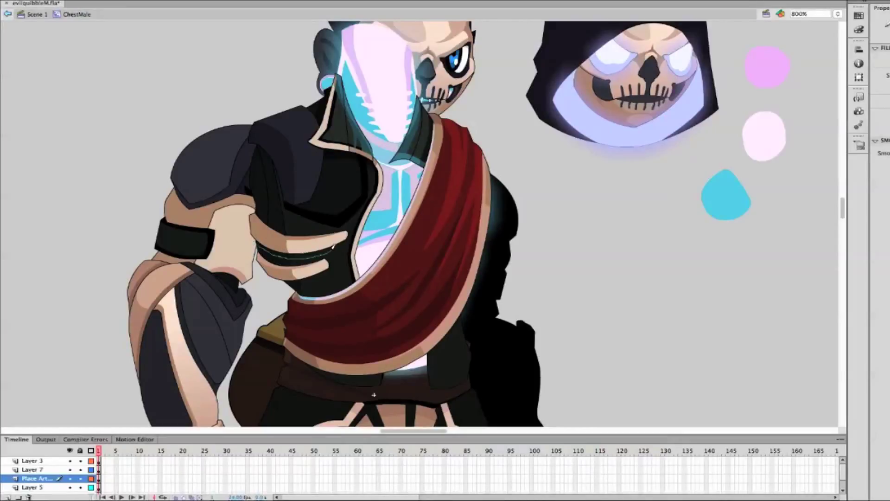
pyautogui.press('v')
pyautogui.click(348, 259)
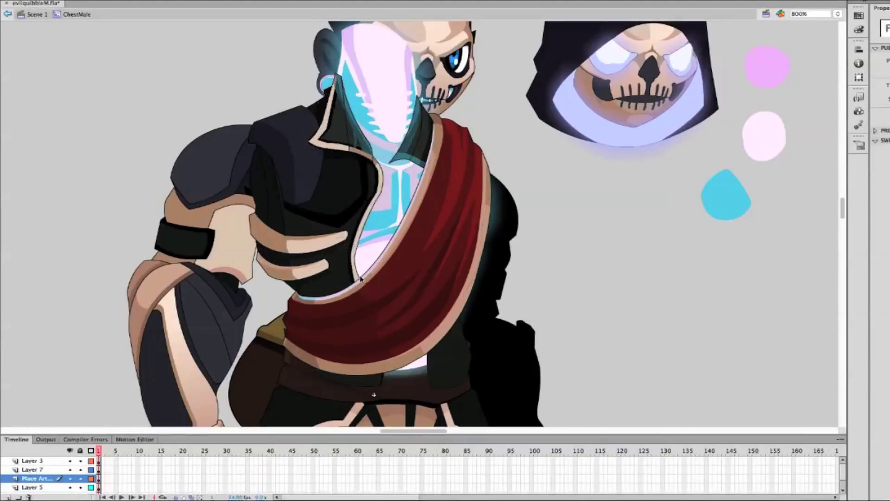
# Toggle the visibility of Layer 7, delete the selected piece at the jacket's open front edge, and return to Scene 1
pyautogui.click(70, 469)
pyautogui.click(70, 469)
pyautogui.click(371, 225)
pyautogui.press('Delete')
pyautogui.doubleClick(622, 293)
pyautogui.click(608, 314)
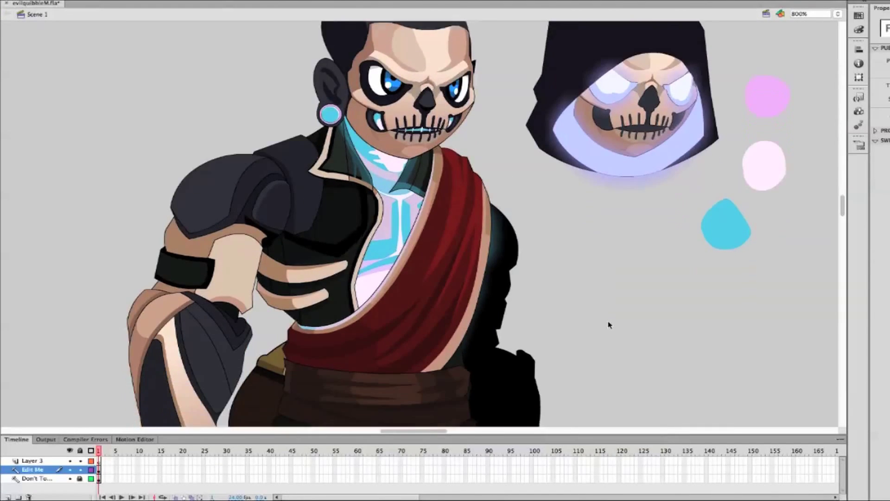
# In headMale on Layer 2, draw green shading lines across the cheeks on both sides of the nose
pyautogui.scroll(-4, 608, 326)
pyautogui.scroll(-1, 609, 327)
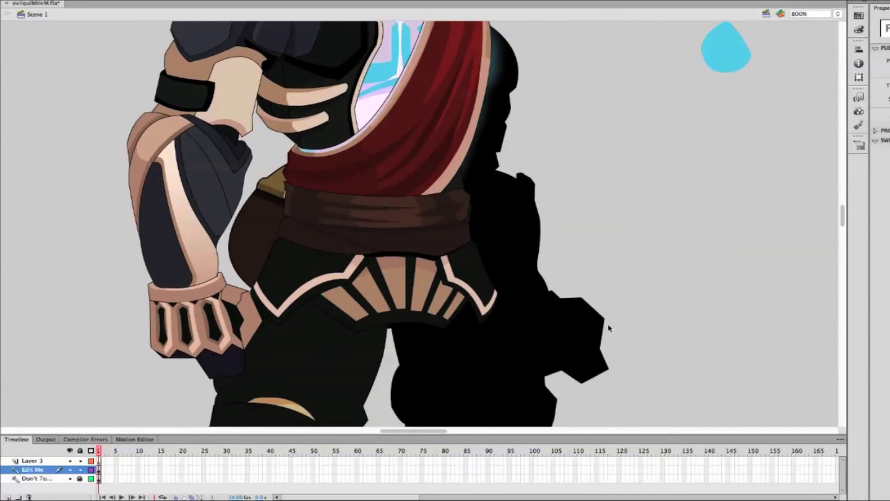
pyautogui.scroll(8, 562, 293)
pyautogui.doubleClick(579, 240)
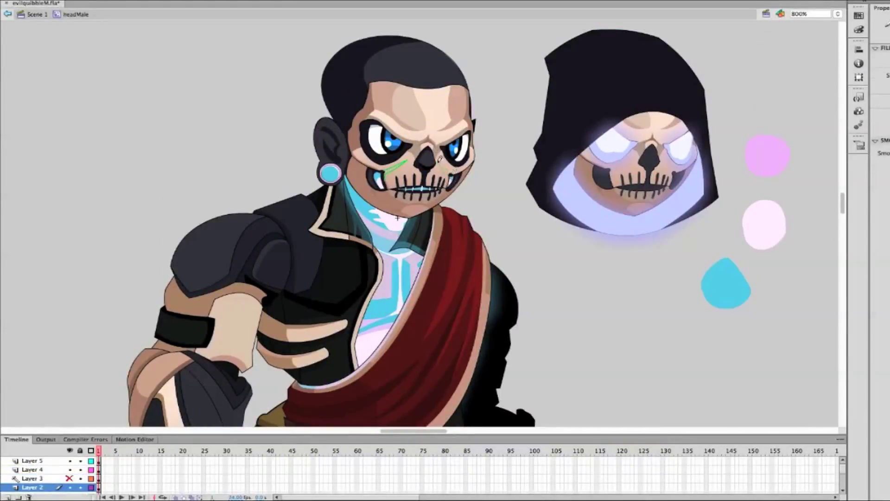
pyautogui.moveTo(438, 163); pyautogui.dragTo(455, 175)
# Delete the green cheek lines, undo the deletion, and return to Scene 1 to check the figure at 400% zoom
pyautogui.rightClick(485, 193)
pyautogui.click(511, 227)
pyautogui.press('Delete')
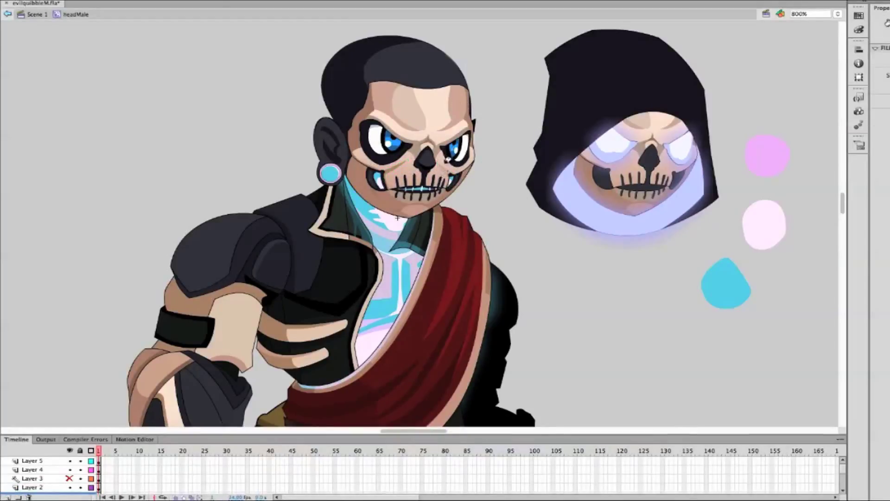
pyautogui.hotkey('ctrl', 'z')
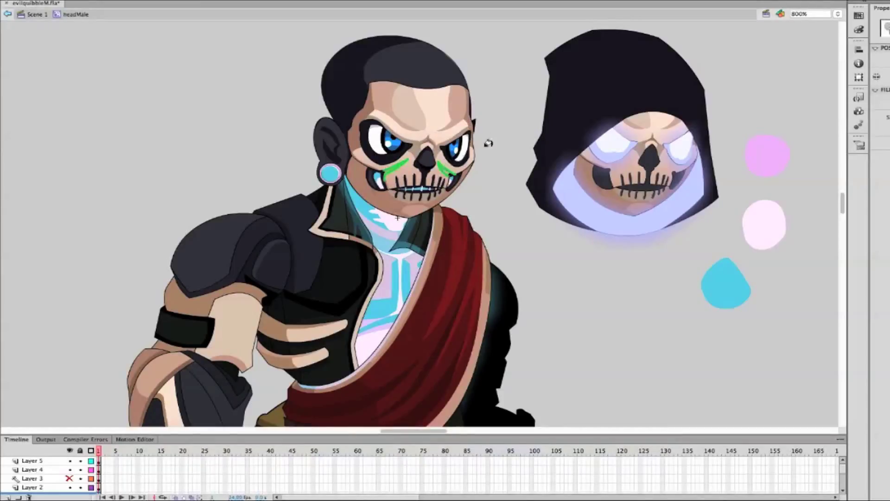
pyautogui.click(766, 14)
pyautogui.click(779, 24)
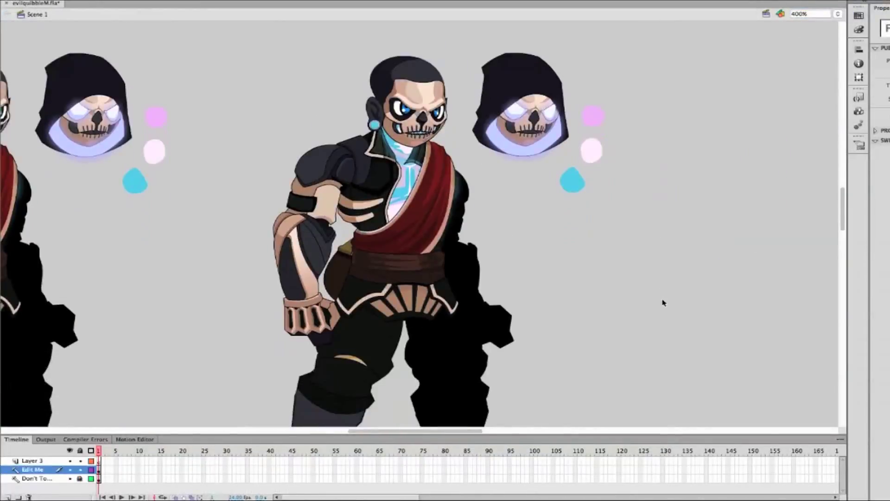
# Outline two long cloth strips hanging below the belt on the Place Art layer of the belt symbol, with curved lower ends
pyautogui.click(807, 14)
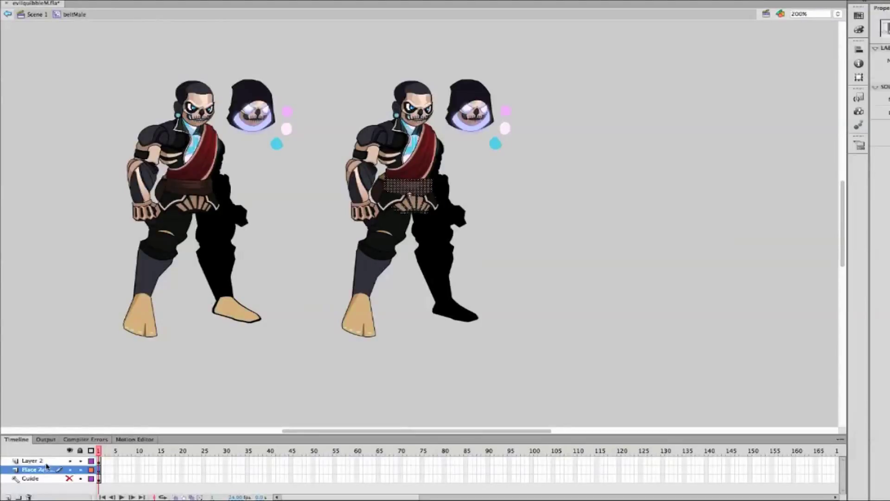
pyautogui.press('Escape')
pyautogui.moveTo(385, 224)
pyautogui.mouseDown()
pyautogui.moveTo(388, 294)
pyautogui.moveTo(418, 212)
pyautogui.moveTo(424, 298)
pyautogui.mouseUp()
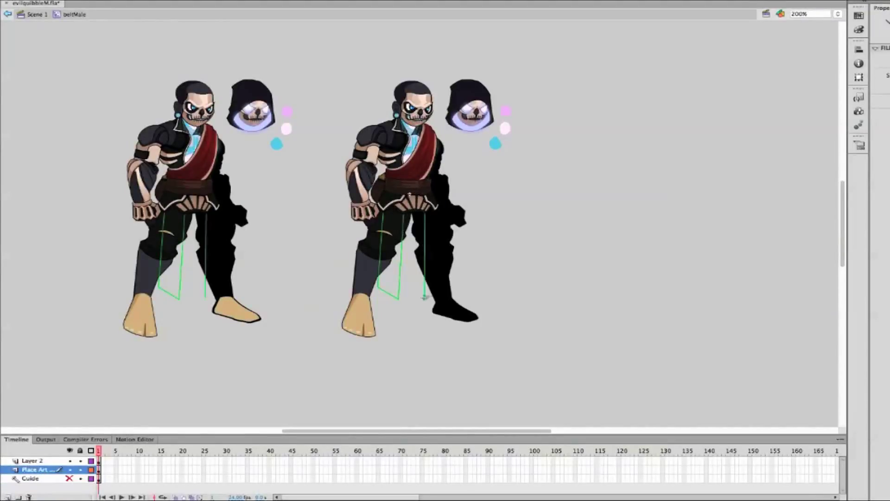
pyautogui.hotkey('ctrl', '=')
pyautogui.scroll(-1, 417, 223)
pyautogui.moveTo(477, 388); pyautogui.dragTo(472, 237)
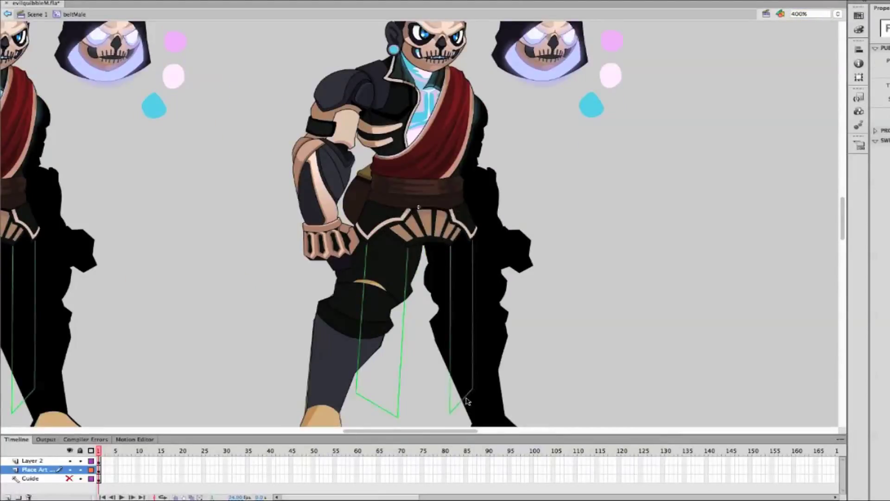
# Fill both hanging cloth strips with dark red, hiding Layer 2 of the belt symbol, and return to the main scene
pyautogui.press('k')
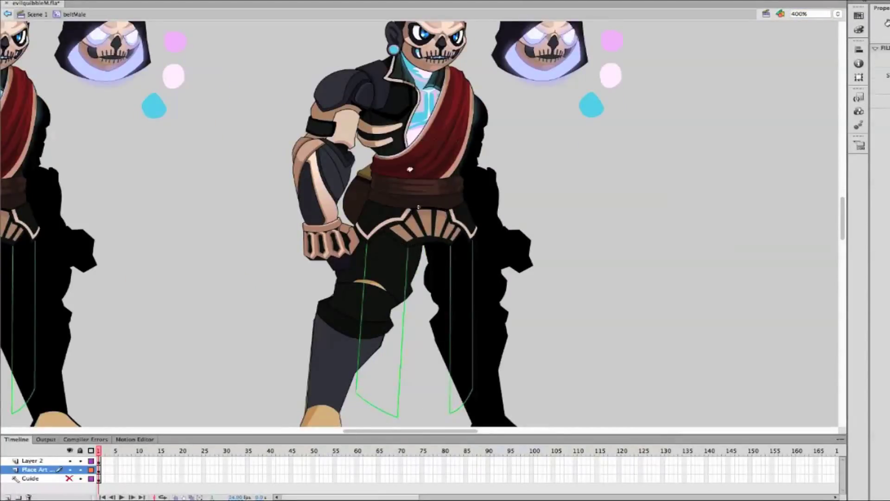
pyautogui.click(70, 461)
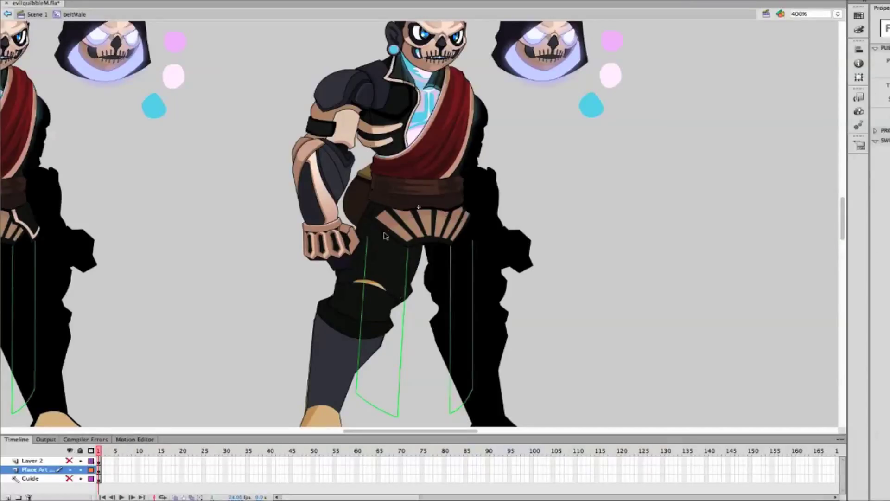
pyautogui.click(466, 280)
pyautogui.doubleClick(649, 243)
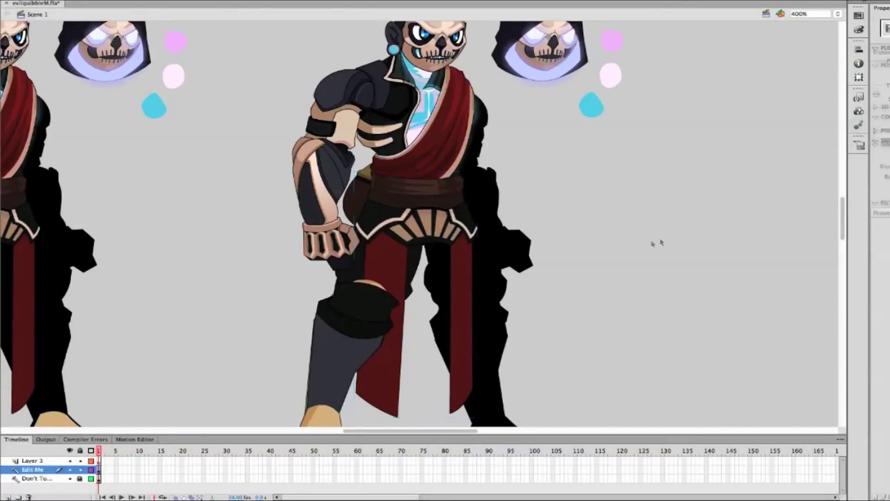
pyautogui.hscroll(-10, 656, 249)
pyautogui.doubleClick(492, 270)
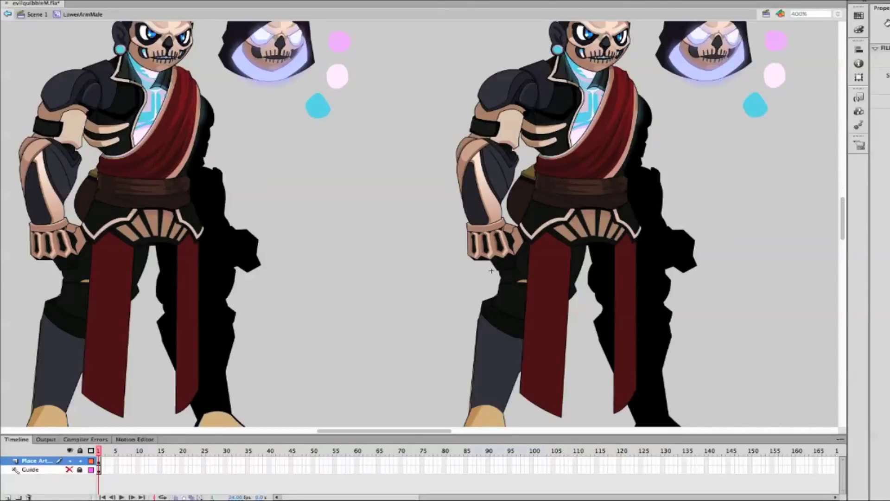
pyautogui.hscroll(7, 733, 272)
pyautogui.scroll(4, 733, 272)
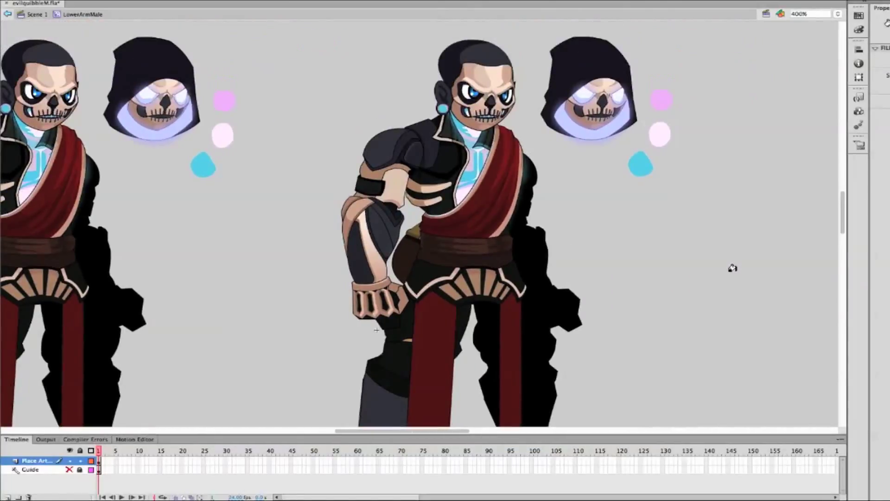
pyautogui.scroll(-5, 732, 269)
pyautogui.scroll(2, 733, 269)
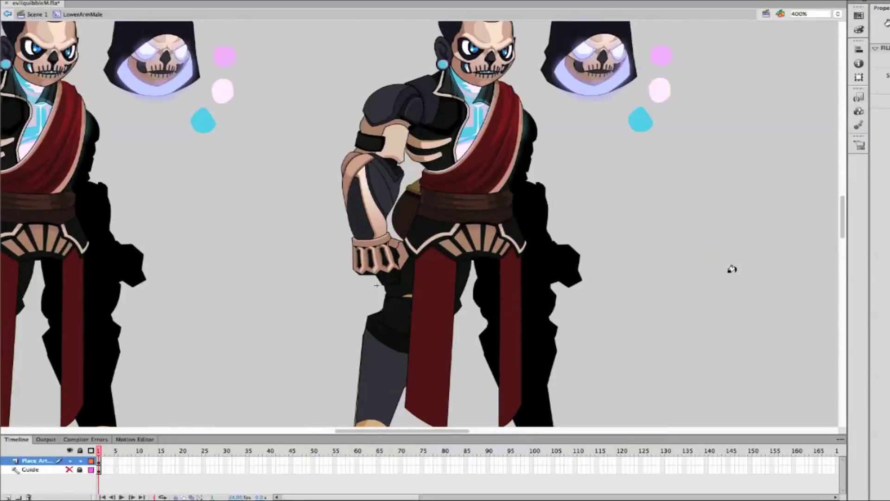
pyautogui.doubleClick(377, 285)
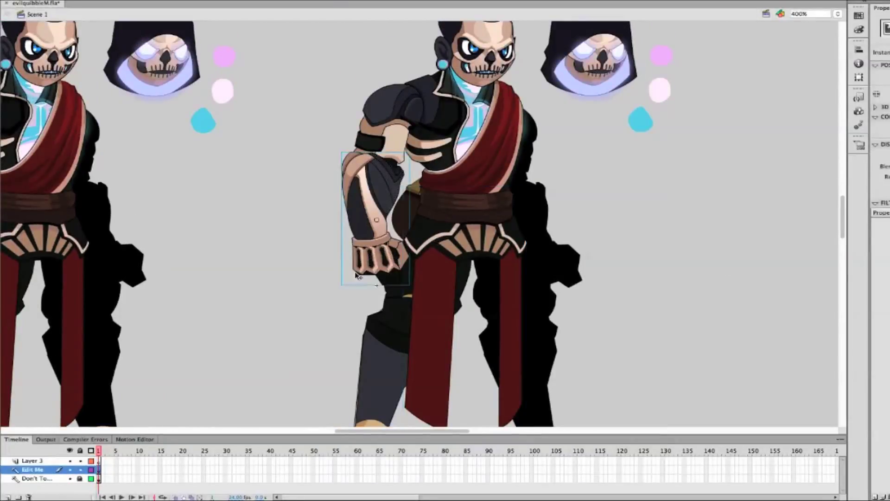
# Fine-tune the light trim piece on Layer 2 inside the belt symbol and return to the main scene
pyautogui.doubleClick(454, 226)
pyautogui.click(466, 223)
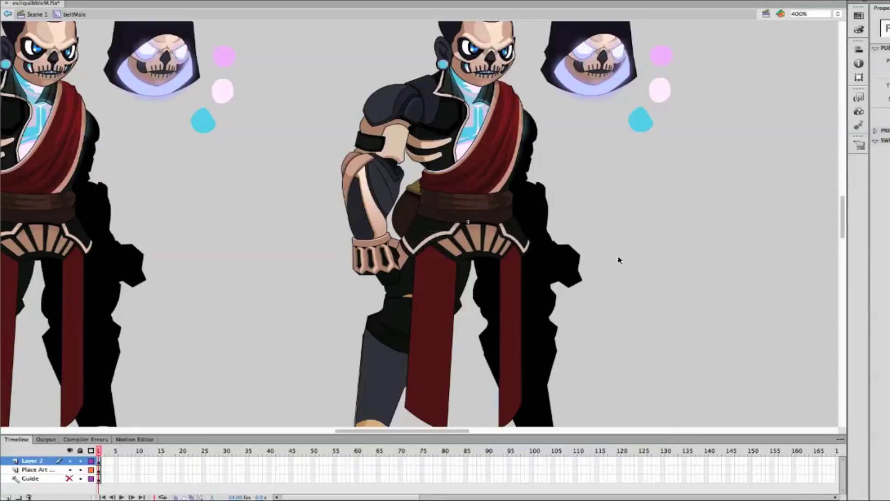
pyautogui.doubleClick(646, 268)
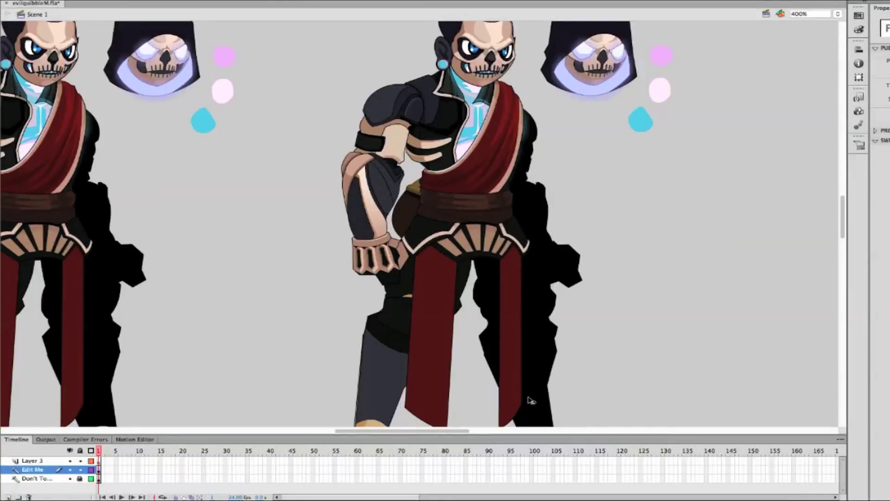
# Check the figure down to the feet and reopen the belt symbol for editing
pyautogui.scroll(1, 654, 276)
pyautogui.scroll(-5, 650, 284)
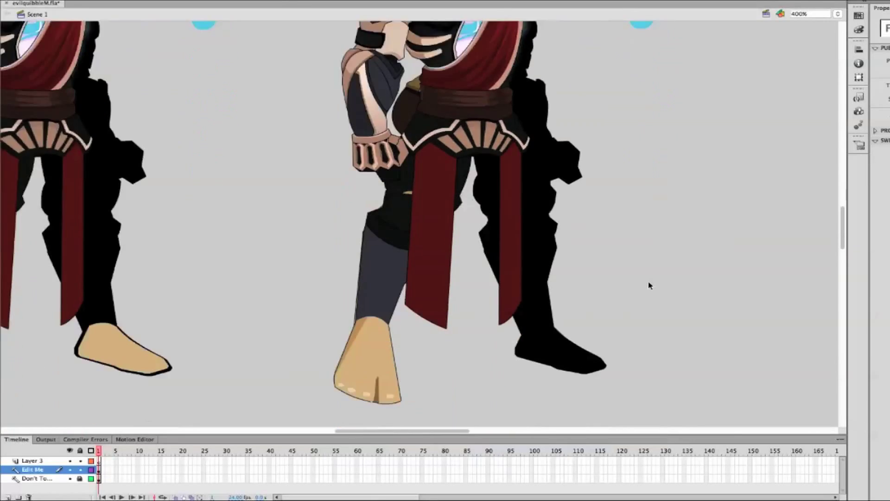
pyautogui.scroll(4, 649, 286)
pyautogui.hscroll(-1, 649, 285)
pyautogui.scroll(3, 649, 285)
pyautogui.doubleClick(501, 237)
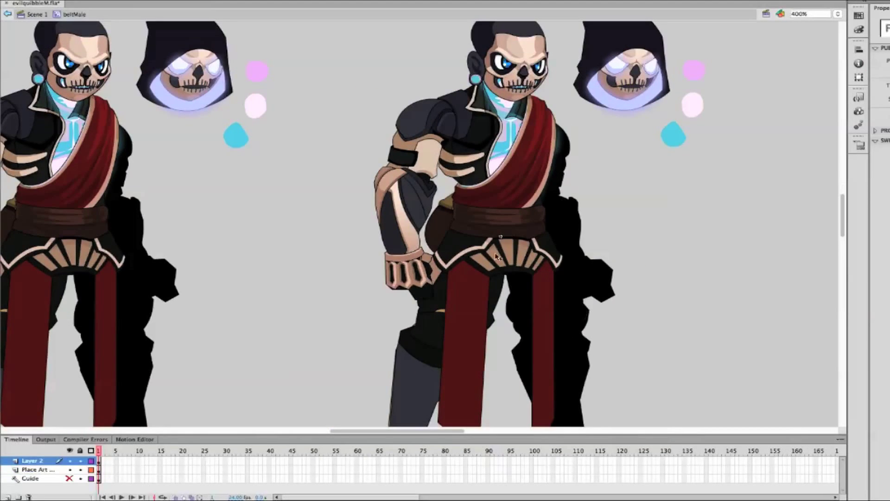
pyautogui.press('y')
pyautogui.moveTo(551, 268)
pyautogui.mouseDown()
pyautogui.moveTo(468, 269)
pyautogui.moveTo(505, 254)
pyautogui.moveTo(556, 277)
pyautogui.mouseUp()
pyautogui.press('v')
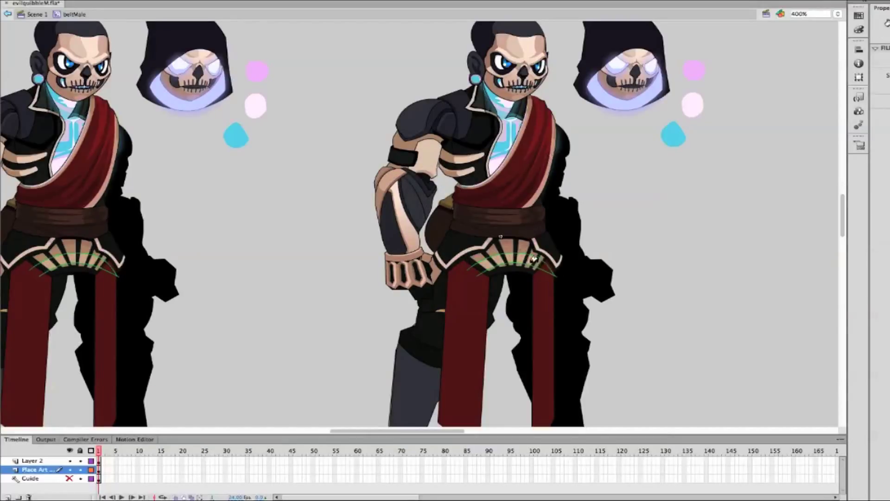
pyautogui.hotkey('ctrl', 'z')
pyautogui.hotkey('ctrl', 'z')
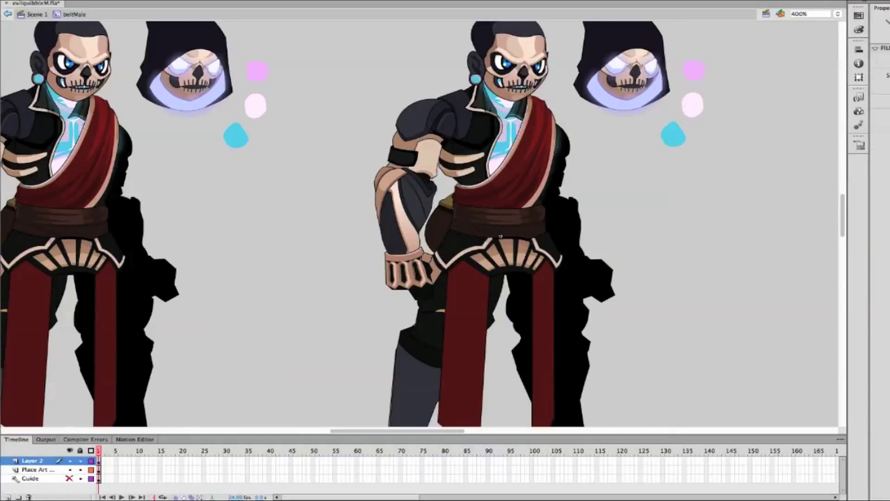
# Draw a curved shadow shape beneath the belt's light trim on Layer 2, fill it, and return to the main scene
pyautogui.moveTo(441, 280); pyautogui.dragTo(501, 244)
pyautogui.moveTo(501, 236); pyautogui.dragTo(561, 279)
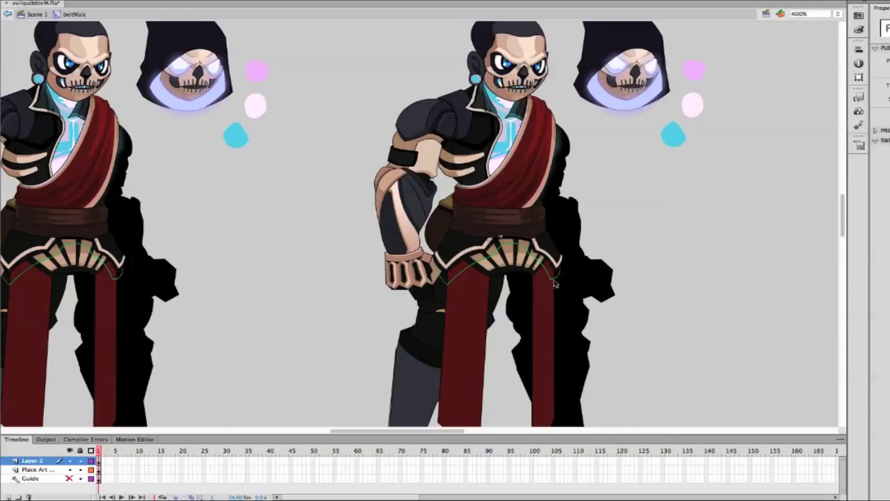
pyautogui.press('y')
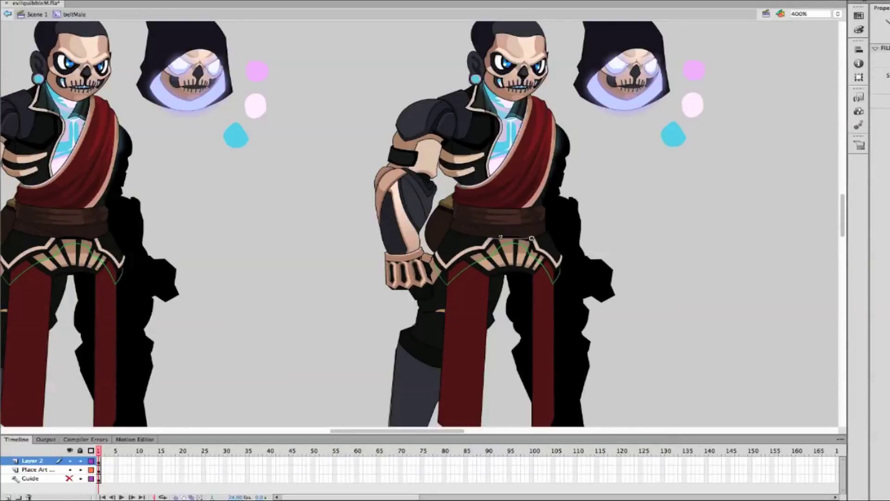
pyautogui.moveTo(517, 240); pyautogui.dragTo(547, 270)
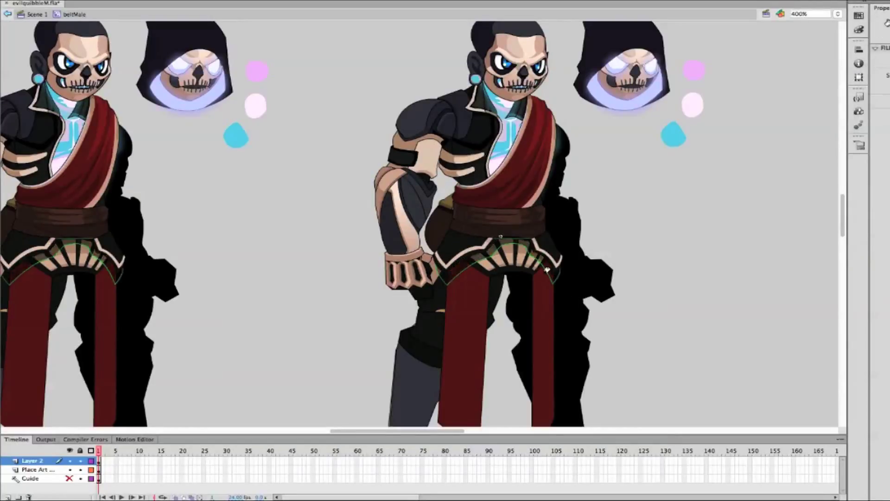
pyautogui.doubleClick(838, 24)
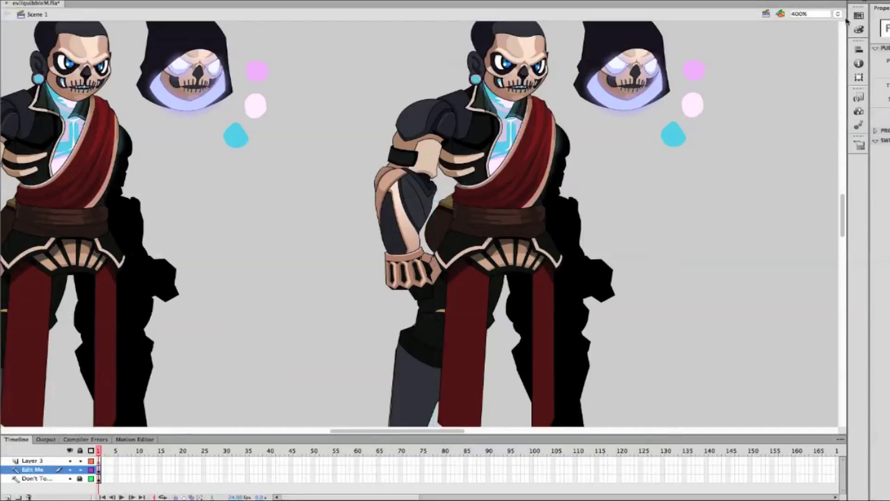
# View the whole figure at 100% and save the file
pyautogui.press('super+1')
pyautogui.click(70, 56)
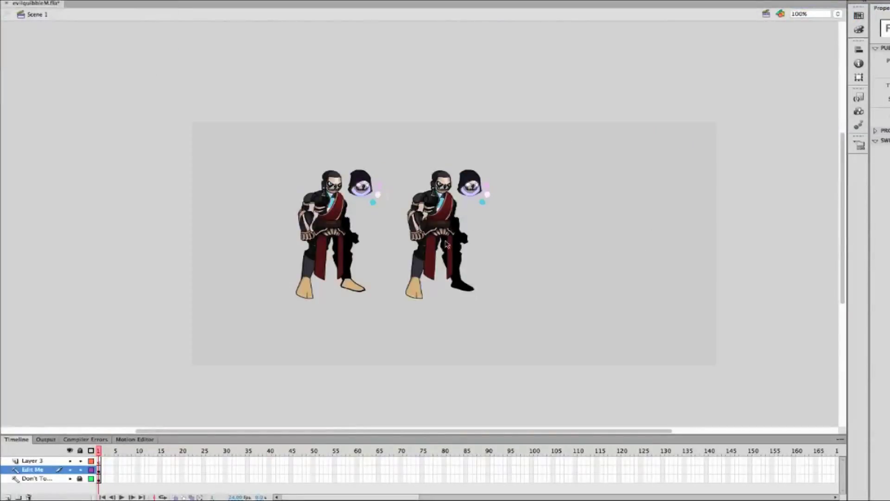
# Inspect the torso, the belt plate and the hanging cloth strips up close
pyautogui.click(838, 14)
pyautogui.scroll(6, 644, 256)
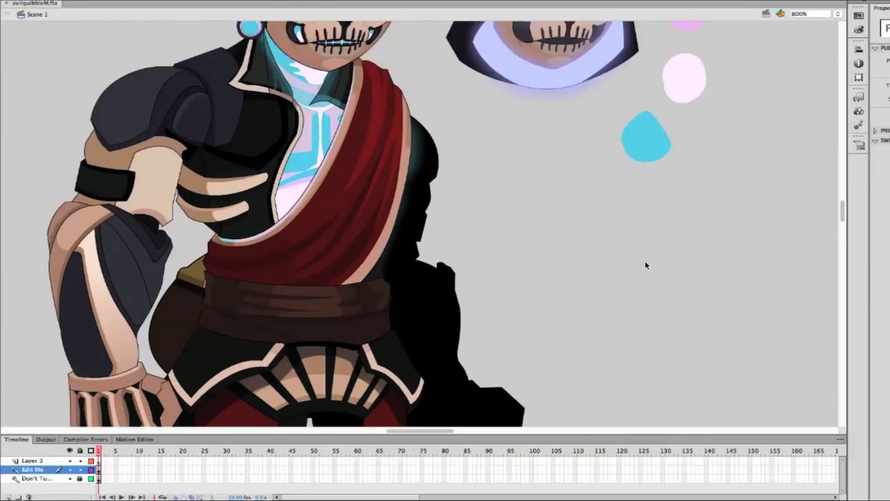
pyautogui.press('super+minus')
pyautogui.hscroll(-3, 635, 280)
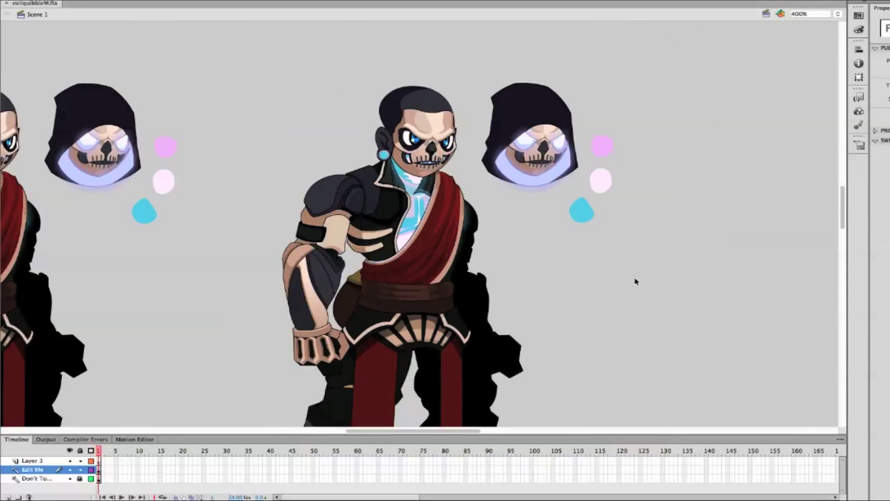
pyautogui.scroll(-5, 635, 280)
pyautogui.doubleClick(463, 354)
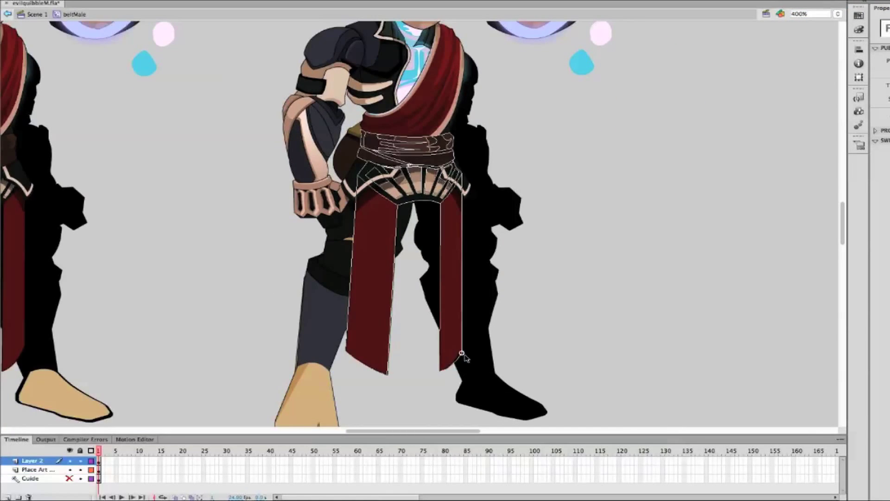
pyautogui.doubleClick(618, 262)
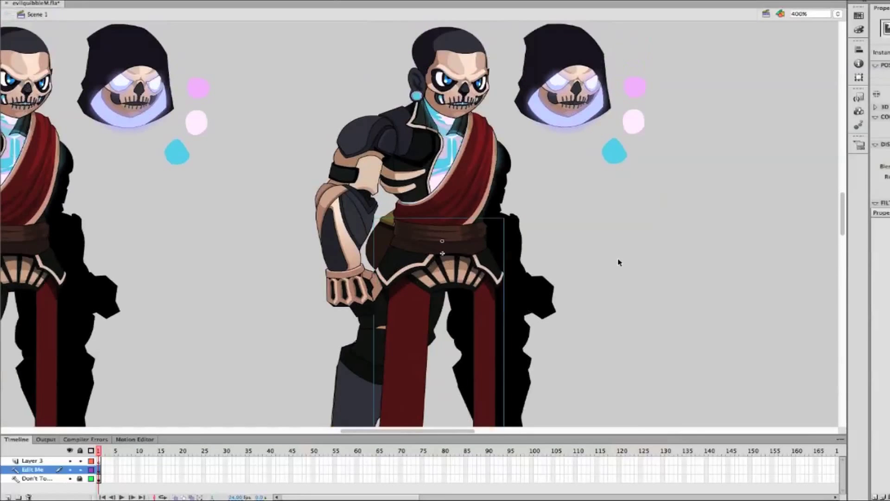
pyautogui.click(618, 262)
pyautogui.scroll(1, 619, 266)
pyautogui.hscroll(2, 621, 269)
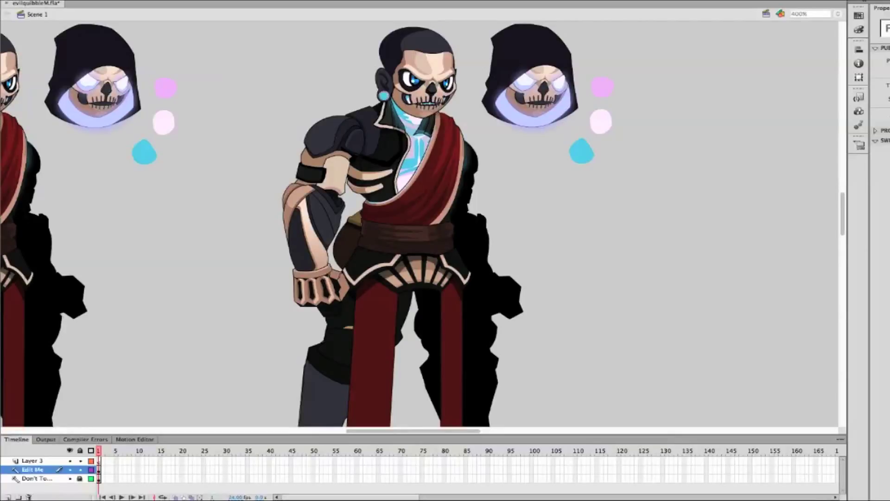
pyautogui.hotkey('ctrl', '=')
pyautogui.scroll(5, 550, 184)
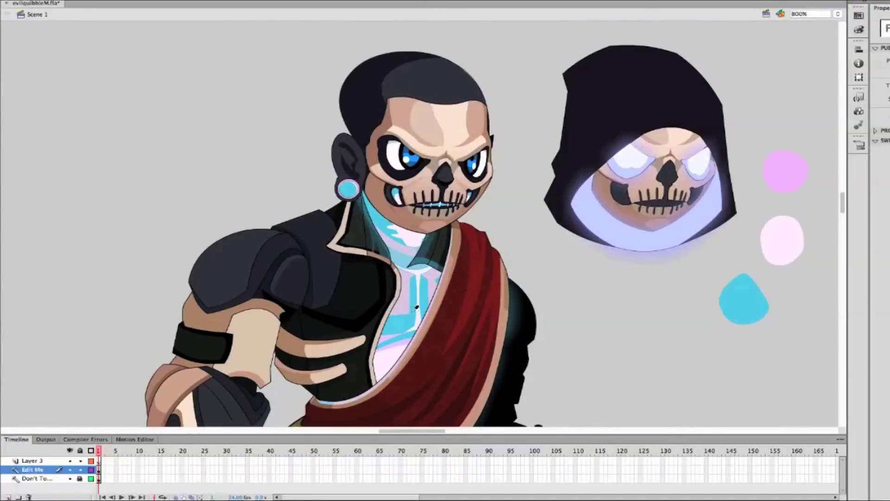
pyautogui.doubleClick(445, 130)
pyautogui.moveTo(451, 121); pyautogui.dragTo(451, 121)
pyautogui.hotkey('ctrl', 'z')
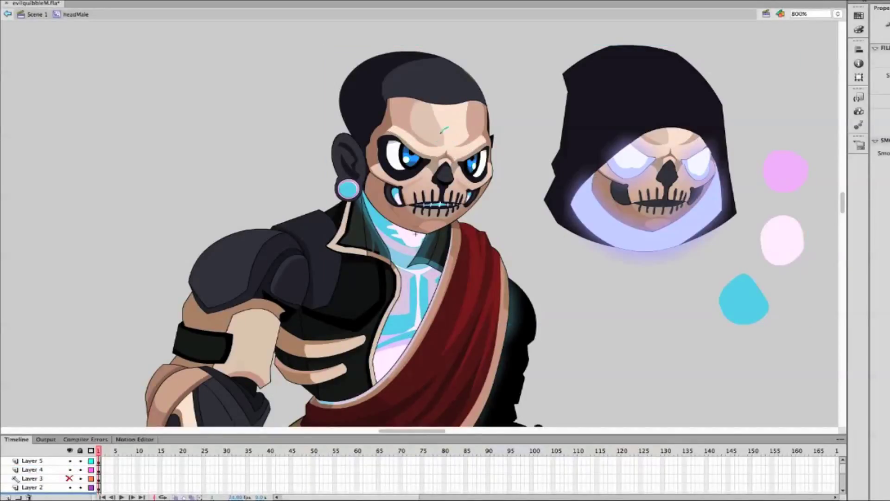
pyautogui.hotkey('ctrl', 'z')
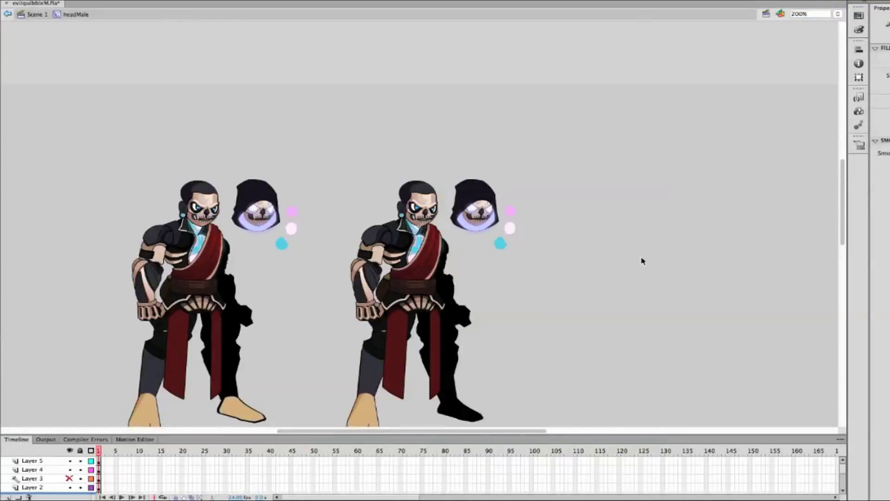
pyautogui.doubleClick(639, 268)
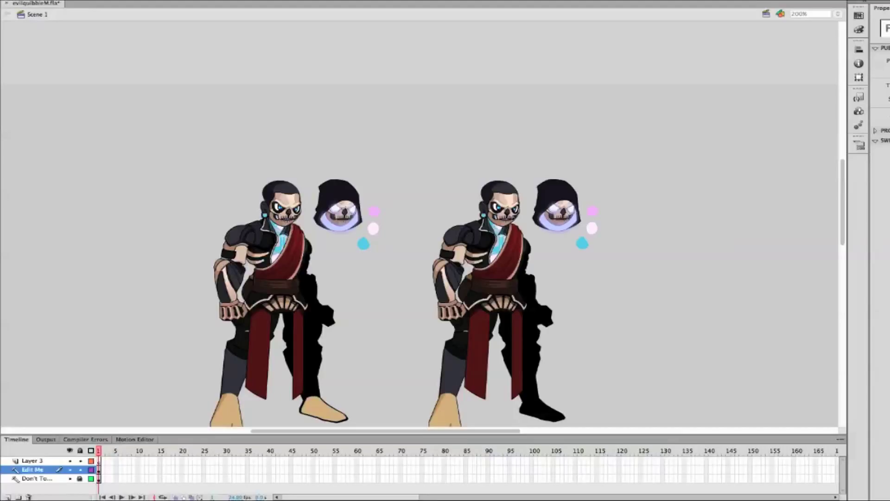
# Outline a shoulder plate over the dark shoulder pad on Layer 3 of the upper arm symbol
pyautogui.press('super+equal')
pyautogui.hscroll(3, 642, 278)
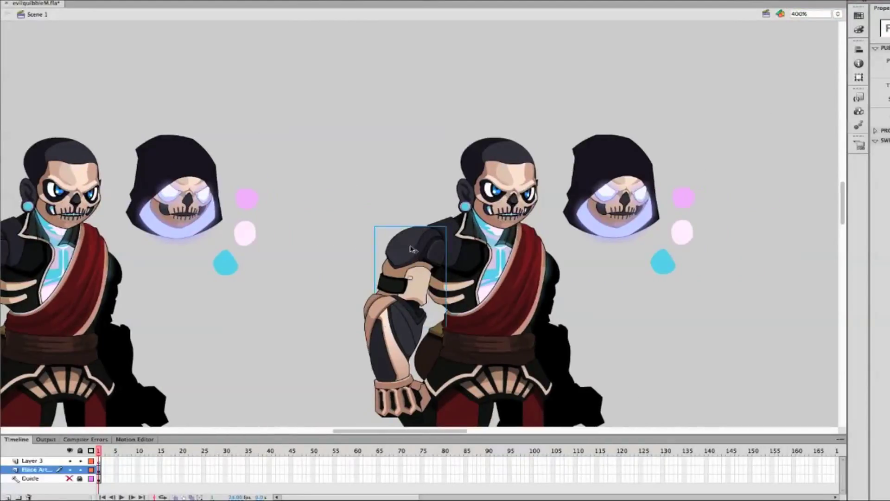
pyautogui.doubleClick(449, 250)
pyautogui.click(47, 460)
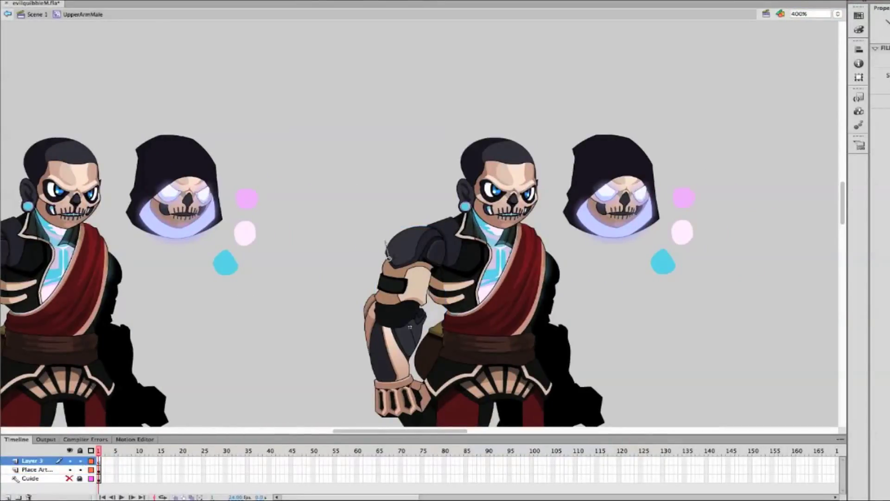
pyautogui.click(433, 225)
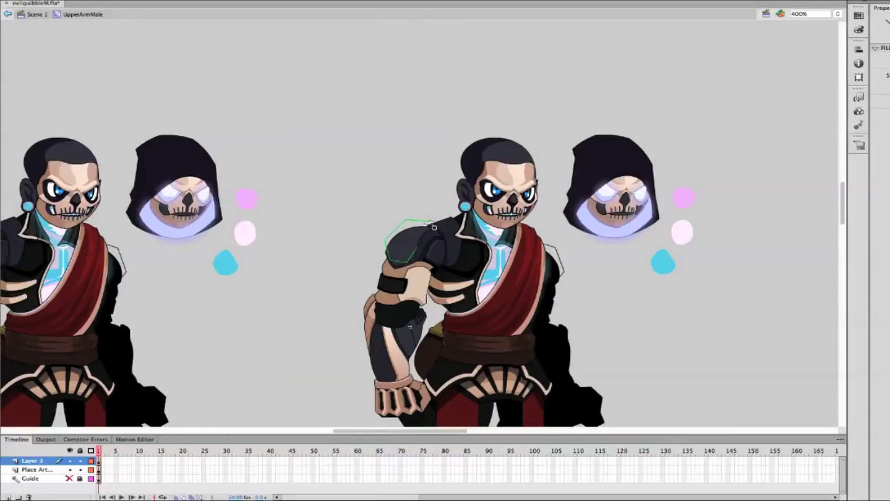
pyautogui.press('v')
pyautogui.moveTo(395, 230); pyautogui.dragTo(416, 259)
# Fill the new shoulder plate with the tan bone colour and clear its drawing outline
pyautogui.press('k')
pyautogui.click(407, 253)
pyautogui.press('Delete')
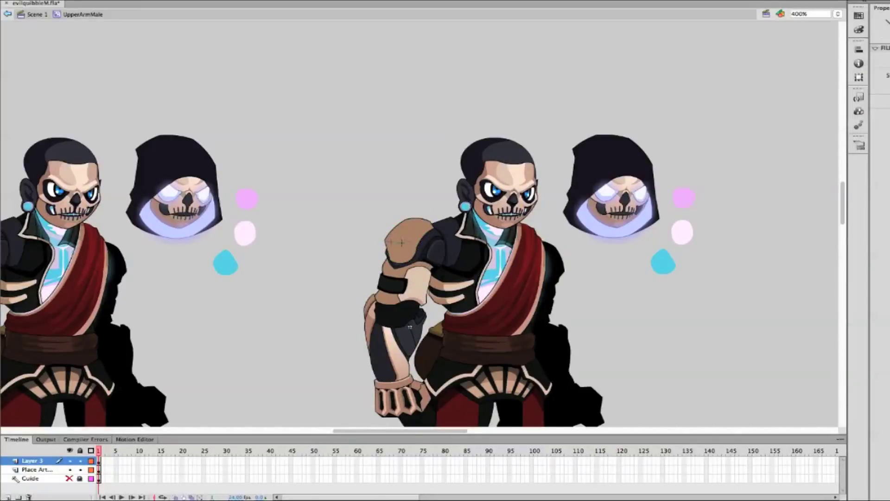
pyautogui.hotkey('ctrl', 'z')
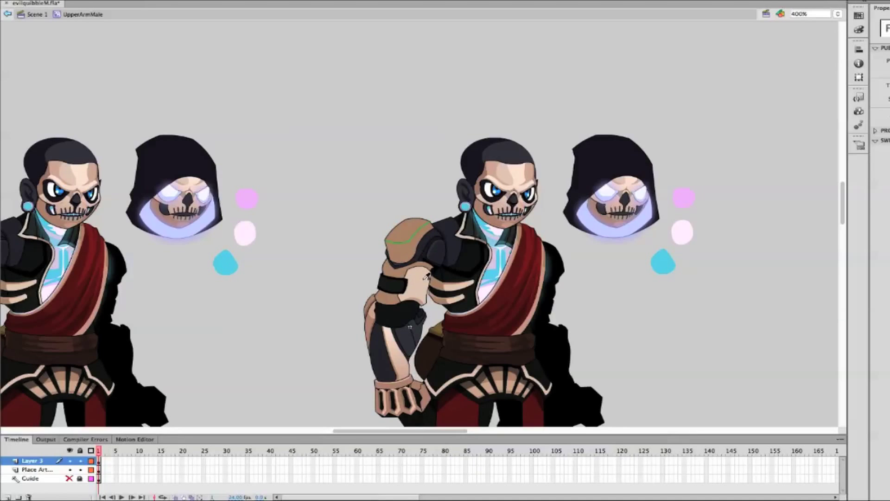
# Delete the green shading line from the tan shoulder plate and view the whole figure at 100%
pyautogui.press('Delete')
pyautogui.doubleClick(710, 302)
pyautogui.click(838, 13)
pyautogui.click(854, 16)
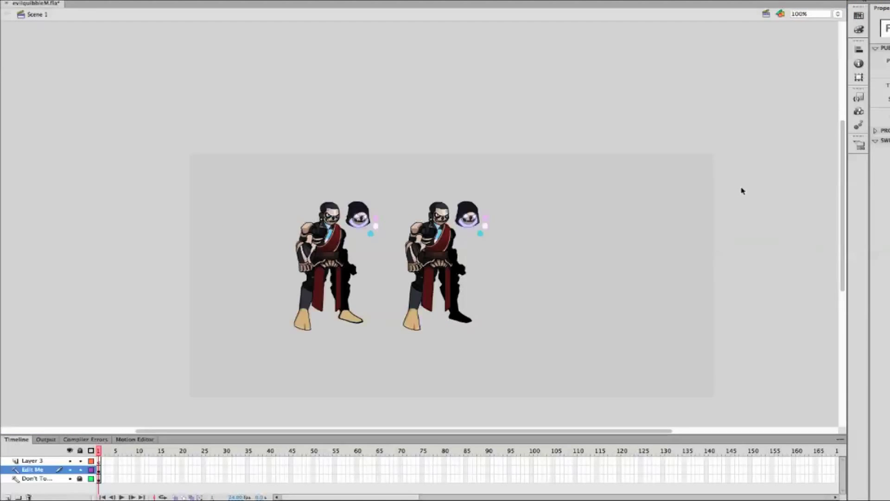
# Draw a cyan stripe along the dark forearm guard in the LowerArmMale symbol, working at 800%, and clear its green outline
pyautogui.click(807, 13)
pyautogui.write('800')
pyautogui.press('Return')
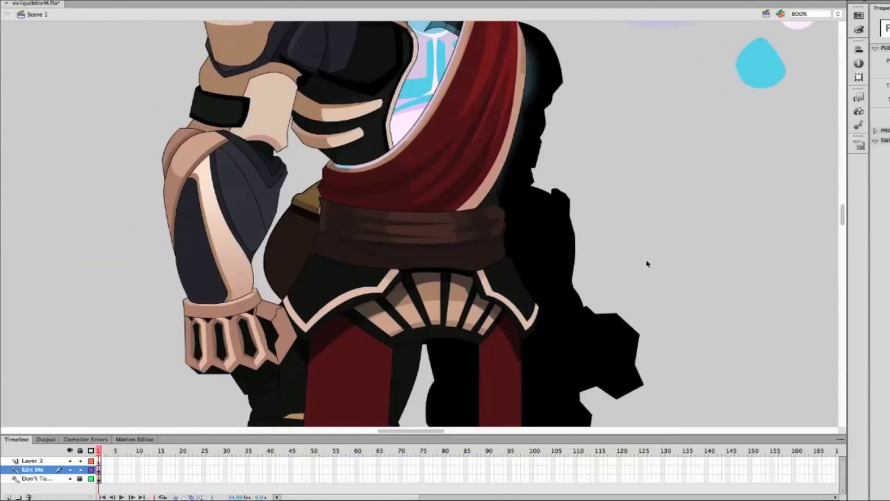
pyautogui.doubleClick(419, 293)
pyautogui.click(213, 280)
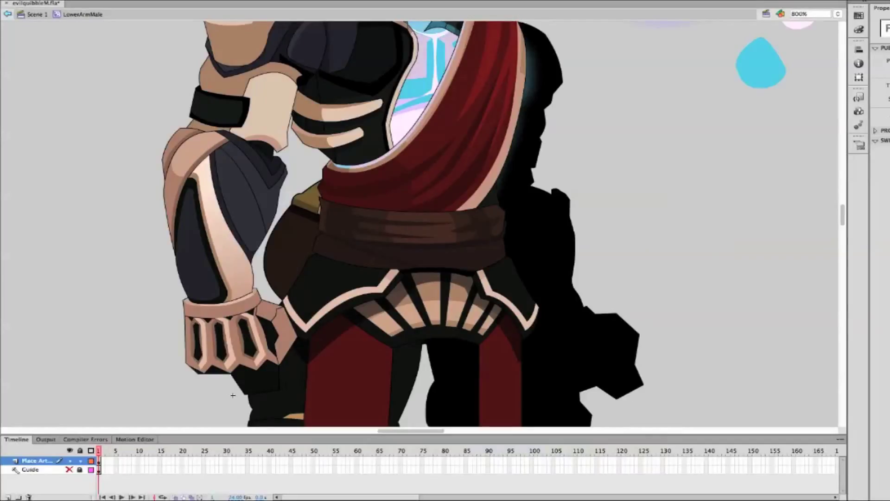
pyautogui.click(248, 193)
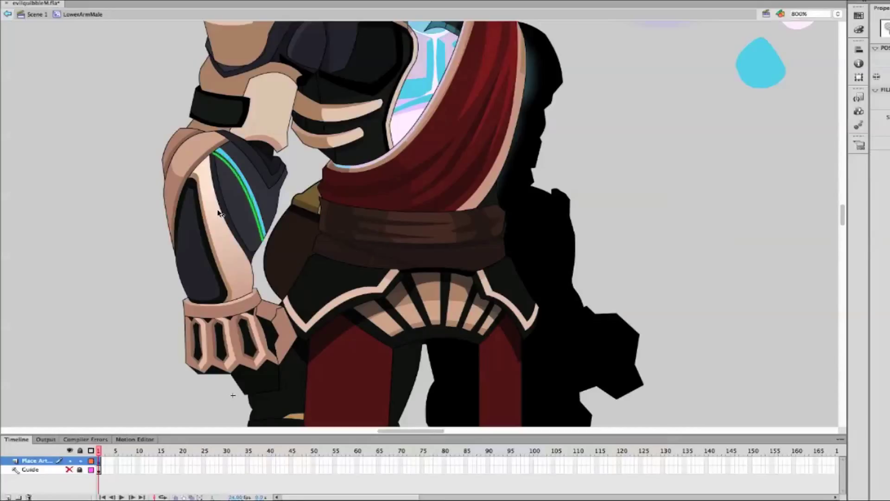
pyautogui.press('Escape')
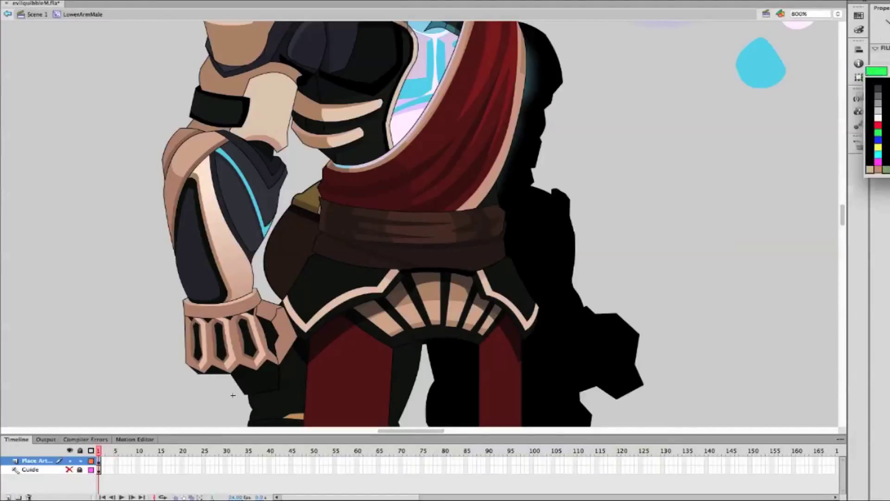
pyautogui.doubleClick(273, 195)
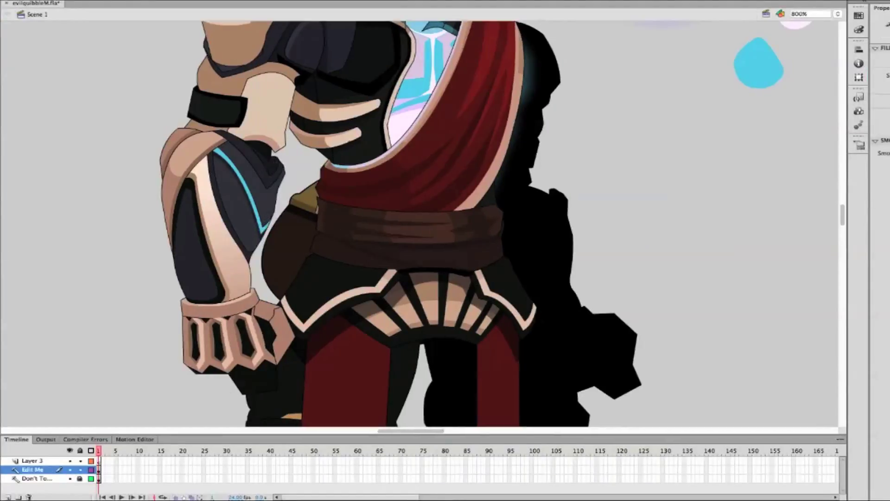
# Reopen the LowerArmMale symbol and add a lighter inner highlight to the cyan forearm stripe
pyautogui.doubleClick(283, 195)
pyautogui.click(291, 193)
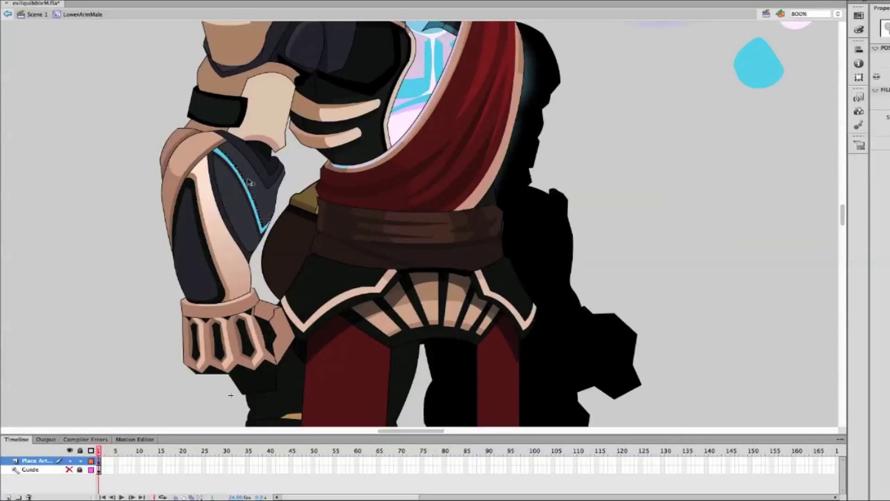
pyautogui.click(254, 206)
pyautogui.click(420, 227)
pyautogui.press('y')
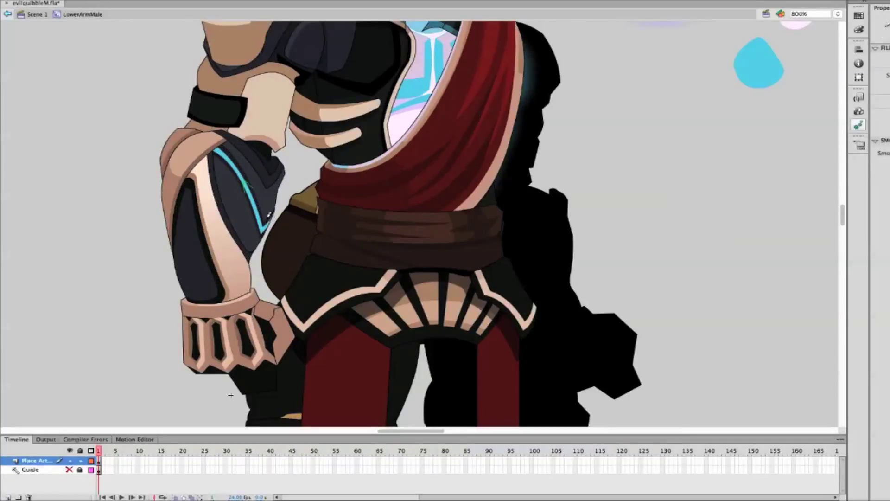
pyautogui.moveTo(265, 231)
pyautogui.mouseDown()
pyautogui.moveTo(246, 189)
pyautogui.moveTo(265, 230)
pyautogui.mouseUp()
# Open the UpperArmMale symbol and shift the shoulder plate on Layer 3 slightly outward from the body
pyautogui.scroll(5, 654, 189)
pyautogui.doubleClick(281, 132)
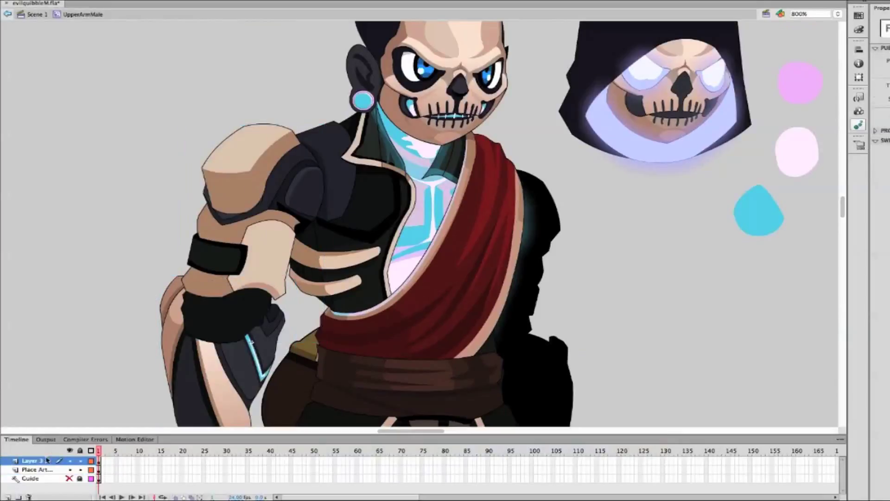
pyautogui.click(281, 132)
pyautogui.hotkey('ctrl', 'g')
pyautogui.click(300, 84)
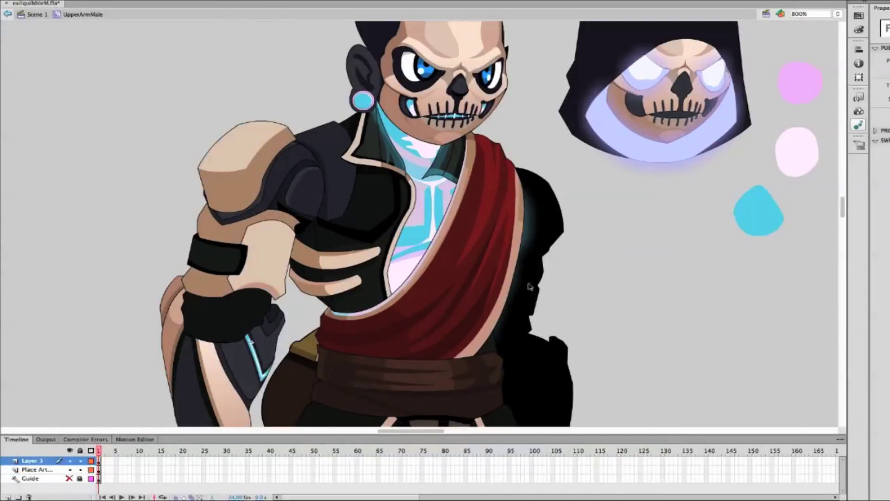
# Add a new layer above Layer 3 and outline a looped armour band with an inner opening beside the shoulder plate
pyautogui.click(8, 497)
pyautogui.press('b')
pyautogui.moveTo(287, 148)
pyautogui.mouseDown()
pyautogui.moveTo(313, 139)
pyautogui.moveTo(338, 173)
pyautogui.moveTo(325, 196)
pyautogui.mouseUp()
pyautogui.moveTo(260, 222); pyautogui.dragTo(254, 221)
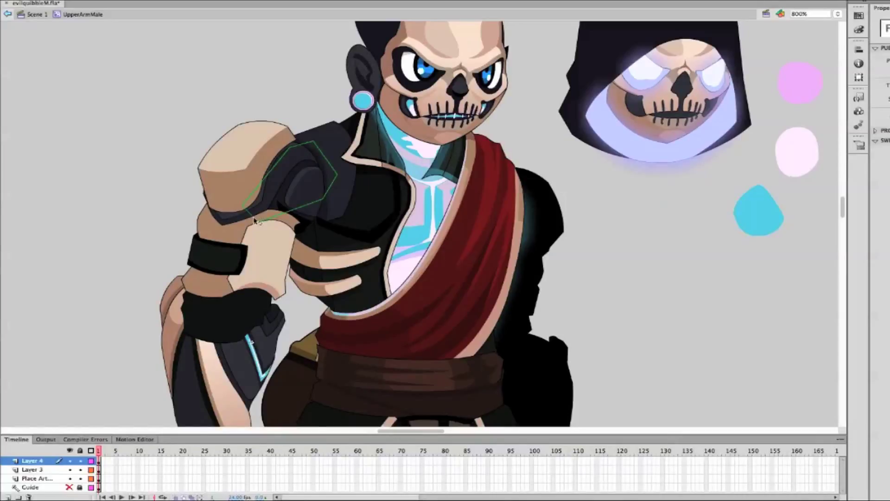
pyautogui.moveTo(291, 151)
pyautogui.mouseDown()
pyautogui.moveTo(339, 172)
pyautogui.moveTo(304, 161)
pyautogui.moveTo(314, 156)
pyautogui.moveTo(257, 213)
pyautogui.mouseUp()
# Fill the looped shoulder band with the tan bone colour, clear its green outline and view the figure at 200%
pyautogui.press('k')
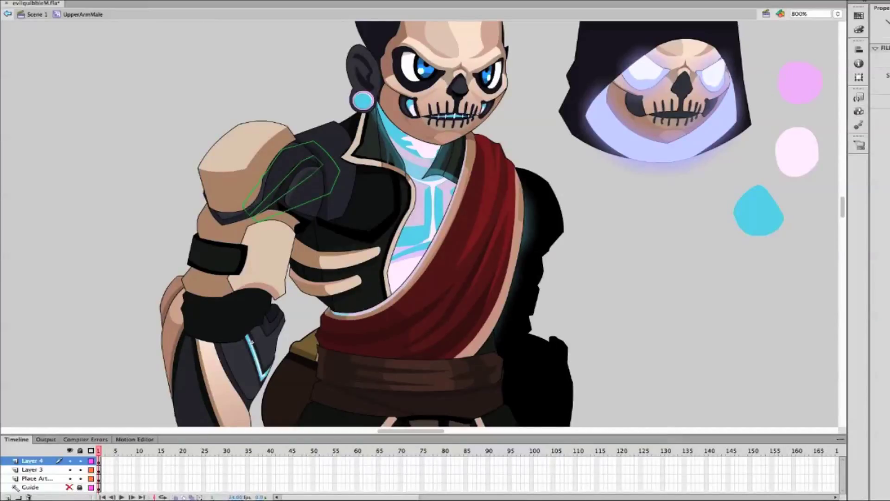
pyautogui.click(259, 209)
pyautogui.moveTo(324, 165)
pyautogui.mouseDown()
pyautogui.moveTo(313, 161)
pyautogui.moveTo(308, 188)
pyautogui.mouseUp()
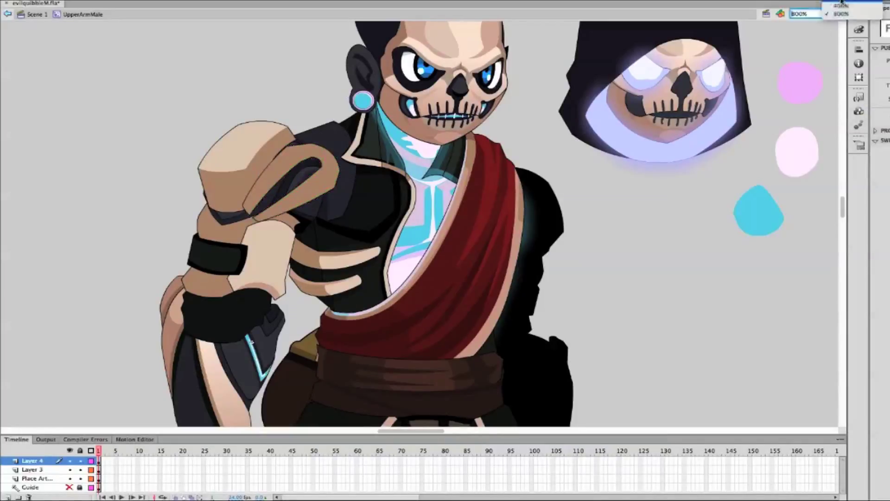
pyautogui.doubleClick(622, 249)
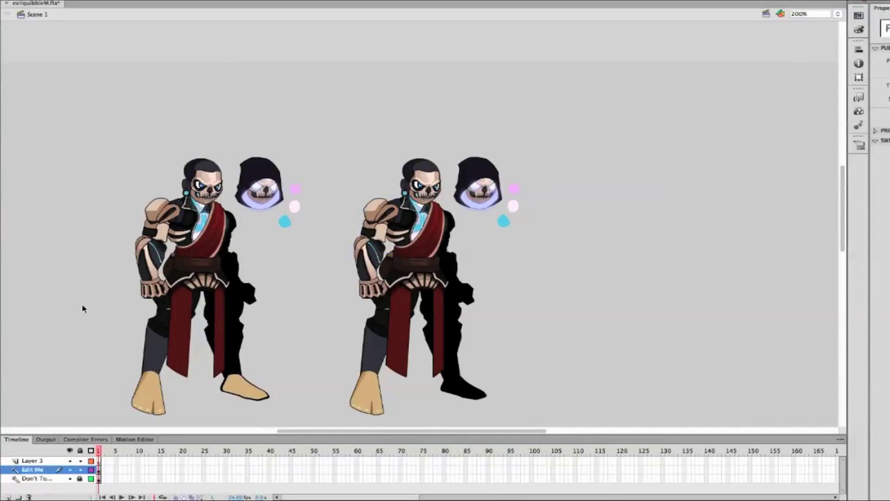
# Return to the upper arm symbol at 800% and shade the inner edges of the looped band with a darker brown
pyautogui.click(837, 14)
pyautogui.click(808, 56)
pyautogui.doubleClick(319, 173)
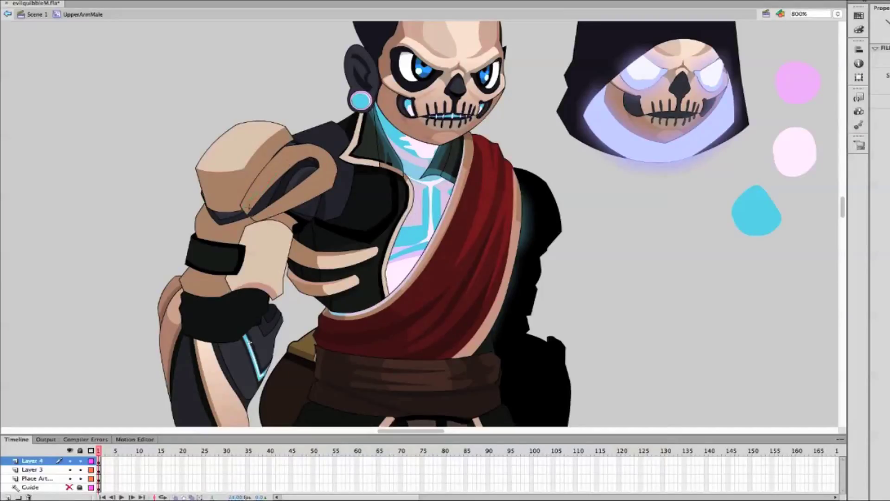
pyautogui.click(246, 226)
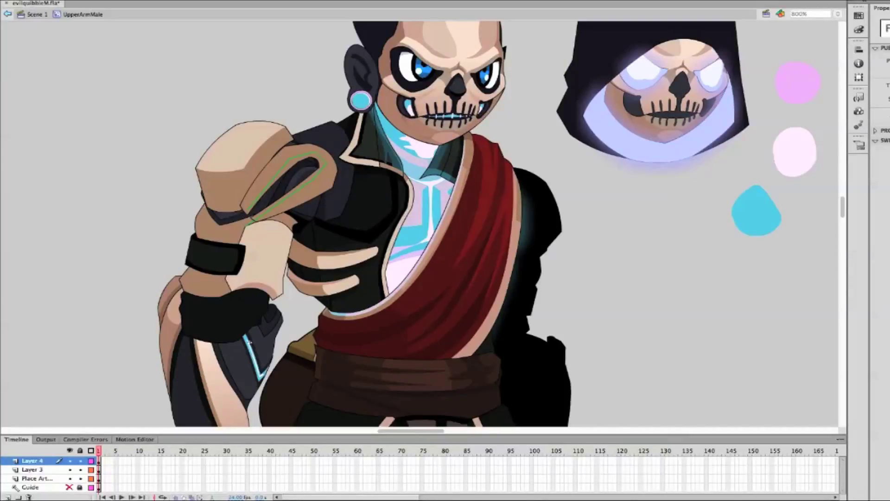
pyautogui.moveTo(308, 158)
pyautogui.mouseDown()
pyautogui.moveTo(327, 168)
pyautogui.moveTo(323, 154)
pyautogui.mouseUp()
pyautogui.press('b')
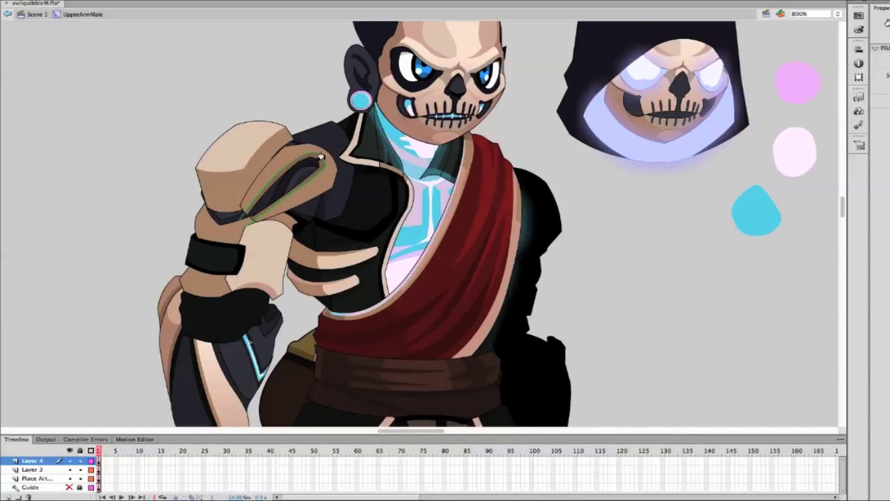
pyautogui.press('v')
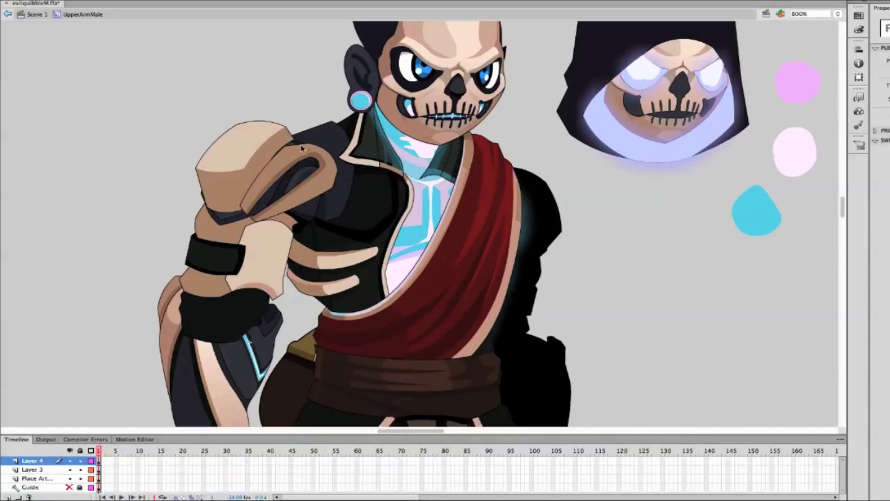
pyautogui.press('b')
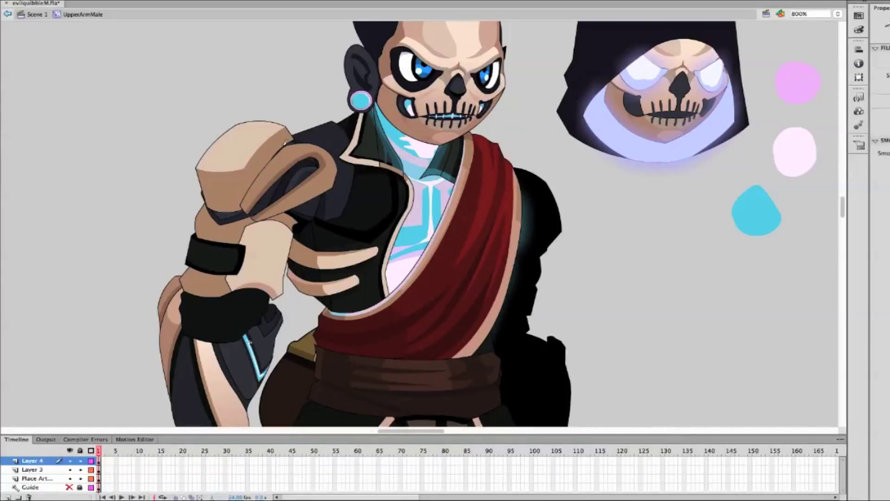
pyautogui.moveTo(330, 182); pyautogui.dragTo(335, 176)
pyautogui.press('v')
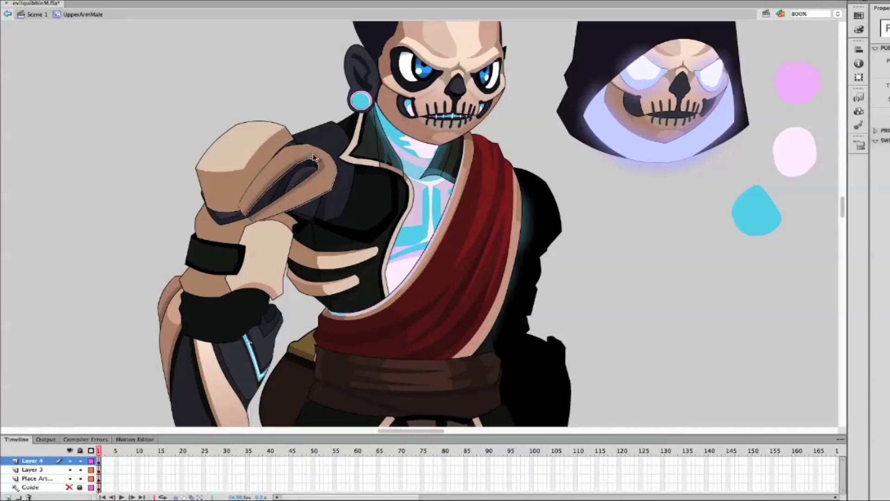
# Add a light tan highlight to the curved end of the looped band and view the whole figure
pyautogui.press('b')
pyautogui.moveTo(284, 148); pyautogui.dragTo(350, 196)
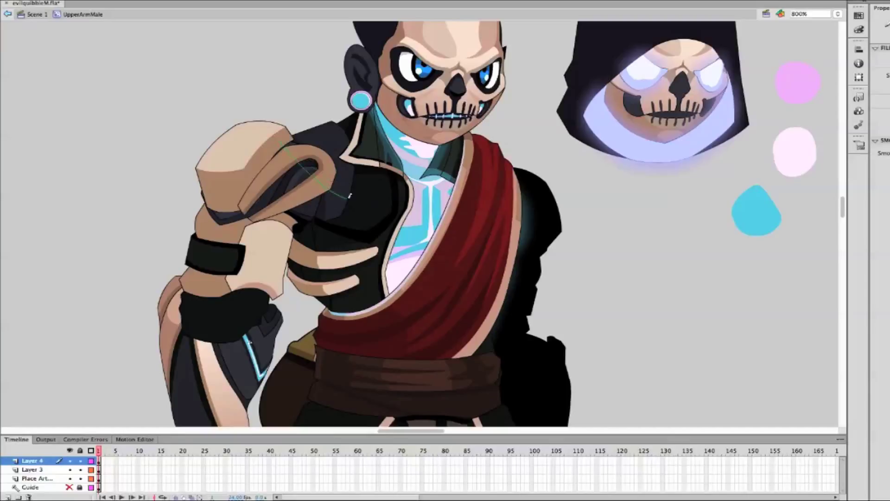
pyautogui.press('v')
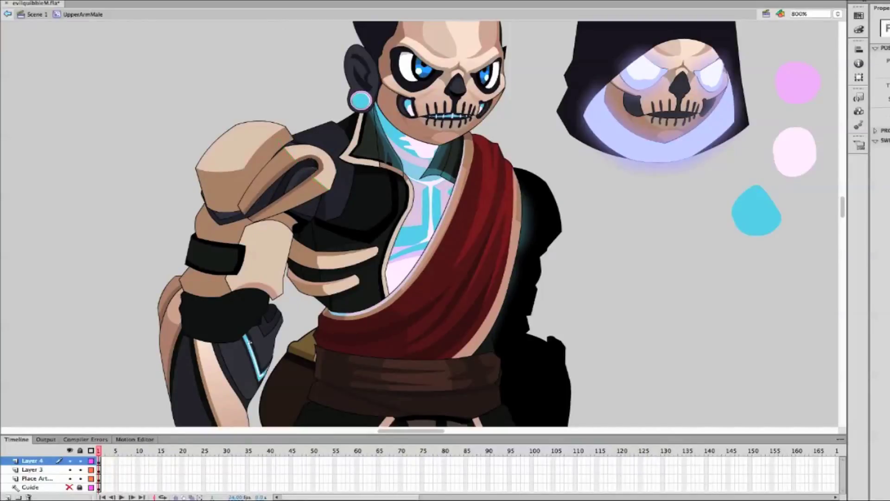
pyautogui.press('b')
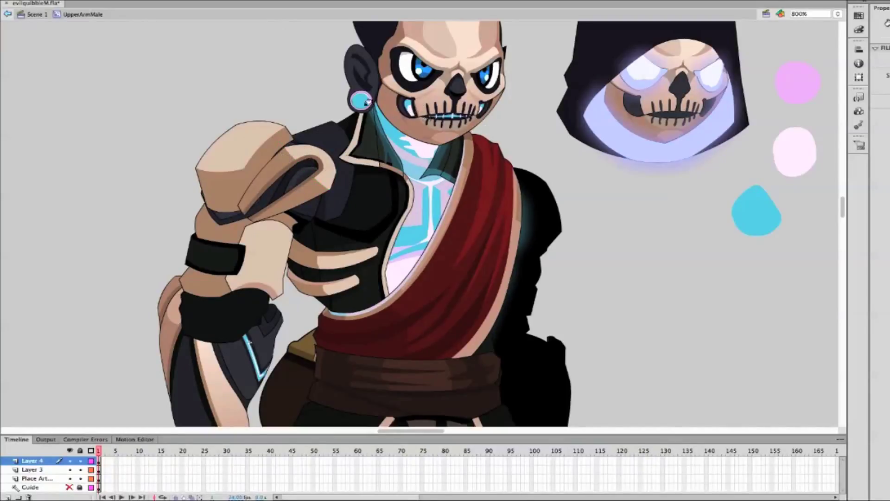
pyautogui.moveTo(277, 152); pyautogui.dragTo(322, 202)
pyautogui.press('v')
pyautogui.hotkey('ctrl', '1')
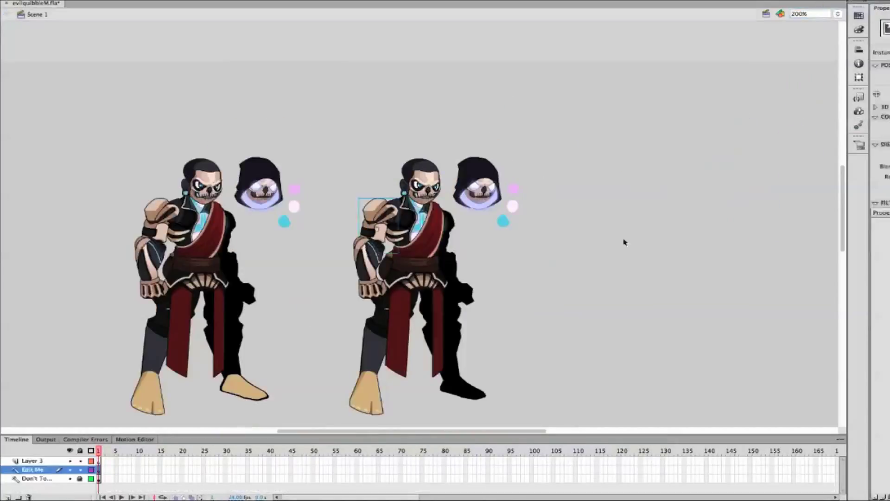
# Add a narrow edge strip between the light and shaded areas of the shoulder plate on Layer 3
pyautogui.hotkey('ctrl', '8')
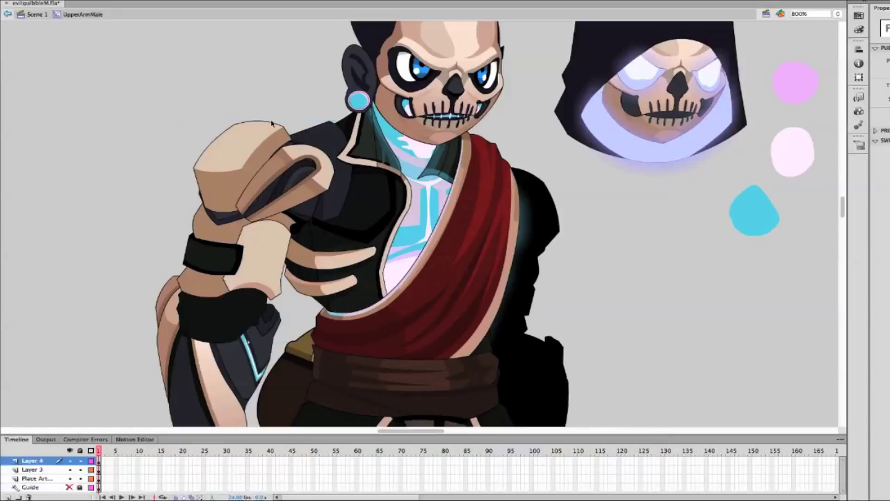
pyautogui.click(233, 168)
pyautogui.press('q')
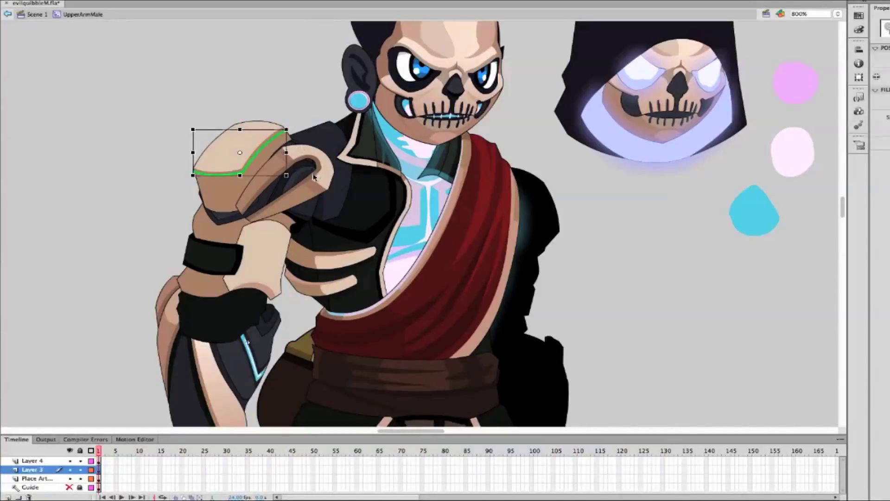
pyautogui.press('k')
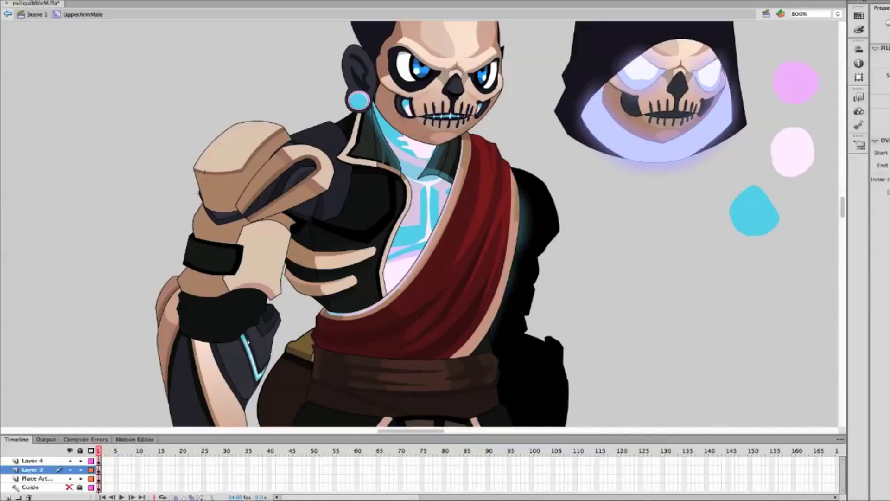
# Draw a dark grey circular stud with a darker rim on the lower shoulder plate and remove the spare circles
pyautogui.click(144, 200)
pyautogui.click(587, 275)
pyautogui.click(144, 200)
pyautogui.moveTo(158, 202); pyautogui.dragTo(228, 195)
pyautogui.press('q')
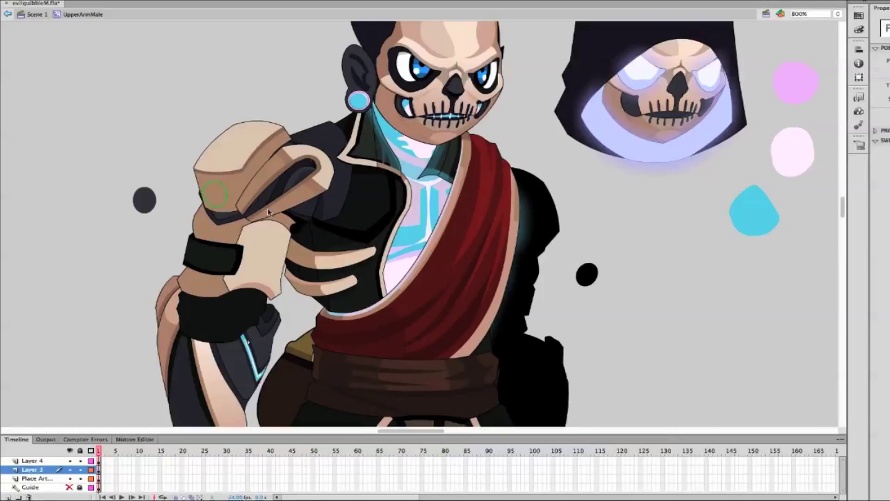
pyautogui.click(218, 197)
pyautogui.press('Delete')
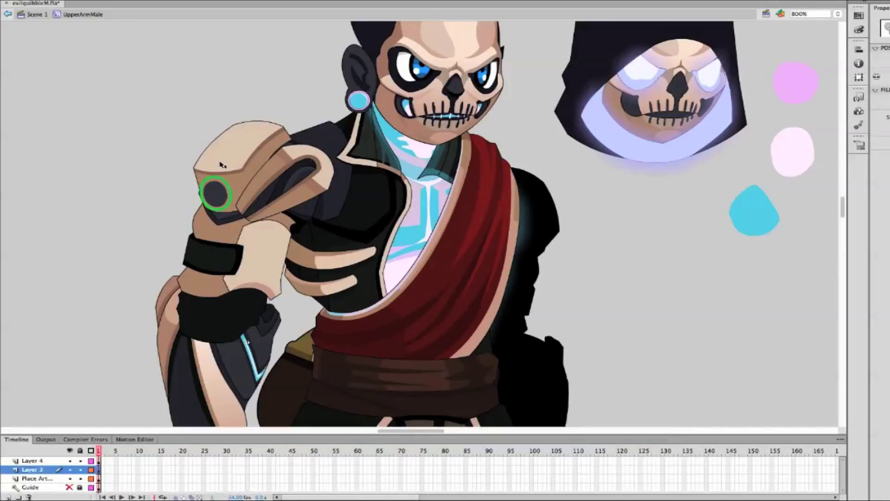
pyautogui.click(637, 247)
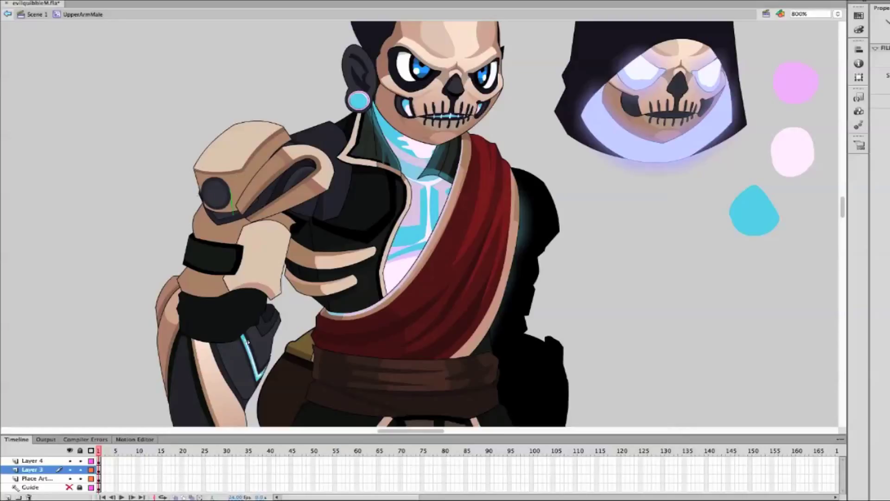
# Extend a dark shape from the stud down to the shoulder pad and shade the stud's inner edge
pyautogui.moveTo(204, 227); pyautogui.dragTo(195, 137)
pyautogui.click(222, 189)
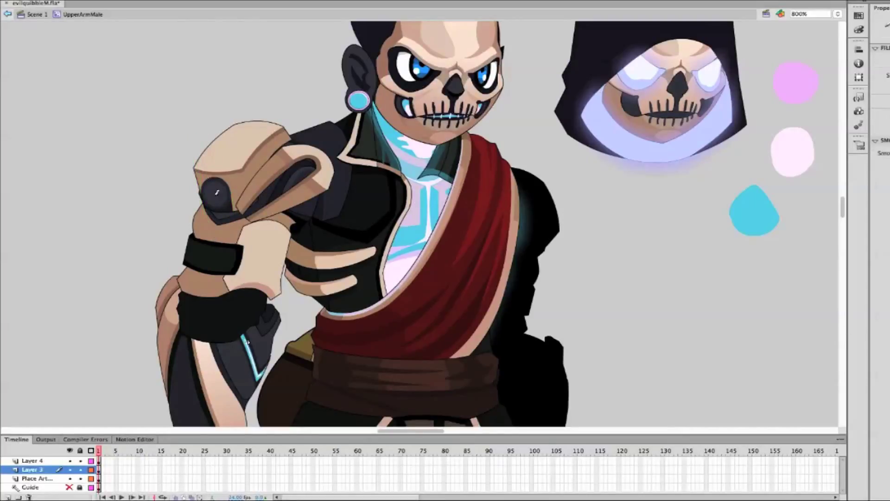
pyautogui.moveTo(196, 190)
pyautogui.mouseDown()
pyautogui.moveTo(235, 188)
pyautogui.moveTo(197, 185)
pyautogui.moveTo(235, 185)
pyautogui.moveTo(206, 204)
pyautogui.moveTo(216, 166)
pyautogui.moveTo(241, 214)
pyautogui.moveTo(232, 169)
pyautogui.mouseUp()
pyautogui.click(685, 213)
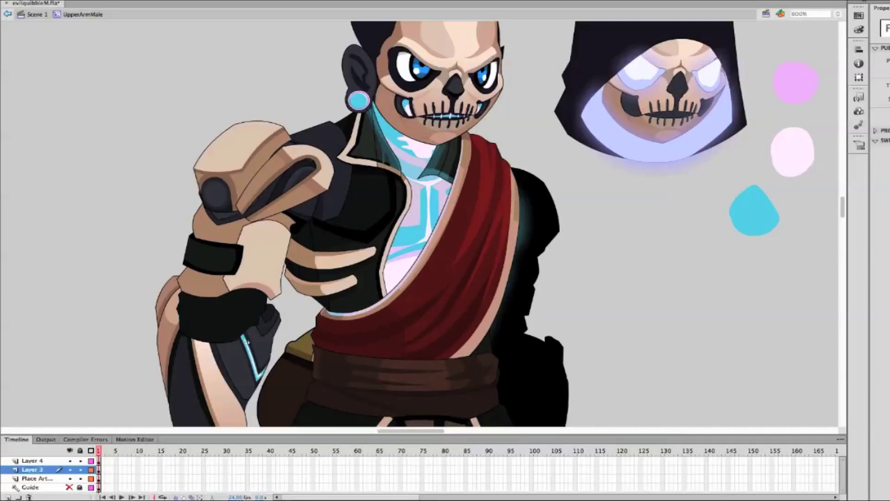
# Darken the opening of the looped band on Layer 4 and add a shadow along the band's lower edge
pyautogui.click(283, 184)
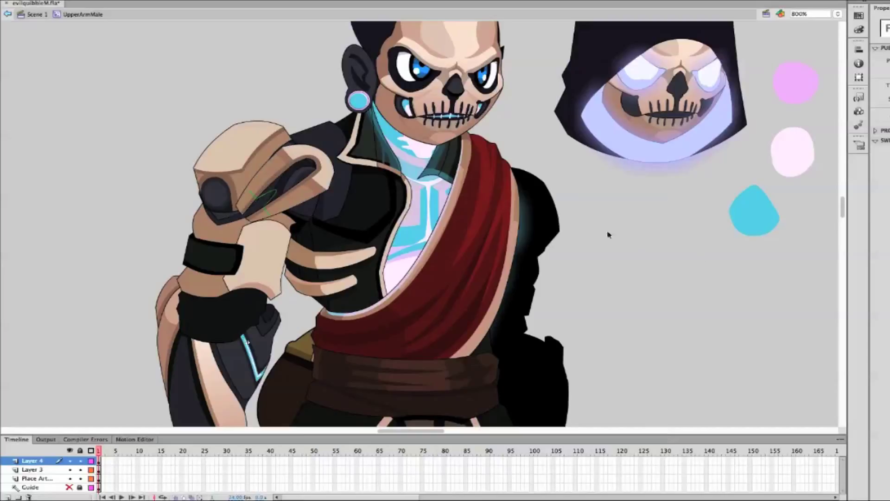
pyautogui.click(883, 63)
pyautogui.click(870, 88)
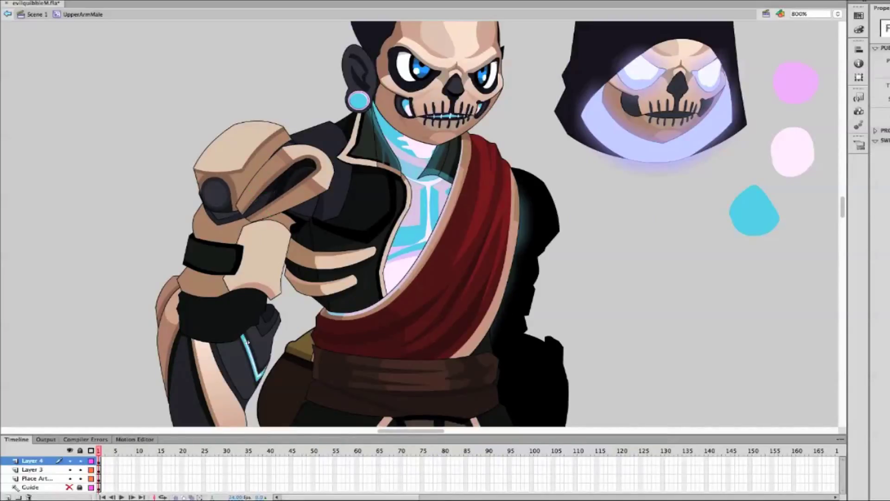
pyautogui.click(320, 208)
pyautogui.click(335, 177)
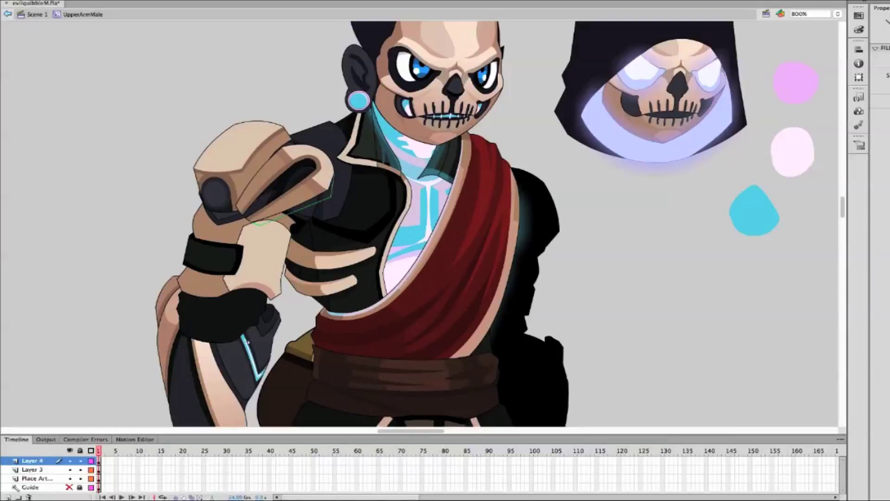
pyautogui.press('v')
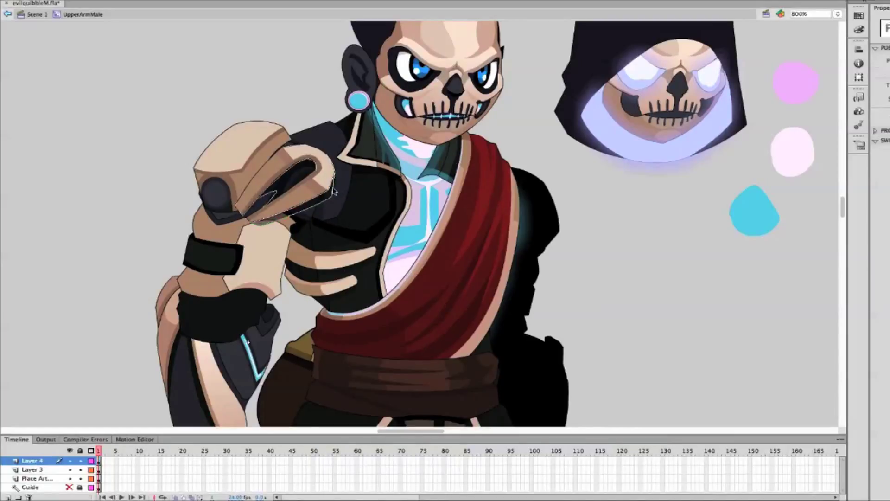
pyautogui.click(151, 231)
# Hide Layer 4 and add a dark shadow along the shoulder plate's lower and inner edge on Layer 3
pyautogui.click(69, 461)
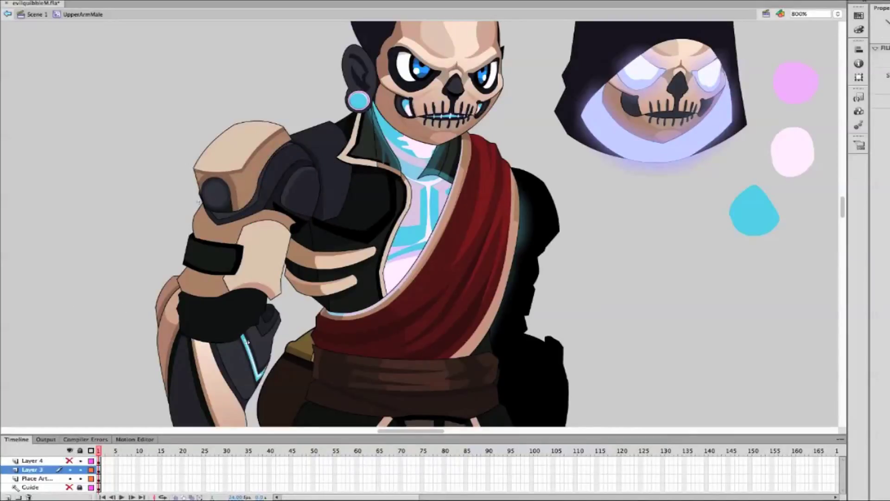
pyautogui.click(278, 178)
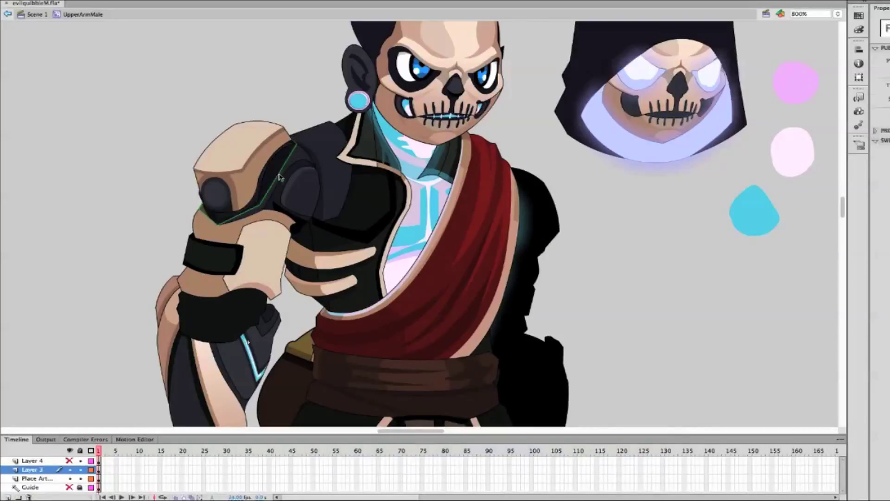
pyautogui.doubleClick(623, 265)
pyautogui.click(838, 14)
pyautogui.click(845, 5)
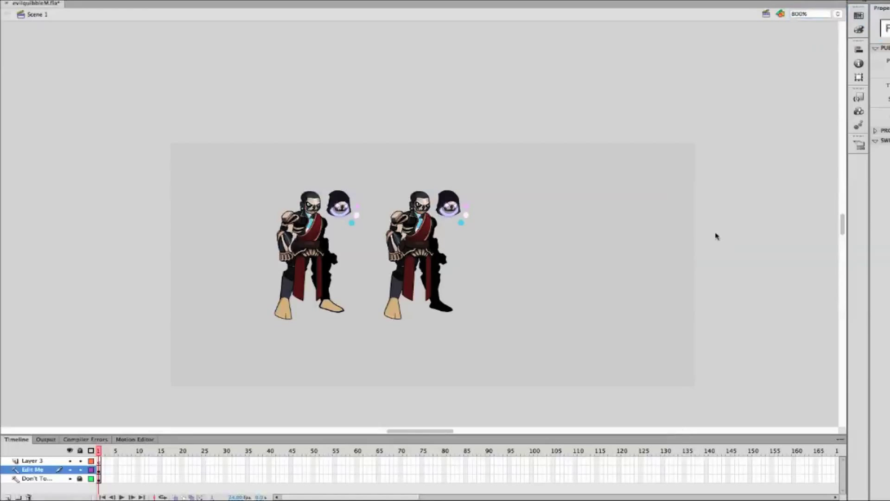
pyautogui.hotkey('ctrl', '8')
pyautogui.scroll(3, 695, 259)
pyautogui.doubleClick(276, 176)
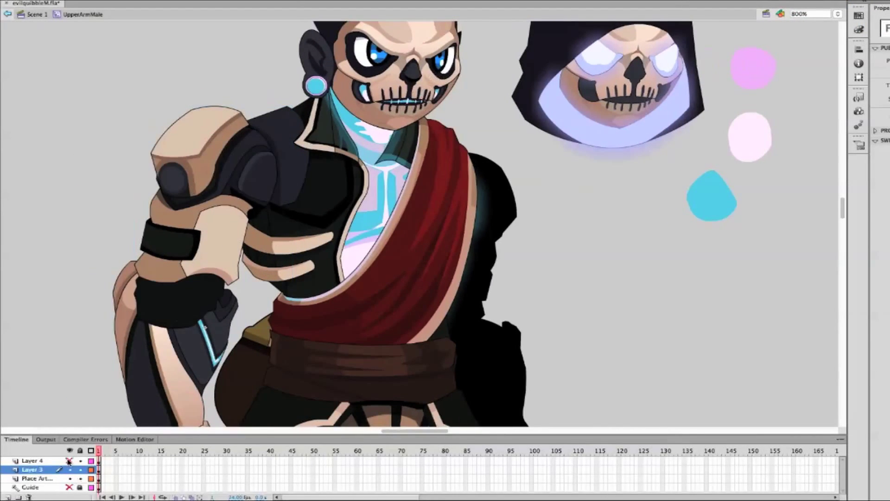
# Place a rotated copy of the looped band on a new Layer 5 behind the outer side of the shoulder plate
pyautogui.rightClick(81, 268)
pyautogui.click(102, 294)
pyautogui.click(858, 78)
pyautogui.moveTo(459, 184); pyautogui.dragTo(180, 128)
pyautogui.click(180, 128)
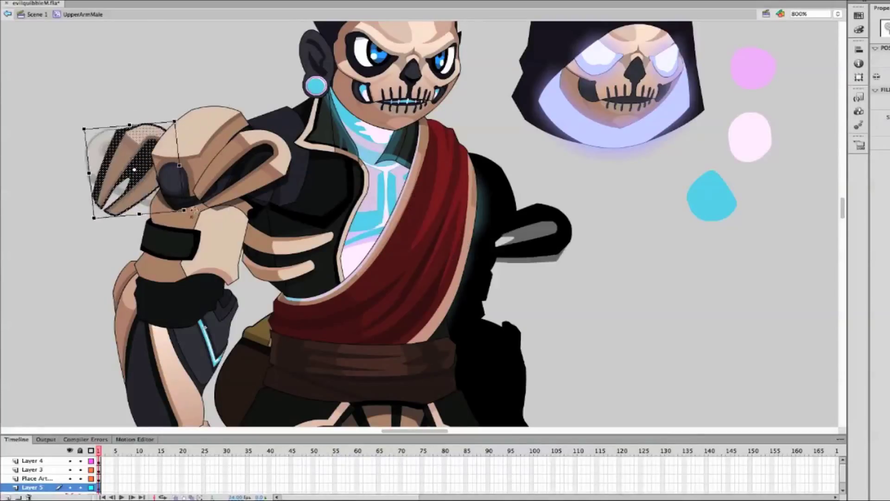
pyautogui.hotkey('ctrl', 'z')
pyautogui.click(222, 148)
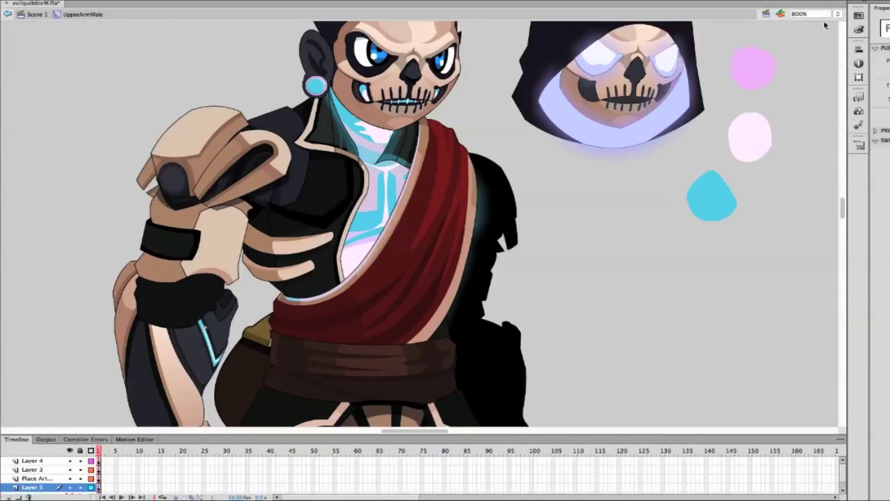
pyautogui.click(830, 12)
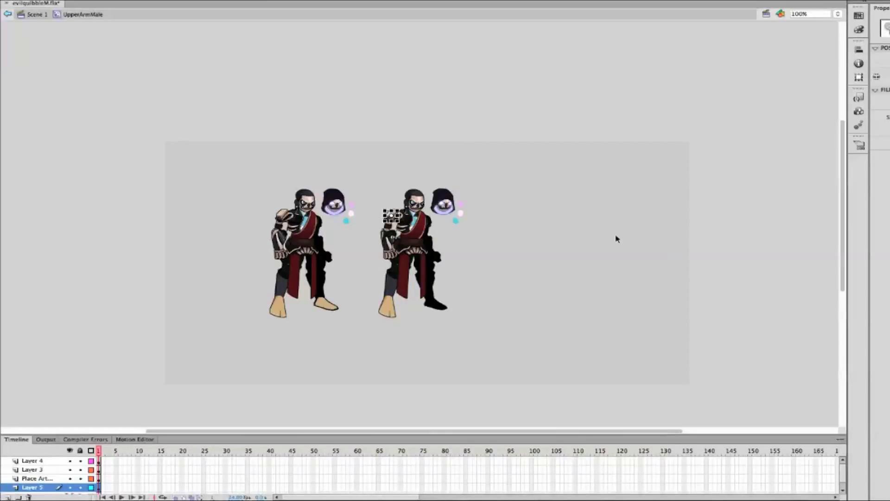
pyautogui.hotkey('ctrl', '8')
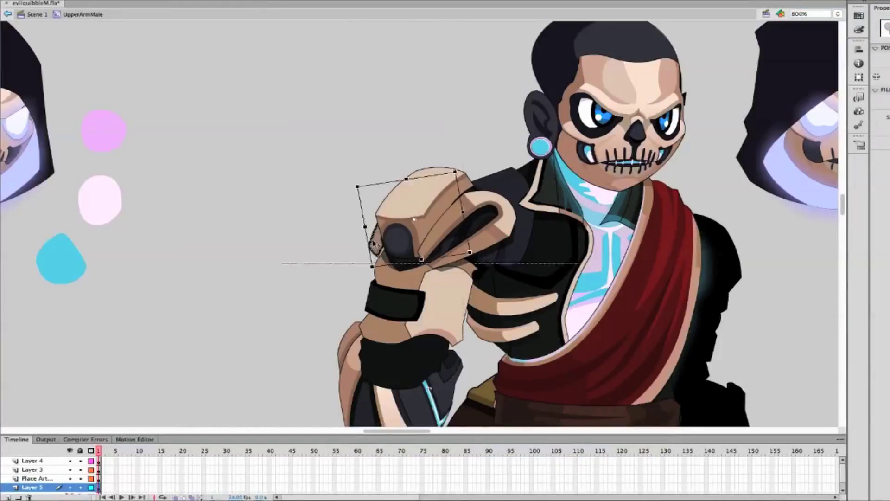
# Shade the piece sticking out behind the shoulder plate darker beside the stud and view the whole figure
pyautogui.click(429, 208)
pyautogui.press('b')
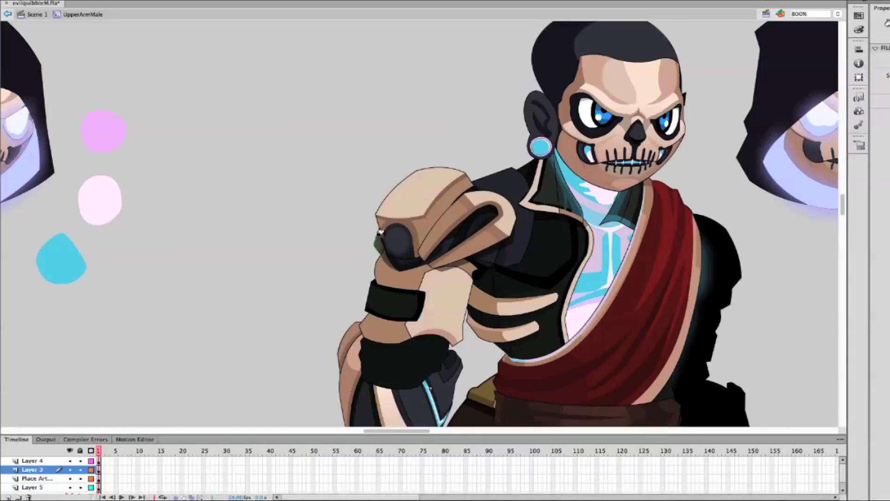
pyautogui.moveTo(382, 206); pyautogui.dragTo(449, 187)
pyautogui.press('v')
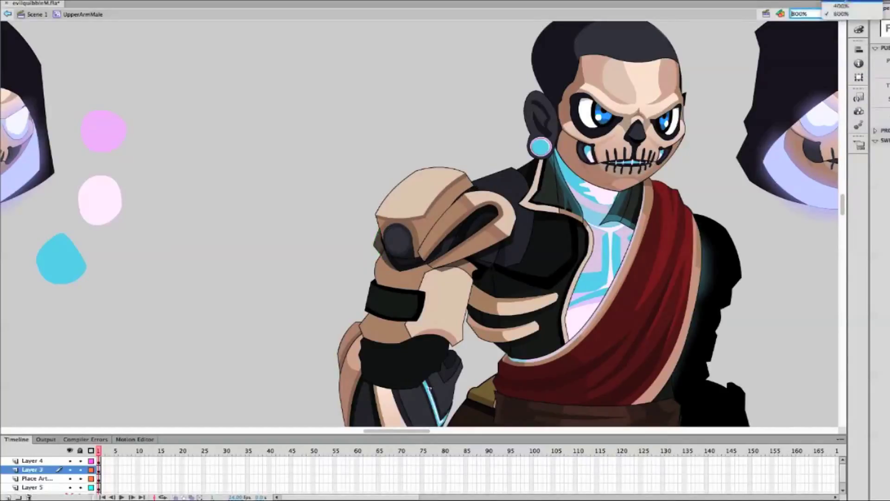
pyautogui.hotkey('ctrl', 'e')
pyautogui.hotkey('ctrl', '=')
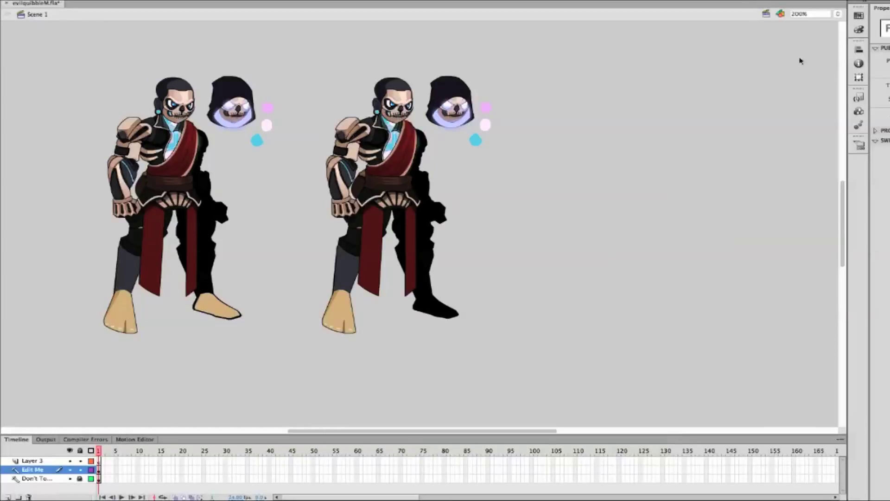
# Enlarge the belt and hanging cloth artwork slightly and check it on the whole figure
pyautogui.hotkey('ctrl', 'e')
pyautogui.hotkey('ctrl', 'a')
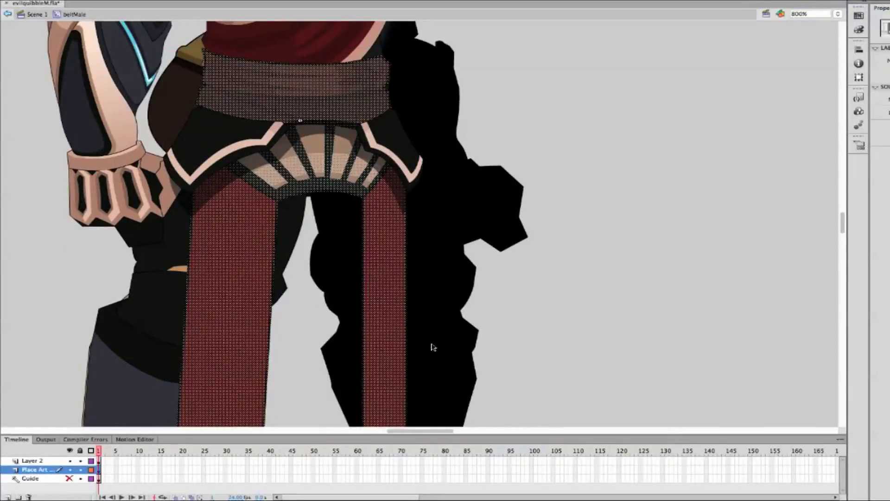
pyautogui.press('q')
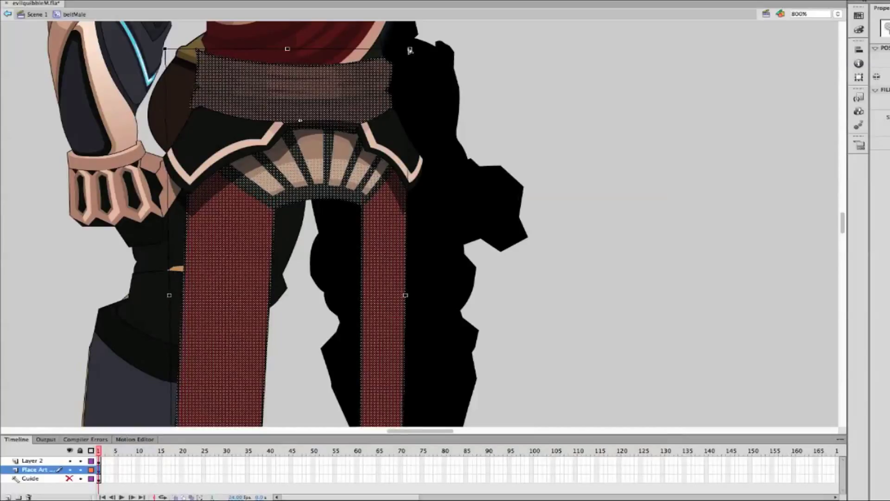
pyautogui.click(642, 146)
pyautogui.hotkey('ctrl', '-')
pyautogui.hotkey('ctrl', '-')
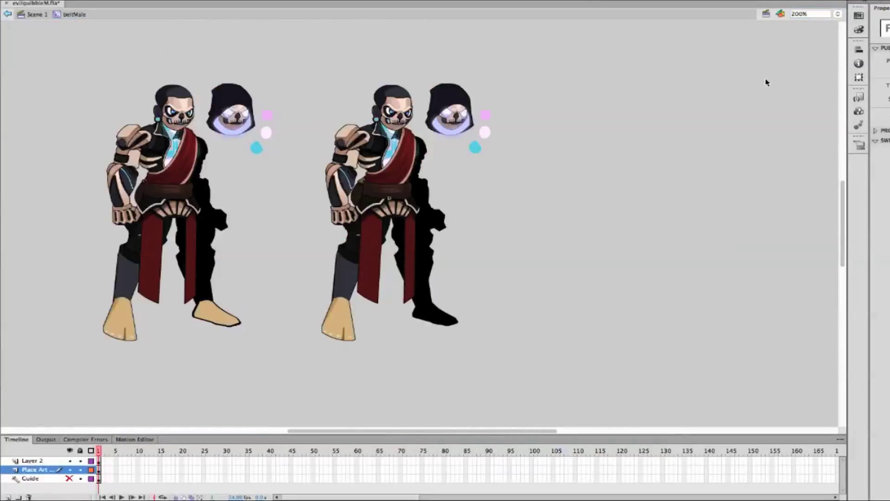
pyautogui.hotkey('ctrl', 'a')
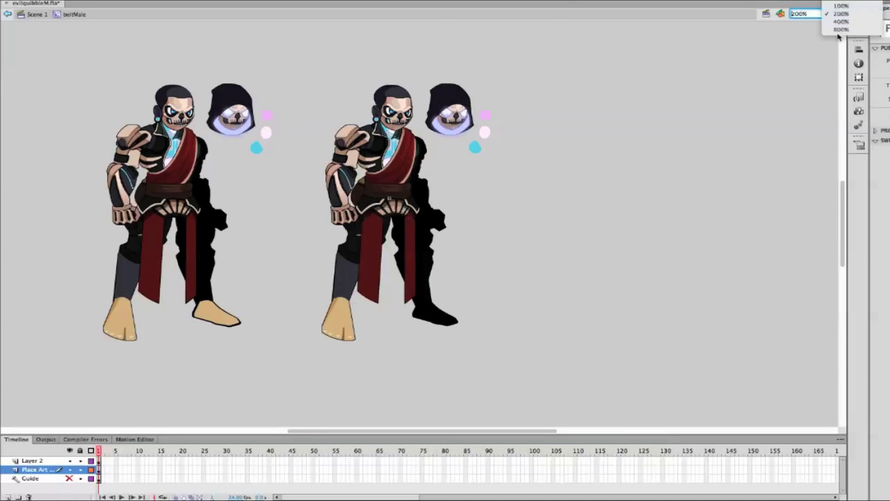
pyautogui.hotkey('ctrl', '=')
pyautogui.hotkey('ctrl', '=')
pyautogui.scroll(5, 254, 195)
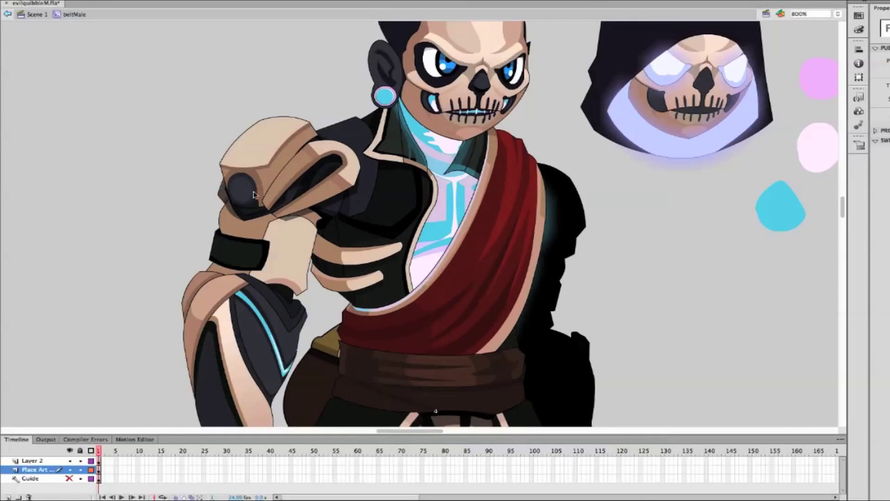
# Add a glowing cyan ring around the dark stud on the shoulder plate
pyautogui.doubleClick(255, 195)
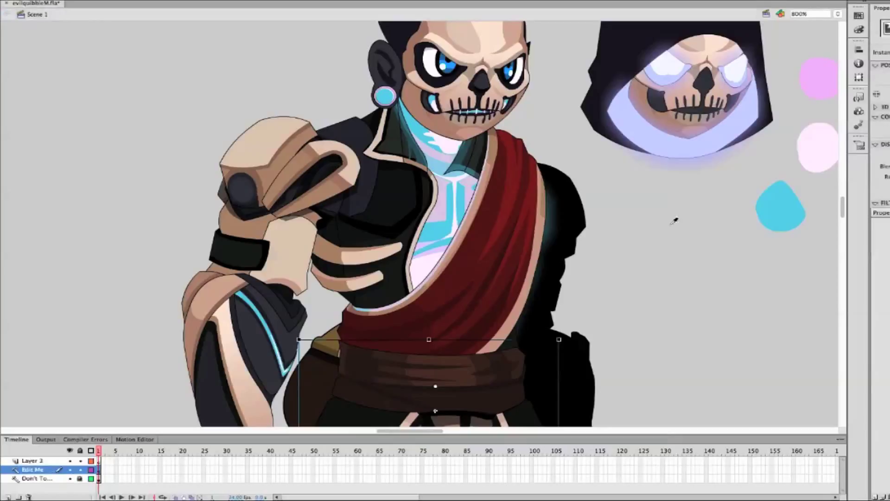
pyautogui.doubleClick(258, 253)
pyautogui.press('v')
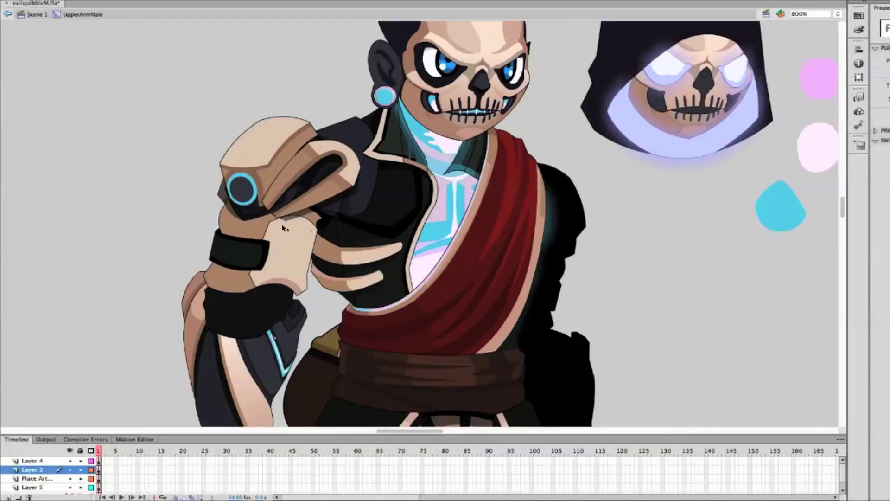
# Add a shading strip along the top and outer edge of the upper arm's light area
pyautogui.click(305, 246)
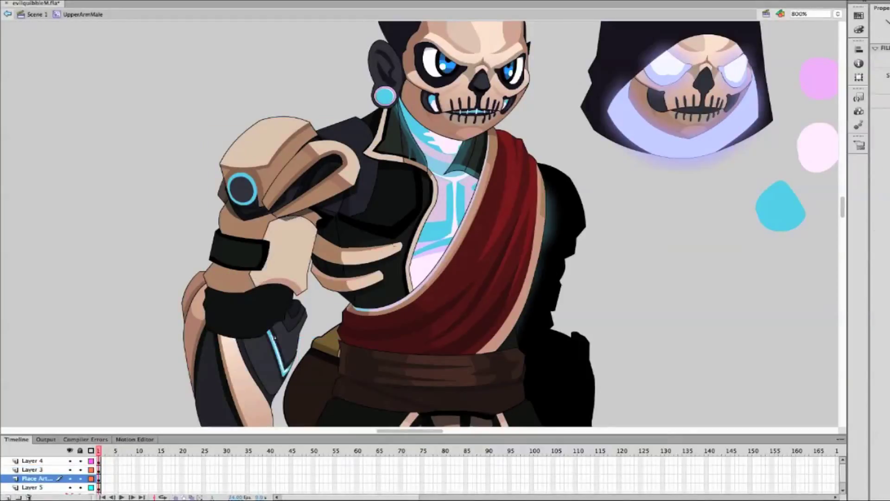
pyautogui.moveTo(267, 278); pyautogui.dragTo(316, 232)
pyautogui.press('v')
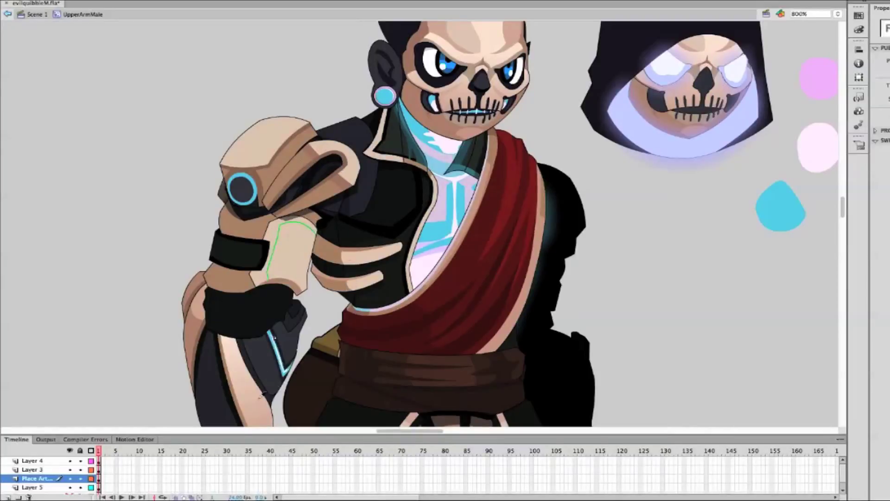
pyautogui.click(287, 253)
pyautogui.click(412, 139)
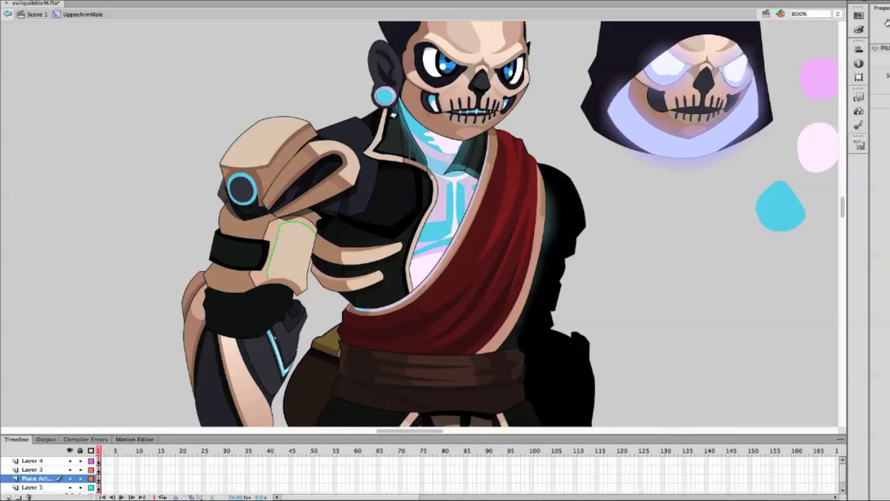
pyautogui.scroll(-5, 423, 273)
pyautogui.scroll(3, 424, 271)
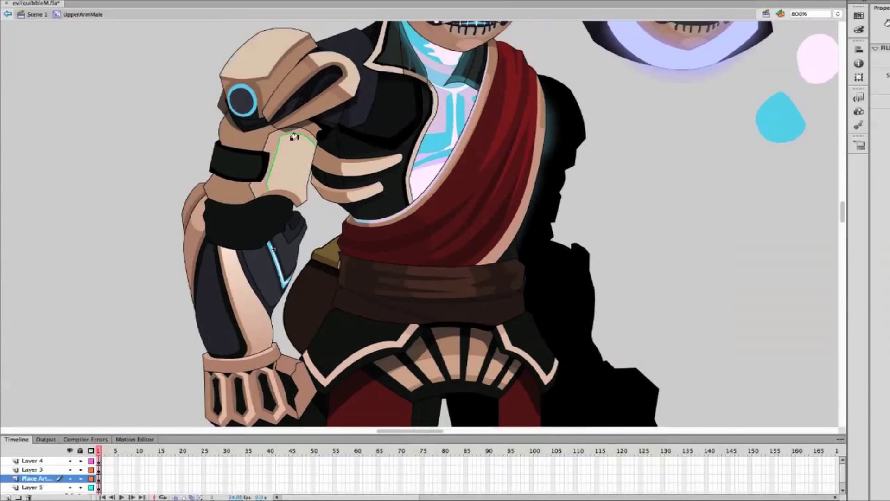
pyautogui.doubleClick(675, 258)
pyautogui.scroll(1, 676, 257)
# Hide Layers 3 and 4 and draw a pointed bone rim with dark shading beneath the shoulder pad
pyautogui.doubleClick(273, 186)
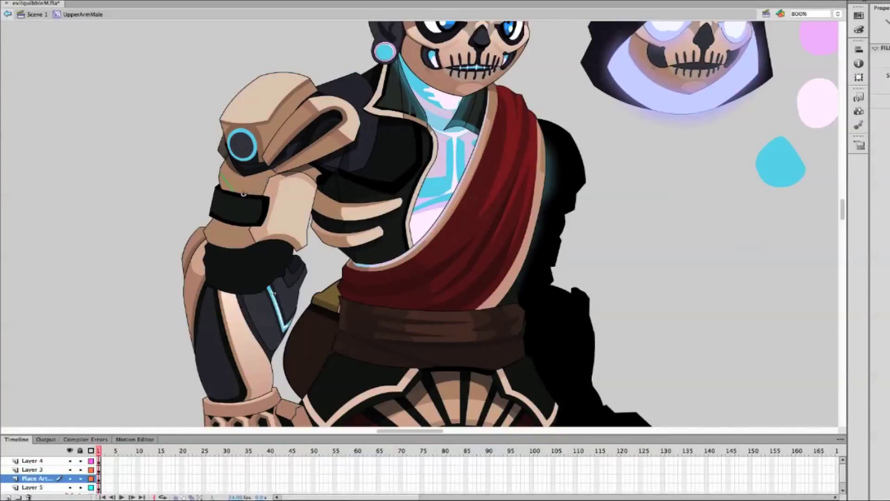
pyautogui.click(219, 181)
pyautogui.moveTo(70, 460); pyautogui.dragTo(70, 469)
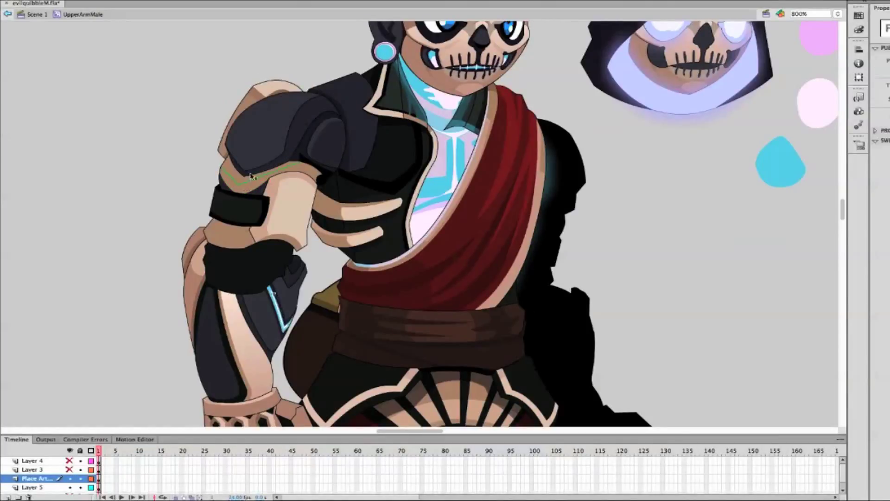
pyautogui.click(288, 173)
pyautogui.click(262, 172)
pyautogui.click(249, 173)
pyautogui.click(239, 188)
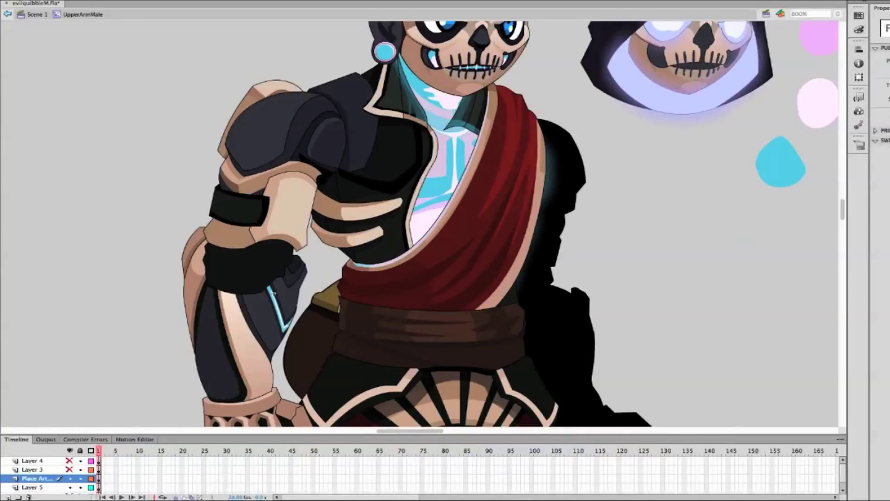
# Add a curved shadow on the upper arm under the shoulder pad and view the whole figure
pyautogui.press('b')
pyautogui.moveTo(335, 178); pyautogui.dragTo(260, 175)
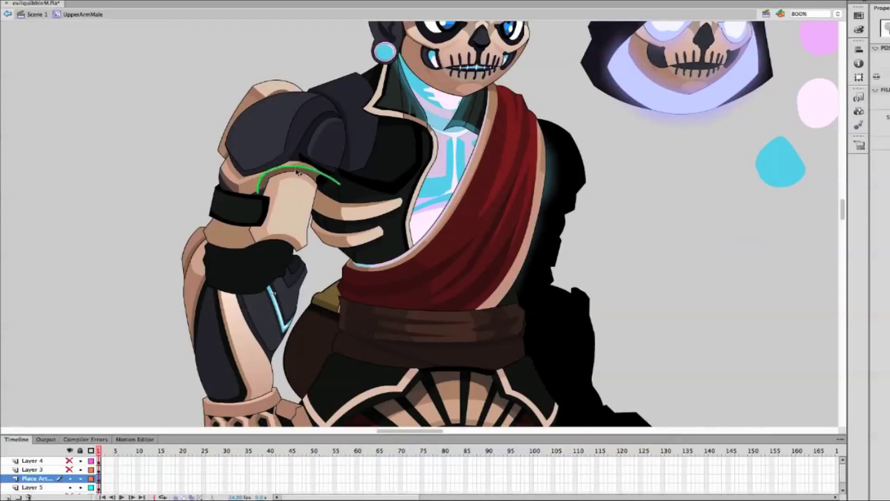
pyautogui.press('v')
pyautogui.doubleClick(656, 229)
pyautogui.click(837, 14)
pyautogui.click(828, 31)
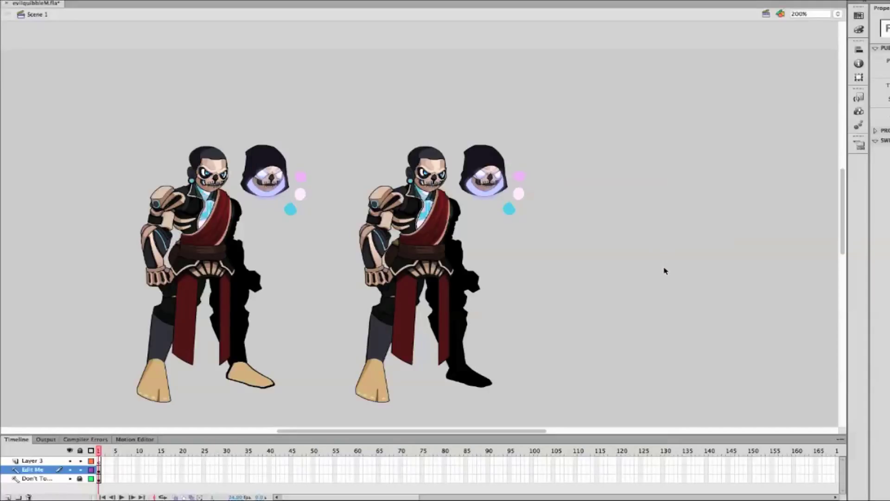
pyautogui.click(838, 15)
pyautogui.click(812, 34)
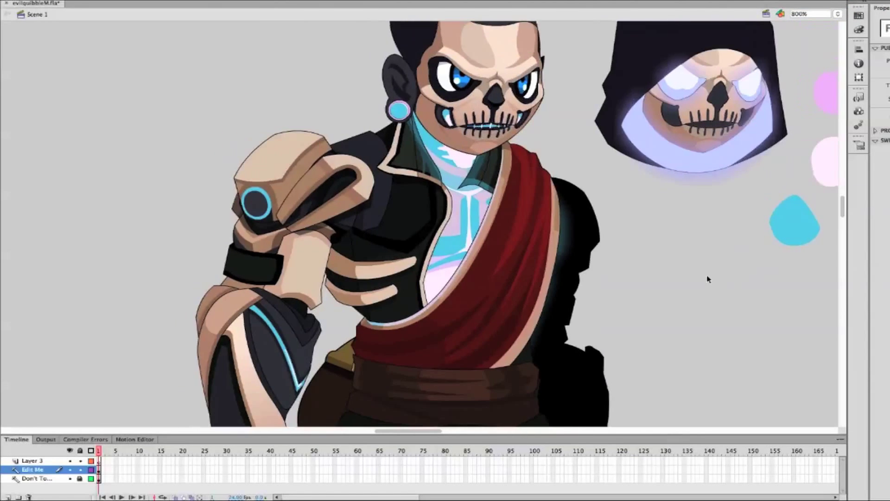
# Draw a cyan curved shape on the dark elbow area just below the upper arm bone
pyautogui.doubleClick(309, 216)
pyautogui.press('p')
pyautogui.click(265, 251)
pyautogui.click(289, 246)
pyautogui.click(306, 252)
pyautogui.click(305, 261)
pyautogui.click(278, 260)
pyautogui.click(265, 250)
pyautogui.press('v')
pyautogui.doubleClick(685, 244)
pyautogui.doubleClick(362, 264)
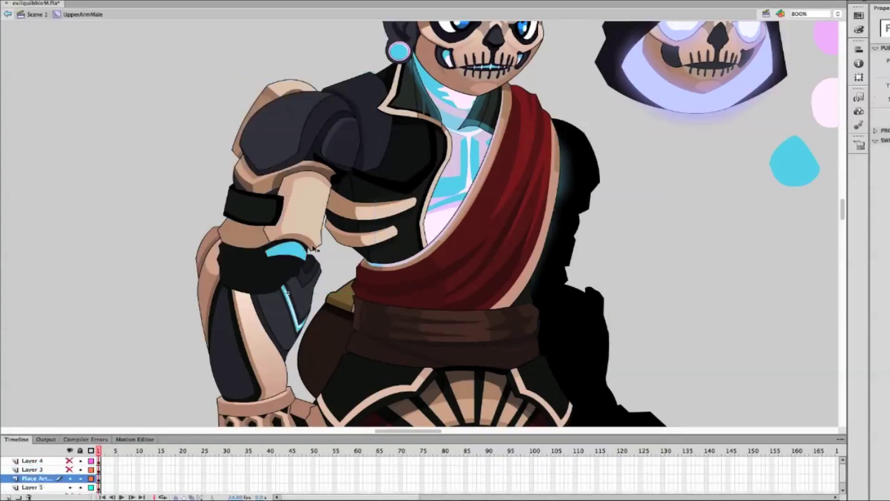
# Fill the inner part of the elbow's cyan shape with white, leaving a cyan edge, and return to the main scene
pyautogui.press('b')
pyautogui.moveTo(306, 253)
pyautogui.mouseDown()
pyautogui.moveTo(263, 257)
pyautogui.moveTo(316, 257)
pyautogui.mouseUp()
pyautogui.press('v')
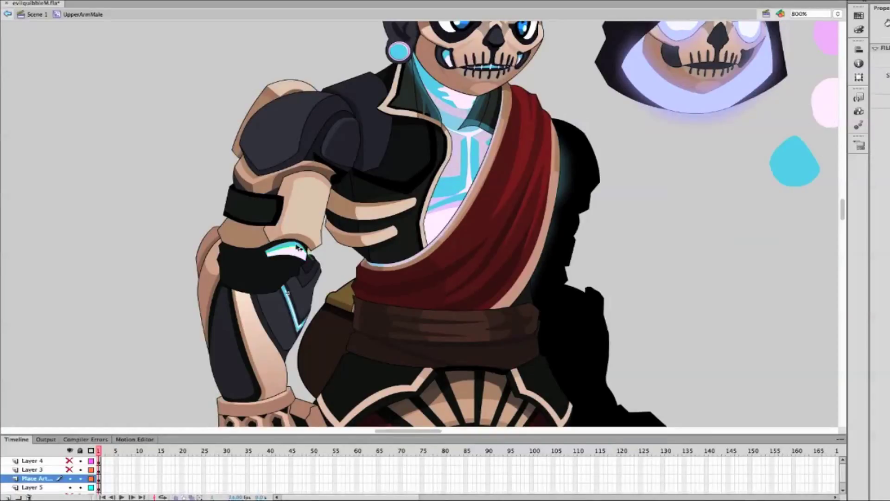
pyautogui.doubleClick(636, 252)
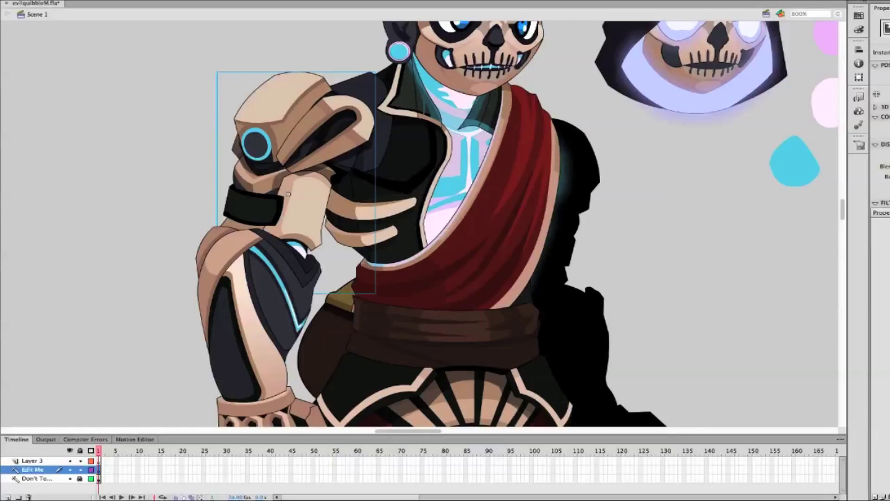
# Draw two curved lines across the lower part of the upper arm bone, fill the band between them with shading, and return to the main scene
pyautogui.doubleClick(313, 209)
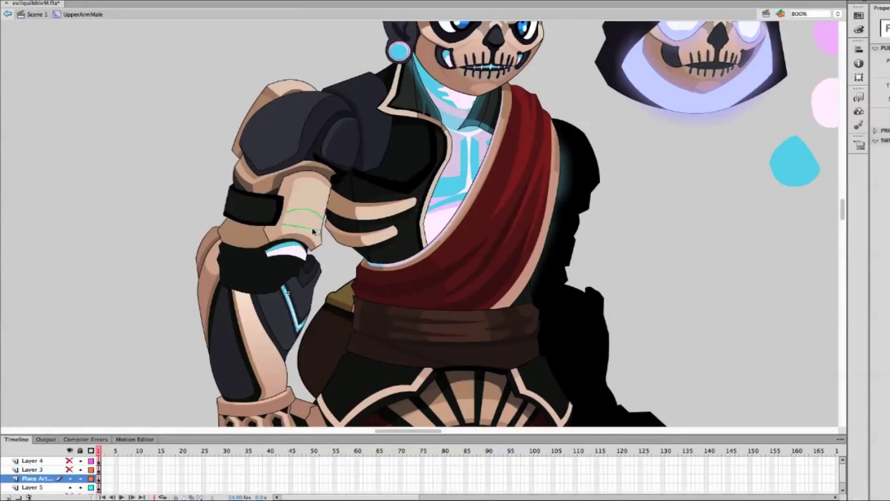
pyautogui.moveTo(304, 217); pyautogui.dragTo(311, 208)
pyautogui.click(887, 58)
pyautogui.click(887, 69)
pyautogui.click(578, 221)
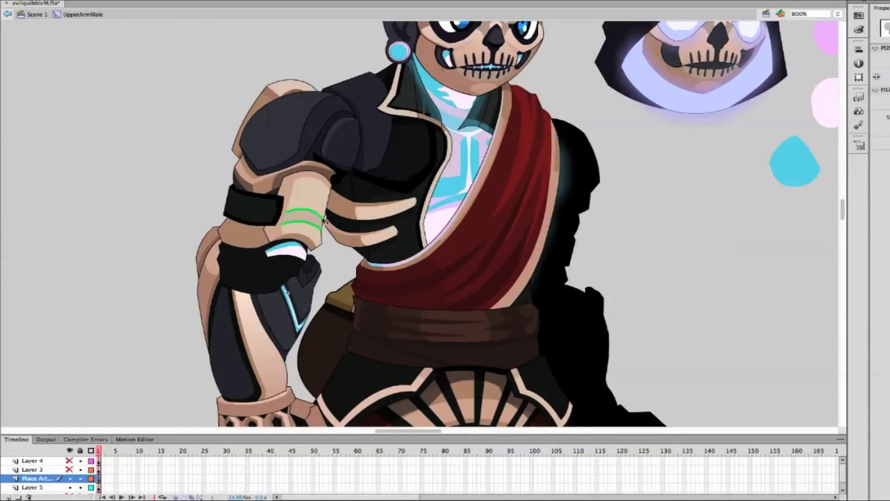
pyautogui.doubleClick(717, 227)
# Check the whole figure, preview the long hair on Layer 3 inside the head symbol, and return to the main scene
pyautogui.press('super+2')
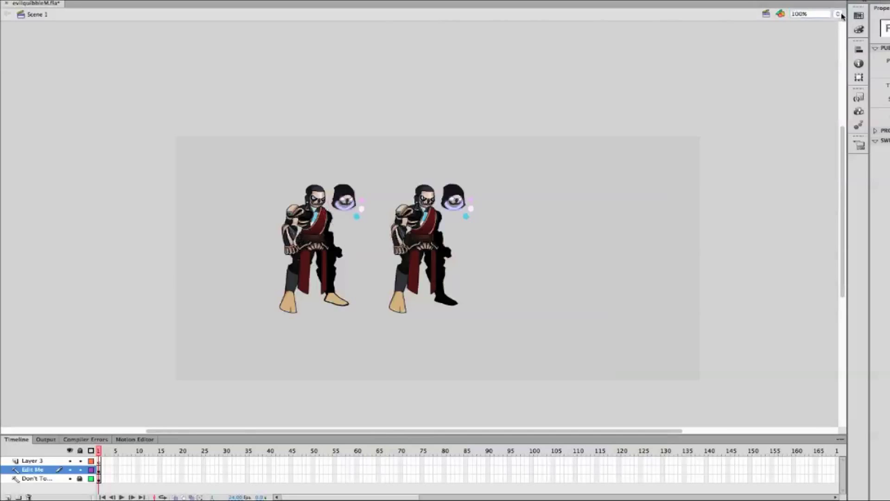
pyautogui.press('super+equal')
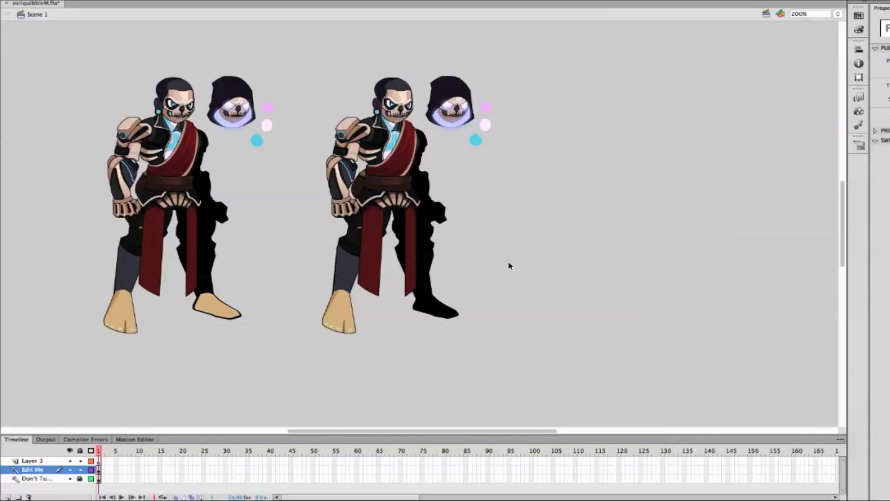
pyautogui.press('super+equal')
pyautogui.press('super+equal')
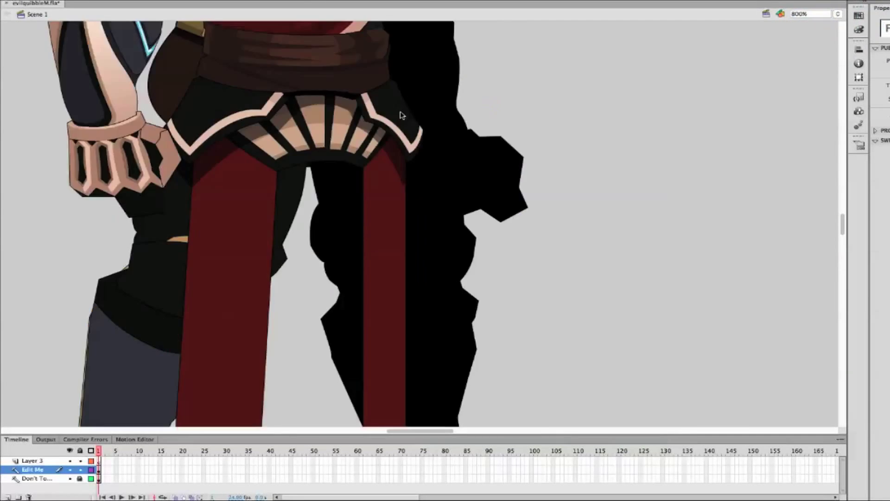
pyautogui.scroll(3, 375, 158)
pyautogui.hscroll(-5, 374, 157)
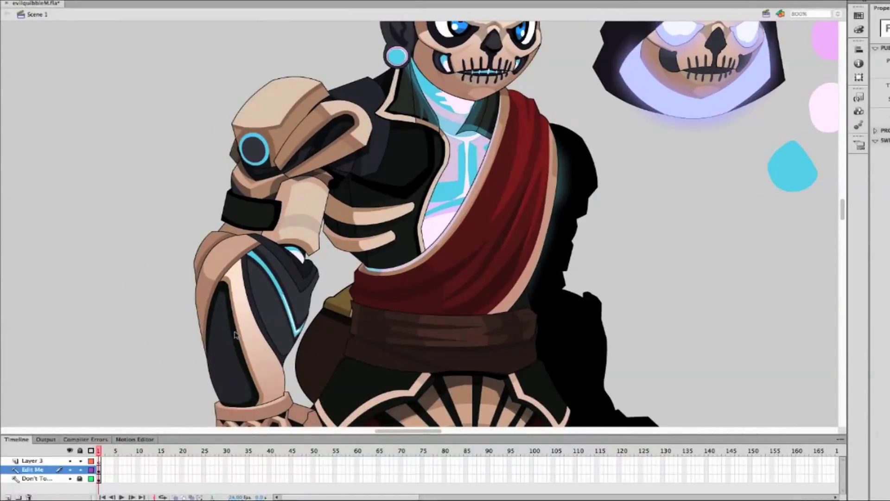
pyautogui.scroll(5, 646, 156)
pyautogui.doubleClick(515, 149)
pyautogui.click(70, 478)
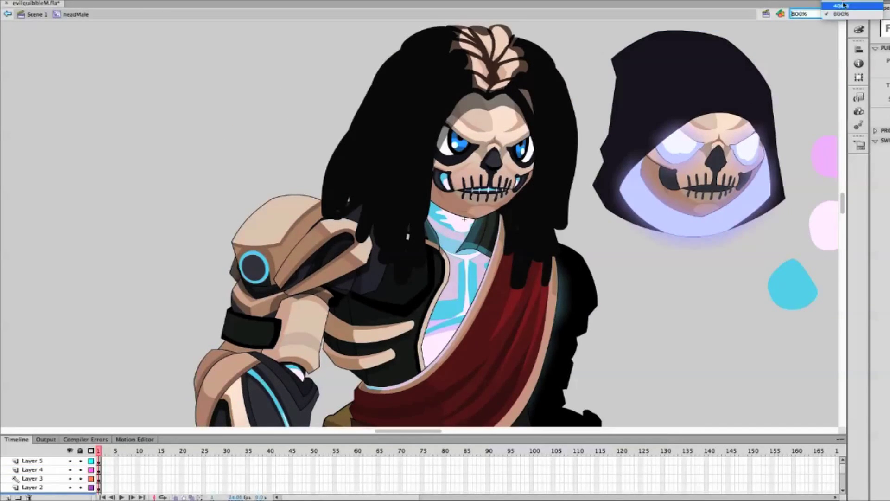
pyautogui.hotkey('ctrl', '1')
pyautogui.hotkey('ctrl', '=')
pyautogui.hotkey('ctrl', '=')
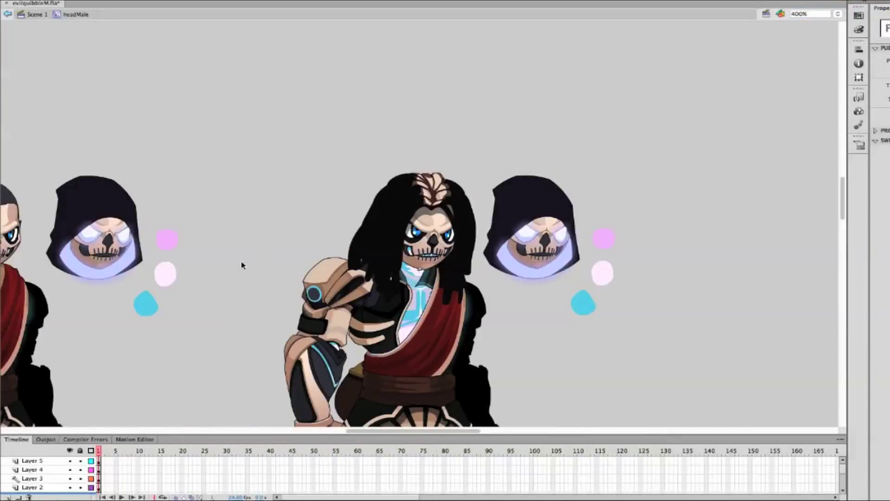
pyautogui.doubleClick(259, 268)
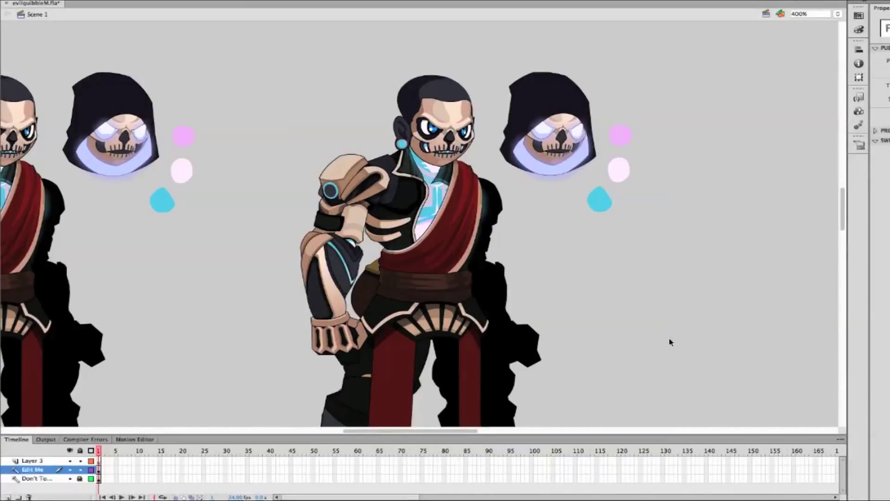
# Paint two small dark rounded slots, one above the other, on the upper arm bone beside the black strap
pyautogui.scroll(-1, 729, 174)
pyautogui.click(837, 14)
pyautogui.click(849, 19)
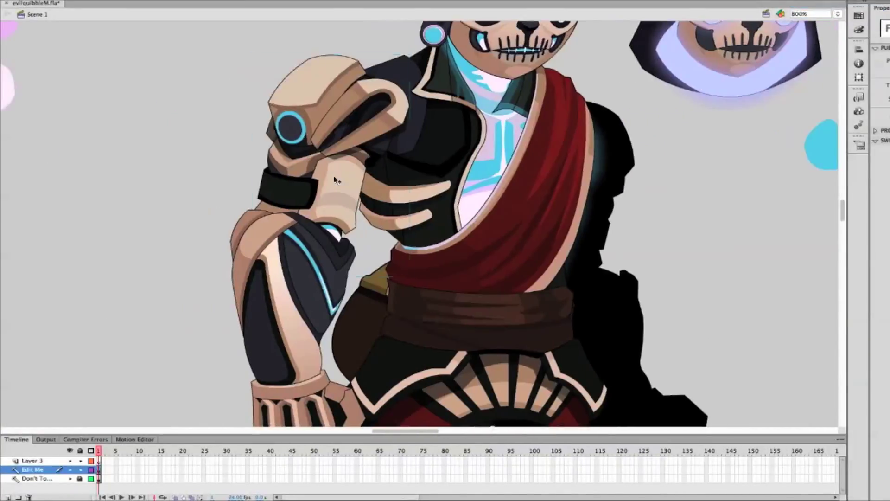
pyautogui.doubleClick(358, 123)
pyautogui.press('b')
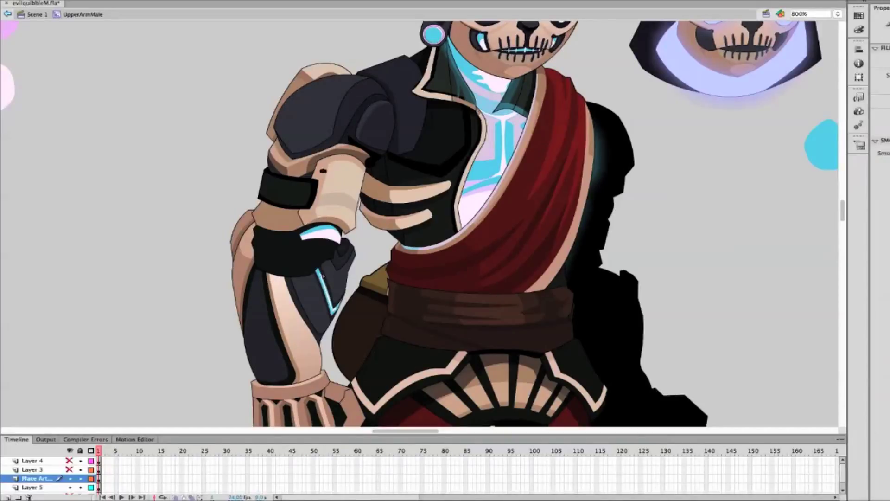
pyautogui.click(322, 174)
pyautogui.moveTo(323, 174)
pyautogui.mouseDown()
pyautogui.moveTo(335, 174)
pyautogui.moveTo(333, 195)
pyautogui.mouseUp()
pyautogui.press('v')
pyautogui.press('b')
pyautogui.moveTo(327, 169)
pyautogui.mouseDown()
pyautogui.moveTo(340, 179)
pyautogui.moveTo(334, 200)
pyautogui.mouseUp()
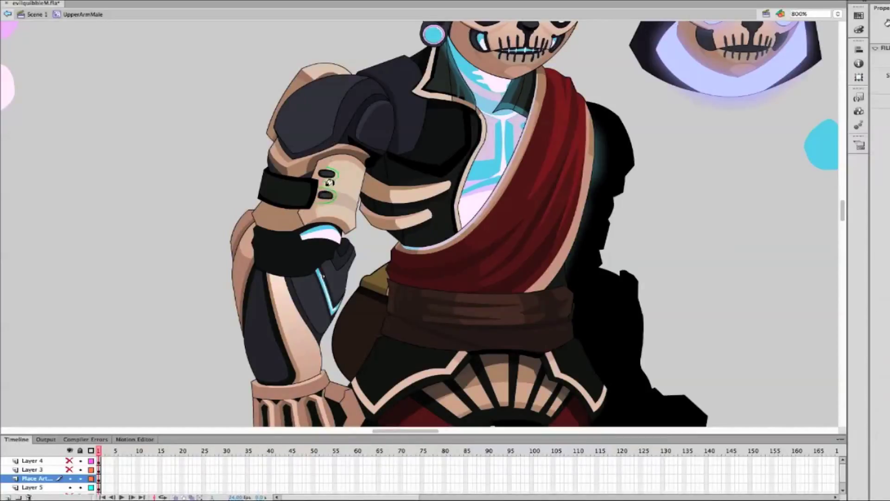
pyautogui.hotkey('ctrl', 'z')
pyautogui.hotkey('ctrl', 'z')
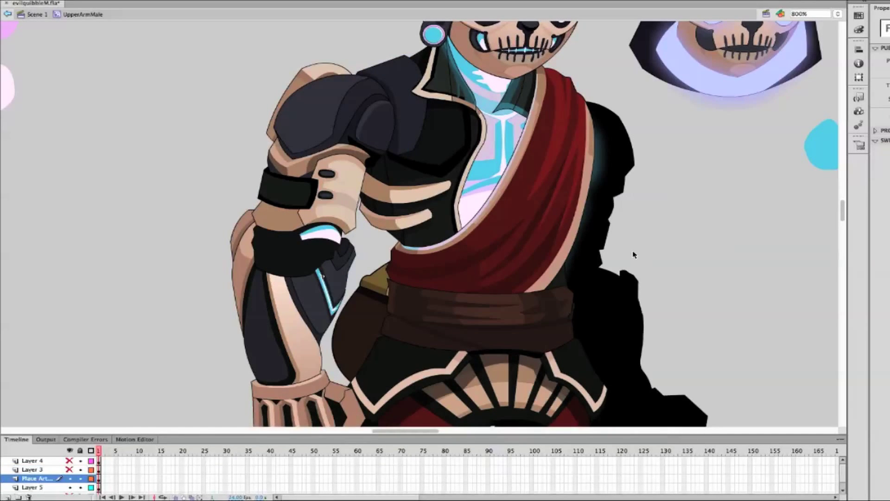
# Copy the ear with its earring in the head symbol and paste it onto a new layer
pyautogui.scroll(10, 634, 254)
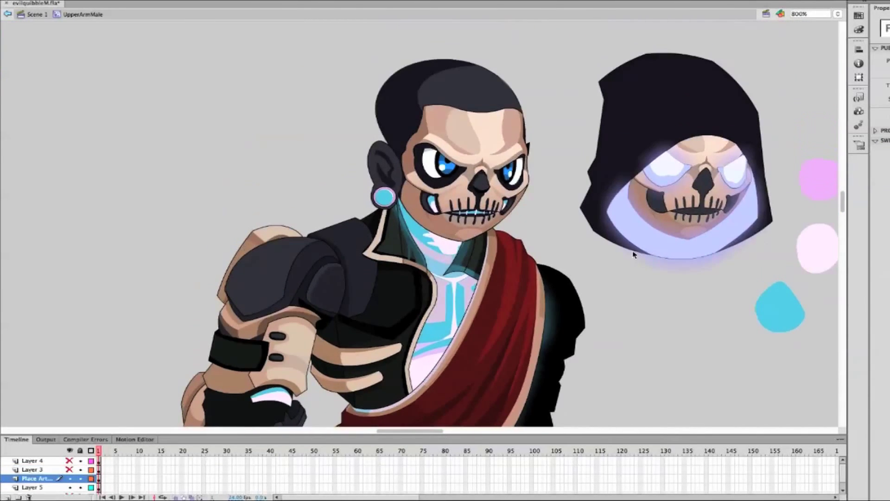
pyautogui.doubleClick(398, 185)
pyautogui.doubleClick(398, 184)
pyautogui.click(45, 469)
pyautogui.hotkey('ctrl', 'c')
pyautogui.click(9, 496)
pyautogui.rightClick(95, 266)
pyautogui.click(114, 290)
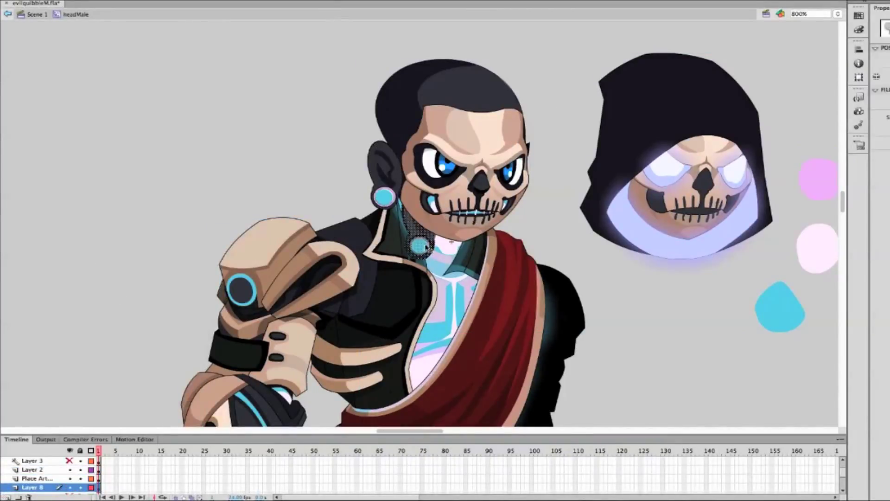
# Flip the pasted ear horizontally with a width scale of -100% and place it on the far side of the face
pyautogui.moveTo(419, 232); pyautogui.dragTo(550, 208)
pyautogui.hotkey('ctrl', 't')
pyautogui.moveTo(755, 54); pyautogui.dragTo(746, 53)
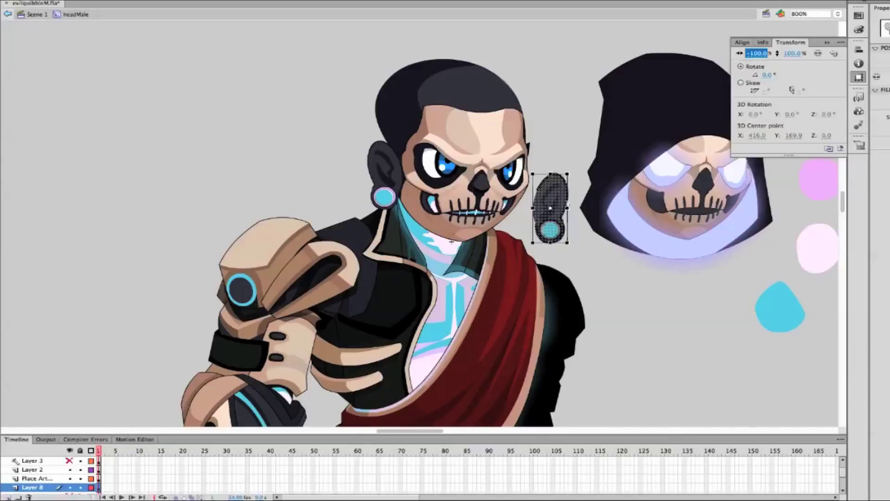
pyautogui.hotkey('ctrl', 't')
pyautogui.moveTo(552, 200); pyautogui.dragTo(519, 178)
pyautogui.click(552, 201)
# Hide the head's artwork layers, trim the copied ear down to its earring, show all layers again, and return to the main scene
pyautogui.click(69, 460)
pyautogui.click(69, 460)
pyautogui.click(69, 470)
pyautogui.click(69, 479)
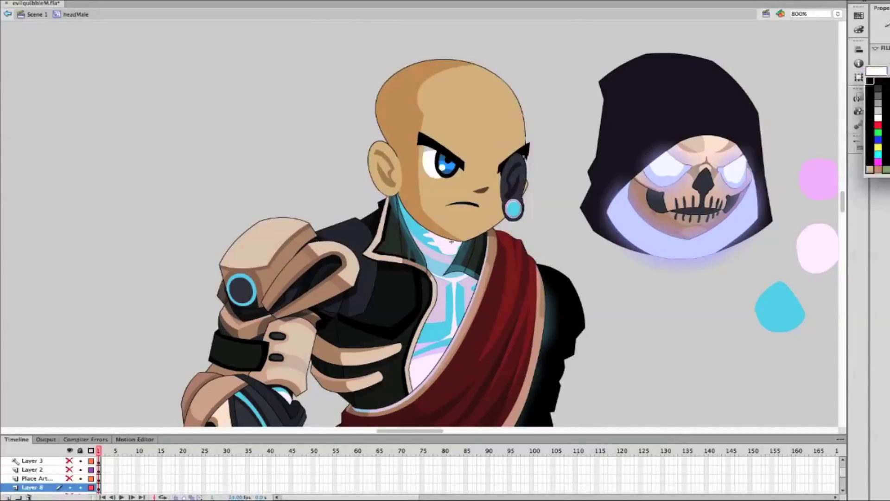
pyautogui.click(519, 188)
pyautogui.press('Delete')
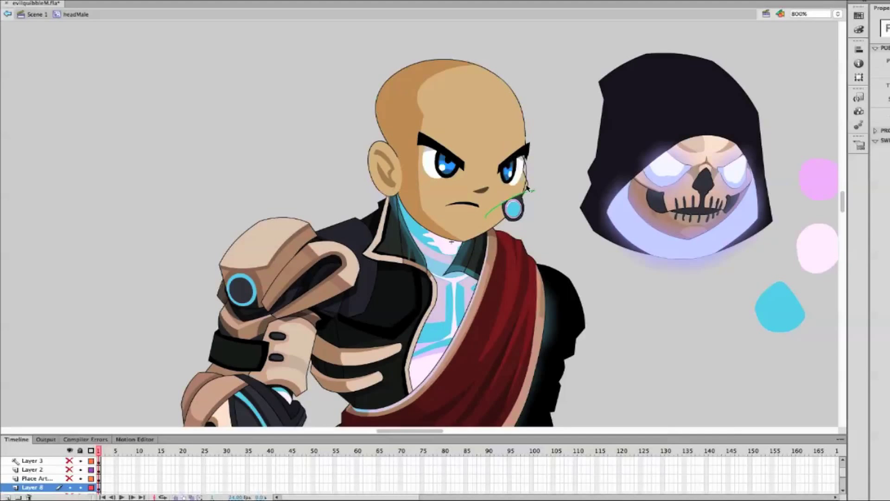
pyautogui.click(70, 450)
pyautogui.doubleClick(658, 336)
pyautogui.scroll(-5, 757, 309)
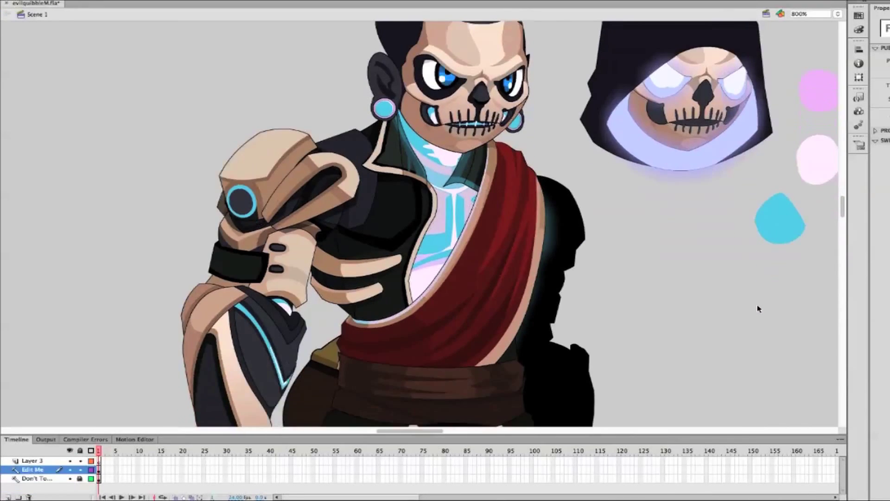
# Try the long hair on a new guide layer above Layer 3 in the head symbol, and check it on the full figure at 200%
pyautogui.hscroll(-2, 757, 310)
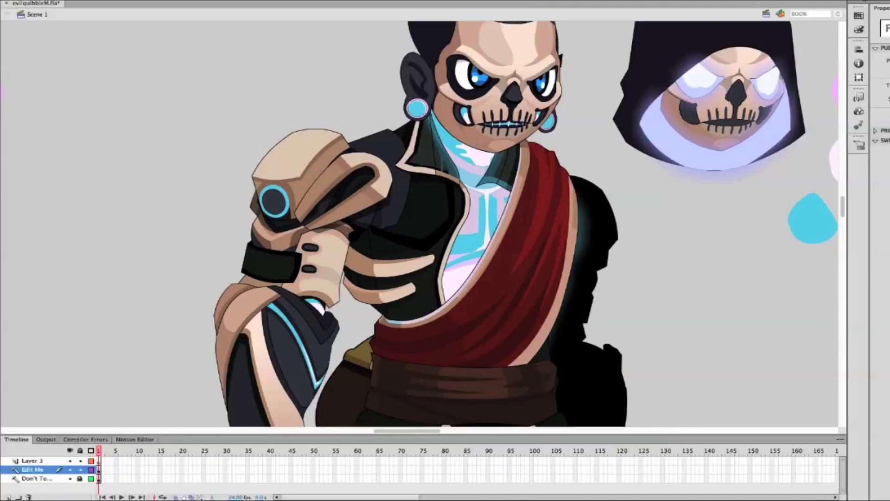
pyautogui.scroll(5, 582, 126)
pyautogui.hscroll(3, 582, 125)
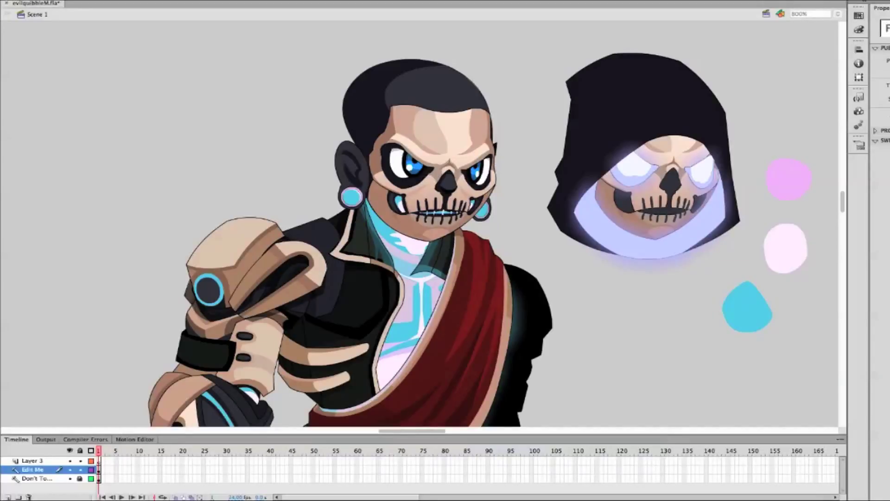
pyautogui.doubleClick(454, 188)
pyautogui.click(70, 478)
pyautogui.click(33, 478)
pyautogui.rightClick(91, 267)
pyautogui.click(125, 314)
pyautogui.rightClick(62, 482)
pyautogui.click(46, 210)
pyautogui.click(70, 488)
pyautogui.press('k')
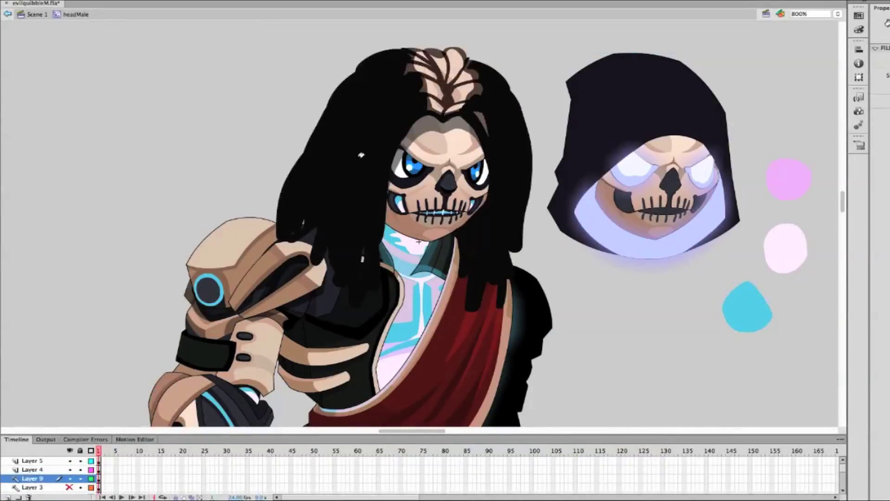
pyautogui.click(838, 13)
pyautogui.click(809, 79)
pyautogui.hotkey('ctrl', 'z')
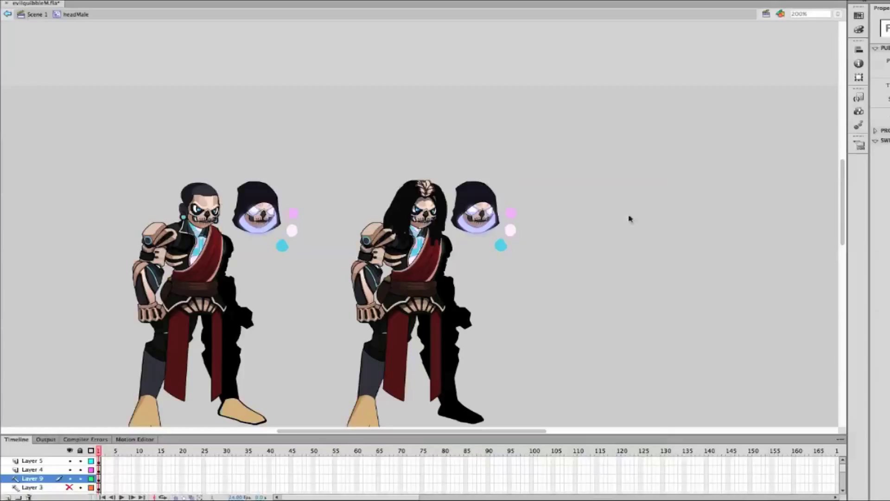
pyautogui.doubleClick(644, 260)
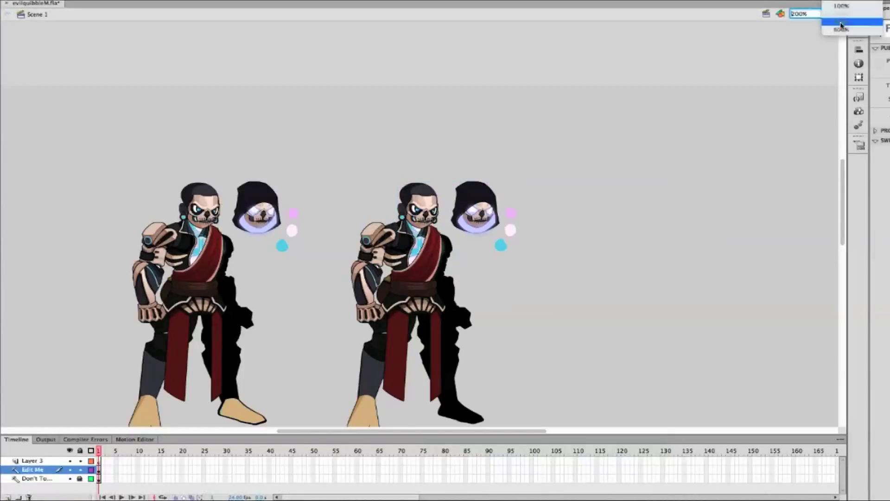
# Draw a diagonal shading line across the forearm in the lower arm symbol, darken the panel near the elbow, and return to the main scene
pyautogui.hotkey('ctrl', '=')
pyautogui.doubleClick(438, 180)
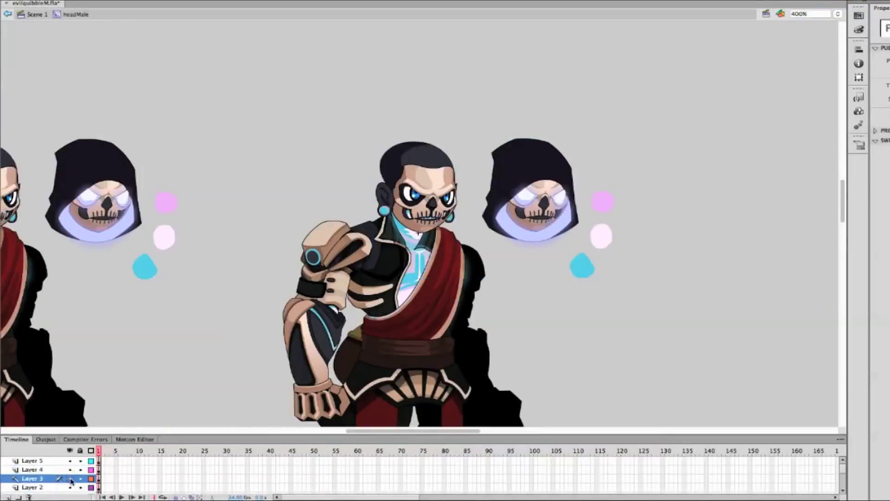
pyautogui.scroll(-5, 159, 362)
pyautogui.doubleClick(357, 245)
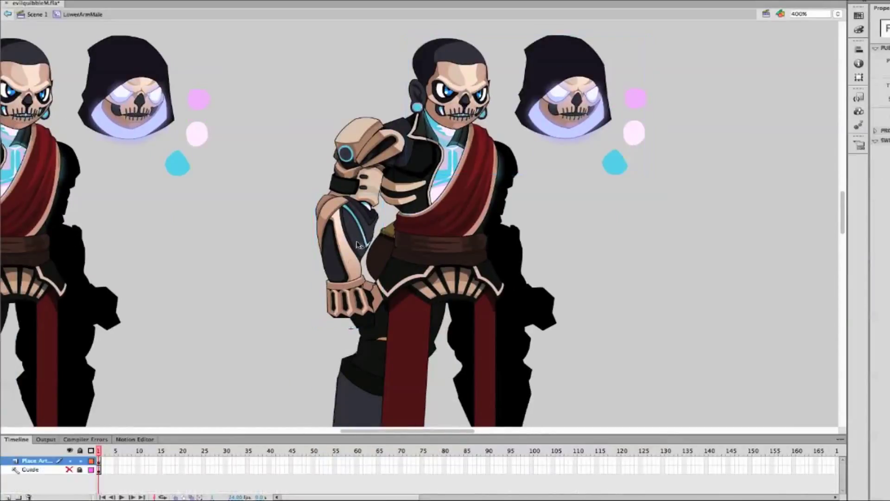
pyautogui.press('y')
pyautogui.moveTo(345, 268); pyautogui.dragTo(373, 212)
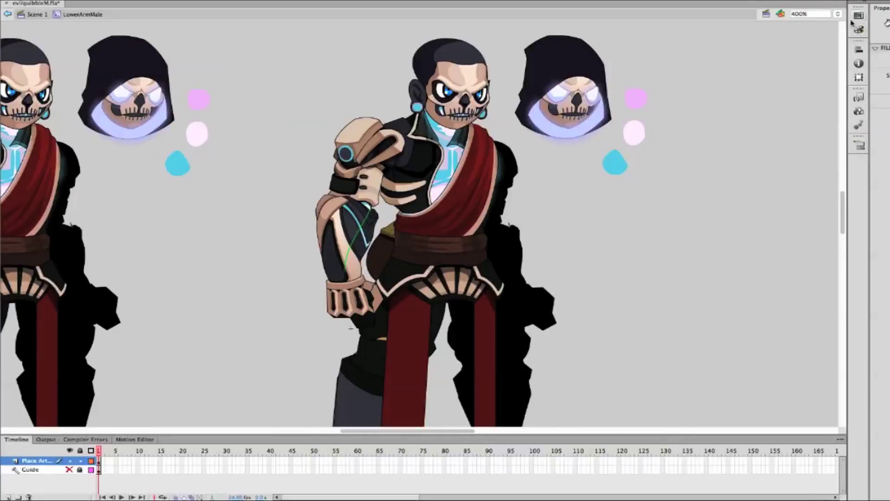
pyautogui.hotkey('ctrl', '=')
pyautogui.scroll(1, 419, 371)
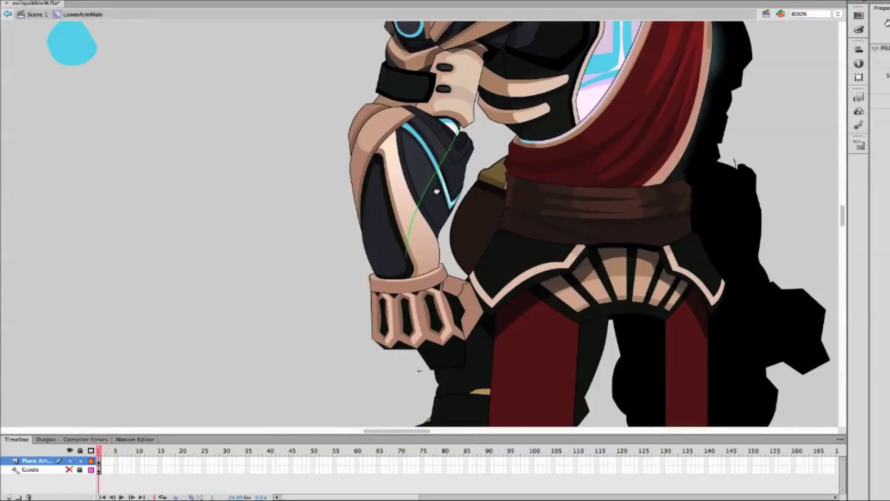
pyautogui.click(457, 120)
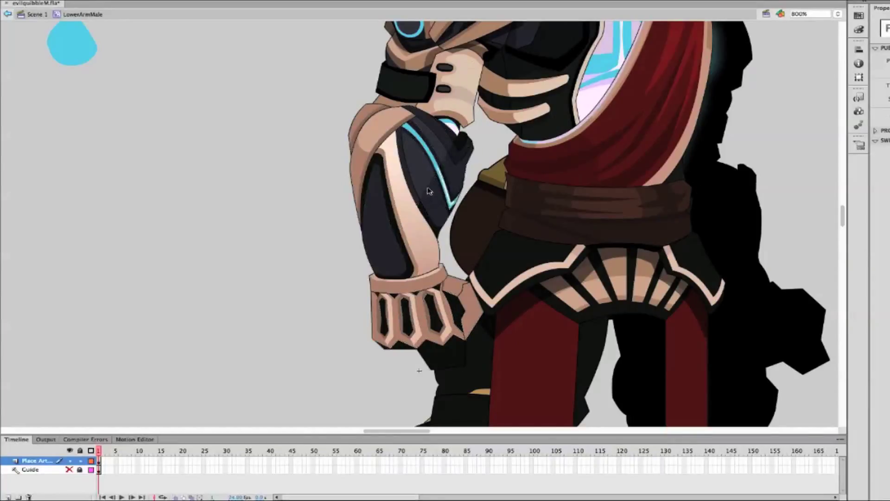
pyautogui.hotkey('ctrl', 'e')
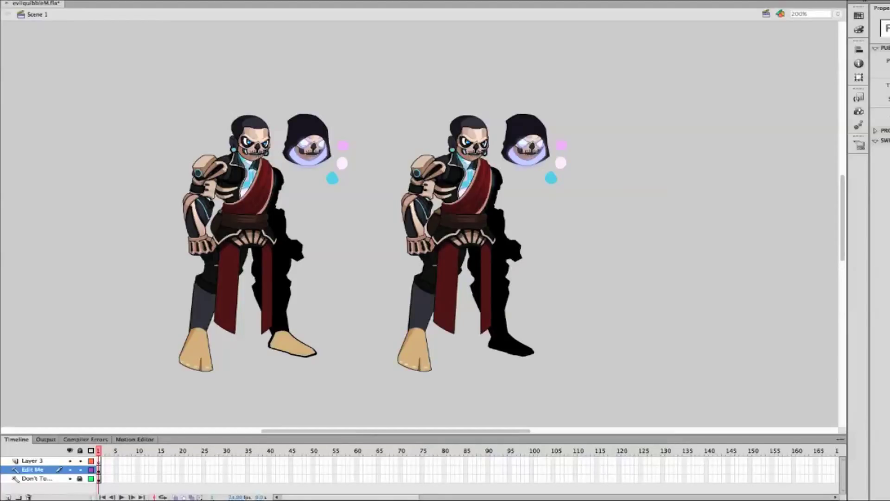
# Add thin light highlights along the edges of the shoulder plate and looped band in the upper arm symbol
pyautogui.hotkey('ctrl', '=')
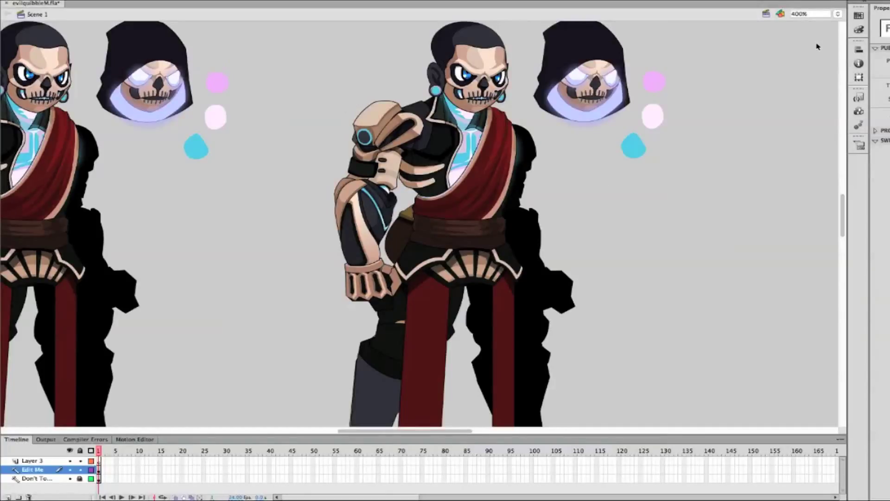
pyautogui.hotkey('ctrl', '=')
pyautogui.scroll(5, 751, 124)
pyautogui.doubleClick(352, 232)
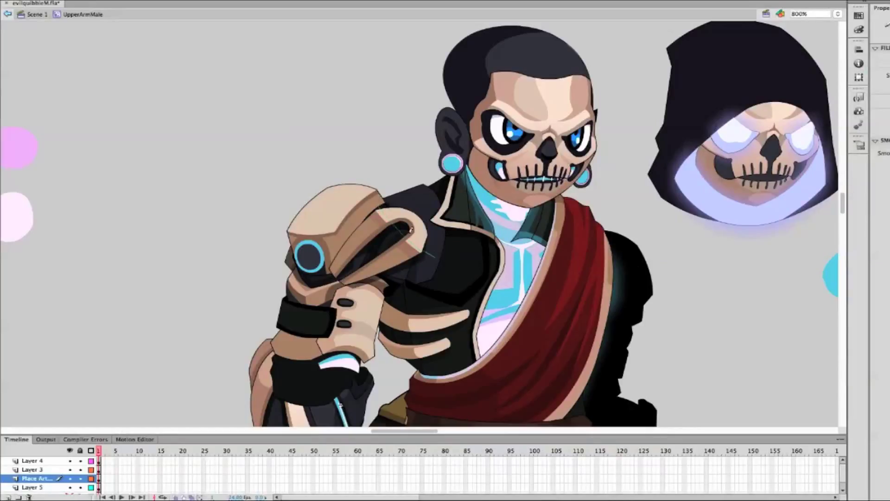
pyautogui.click(394, 230)
pyautogui.click(689, 266)
pyautogui.press('p')
pyautogui.click(8, 496)
pyautogui.click(381, 210)
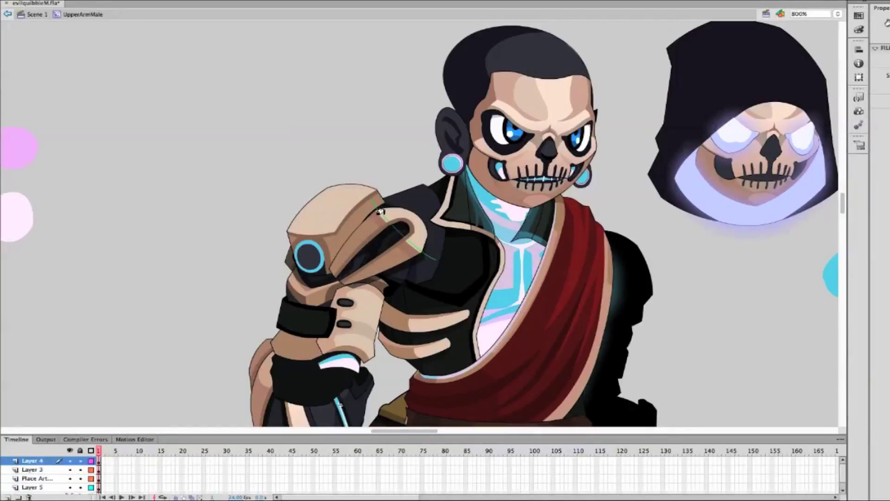
pyautogui.press('b')
pyautogui.moveTo(329, 187); pyautogui.dragTo(327, 232)
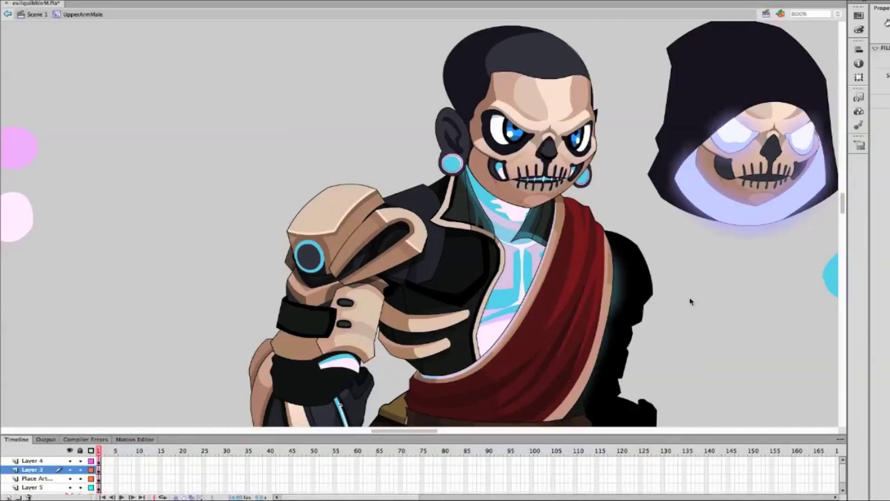
# Add a thin light highlight along the lower rim of the tan arm plate in the upper arm symbol, and return to the main scene
pyautogui.scroll(-3, 689, 300)
pyautogui.click(367, 243)
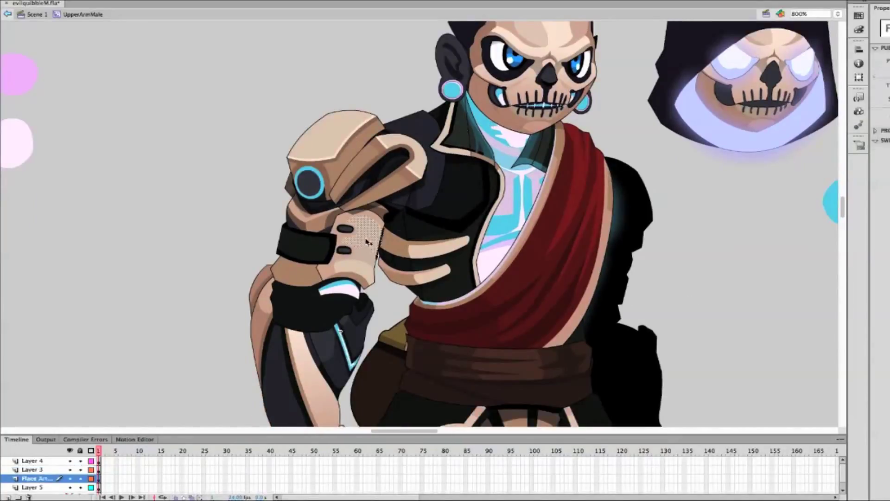
pyautogui.click(369, 276)
pyautogui.moveTo(369, 277); pyautogui.dragTo(374, 284)
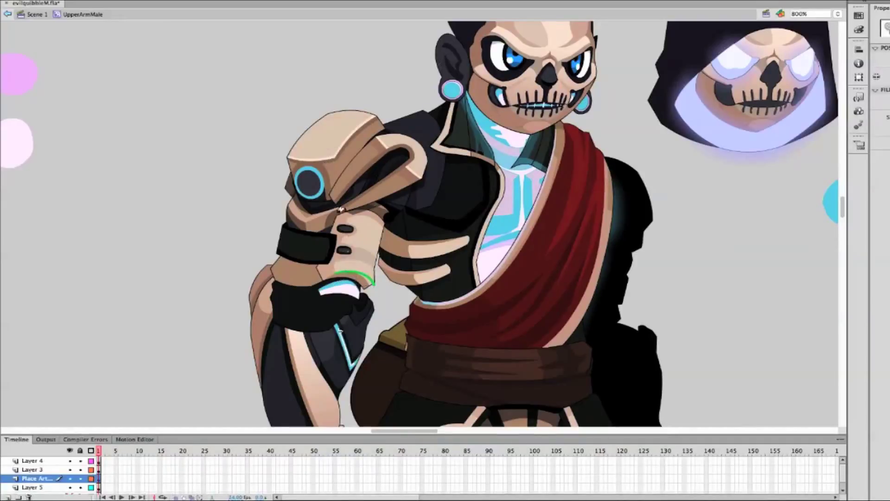
pyautogui.doubleClick(732, 268)
# Add a thin highlight along the curved tan band at the outer edge of the forearm in the lower arm symbol
pyautogui.scroll(-4, 731, 269)
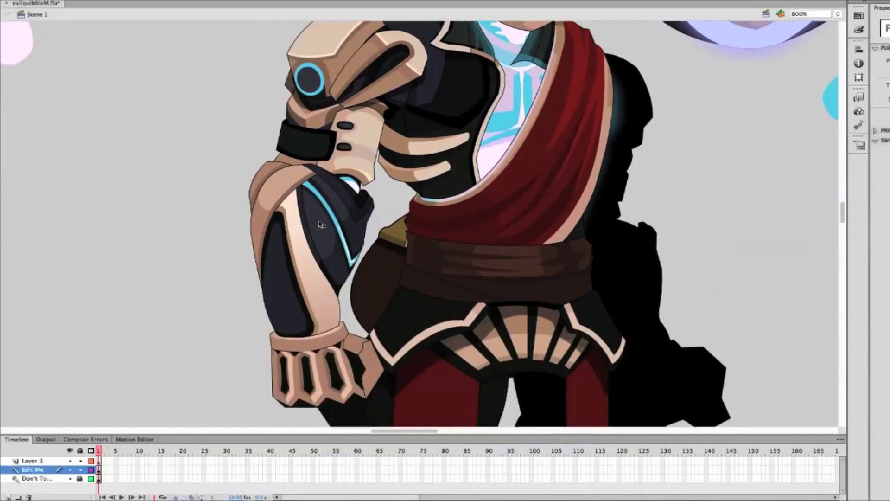
pyautogui.doubleClick(365, 246)
pyautogui.click(280, 215)
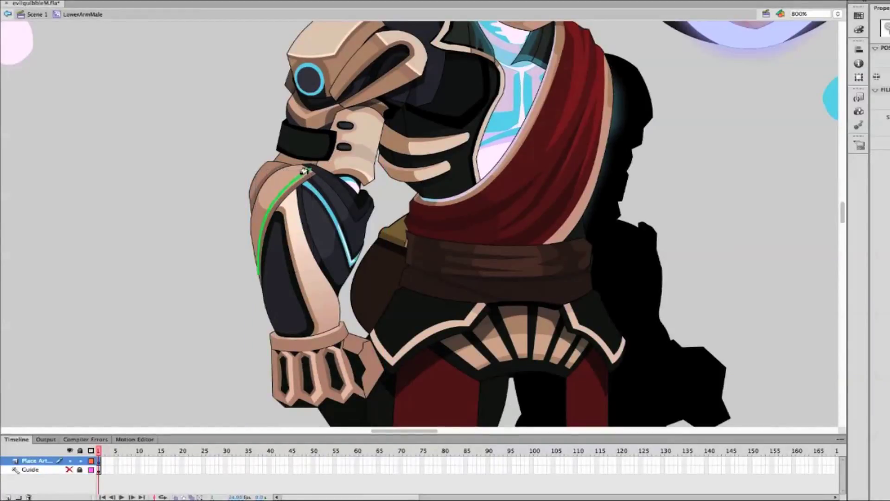
pyautogui.press('Delete')
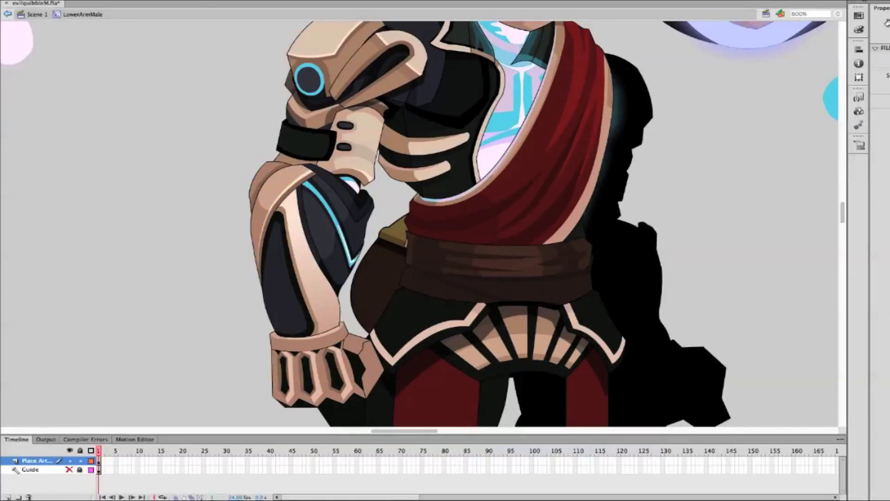
# Draw a shadow band across the bottom of the red sash just above the waist wrap in the belt symbol, and return to the main scene
pyautogui.scroll(5, 723, 264)
pyautogui.hscroll(5, 724, 263)
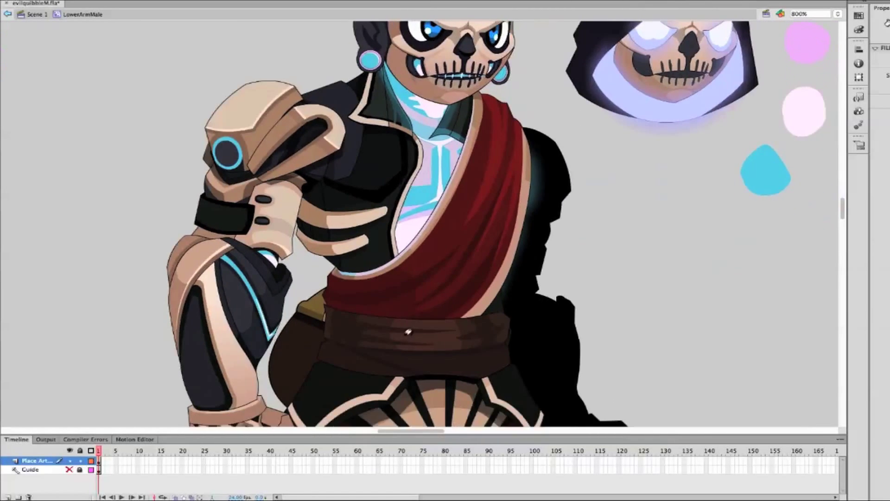
pyautogui.doubleClick(427, 331)
pyautogui.doubleClick(427, 331)
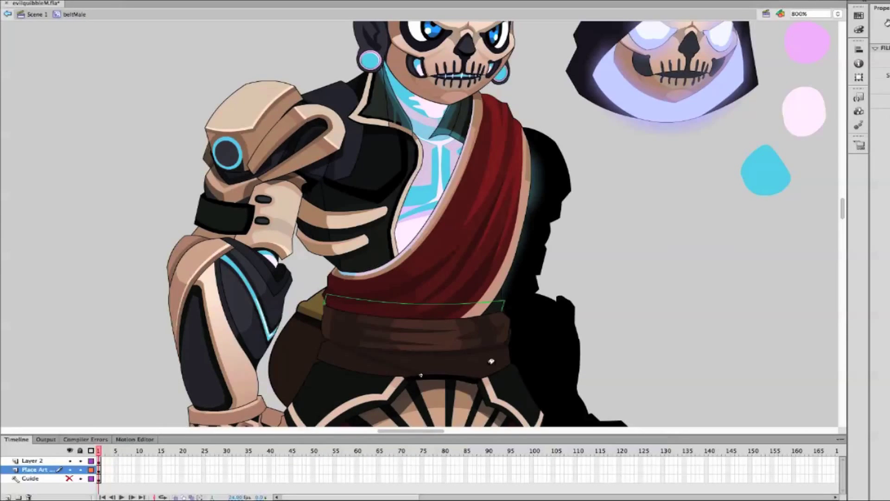
pyautogui.scroll(-3, 464, 209)
pyautogui.hotkey('ctrl', 'e')
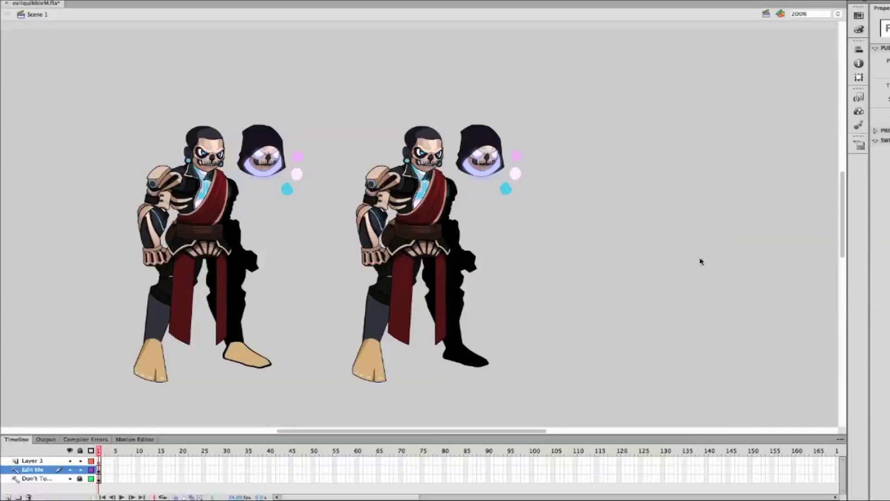
# Shade the lower side face of the shoulder plate on Layer 3 of the upper arm symbol, hiding Layer 4 while drawing and showing it again
pyautogui.click(838, 14)
pyautogui.click(809, 88)
pyautogui.scroll(5, 660, 276)
pyautogui.hscroll(-3, 661, 276)
pyautogui.hscroll(-1, 661, 278)
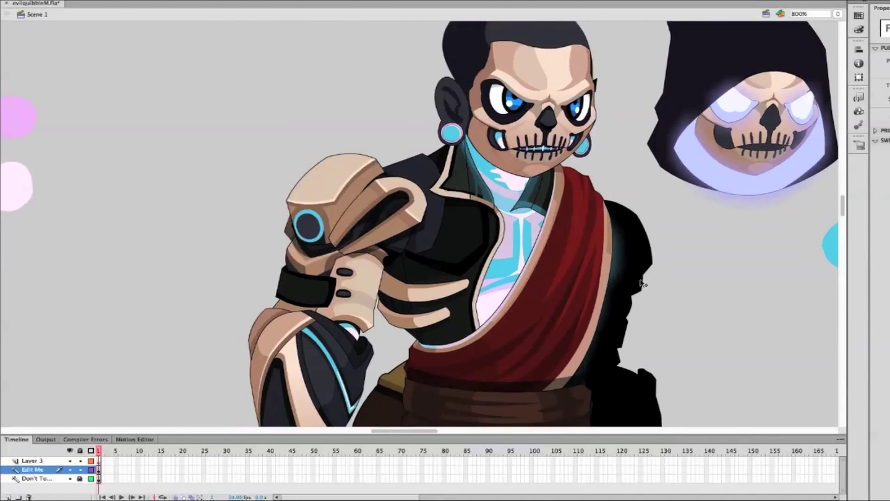
pyautogui.doubleClick(332, 232)
pyautogui.click(70, 461)
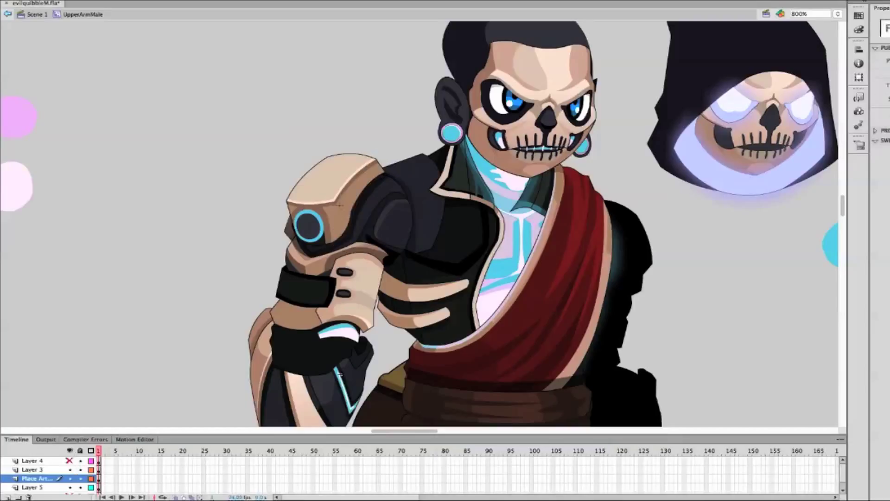
pyautogui.click(56, 469)
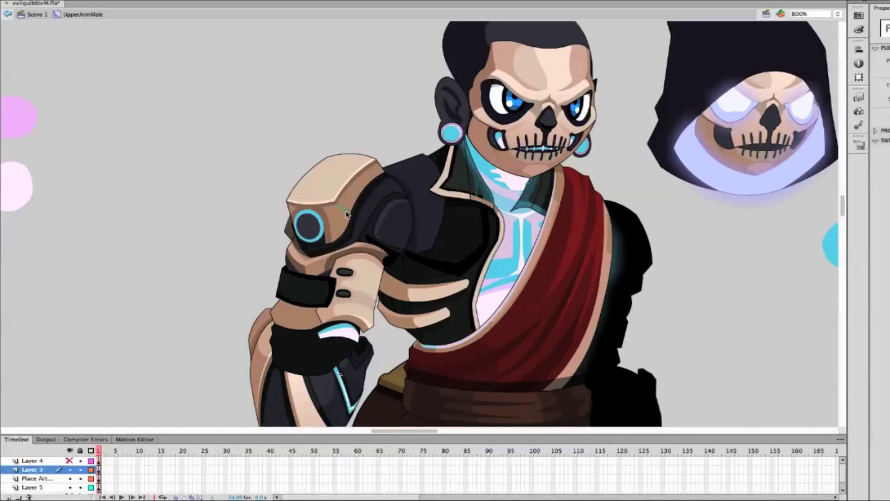
pyautogui.moveTo(344, 207); pyautogui.dragTo(343, 217)
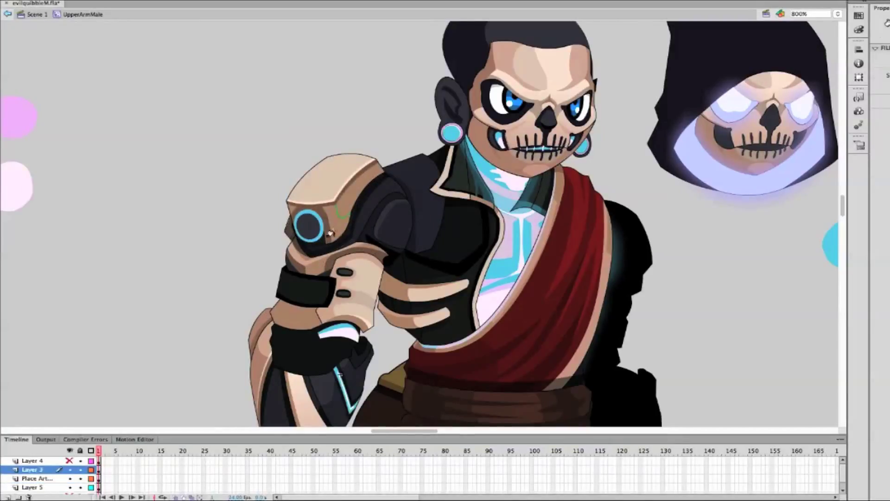
pyautogui.press('b')
pyautogui.click(700, 312)
pyautogui.press('v')
pyautogui.press('Delete')
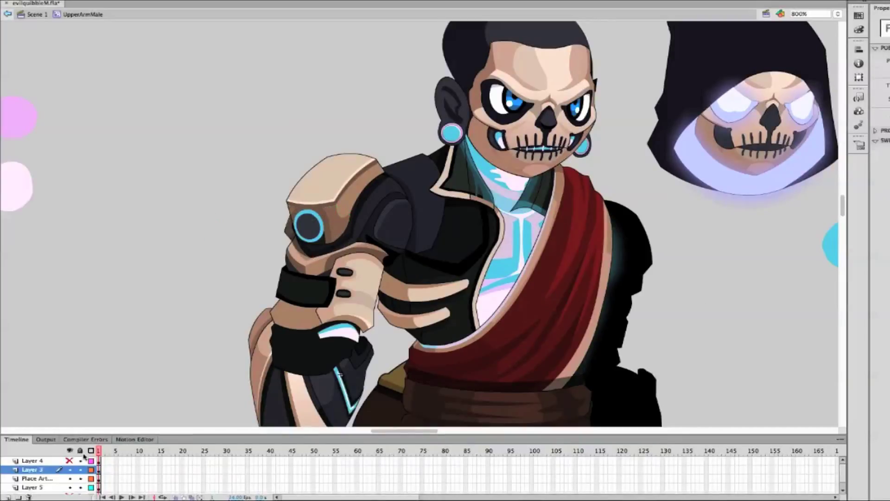
pyautogui.click(69, 460)
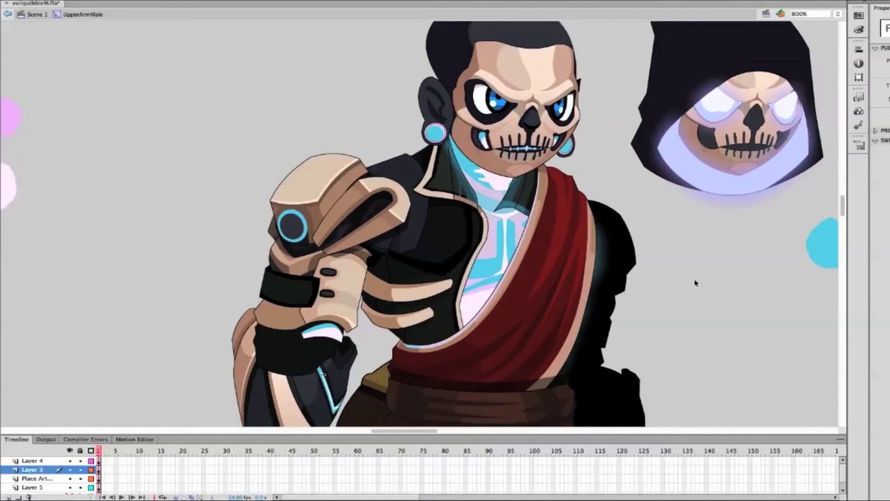
pyautogui.doubleClick(286, 195)
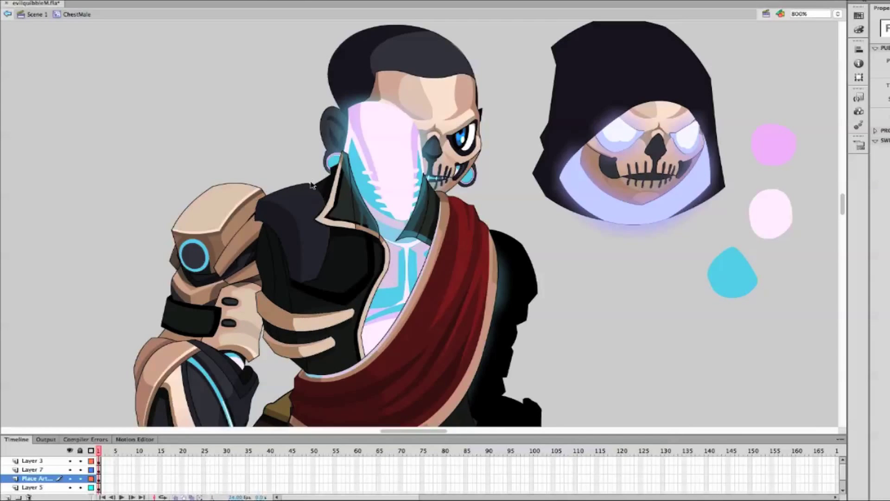
pyautogui.doubleClick(601, 303)
pyautogui.scroll(-7, 601, 303)
pyautogui.hscroll(-5, 601, 325)
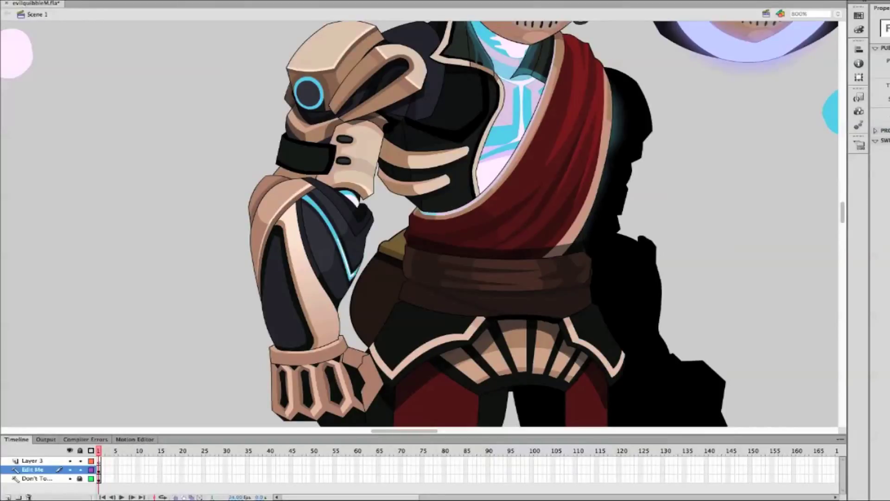
# Try to trim the lower end of the wide hanging red cloth along a new angled edge
pyautogui.doubleClick(700, 252)
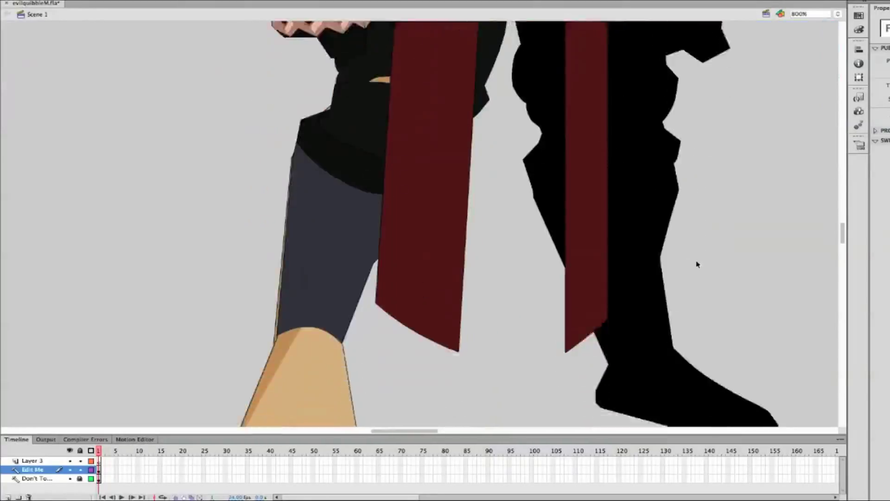
pyautogui.moveTo(378, 276)
pyautogui.mouseDown()
pyautogui.moveTo(401, 322)
pyautogui.moveTo(394, 317)
pyautogui.moveTo(422, 295)
pyautogui.mouseUp()
pyautogui.moveTo(421, 295); pyautogui.dragTo(429, 339)
pyautogui.moveTo(429, 339); pyautogui.dragTo(462, 313)
pyautogui.hotkey('ctrl', 'z')
pyautogui.moveTo(378, 274); pyautogui.dragTo(420, 295)
pyautogui.moveTo(420, 295); pyautogui.dragTo(462, 317)
pyautogui.press('v')
pyautogui.click(395, 283)
pyautogui.press('Delete')
pyautogui.click(381, 296)
pyautogui.press('Delete')
pyautogui.click(411, 315)
pyautogui.press('Delete')
pyautogui.click(445, 336)
pyautogui.press('Delete')
# Undo the trimming of the hanging red cloth
pyautogui.scroll(3, 531, 295)
pyautogui.scroll(-5, 532, 295)
pyautogui.hotkey('ctrl', 'z')
pyautogui.hotkey('ctrl', 'z')
pyautogui.hotkey('ctrl', 'z')
pyautogui.hotkey('ctrl', 'z')
pyautogui.hotkey('ctrl', 'z')
pyautogui.hotkey('ctrl', 'z')
pyautogui.hotkey('ctrl', 'z')
pyautogui.scroll(10, 532, 295)
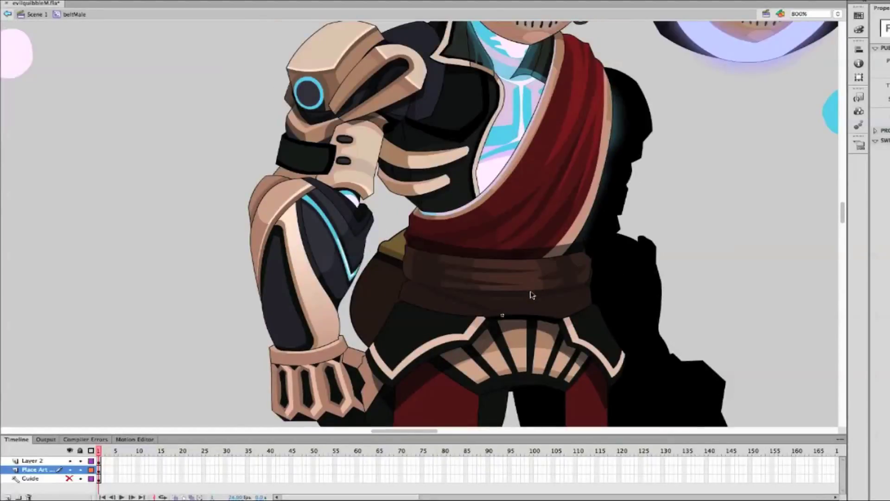
# Undo the curved line drawn across the lower chest in the chest symbol
pyautogui.hotkey('ctrl', 'z')
pyautogui.hotkey('ctrl', 'z')
pyautogui.hotkey('ctrl', 'z')
pyautogui.hotkey('ctrl', 'z')
pyautogui.hotkey('ctrl', 'z')
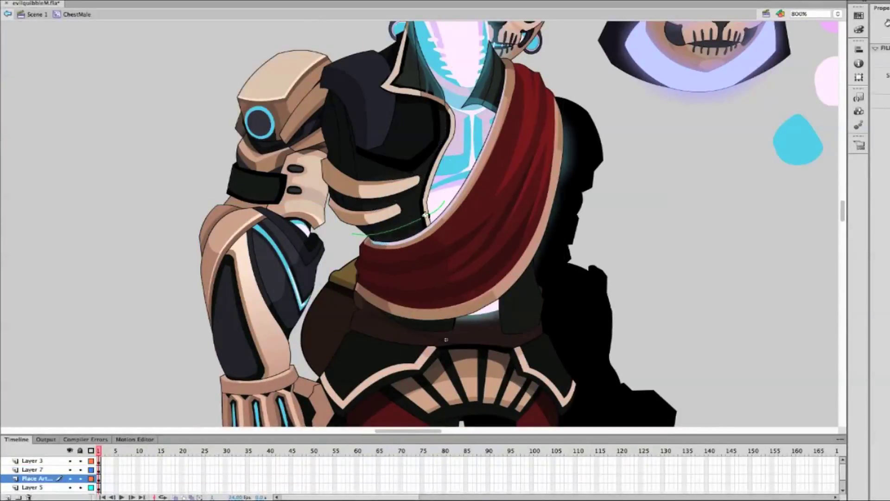
pyautogui.hotkey('ctrl', 'z')
pyautogui.hotkey('ctrl', 'z')
pyautogui.click(675, 197)
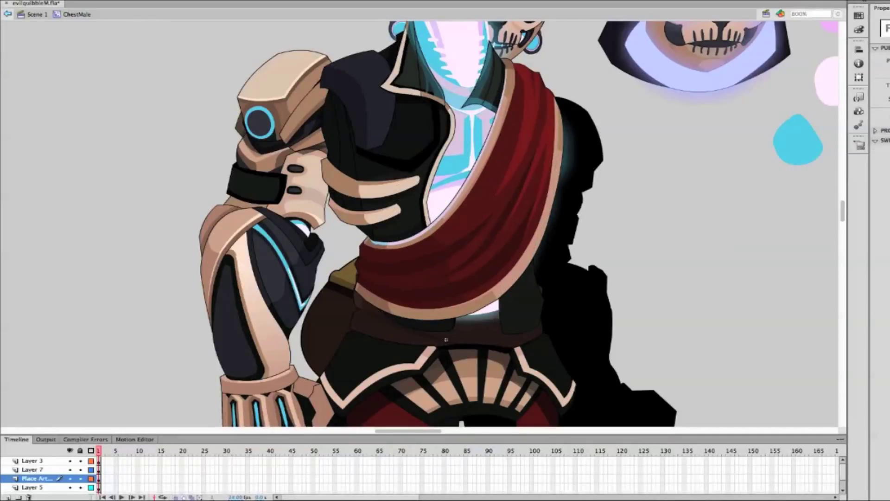
# Return from the chest symbol to the main scene and examine the full figure at 400%
pyautogui.moveTo(410, 172); pyautogui.dragTo(457, 144)
pyautogui.scroll(-1, 391, 161)
pyautogui.scroll(-4, 391, 161)
pyautogui.doubleClick(696, 116)
pyautogui.click(837, 14)
pyautogui.click(842, 6)
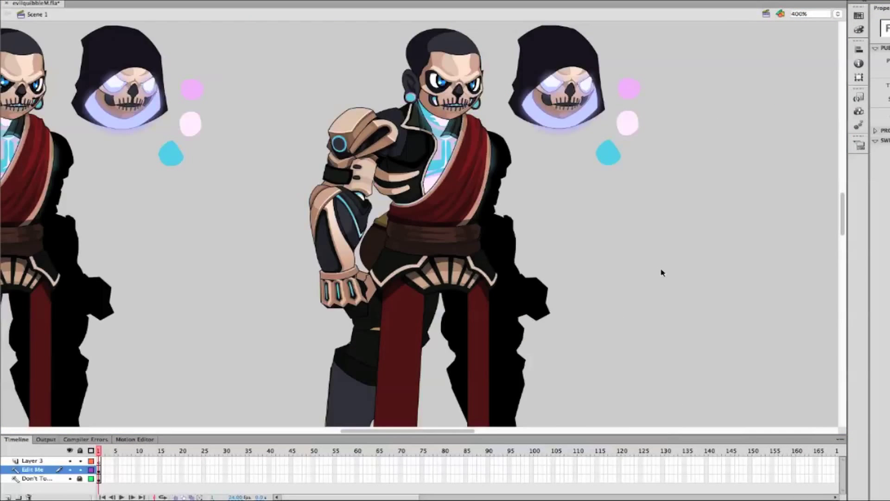
pyautogui.scroll(-6, 667, 274)
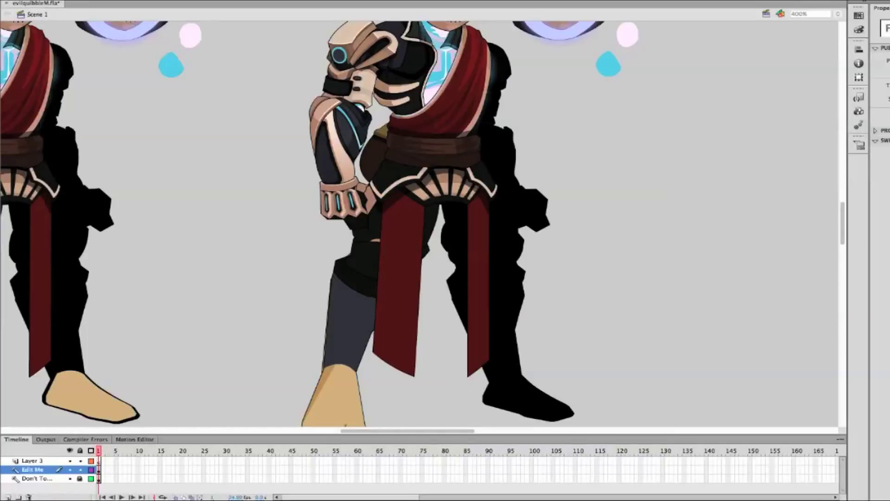
# Add a teal shape along the open jacket edge beside the ribs in the chest symbol, and check the full figure at 200%
pyautogui.scroll(5, 733, 223)
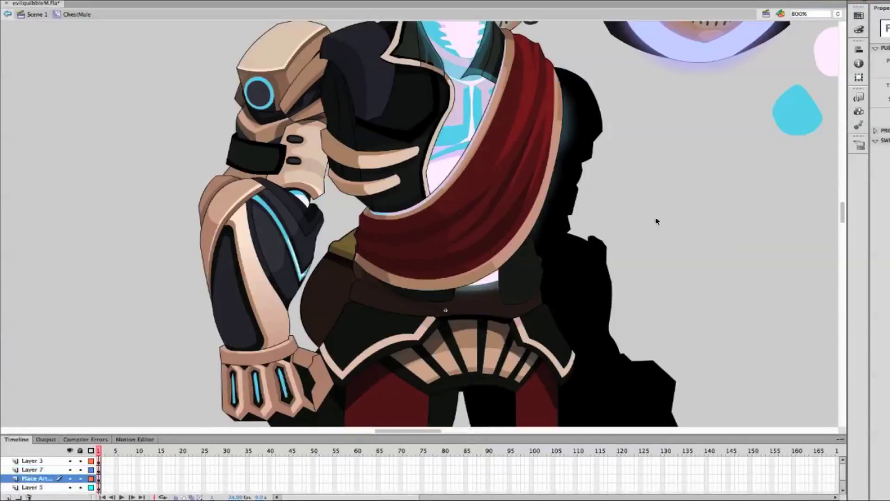
pyautogui.click(423, 176)
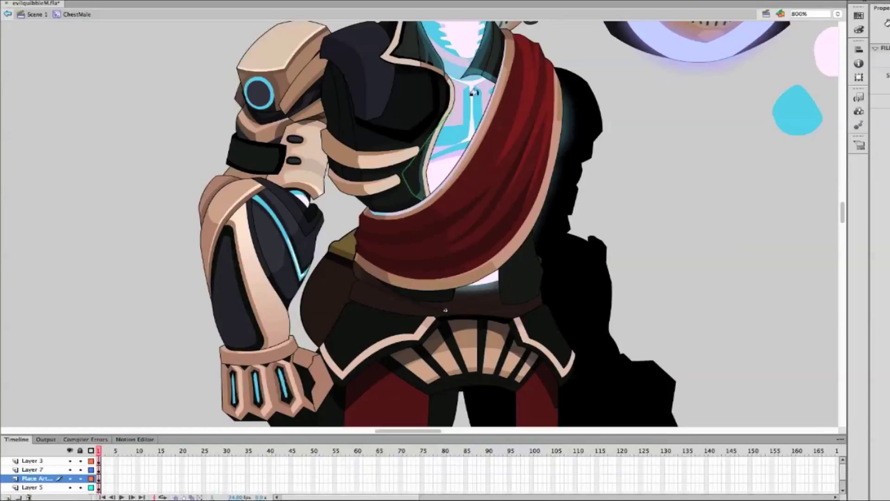
pyautogui.doubleClick(683, 180)
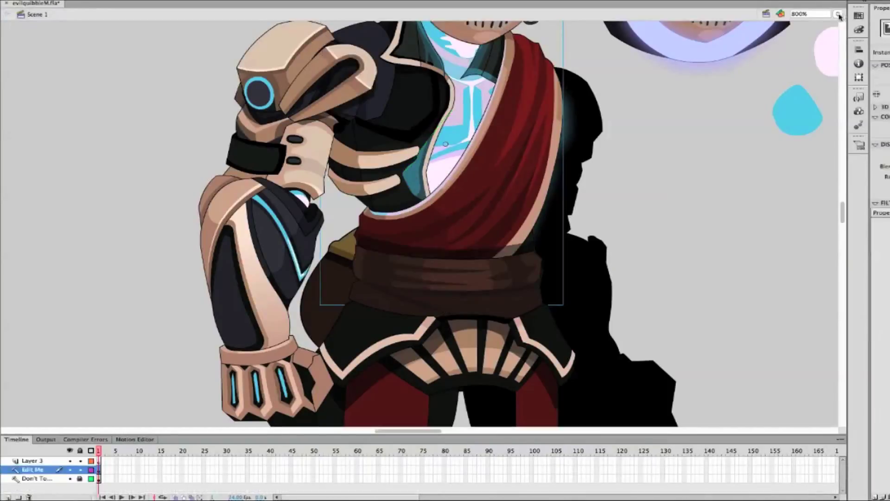
pyautogui.hotkey('ctrl', '-')
pyautogui.hotkey('ctrl', '-')
pyautogui.click(668, 165)
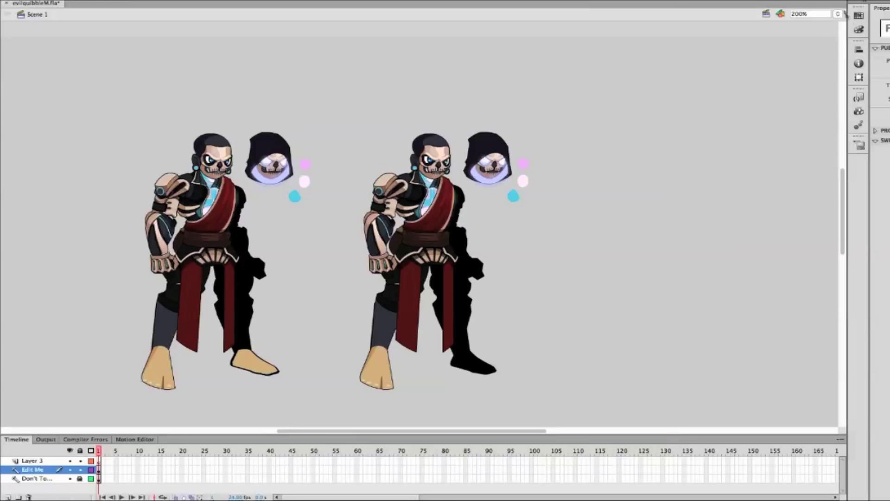
# Give the tan band below the black arm strap a curved top edge with dark fabric above it in the upper arm symbol, and return to the scene
pyautogui.hotkey('ctrl', '=')
pyautogui.hotkey('ctrl', '=')
pyautogui.doubleClick(323, 215)
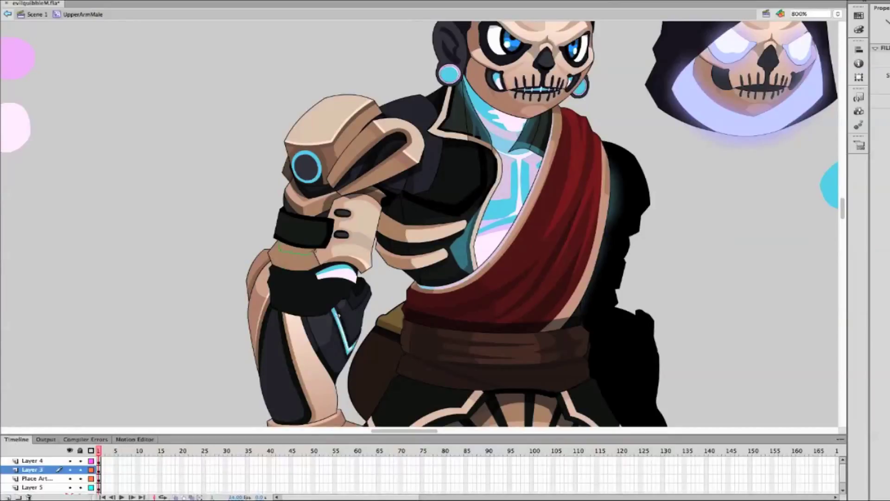
pyautogui.click(301, 254)
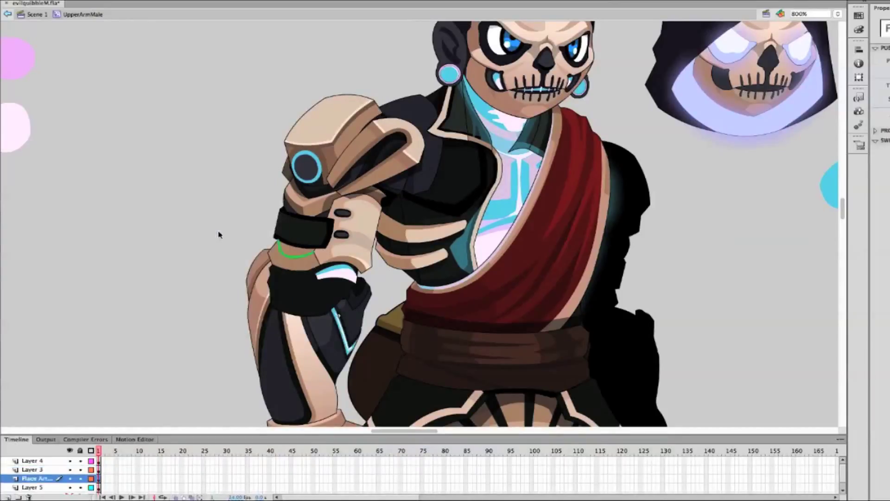
pyautogui.click(289, 256)
pyautogui.press('Delete')
pyautogui.hotkey('ctrl', 'z')
pyautogui.press('Delete')
pyautogui.hotkey('ctrl', 'z')
pyautogui.press('Delete')
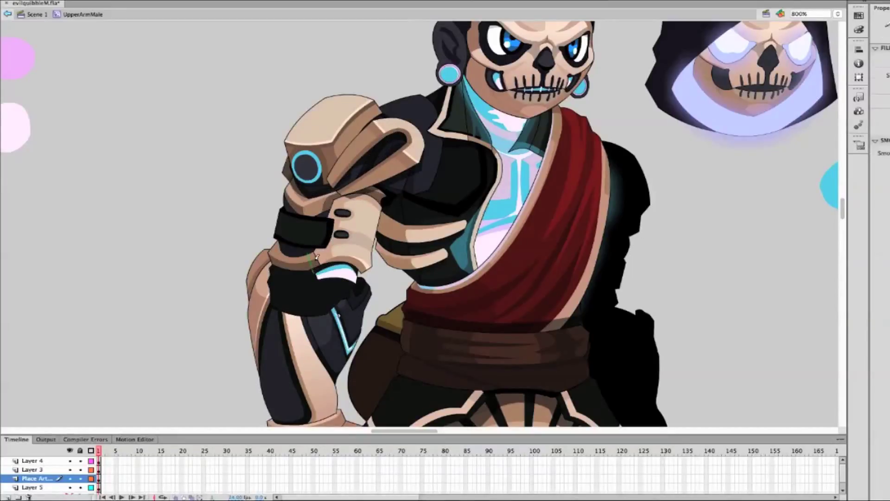
pyautogui.doubleClick(398, 293)
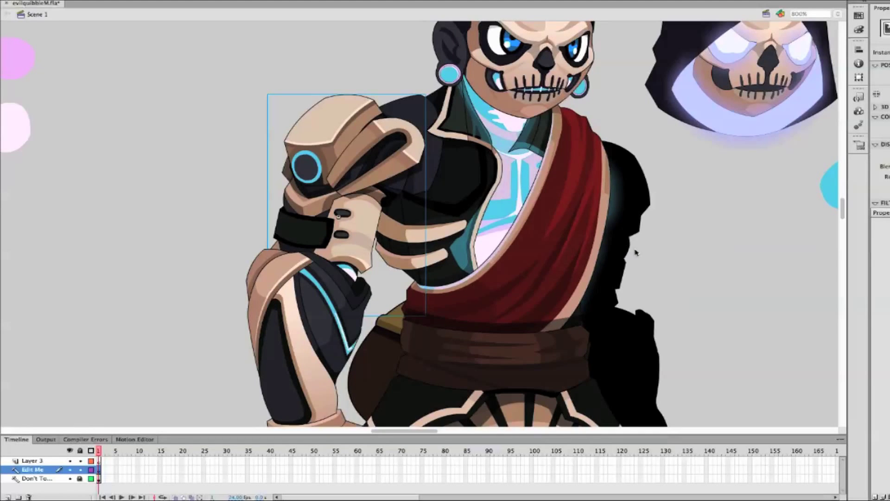
# Hide Layer 4 and Layer 3 in the upper arm symbol to expose the arm under the shoulder armour, and return to the main scene
pyautogui.scroll(-5, 634, 250)
pyautogui.click(668, 288)
pyautogui.scroll(4, 668, 292)
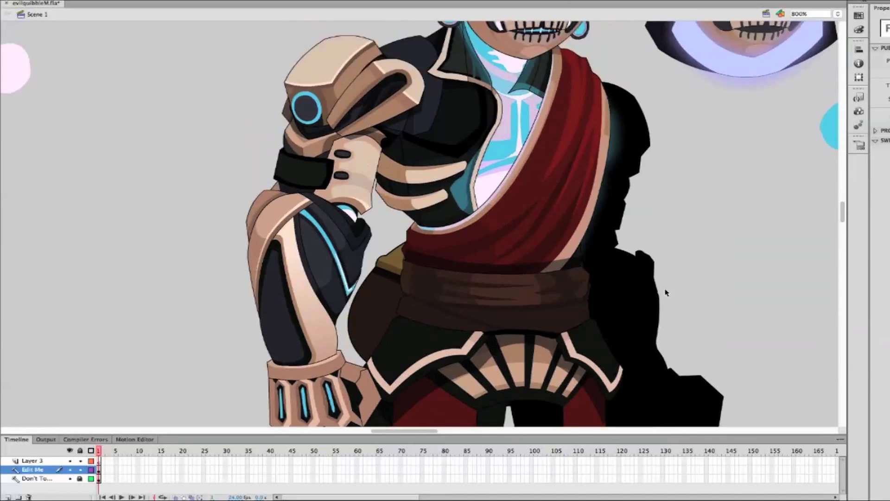
pyautogui.doubleClick(298, 164)
pyautogui.click(69, 470)
pyautogui.click(69, 461)
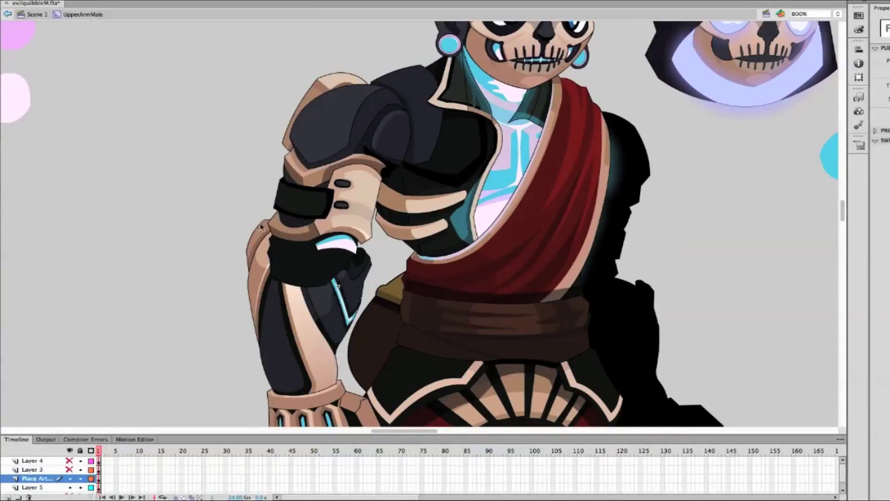
pyautogui.doubleClick(192, 183)
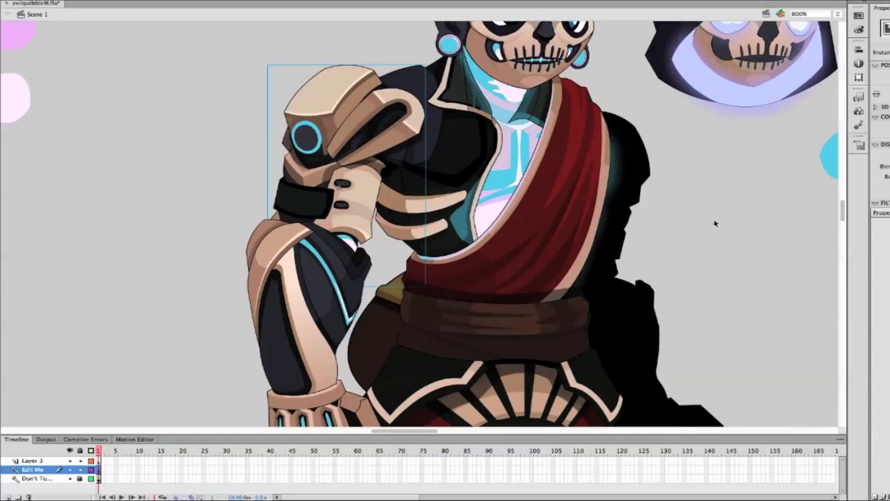
# Outline an oval shadow area on the chest beside the shoulder armour, reaching down over the ribs, in the chest symbol
pyautogui.doubleClick(463, 209)
pyautogui.click(45, 462)
pyautogui.press('b')
pyautogui.click(881, 88)
pyautogui.click(872, 139)
pyautogui.moveTo(382, 95)
pyautogui.mouseDown()
pyautogui.moveTo(373, 187)
pyautogui.moveTo(417, 192)
pyautogui.moveTo(409, 99)
pyautogui.moveTo(378, 95)
pyautogui.mouseUp()
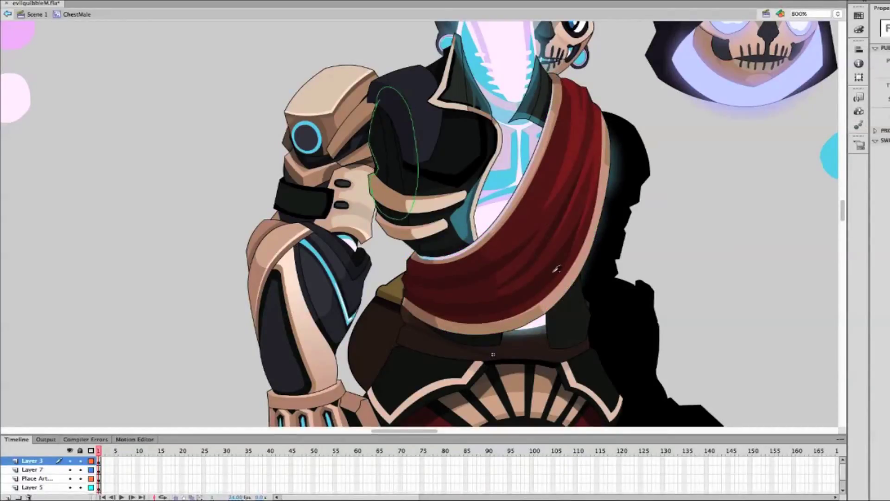
# Fill the oval beside the shoulder armour as a dark shadow, remove its outline, and return to the main scene
pyautogui.doubleClick(519, 325)
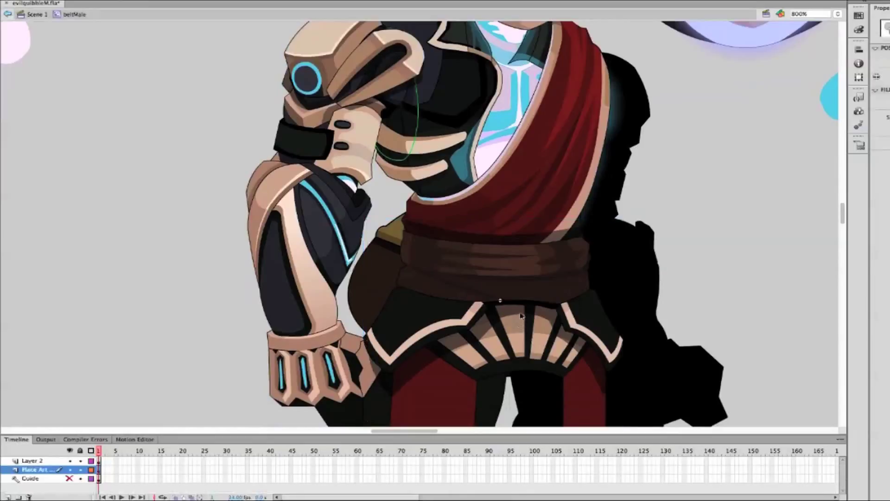
pyautogui.doubleClick(405, 135)
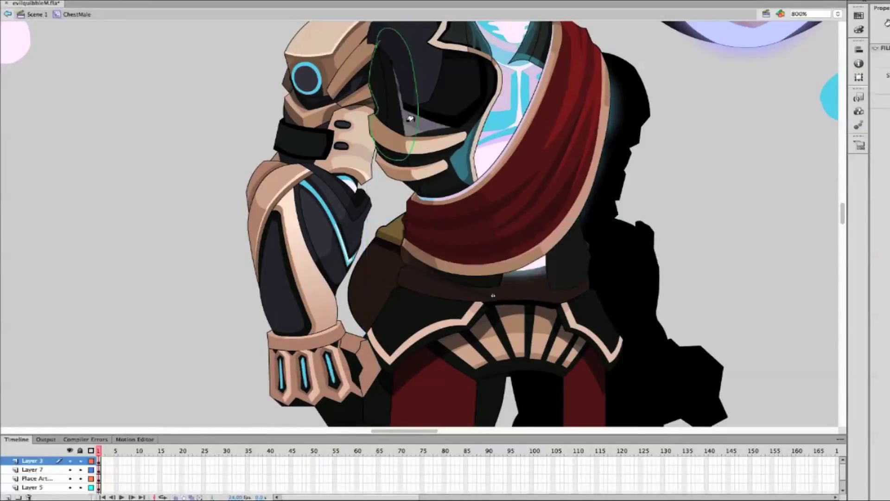
pyautogui.click(385, 127)
pyautogui.press('q')
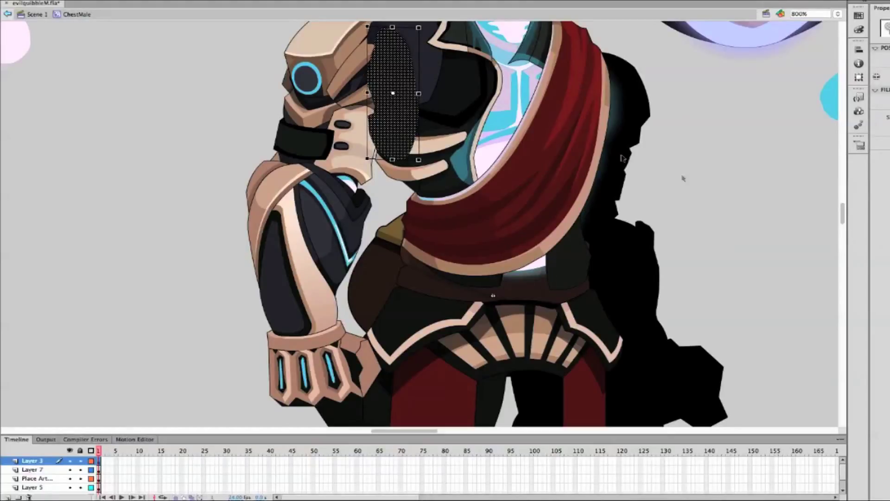
pyautogui.doubleClick(729, 173)
pyautogui.doubleClick(645, 240)
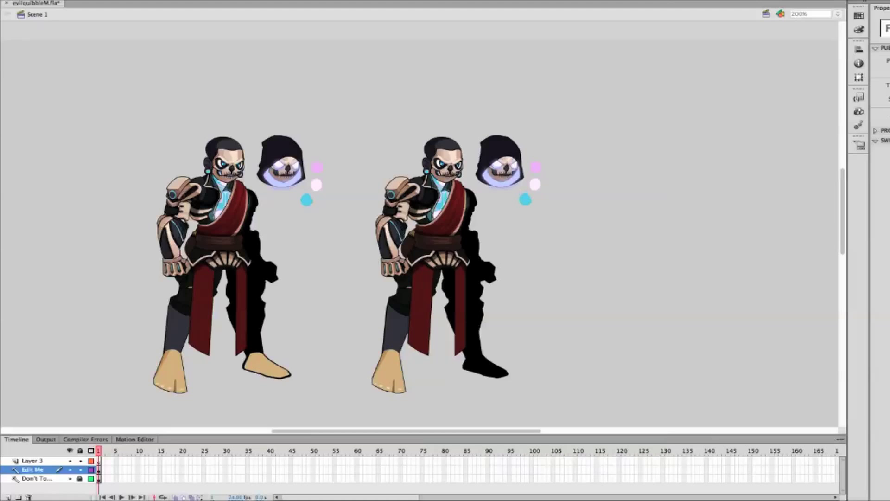
# Open the lower arm symbol at 1400% and shade the upper forearm along a curved boundary, removing the guide line
pyautogui.press('super+equal')
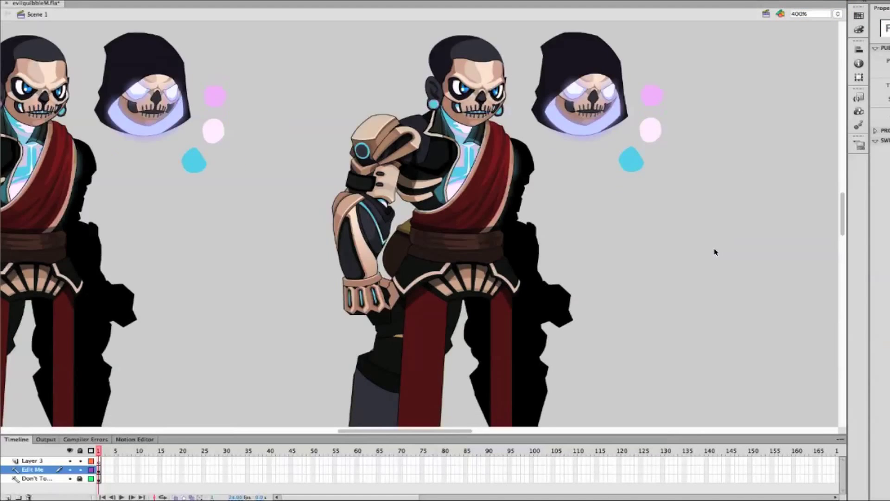
pyautogui.hscroll(-2, 714, 251)
pyautogui.scroll(-2, 715, 252)
pyautogui.scroll(3, 643, 238)
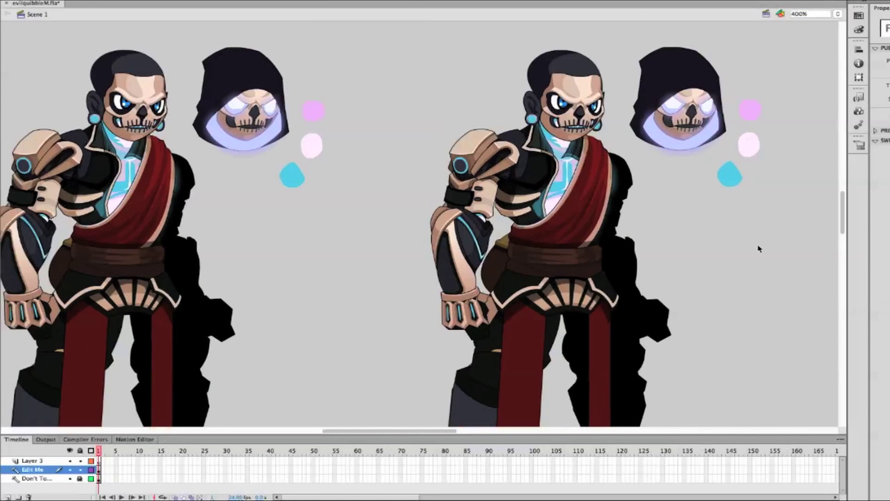
pyautogui.hscroll(3, 760, 249)
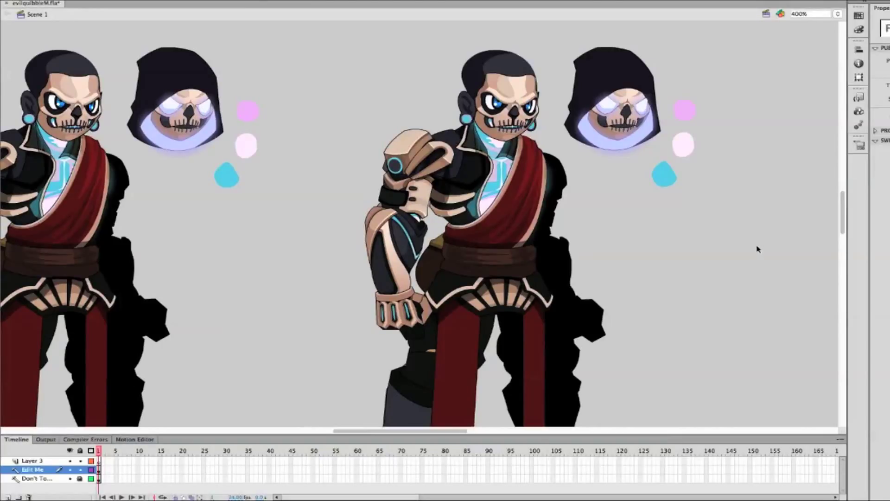
pyautogui.doubleClick(386, 282)
pyautogui.click(807, 14)
pyautogui.write('1400')
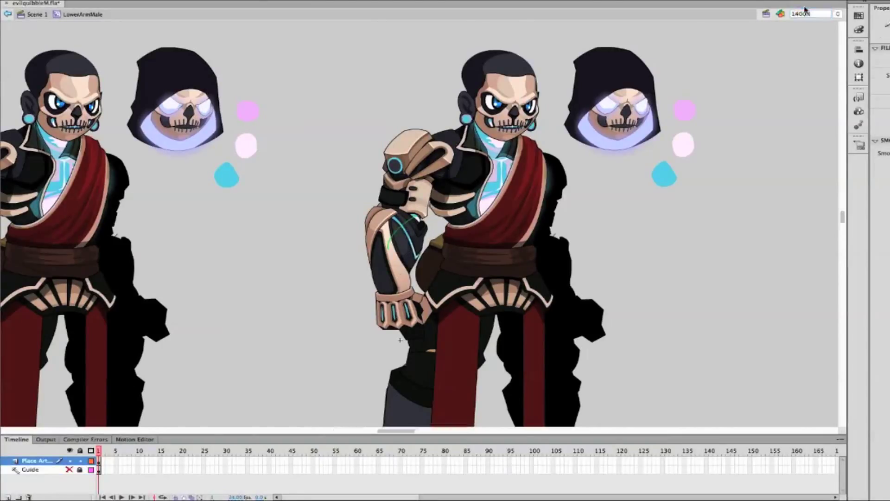
pyautogui.press('Return')
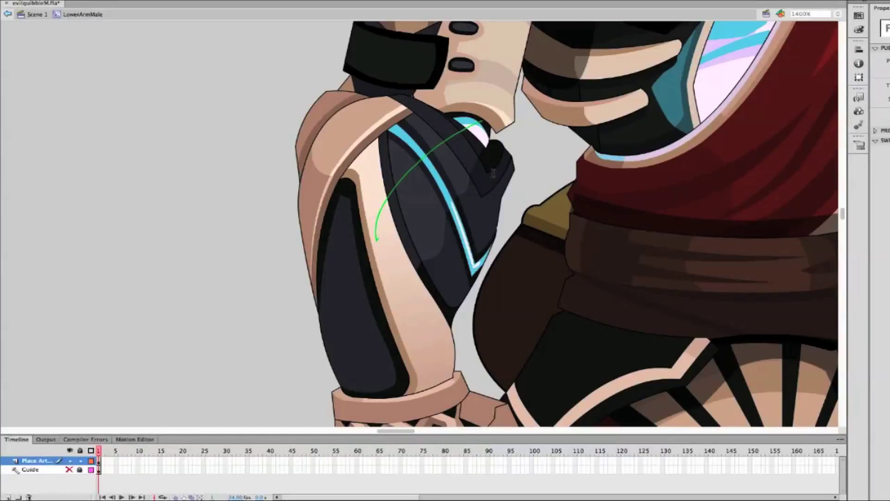
pyautogui.click(484, 252)
pyautogui.press('Delete')
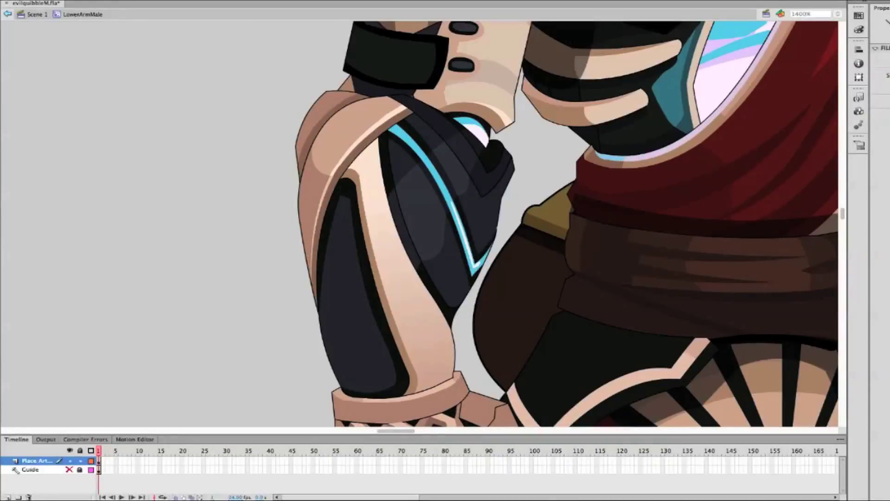
# Add a dark shadow below the edge of the sleeve flap above the forearm's cyan stripe
pyautogui.moveTo(434, 132); pyautogui.dragTo(476, 195)
pyautogui.click(458, 167)
pyautogui.press('Delete')
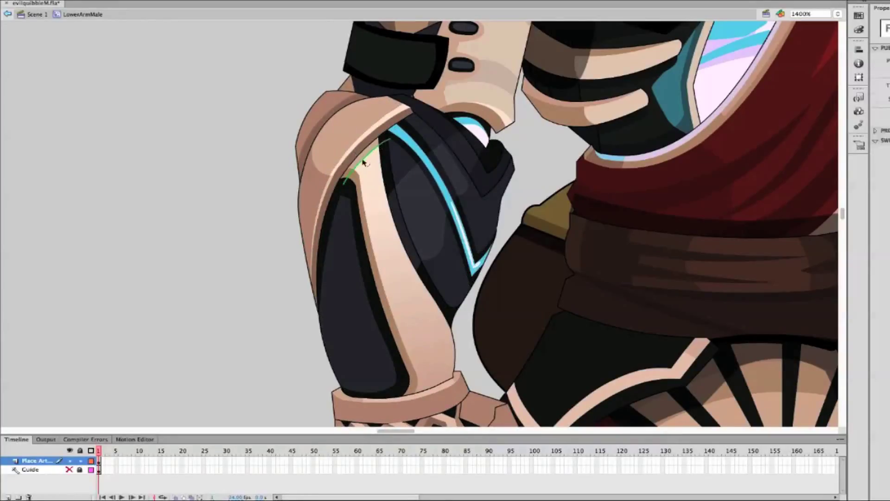
# Shade the forearm's tan stripe beneath the elbow plate and along the wrist cuff
pyautogui.press('b')
pyautogui.moveTo(389, 389); pyautogui.dragTo(460, 354)
pyautogui.press('v')
pyautogui.click(439, 375)
pyautogui.click(511, 302)
pyautogui.doubleClick(736, 204)
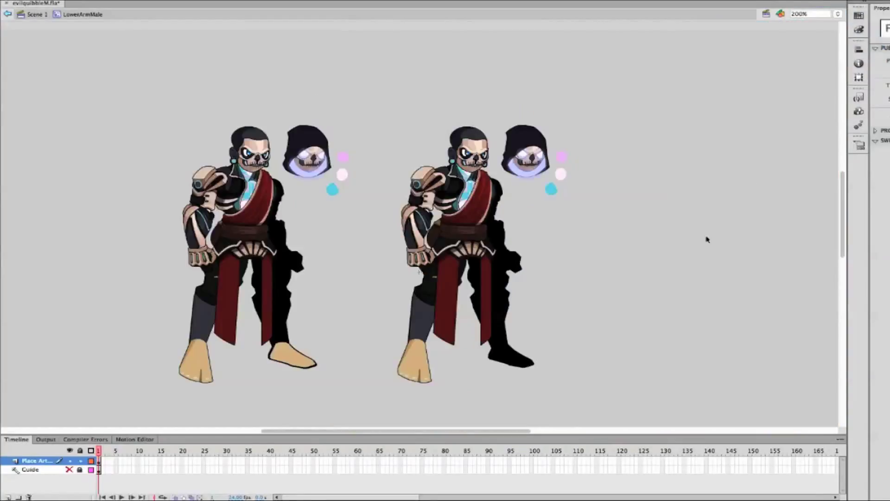
# Copy the cyan-ringed disc from the shoulder armour onto the elbow plate in the lower arm symbol, and return to the main scene
pyautogui.click(837, 14)
pyautogui.click(842, 33)
pyautogui.doubleClick(426, 72)
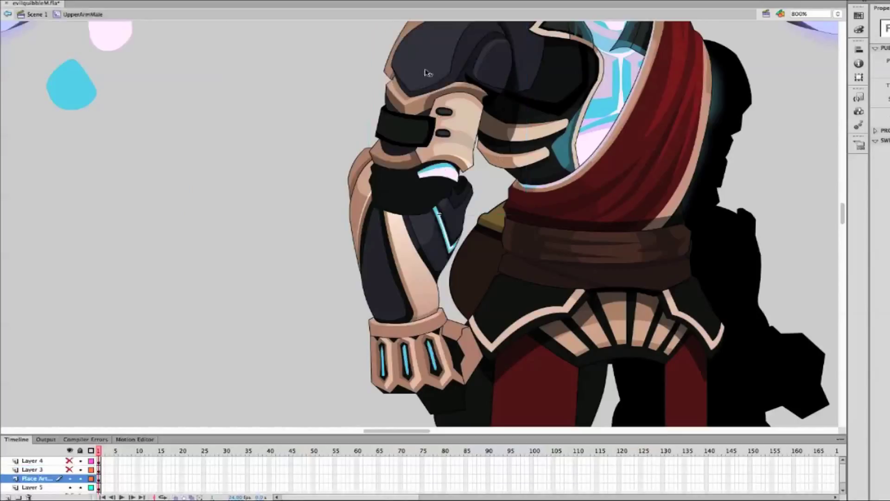
pyautogui.moveTo(427, 70); pyautogui.dragTo(425, 113)
pyautogui.doubleClick(407, 225)
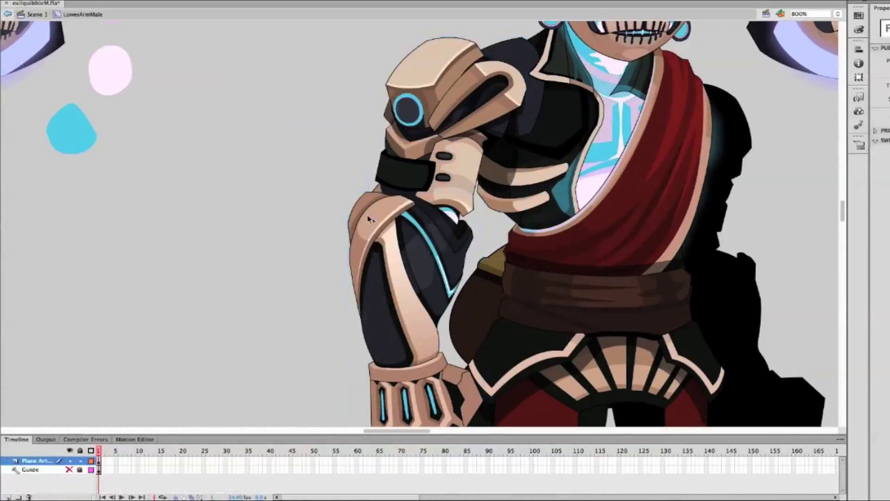
pyautogui.hotkey('ctrl', 'v')
pyautogui.moveTo(420, 224); pyautogui.dragTo(367, 212)
pyautogui.click(294, 295)
pyautogui.click(838, 14)
pyautogui.click(819, 26)
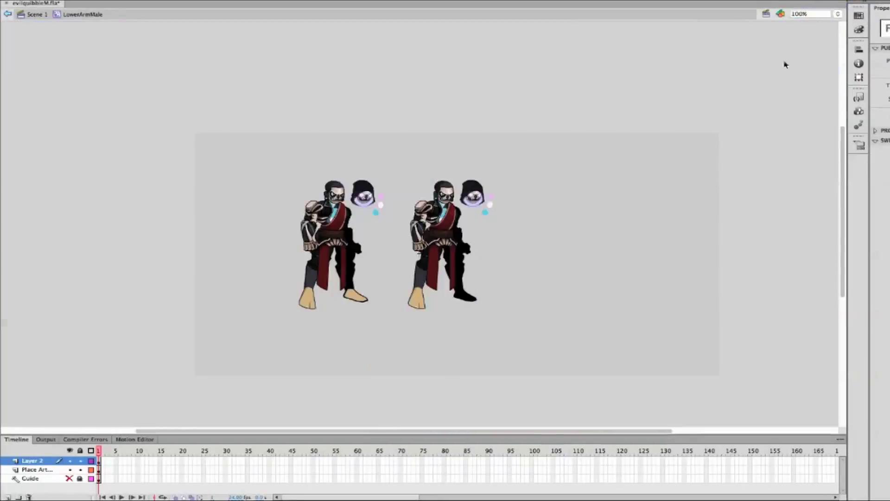
pyautogui.click(838, 14)
pyautogui.click(819, 48)
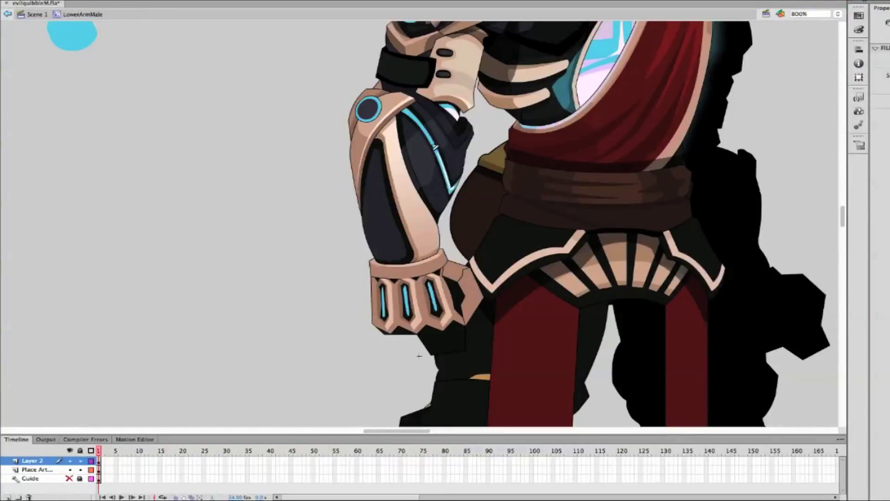
pyautogui.hotkey('ctrl', 'e')
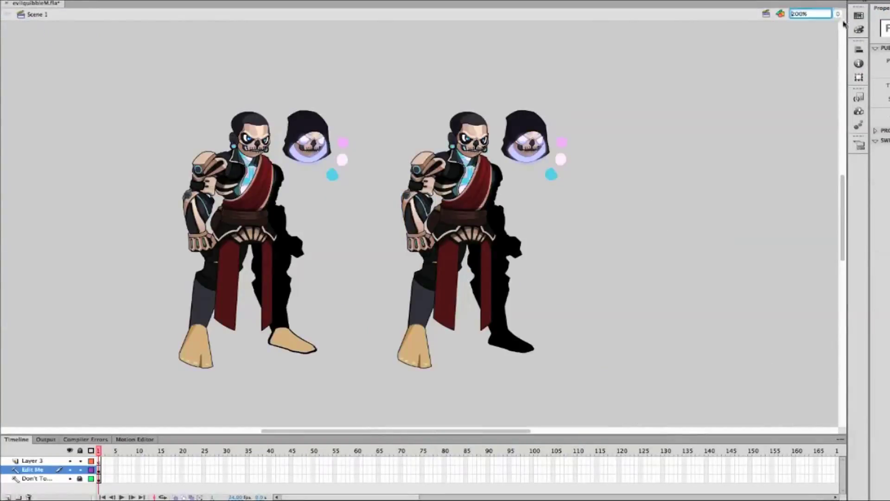
# Sketch outlines for additional folds down the red sash across the chest in the chest symbol
pyautogui.hotkey('ctrl', '8')
pyautogui.doubleClick(698, 200)
pyautogui.click(540, 225)
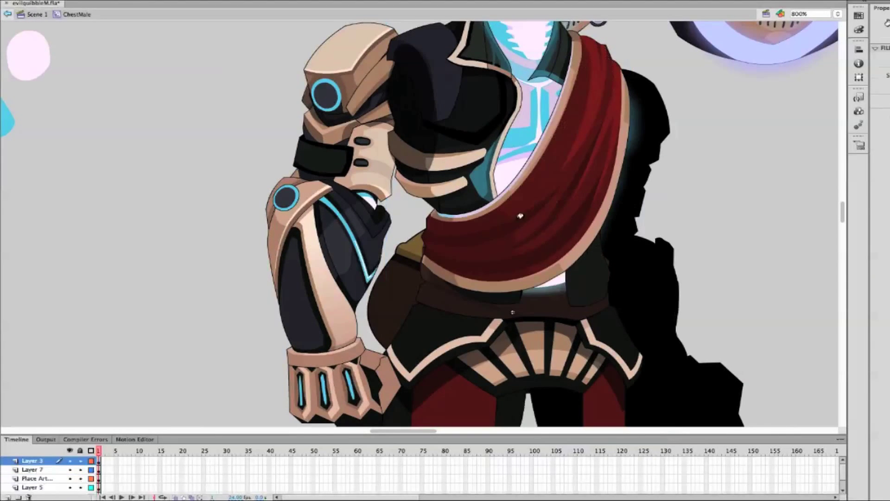
pyautogui.moveTo(581, 183); pyautogui.dragTo(593, 184)
pyautogui.click(594, 221)
pyautogui.click(879, 142)
pyautogui.click(878, 132)
pyautogui.press('y')
pyautogui.moveTo(581, 49); pyautogui.dragTo(559, 172)
pyautogui.moveTo(575, 124); pyautogui.dragTo(505, 210)
pyautogui.moveTo(605, 135)
pyautogui.mouseDown()
pyautogui.moveTo(588, 202)
pyautogui.moveTo(562, 233)
pyautogui.mouseUp()
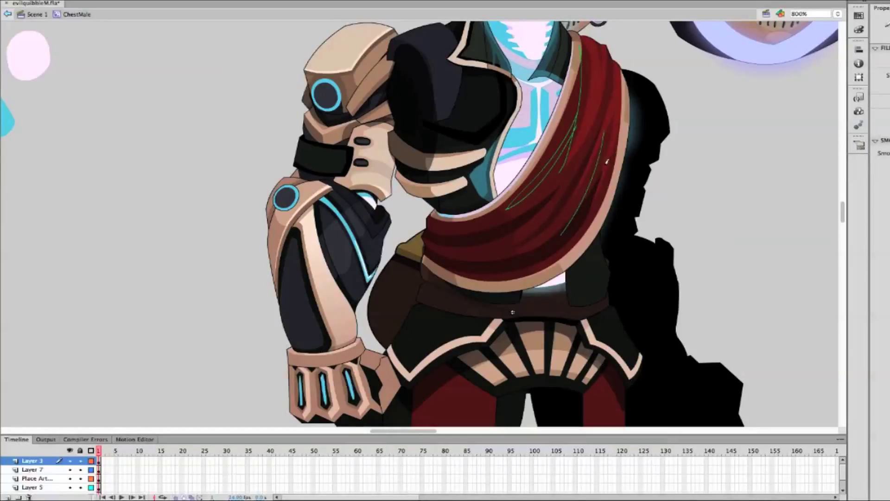
# Remove the outline strokes from the new sash folds and return to the main scene
pyautogui.press('v')
pyautogui.doubleClick(560, 149)
pyautogui.press('Delete')
pyautogui.click(603, 159)
pyautogui.press('Delete')
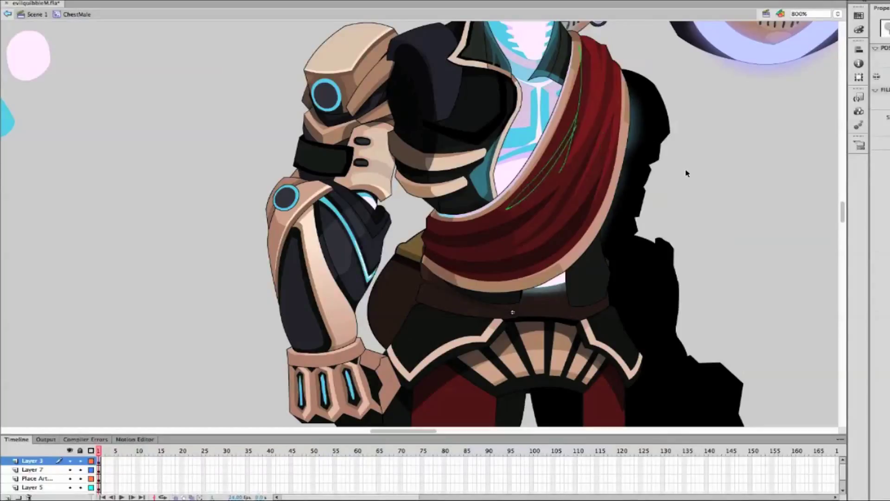
pyautogui.hotkey('ctrl', 'e')
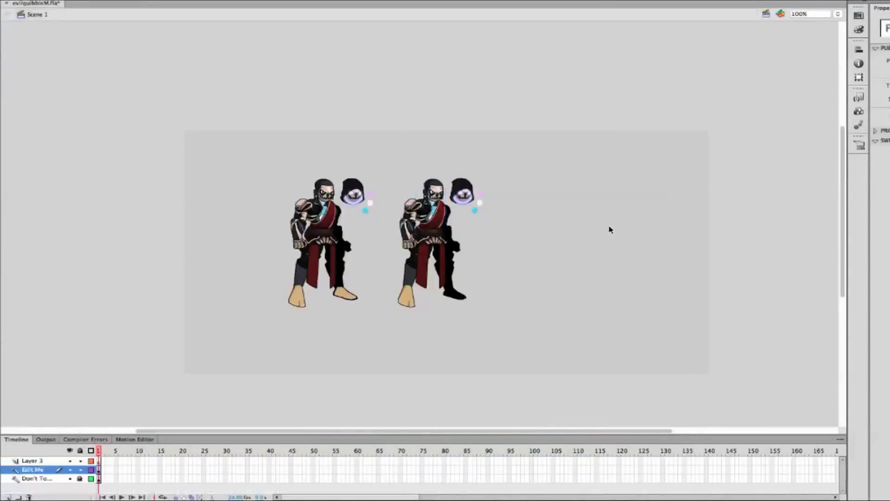
# In the belt symbol, hide Layer 2 and draw an angular seam line down the wider red cloth panel
pyautogui.click(838, 14)
pyautogui.click(807, 31)
pyautogui.scroll(3, 698, 195)
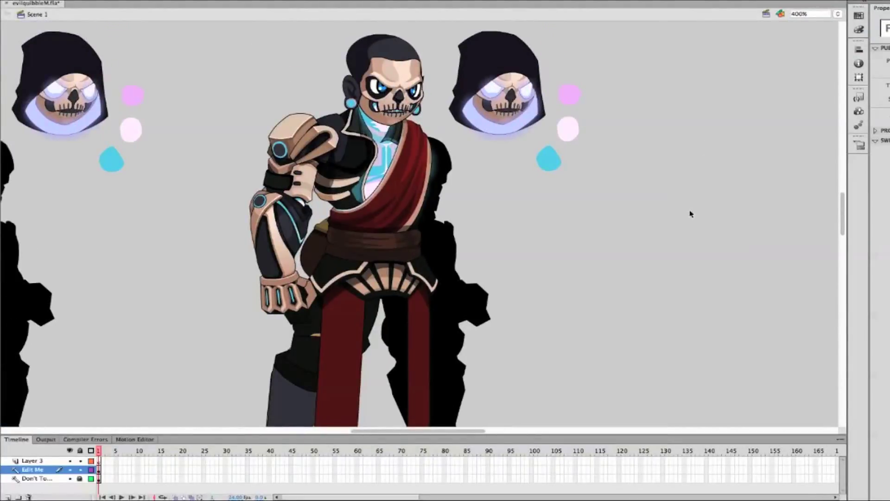
pyautogui.hscroll(-2, 691, 213)
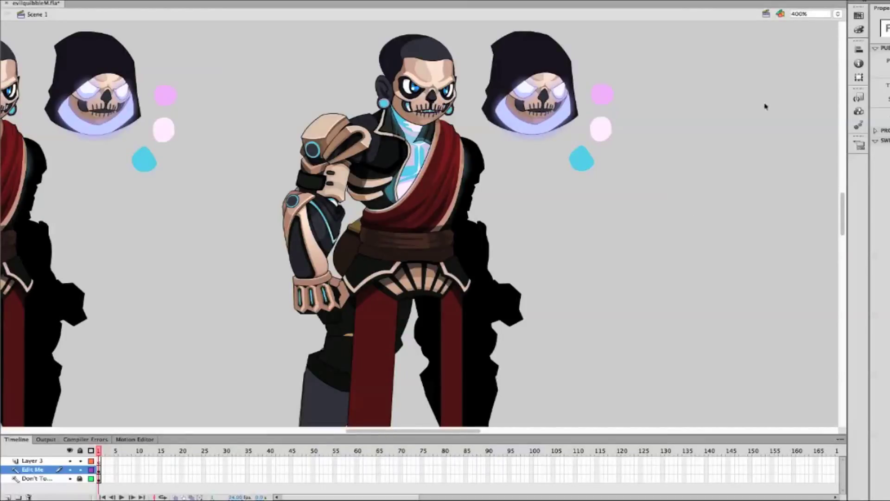
pyautogui.scroll(-3, 383, 318)
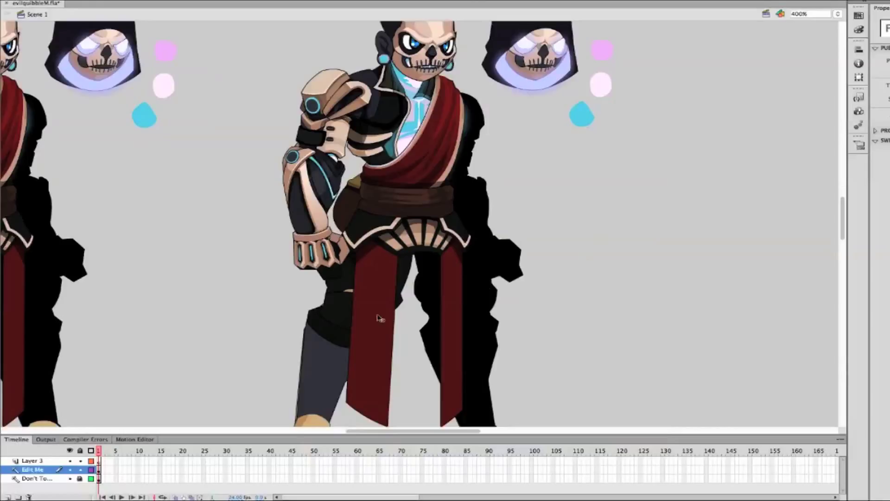
pyautogui.doubleClick(383, 318)
pyautogui.press('p')
pyautogui.click(357, 246)
pyautogui.click(380, 270)
pyautogui.click(379, 325)
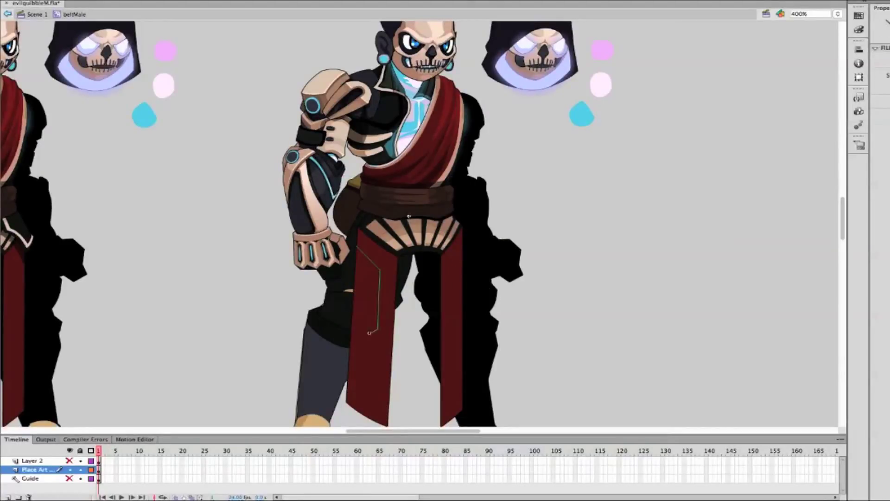
pyautogui.click(372, 332)
# Outline an angled piece at the top of the cloth panel's seam and fill it with brown
pyautogui.click(368, 257)
pyautogui.moveTo(366, 254); pyautogui.dragTo(381, 262)
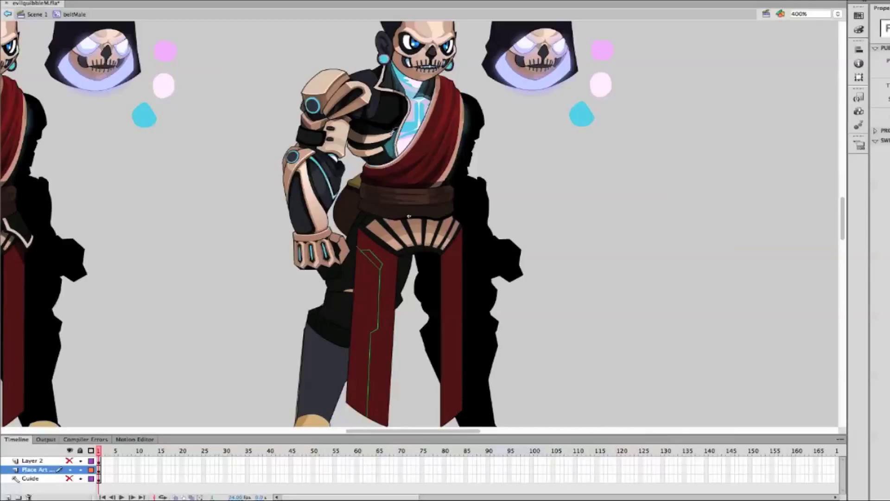
pyautogui.click(373, 257)
# Draw a parallel line beside the seam down to the hem at 800% and fill the strip between them with near-black
pyautogui.click(798, 13)
pyautogui.click(804, 74)
pyautogui.press('n')
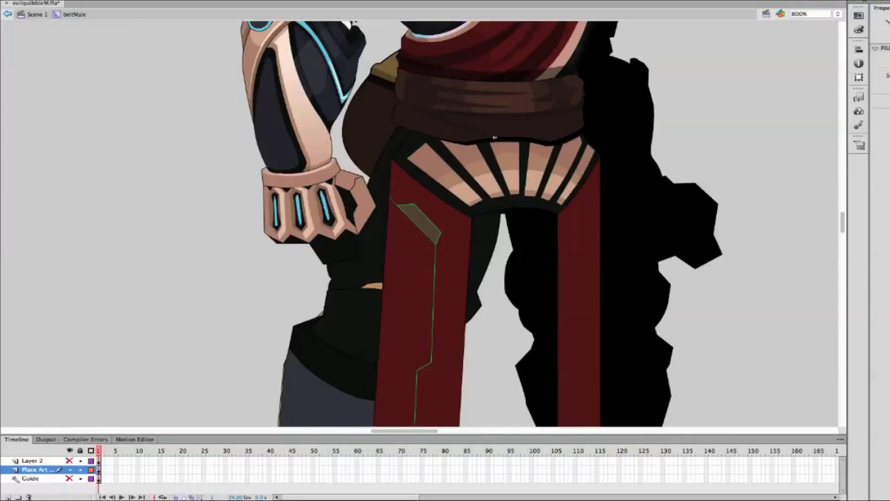
pyautogui.moveTo(422, 202); pyautogui.dragTo(445, 237)
pyautogui.moveTo(412, 200)
pyautogui.mouseDown()
pyautogui.moveTo(432, 197)
pyautogui.moveTo(415, 380)
pyautogui.mouseUp()
pyautogui.scroll(-5, 495, 138)
pyautogui.scroll(-1, 422, 212)
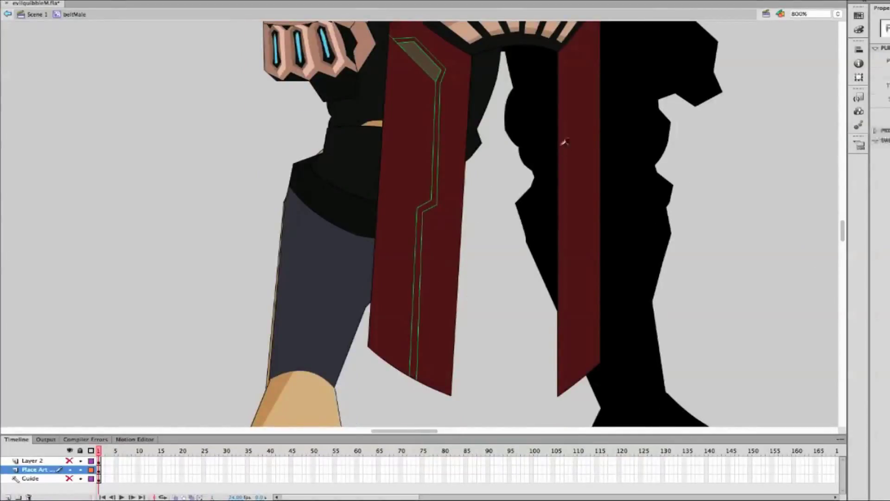
pyautogui.scroll(5, 446, 246)
pyautogui.doubleClick(445, 245)
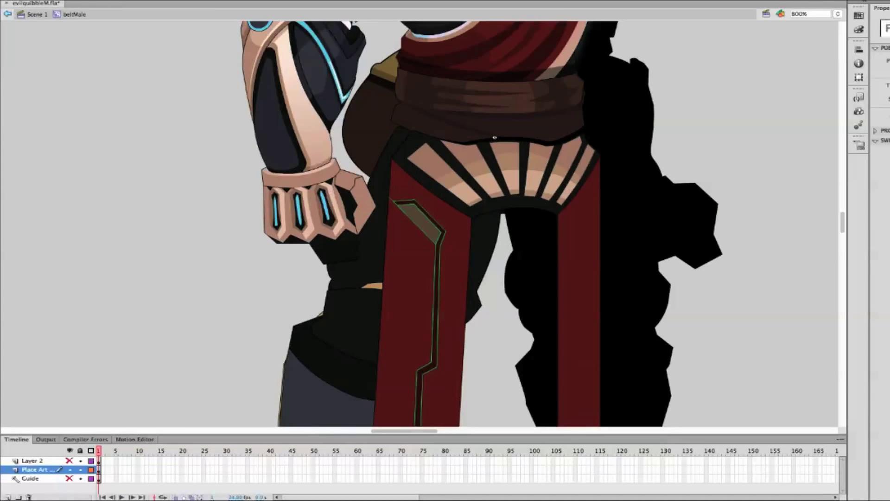
# Turn the seam line into a thick tan trim down to the hem and remove the outlines around the dark strip
pyautogui.click(406, 216)
pyautogui.hotkey('ctrl', 'shift', 'a')
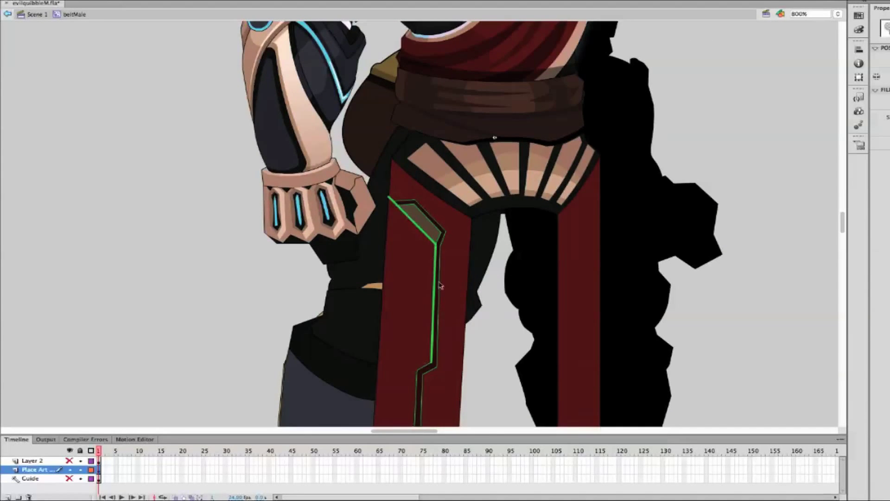
pyautogui.scroll(3, 418, 209)
pyautogui.scroll(-10, 464, 288)
pyautogui.click(420, 192)
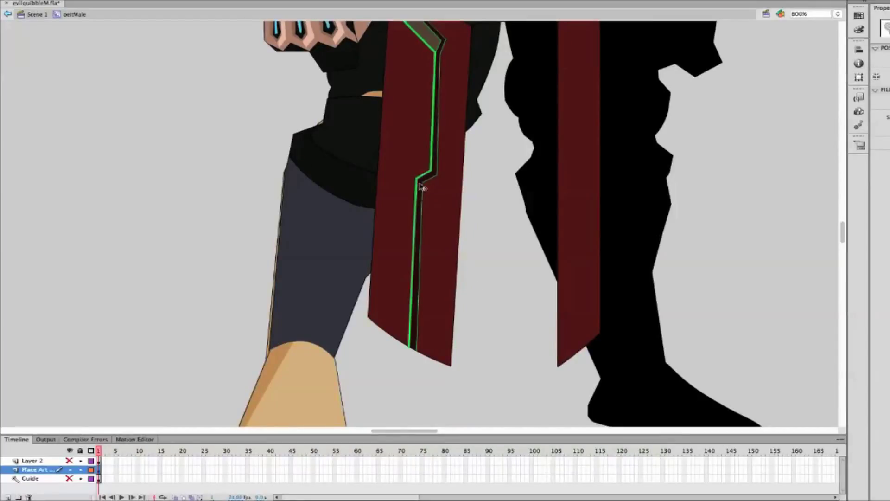
pyautogui.scroll(5, 421, 190)
pyautogui.hotkey('ctrl', 'shift', 'a')
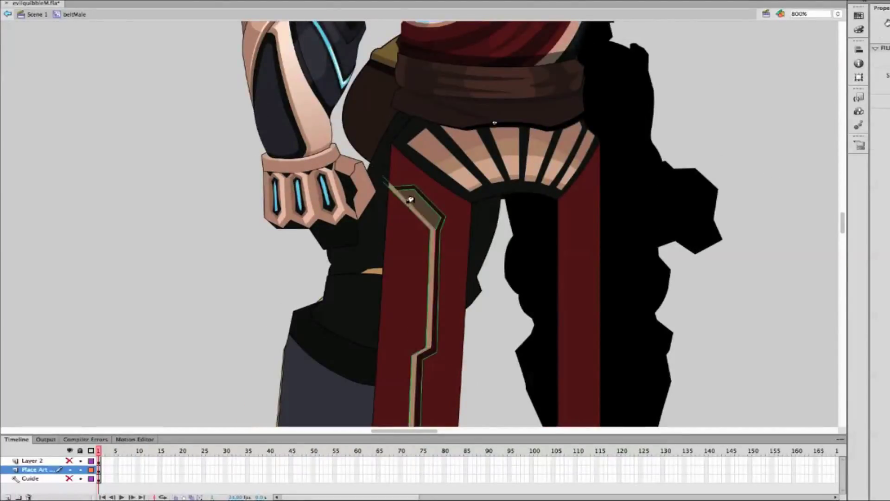
pyautogui.click(433, 238)
pyautogui.press('Delete')
# Cut the hem beside the wider cloth panel's dark strip to a shorter point, deleting the leftover edge and the green construction lines
pyautogui.scroll(-5, 432, 238)
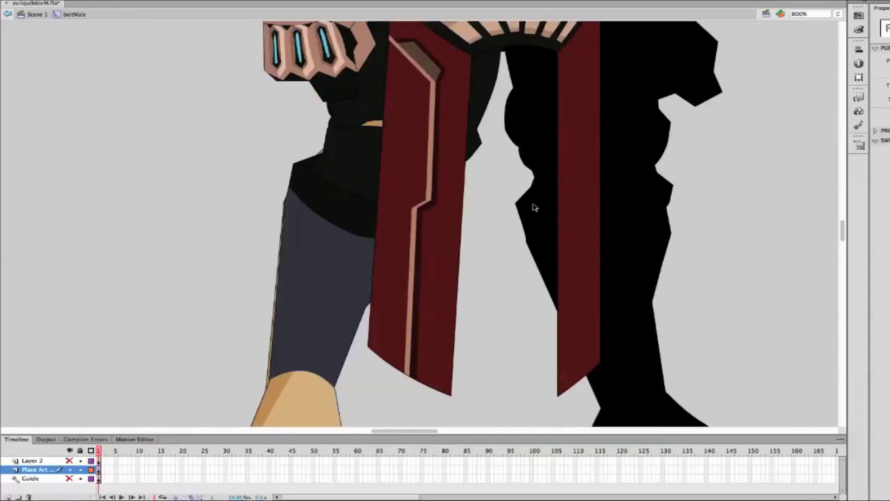
pyautogui.moveTo(418, 343)
pyautogui.mouseDown()
pyautogui.moveTo(436, 358)
pyautogui.moveTo(453, 342)
pyautogui.mouseUp()
pyautogui.click(453, 378)
pyautogui.press('Delete')
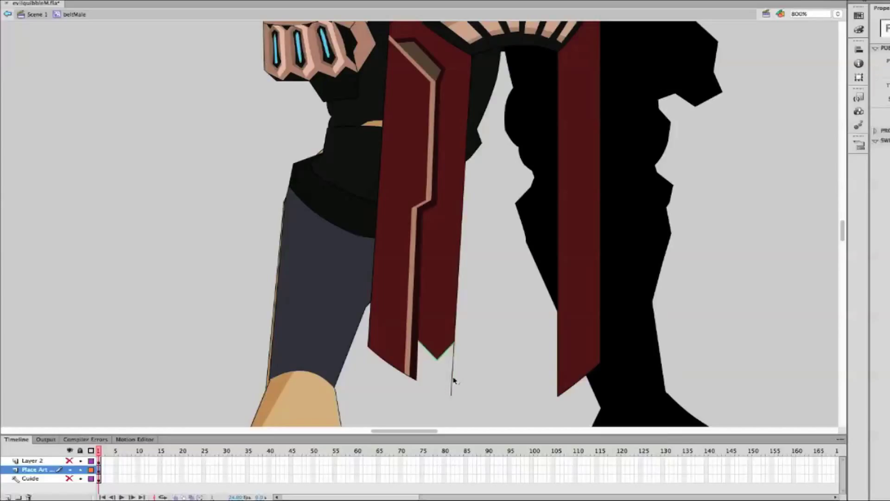
pyautogui.doubleClick(436, 357)
pyautogui.press('Delete')
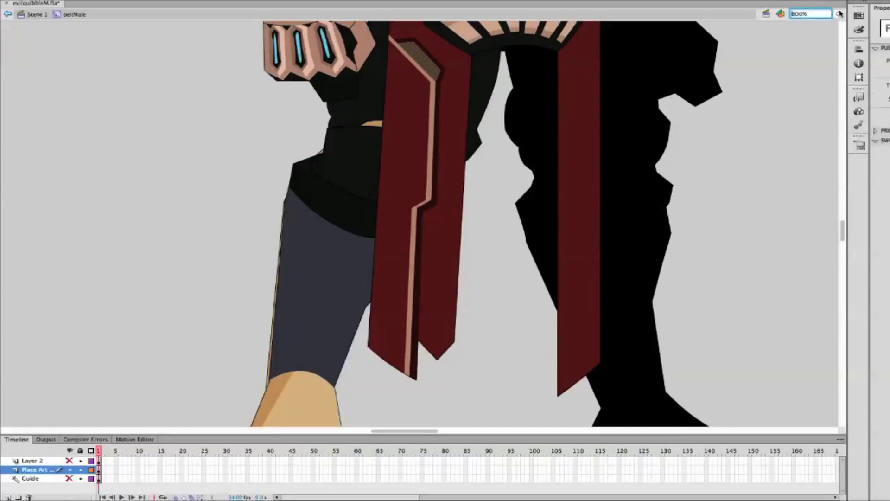
pyautogui.click(839, 16)
pyautogui.doubleClick(545, 229)
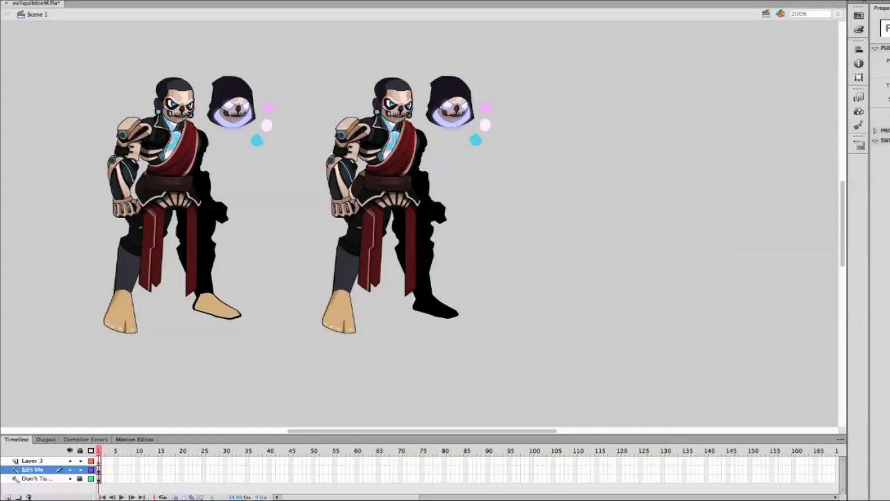
# In the chest symbol at 800%, outline a curved armour piece between the shoulder and the collar
pyautogui.click(812, 14)
pyautogui.write('800')
pyautogui.press('Return')
pyautogui.scroll(10, 608, 147)
pyautogui.hscroll(-5, 583, 163)
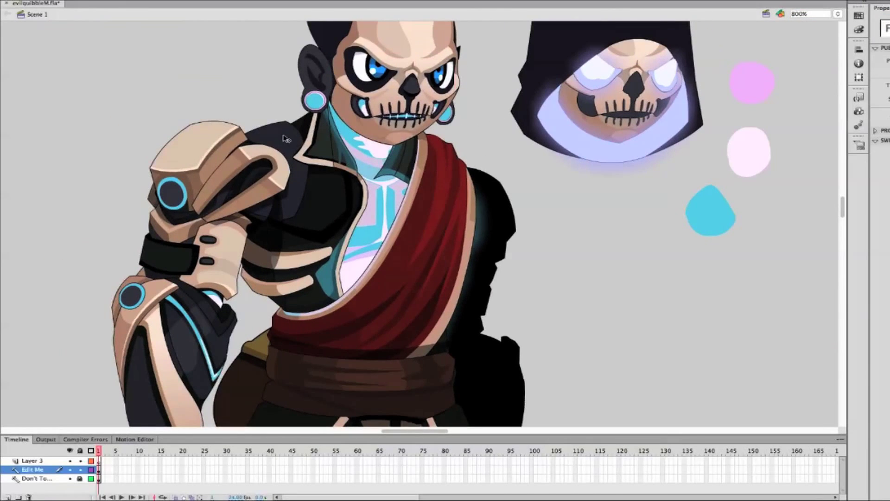
pyautogui.doubleClick(284, 137)
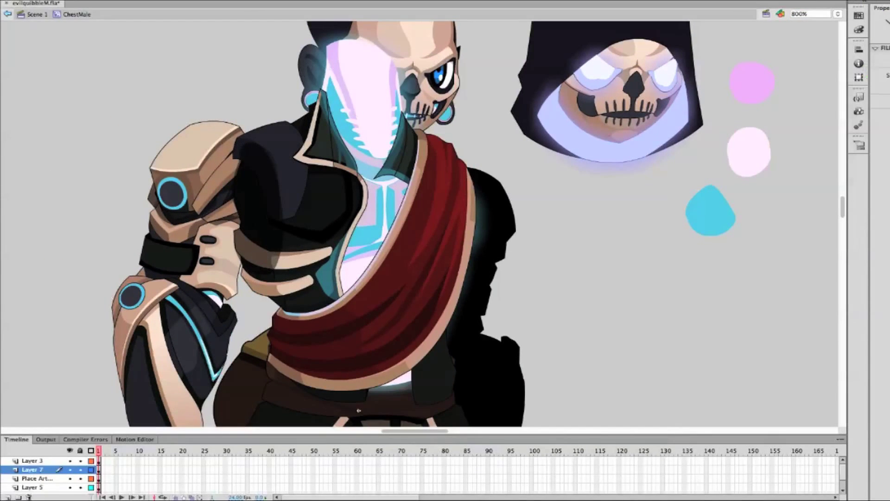
pyautogui.click(286, 149)
pyautogui.click(255, 124)
pyautogui.click(275, 117)
pyautogui.click(291, 122)
pyautogui.click(306, 135)
pyautogui.press('v')
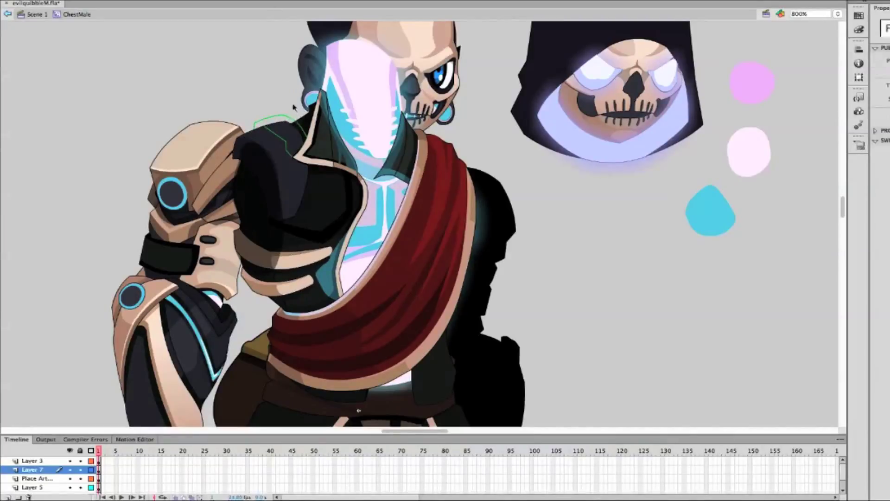
# Fill the new piece beside the collar with brown and recolour its green outline
pyautogui.click(297, 131)
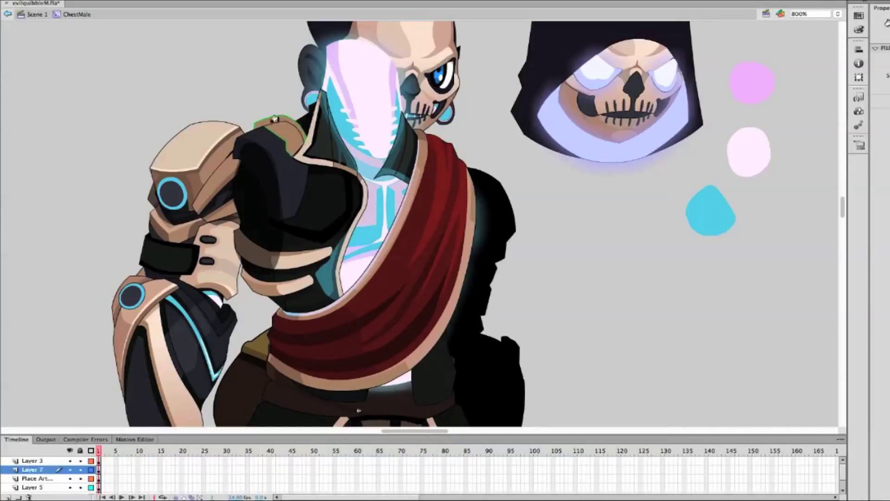
pyautogui.press('Escape')
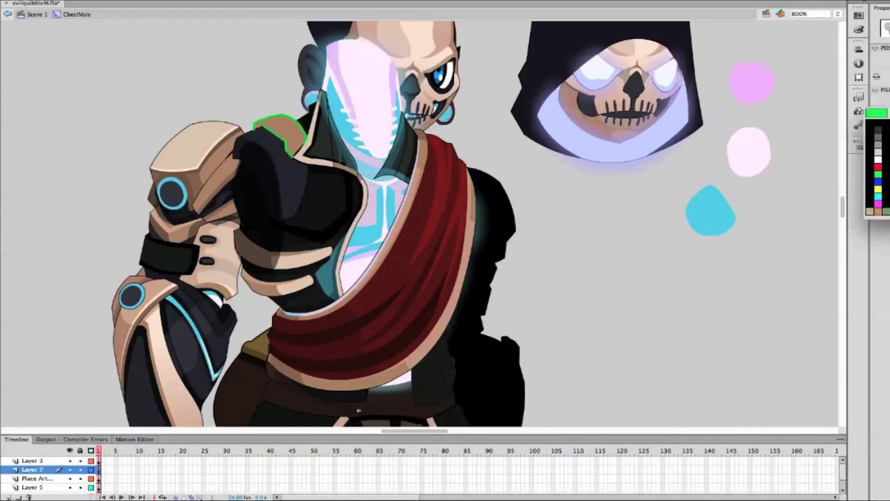
pyautogui.press('k')
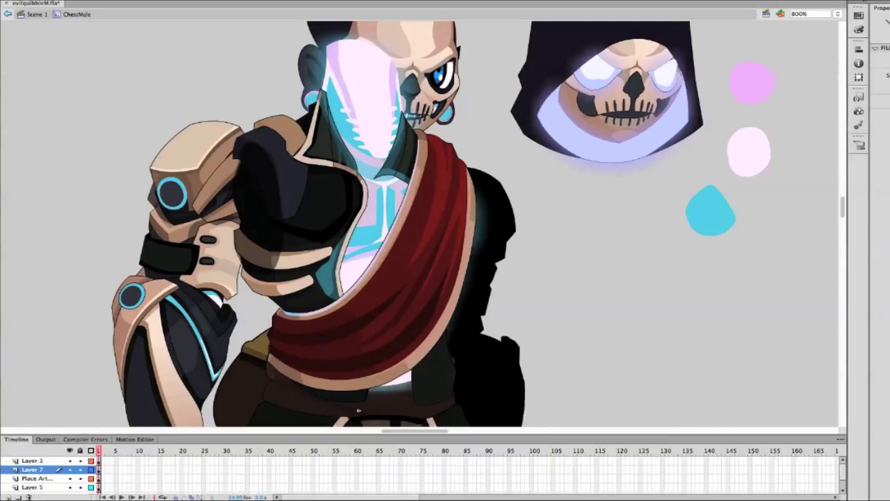
# Divide the collar-side armour piece with a curve, fill its upper part with a lighter tan and remove the dividing line
pyautogui.press('v')
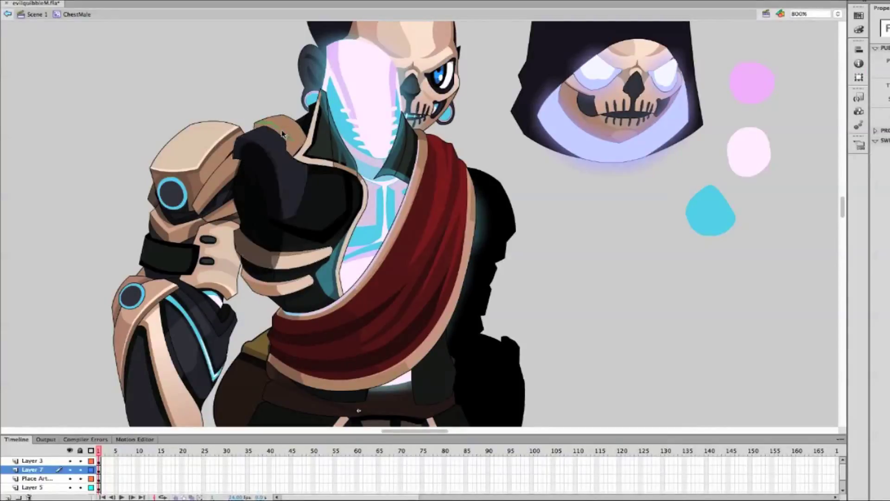
pyautogui.click(299, 147)
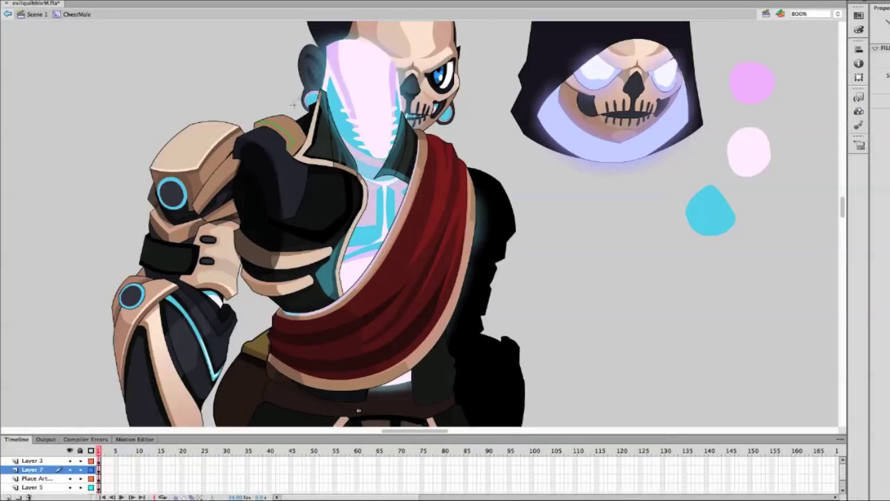
pyautogui.click(294, 143)
pyautogui.press('Escape')
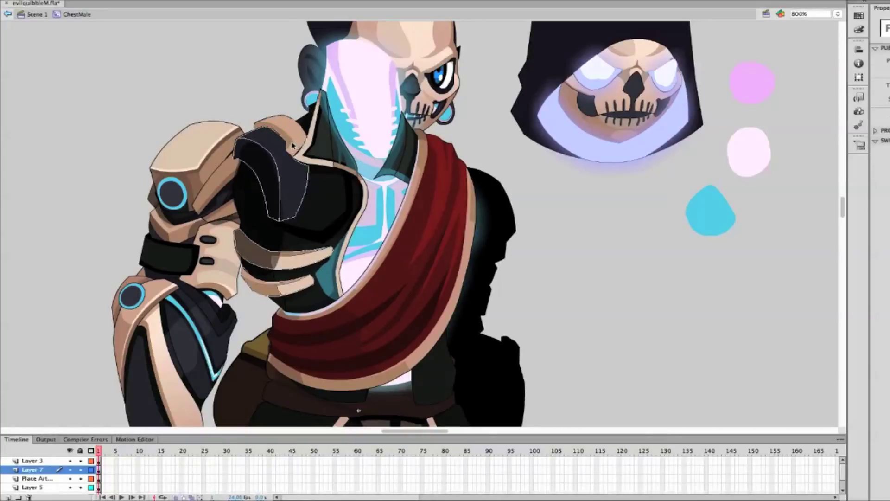
pyautogui.doubleClick(582, 194)
pyautogui.hotkey('ctrl', '-')
pyautogui.hotkey('ctrl', '-')
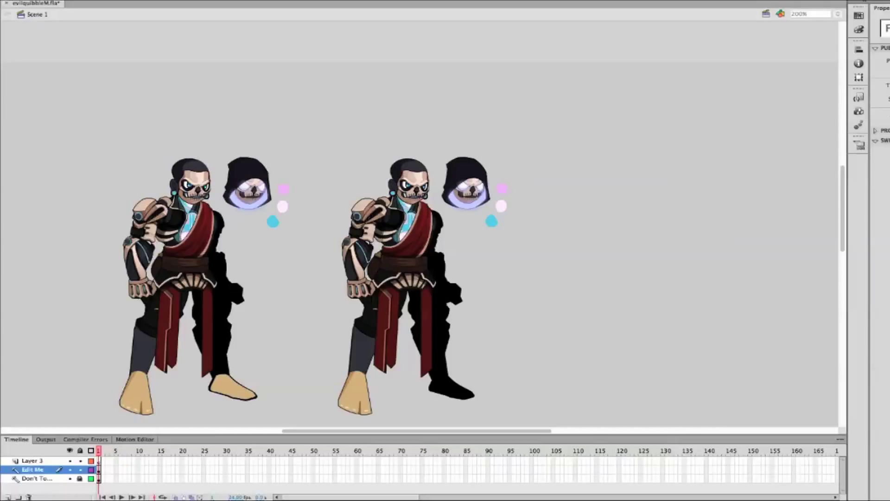
# Review the character at 400% and inspect the hair artwork inside the head symbol
pyautogui.click(838, 14)
pyautogui.click(805, 22)
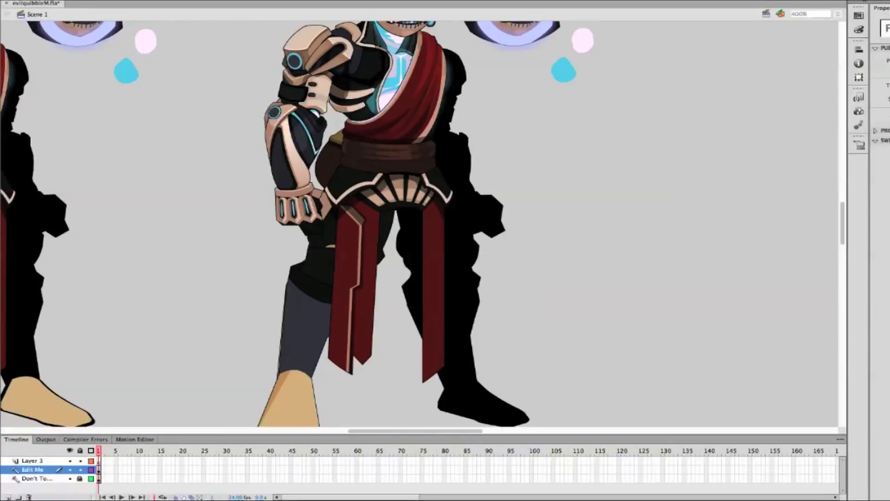
pyautogui.scroll(5, 596, 209)
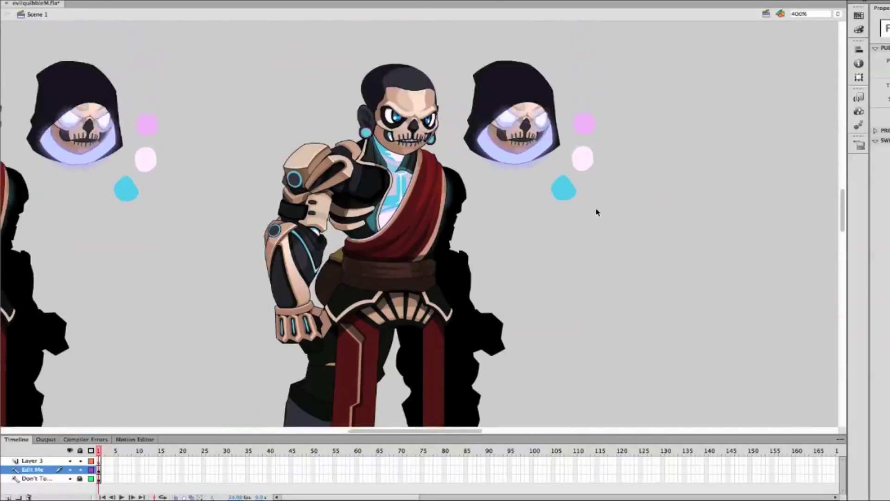
pyautogui.hscroll(-1, 597, 209)
pyautogui.doubleClick(418, 88)
pyautogui.scroll(-1, 755, 292)
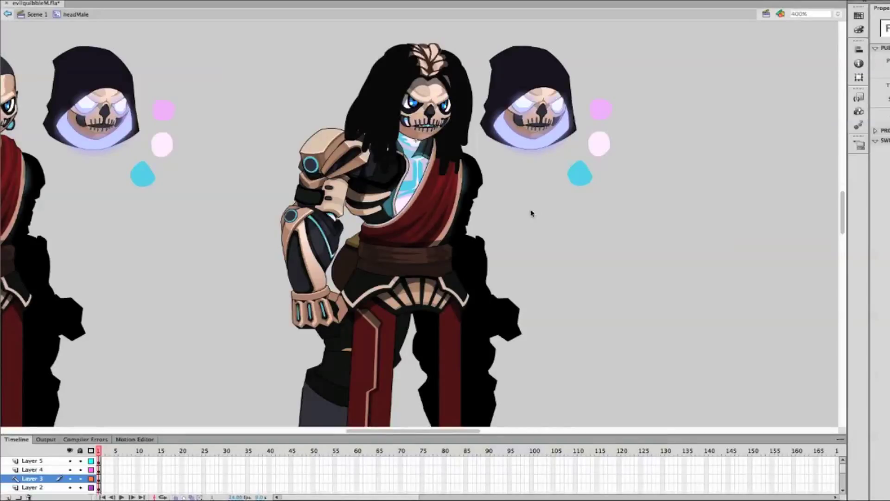
pyautogui.doubleClick(561, 274)
pyautogui.scroll(-1, 534, 275)
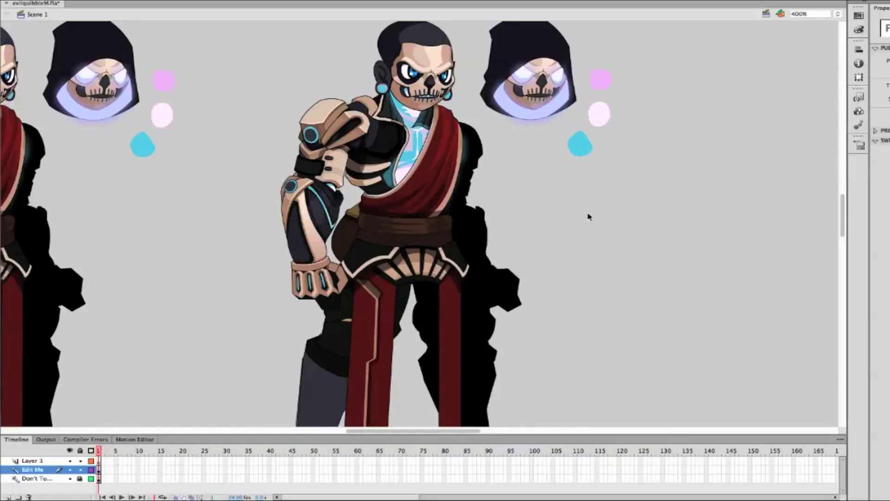
# Try a red fill on the jacket's teal lining beside the open chest
pyautogui.scroll(2, 555, 260)
pyautogui.doubleClick(393, 213)
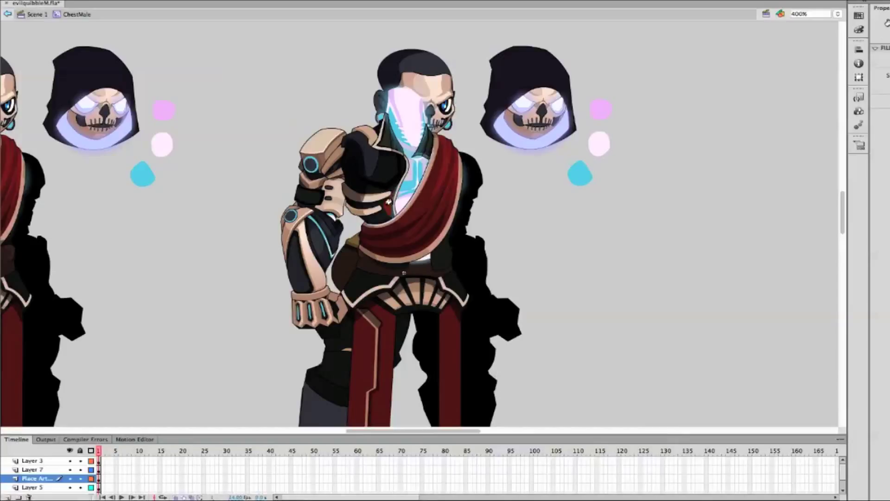
pyautogui.doubleClick(561, 261)
pyautogui.click(561, 263)
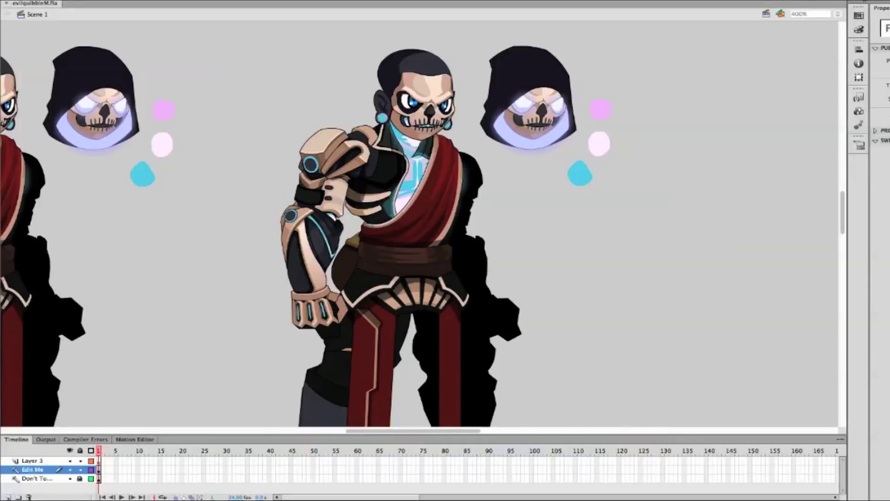
# In the belt symbol, add green outlines around the wider panel's trim, dark strip and brown top piece, and select them
pyautogui.scroll(-5, 585, 288)
pyautogui.hscroll(-2, 585, 289)
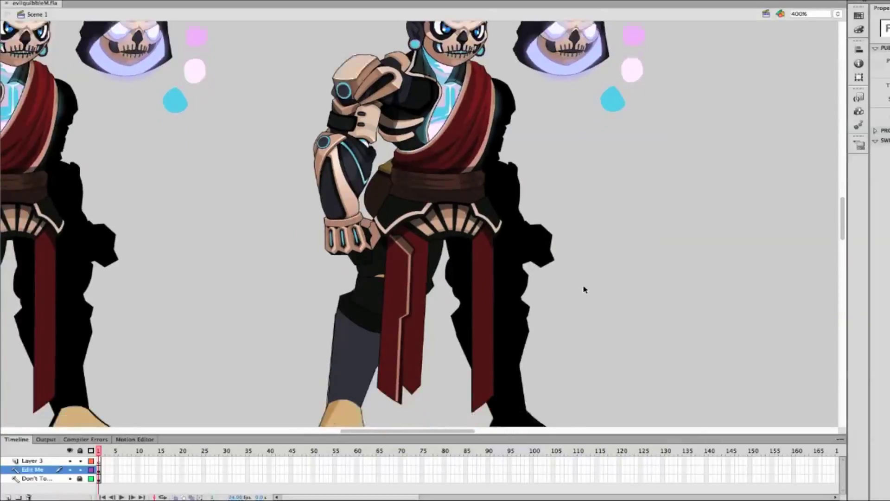
pyautogui.scroll(-1, 382, 215)
pyautogui.doubleClick(440, 172)
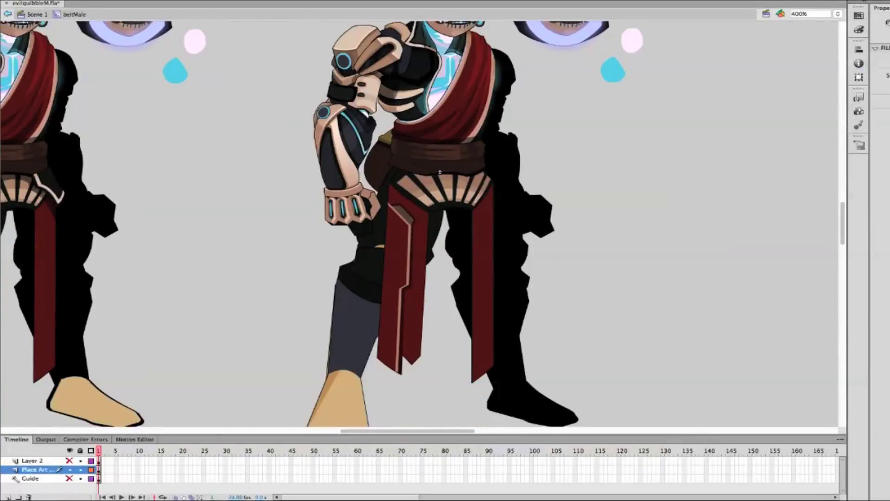
pyautogui.click(400, 205)
pyautogui.press('super+equal')
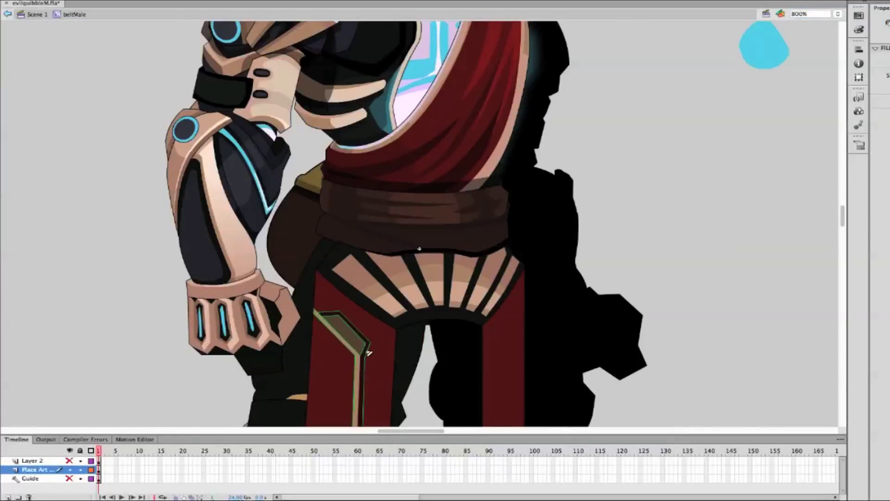
pyautogui.scroll(-6, 414, 325)
pyautogui.scroll(-3, 414, 325)
pyautogui.click(345, 328)
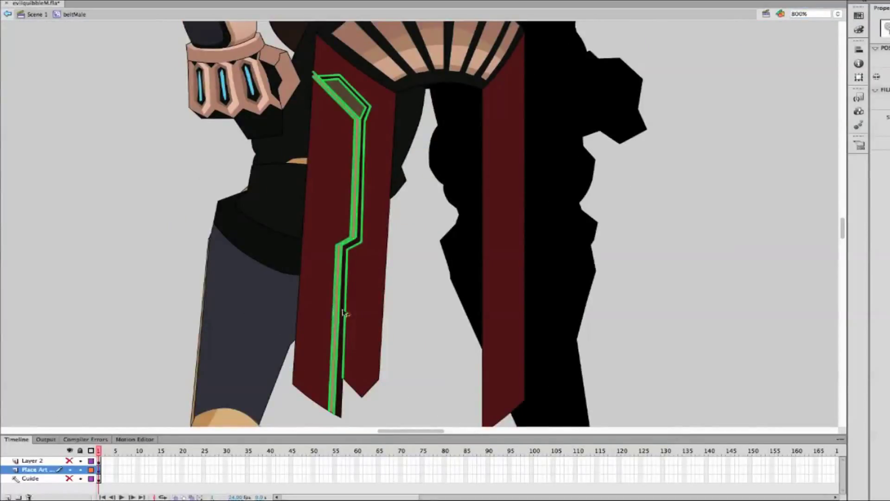
# Move the selected trim outlines onto the narrower cloth panel and mirror them horizontally with a width scale of -100%
pyautogui.press('q')
pyautogui.moveTo(361, 188); pyautogui.dragTo(541, 194)
pyautogui.press('super+t')
pyautogui.write('-100')
pyautogui.press('Return')
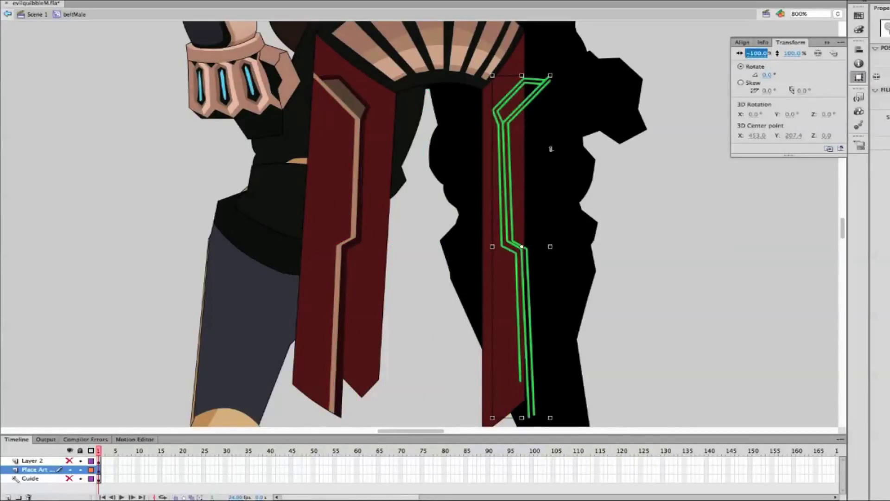
# Narrow the mirrored trim outlines and position them to fit the narrower cloth panel
pyautogui.press('super+t')
pyautogui.moveTo(550, 252); pyautogui.dragTo(525, 250)
pyautogui.scroll(-2, 518, 415)
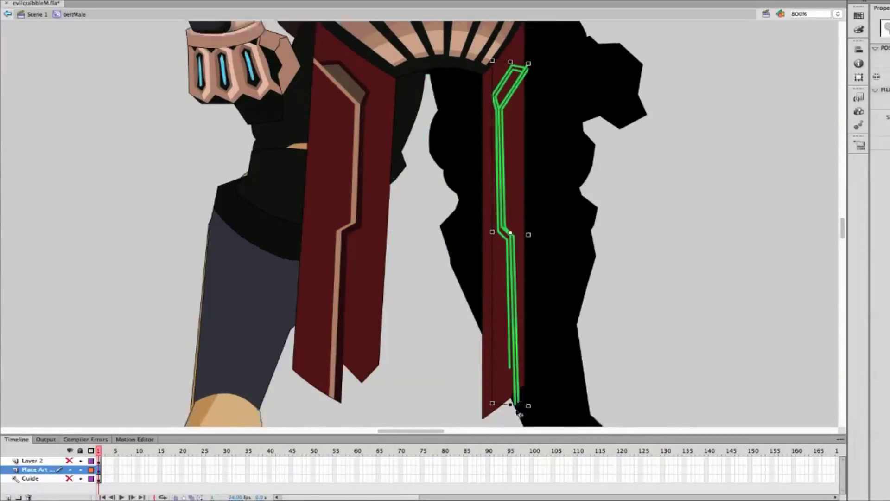
pyautogui.moveTo(487, 193); pyautogui.dragTo(488, 199)
pyautogui.click(639, 68)
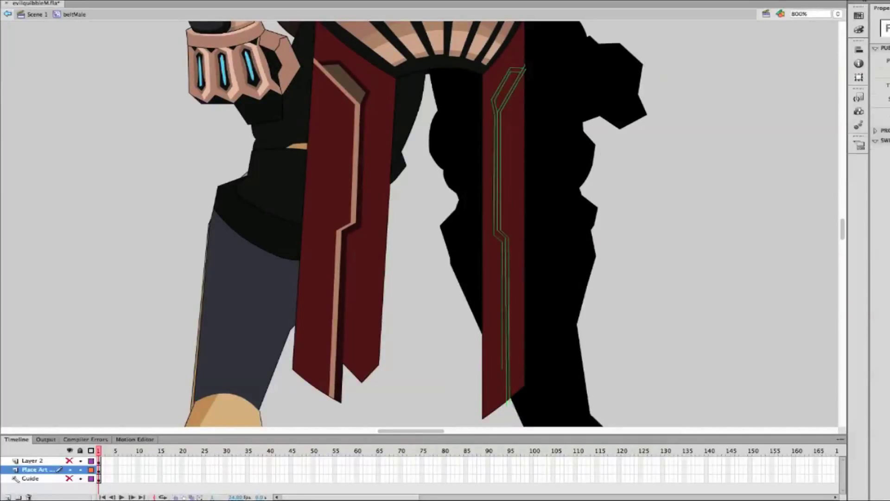
# Draw a pointed notch at the narrower panel's hem and fill its top piece brown, the trim tan and the strip near-black
pyautogui.moveTo(483, 371); pyautogui.dragTo(502, 411)
pyautogui.click(501, 88)
pyautogui.click(498, 109)
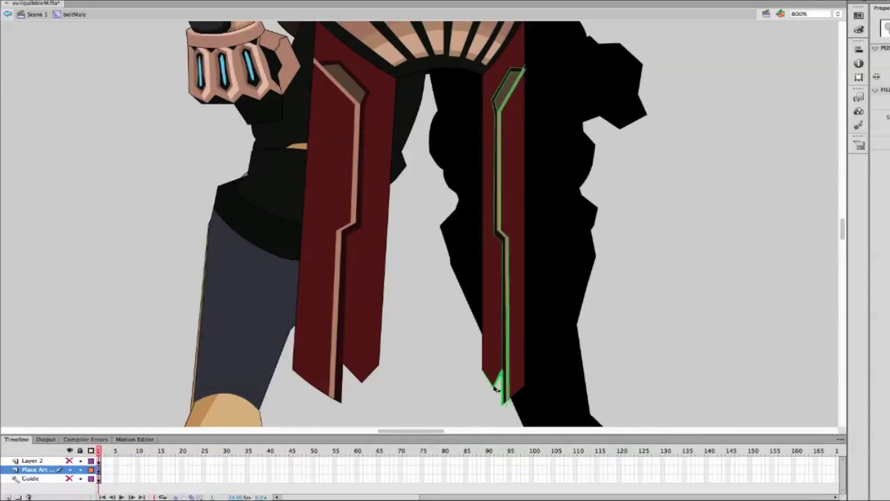
# Delete the green outlines from the narrower panel's trim and return to the main scene at 100%
pyautogui.doubleClick(508, 330)
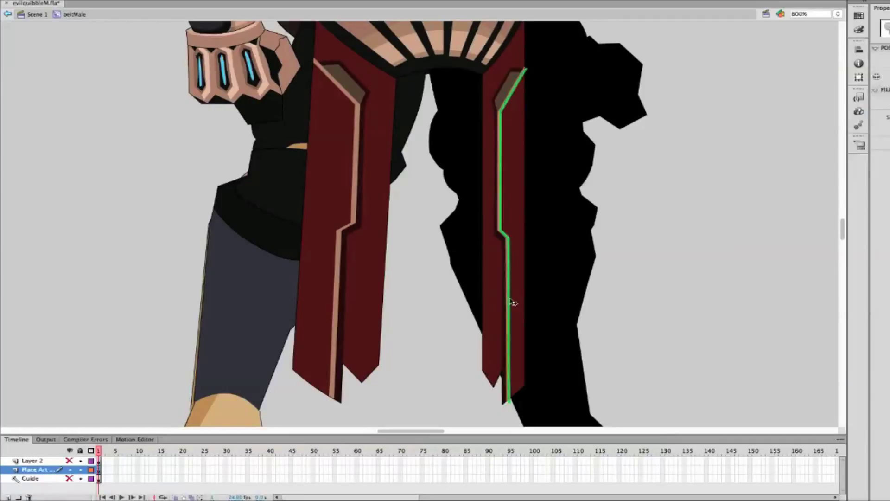
pyautogui.press('Delete')
pyautogui.click(838, 14)
pyautogui.doubleClick(531, 208)
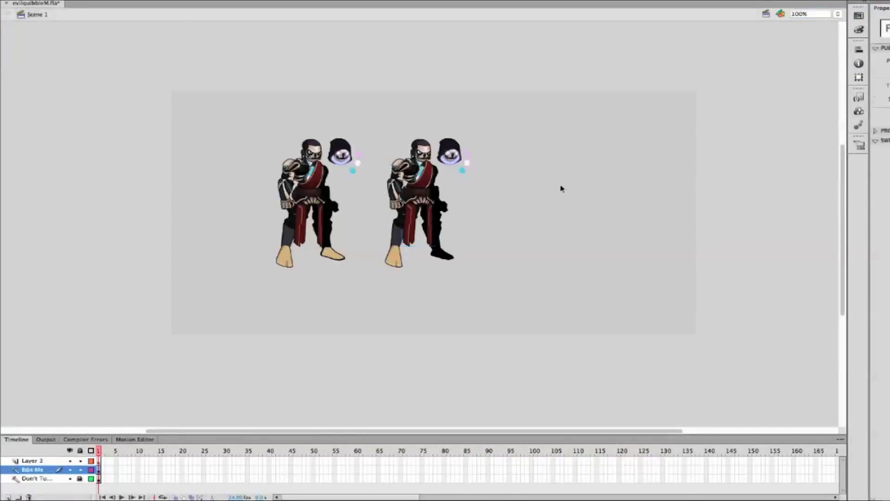
# In the belt symbol at 800%, add dark shadows under the sash along the tops of both hip plates and remove the guide lines
pyautogui.hotkey('ctrl', '=')
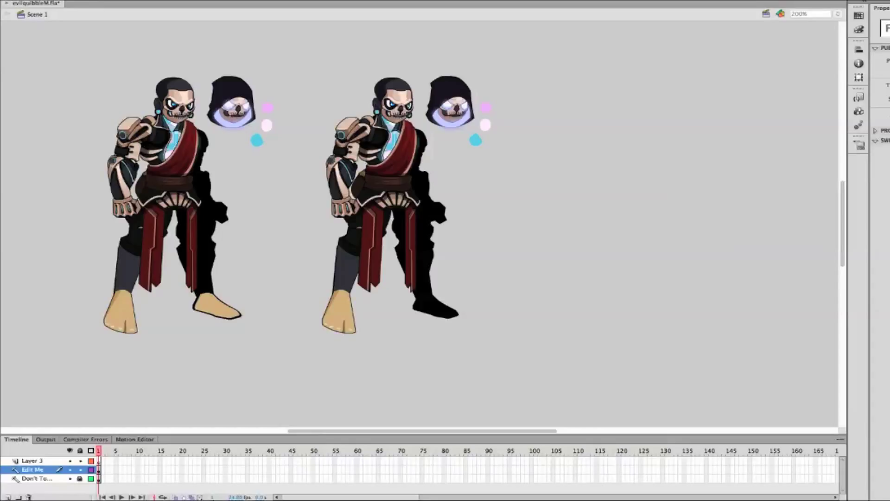
pyautogui.hotkey('ctrl', '=')
pyautogui.hotkey('ctrl', '=')
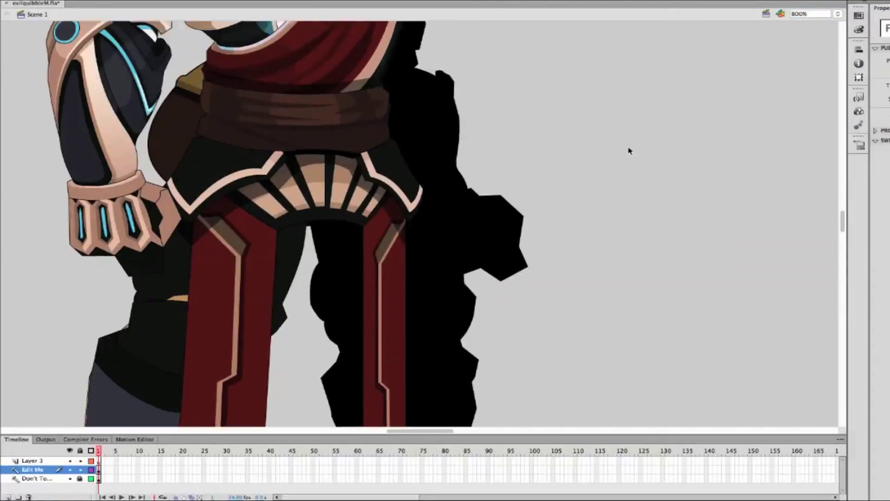
pyautogui.scroll(3, 630, 151)
pyautogui.scroll(1, 631, 155)
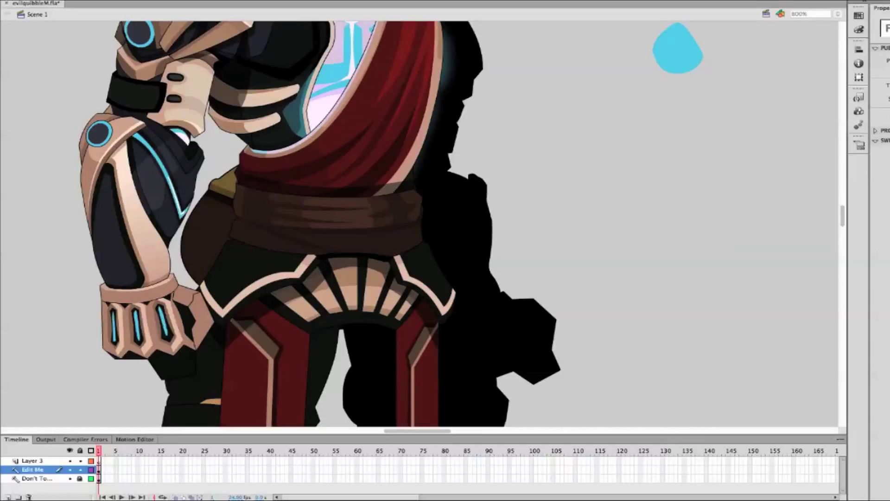
pyautogui.doubleClick(432, 278)
pyautogui.press('y')
pyautogui.moveTo(220, 239); pyautogui.dragTo(446, 250)
pyautogui.hotkey('ctrl', 'z')
pyautogui.moveTo(210, 235); pyautogui.dragTo(330, 258)
pyautogui.moveTo(435, 234); pyautogui.dragTo(382, 266)
pyautogui.press('v')
pyautogui.click(409, 249)
pyautogui.keyDown('shift'); pyautogui.click(306, 256); pyautogui.keyUp('shift')
pyautogui.press('Delete')
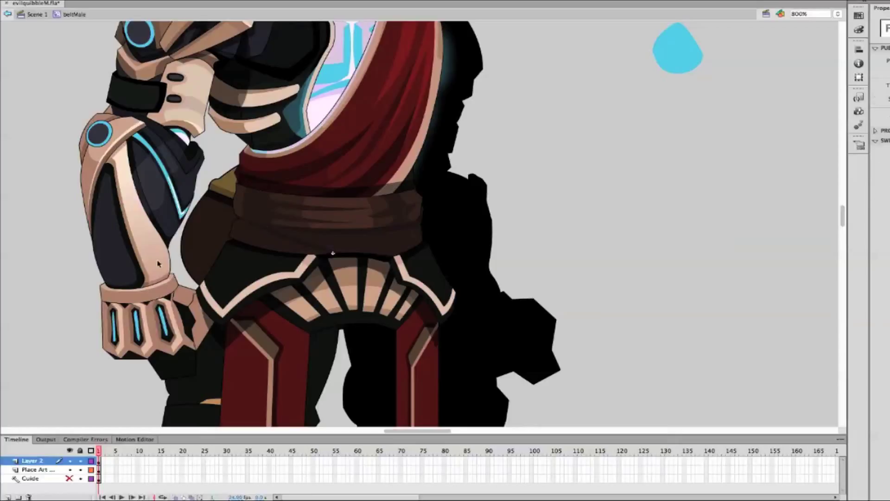
# Try to draw a diagonal shading line across the forearm plate just above the wrist in the lower arm symbol
pyautogui.doubleClick(135, 209)
pyautogui.press('y')
pyautogui.moveTo(146, 283); pyautogui.dragTo(169, 240)
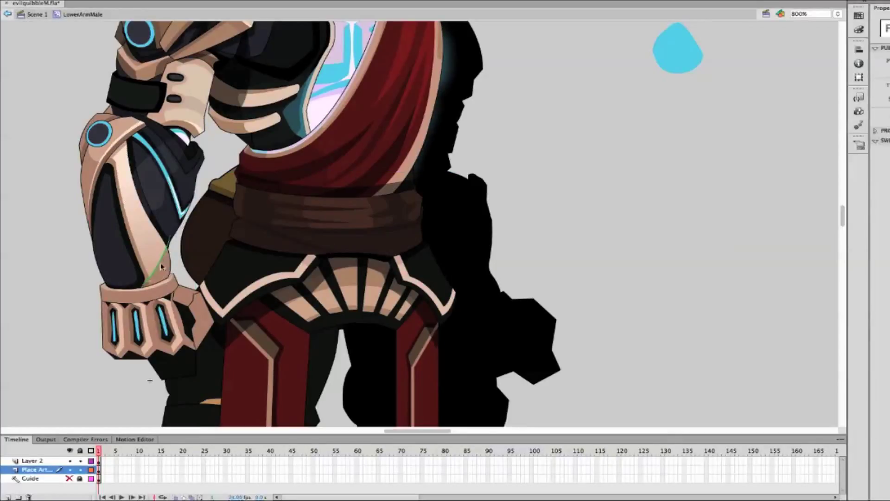
pyautogui.hotkey('ctrl', 'z')
pyautogui.moveTo(132, 288); pyautogui.dragTo(149, 280)
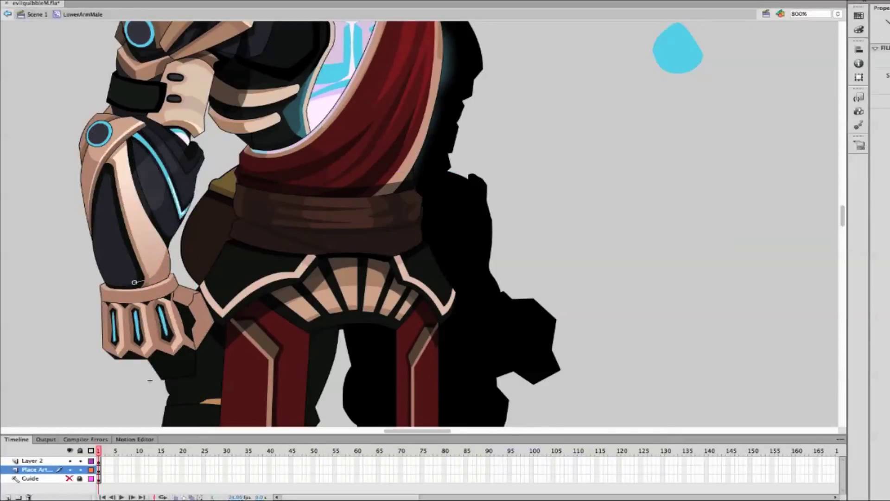
pyautogui.hotkey('ctrl', 'z')
# Return to the main scene, open the belt symbol at 400% and hide the hip plates on Layer 2
pyautogui.doubleClick(662, 197)
pyautogui.click(838, 14)
pyautogui.click(840, 2)
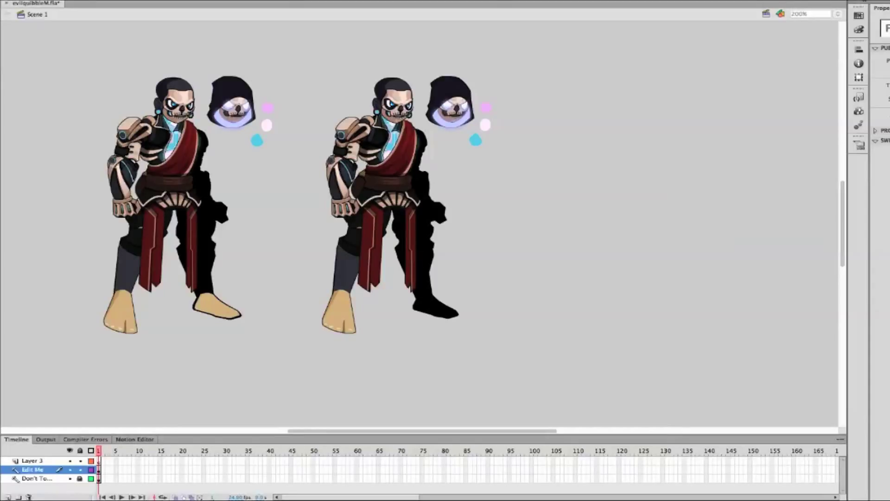
pyautogui.click(838, 14)
pyautogui.click(835, 24)
pyautogui.doubleClick(421, 233)
pyautogui.click(40, 471)
pyautogui.click(493, 240)
pyautogui.click(70, 460)
# Widen the narrower cloth panel slightly and return to the main scene
pyautogui.click(421, 206)
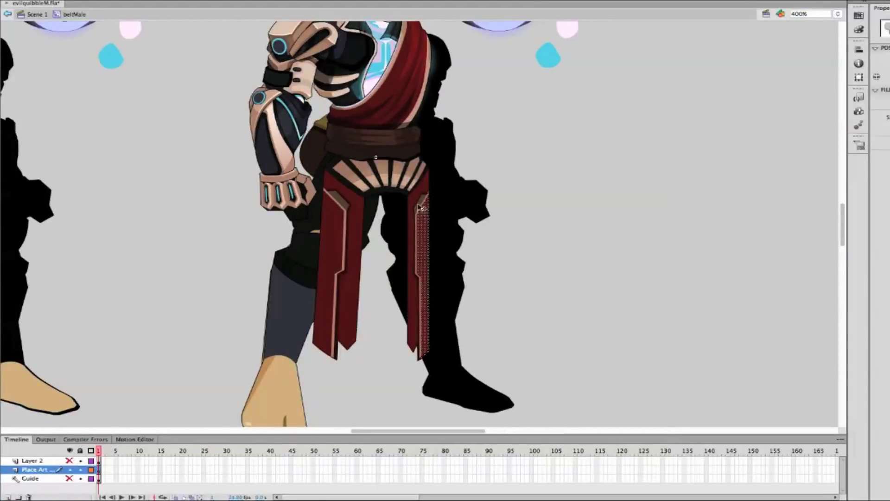
pyautogui.keyDown('shift'); pyautogui.click(418, 286); pyautogui.keyUp('shift')
pyautogui.press('q')
pyautogui.moveTo(436, 263); pyautogui.dragTo(433, 262)
pyautogui.doubleClick(503, 264)
pyautogui.hotkey('ctrl', 'z')
pyautogui.doubleClick(569, 226)
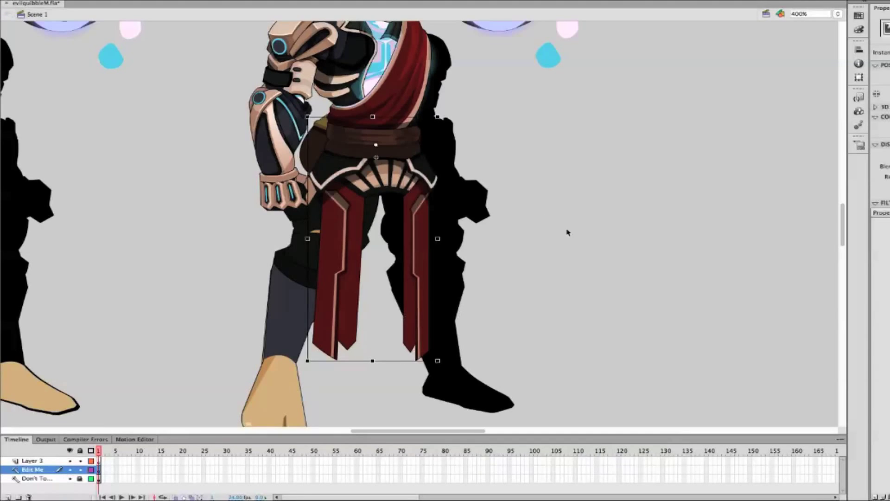
pyautogui.scroll(3, 571, 227)
pyautogui.hotkey('ctrl', 'z')
pyautogui.doubleClick(591, 232)
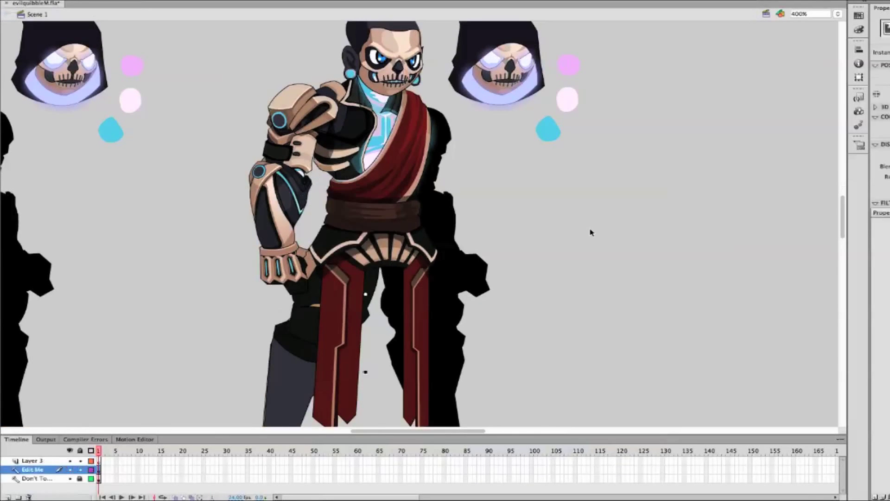
# Open the lower leg symbol at 800% and remove its placeholder layer named Delete Me
pyautogui.hotkey('ctrl', '-')
pyautogui.hotkey('ctrl', '=')
pyautogui.hotkey('ctrl', '=')
pyautogui.scroll(-5, 374, 324)
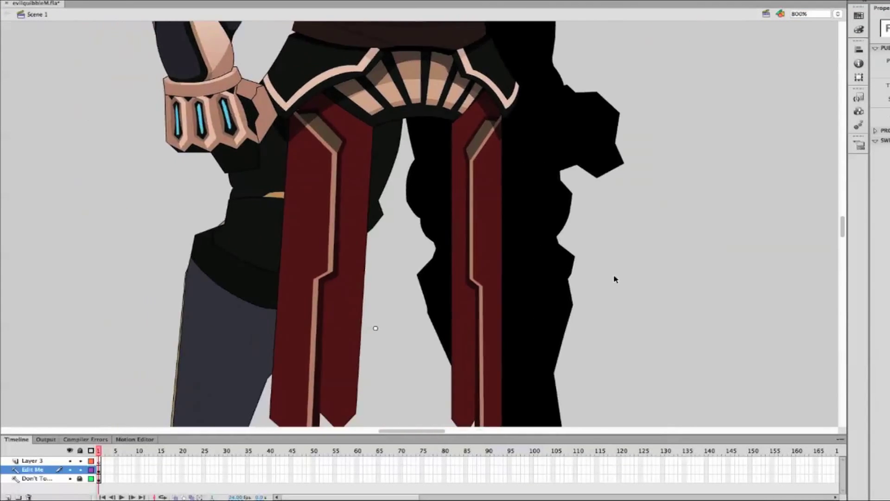
pyautogui.doubleClick(380, 364)
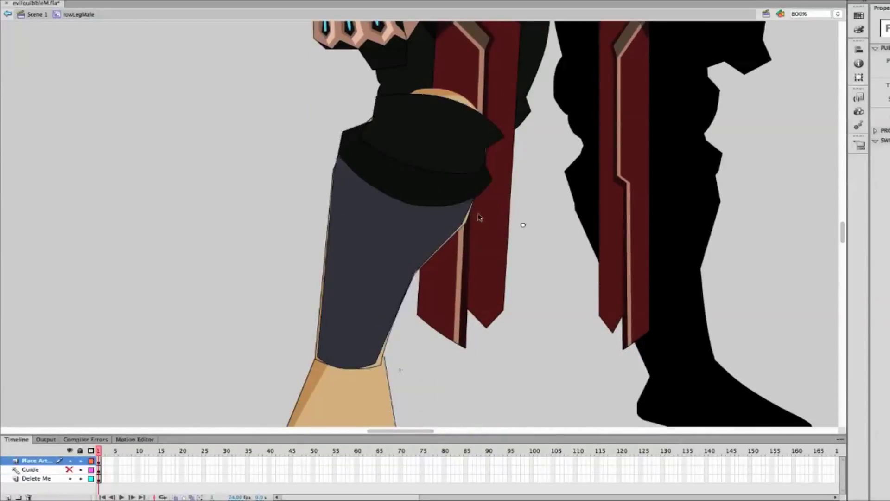
pyautogui.click(36, 479)
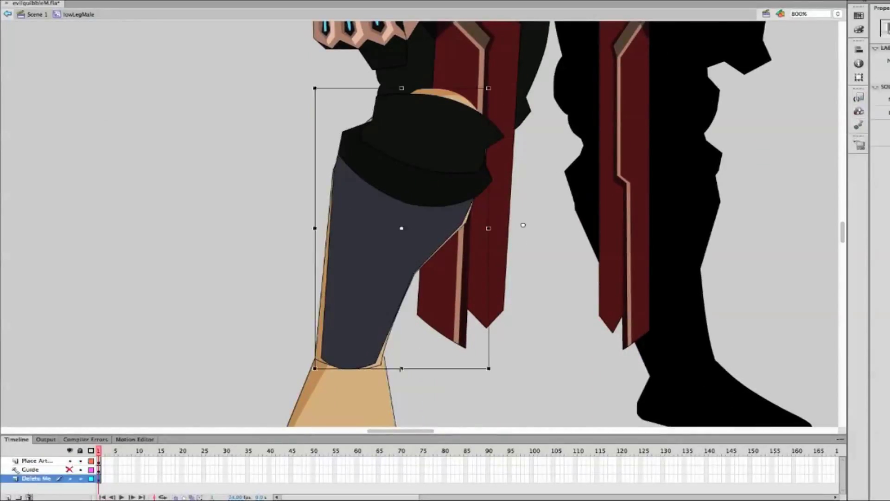
pyautogui.click(28, 497)
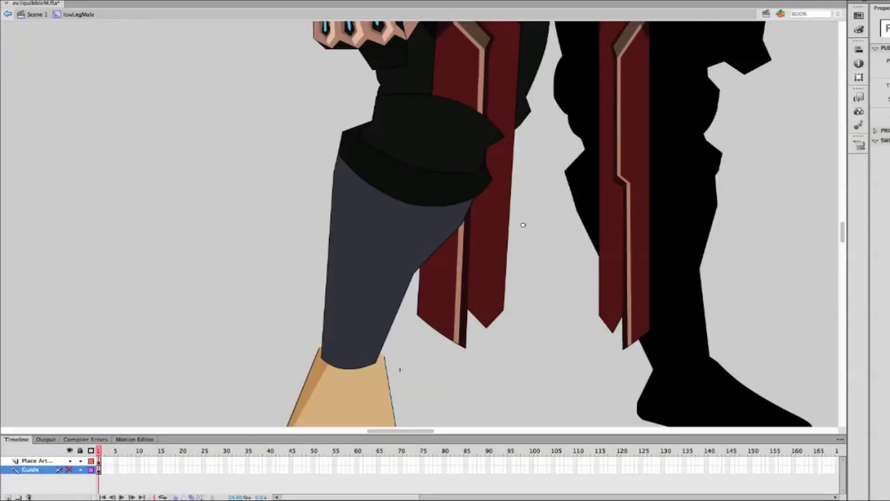
# Draw two long curved lines down the shin to separate a central plate from the side strips, and recolour them black
pyautogui.click(342, 176)
pyautogui.moveTo(334, 172)
pyautogui.mouseDown()
pyautogui.moveTo(349, 213)
pyautogui.moveTo(334, 366)
pyautogui.moveTo(403, 230)
pyautogui.moveTo(398, 199)
pyautogui.moveTo(401, 212)
pyautogui.mouseUp()
pyautogui.press('v')
pyautogui.moveTo(389, 277); pyautogui.dragTo(402, 274)
pyautogui.moveTo(343, 278); pyautogui.dragTo(348, 277)
pyautogui.press('n')
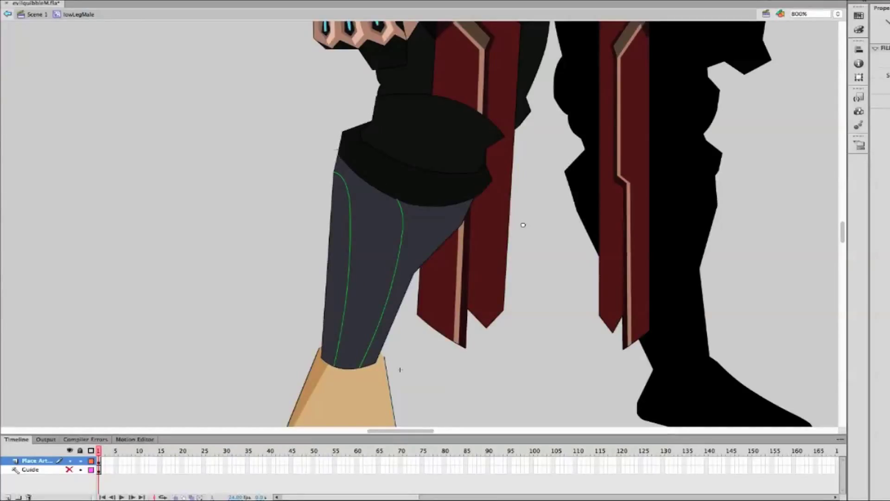
pyautogui.click(341, 163)
pyautogui.keyDown('shift'); pyautogui.click(400, 218); pyautogui.keyUp('shift')
pyautogui.click(814, 198)
# Outline a rounded calf plate behind the shin and fill it and the central shin plate with tan-brown
pyautogui.scroll(3, 814, 199)
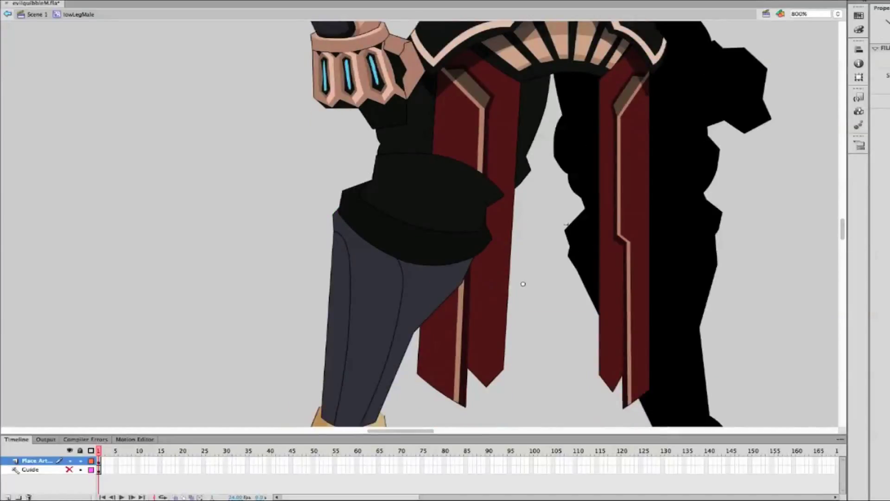
pyautogui.moveTo(414, 289); pyautogui.dragTo(452, 295)
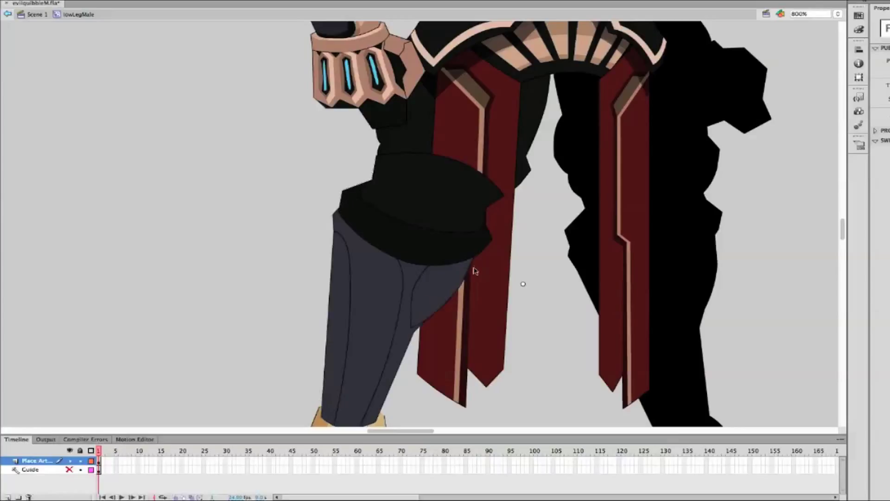
pyautogui.press('k')
pyautogui.click(457, 282)
pyautogui.click(372, 324)
# Extend the dark side strips outward on both sides of the ankle to flare the base of the lower leg
pyautogui.scroll(-4, 401, 354)
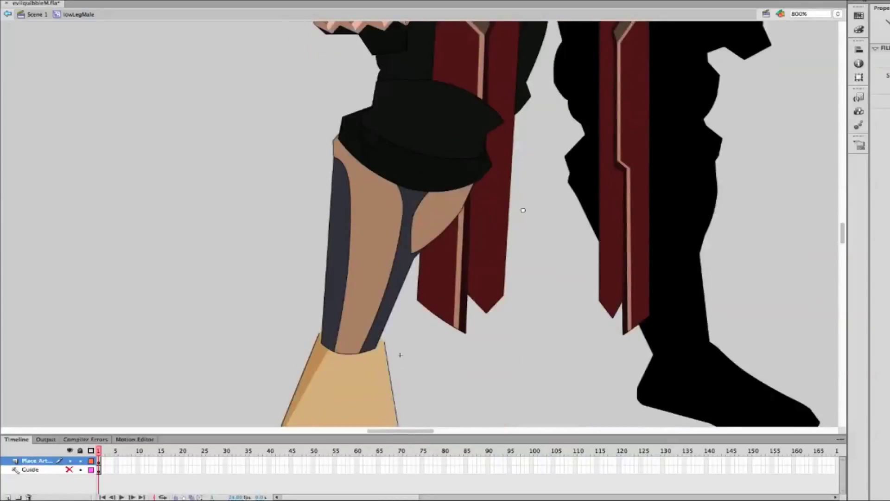
pyautogui.moveTo(388, 321); pyautogui.dragTo(382, 345)
pyautogui.press('v')
pyautogui.click(320, 320)
pyautogui.keyDown('shift'); pyautogui.click(386, 335); pyautogui.keyUp('shift')
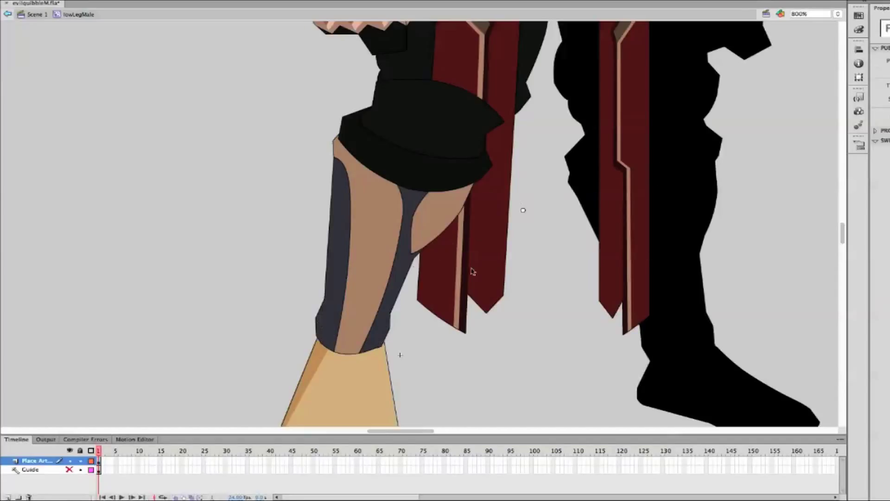
# Draw inner contour lines in the dark strips beside the shin and calf plates, and curve the leg's rear edge inward
pyautogui.doubleClick(346, 202)
pyautogui.press('Delete')
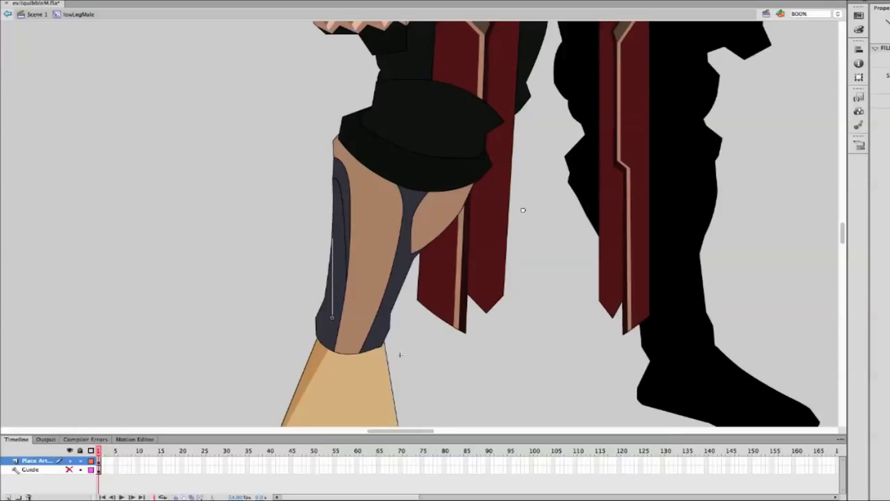
pyautogui.press('super+z')
pyautogui.press('super+z')
pyautogui.moveTo(408, 190)
pyautogui.mouseDown()
pyautogui.moveTo(412, 259)
pyautogui.moveTo(404, 229)
pyautogui.mouseUp()
pyautogui.press('v')
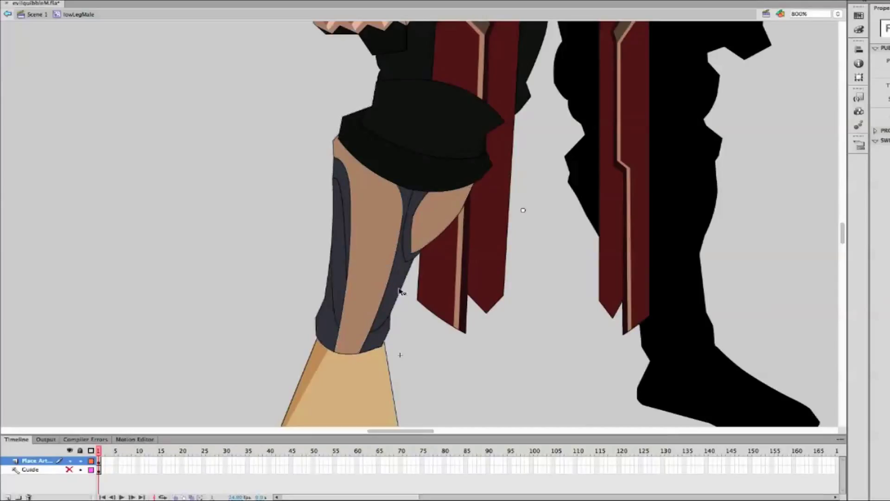
pyautogui.press('super+z')
pyautogui.press('super+z')
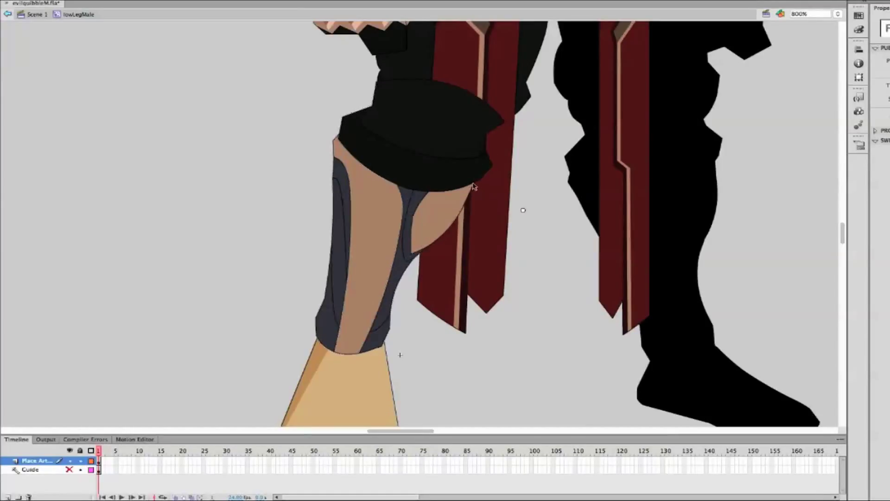
# Fill the inner areas of the lower leg's dark strips near-black and return to the main scene at 200%
pyautogui.scroll(5, 643, 238)
pyautogui.scroll(-3, 420, 225)
pyautogui.scroll(-2, 420, 225)
pyautogui.scroll(5, 479, 202)
pyautogui.scroll(4, 479, 202)
pyautogui.scroll(-8, 463, 209)
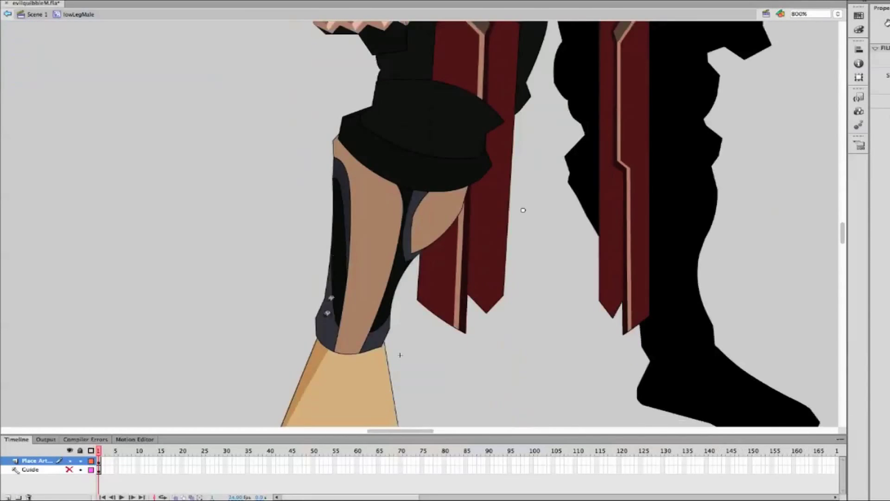
pyautogui.click(416, 249)
pyautogui.click(837, 14)
pyautogui.doubleClick(564, 200)
pyautogui.click(837, 13)
pyautogui.click(841, 22)
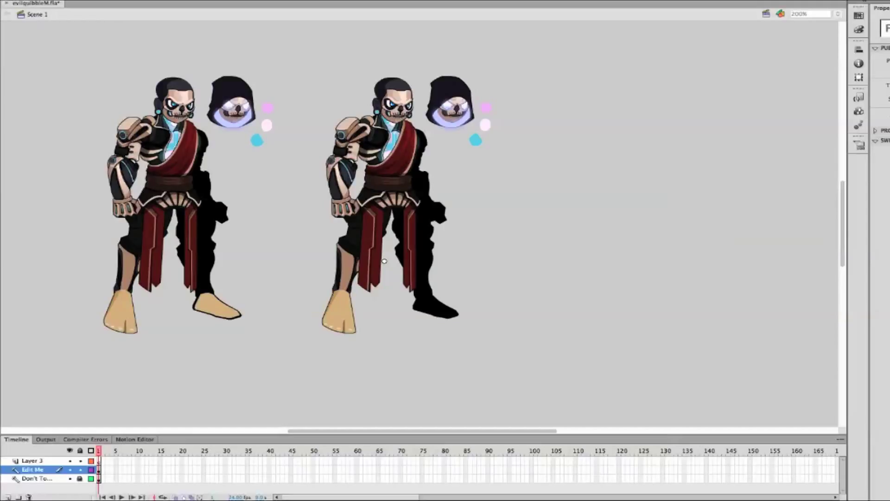
# Open the front foot symbol and outline an ankle cuff with a curved lower edge in green
pyautogui.hotkey('ctrl', '=')
pyautogui.hscroll(-1, 654, 260)
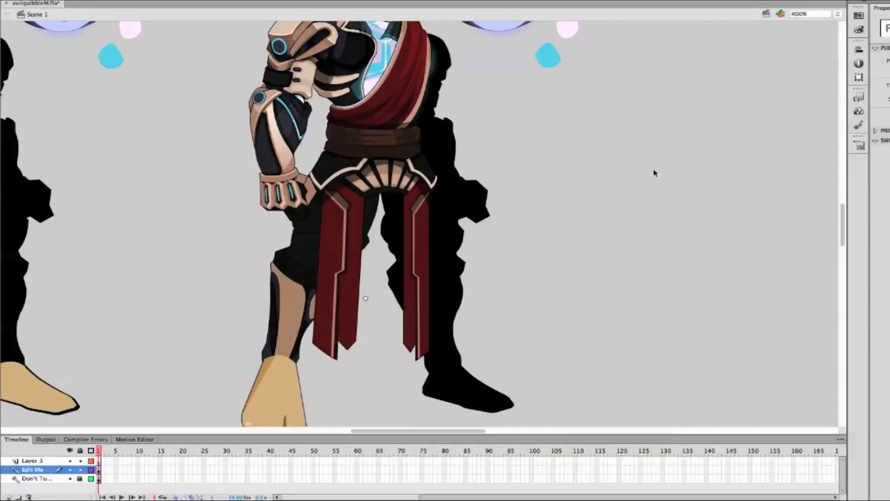
pyautogui.scroll(-3, 666, 149)
pyautogui.doubleClick(274, 301)
pyautogui.moveTo(262, 258)
pyautogui.mouseDown()
pyautogui.moveTo(259, 284)
pyautogui.moveTo(300, 287)
pyautogui.moveTo(297, 259)
pyautogui.mouseUp()
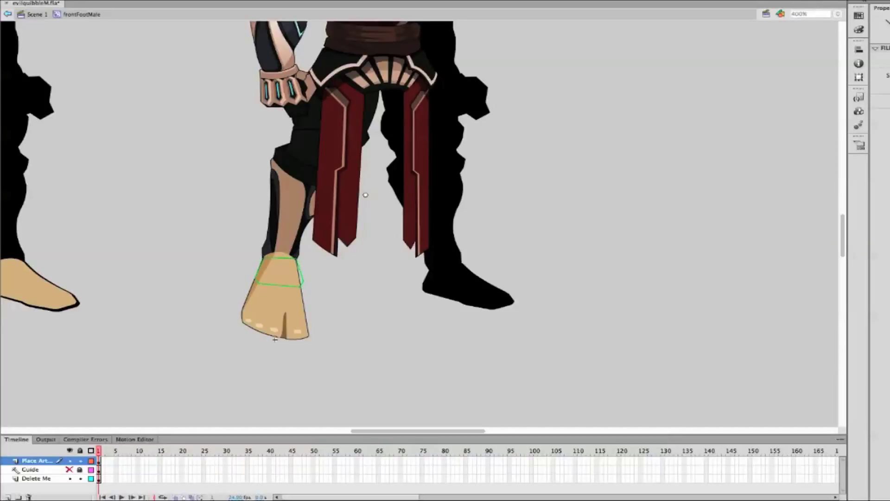
pyautogui.moveTo(288, 285); pyautogui.dragTo(281, 253)
pyautogui.press('n')
pyautogui.moveTo(258, 283); pyautogui.dragTo(254, 297)
# Outline the foot down to a notched sole at 800% and draw a curved top edge for the foot plate
pyautogui.click(838, 14)
pyautogui.click(816, 24)
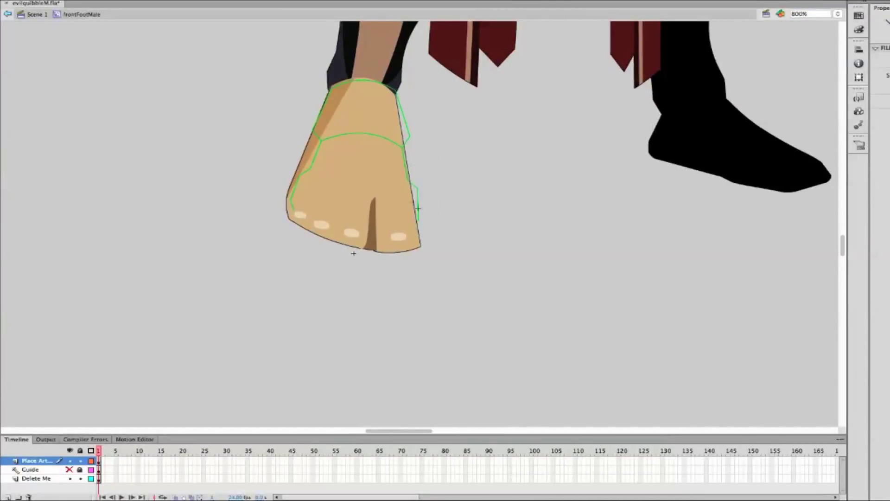
pyautogui.click(289, 222)
pyautogui.press('v')
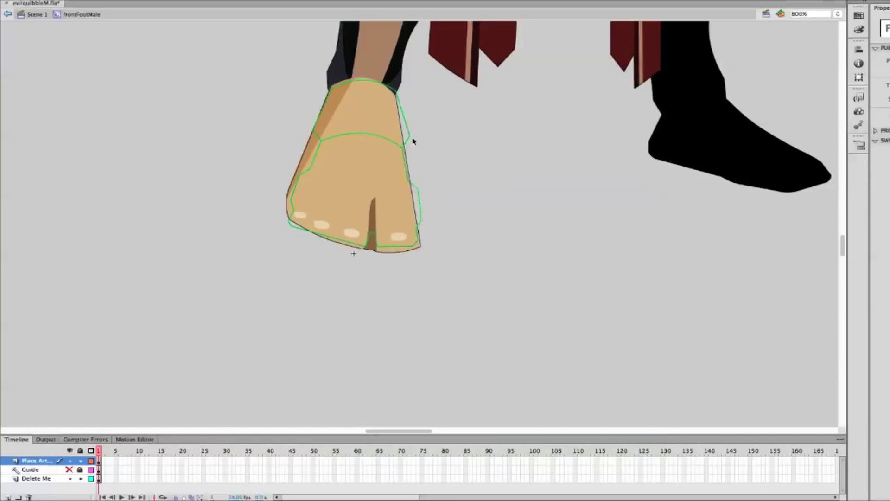
pyautogui.moveTo(301, 170); pyautogui.dragTo(409, 180)
pyautogui.click(440, 171)
pyautogui.moveTo(355, 175); pyautogui.dragTo(353, 163)
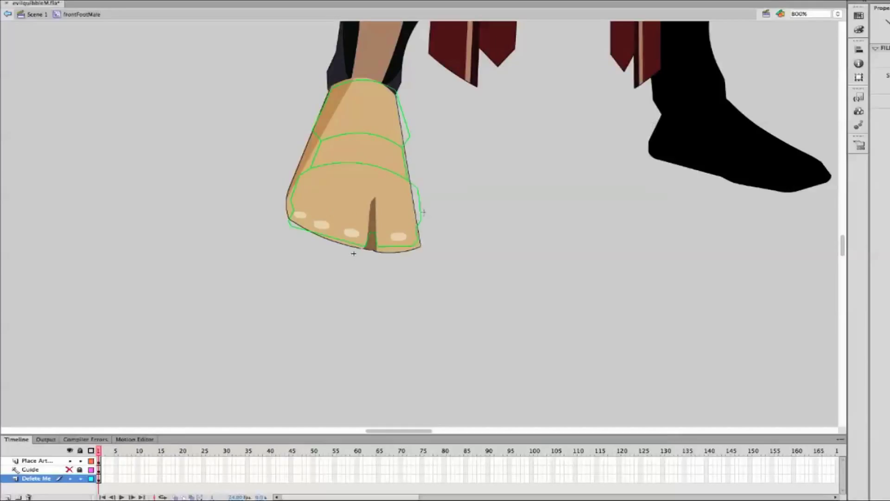
# Draw a curved line across the toes from side to side to mark off the dark toe section
pyautogui.click(424, 212)
pyautogui.moveTo(294, 212); pyautogui.dragTo(416, 226)
pyautogui.moveTo(330, 216); pyautogui.dragTo(329, 208)
pyautogui.click(350, 235)
pyautogui.press('n')
pyautogui.moveTo(419, 241); pyautogui.dragTo(418, 205)
pyautogui.click(424, 218)
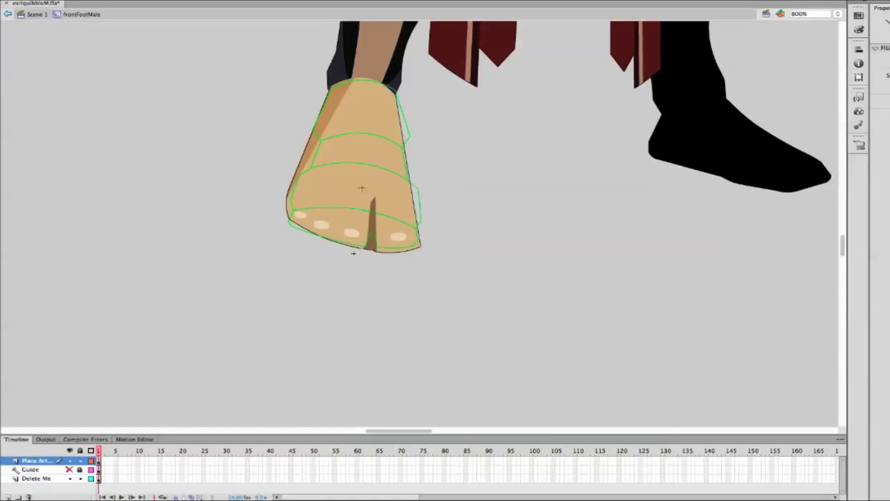
# Draw a second curved line just above the toe line as the foot plate's rim, and add an edge beside the cuff
pyautogui.moveTo(291, 200); pyautogui.dragTo(394, 202)
pyautogui.press('v')
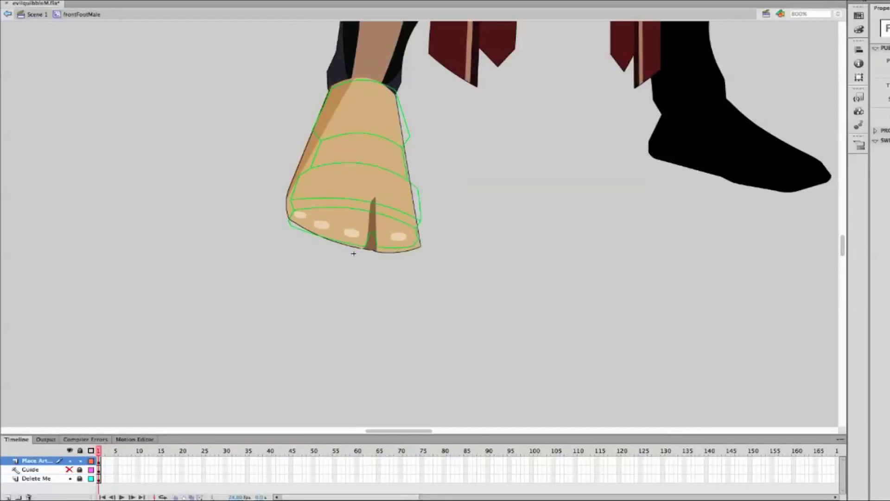
pyautogui.press('n')
pyautogui.moveTo(413, 153); pyautogui.dragTo(412, 155)
# Fill the ankle cuff and foot plate tan-brown, and the band between them and the toe section near-black
pyautogui.scroll(4, 407, 163)
pyautogui.press('k')
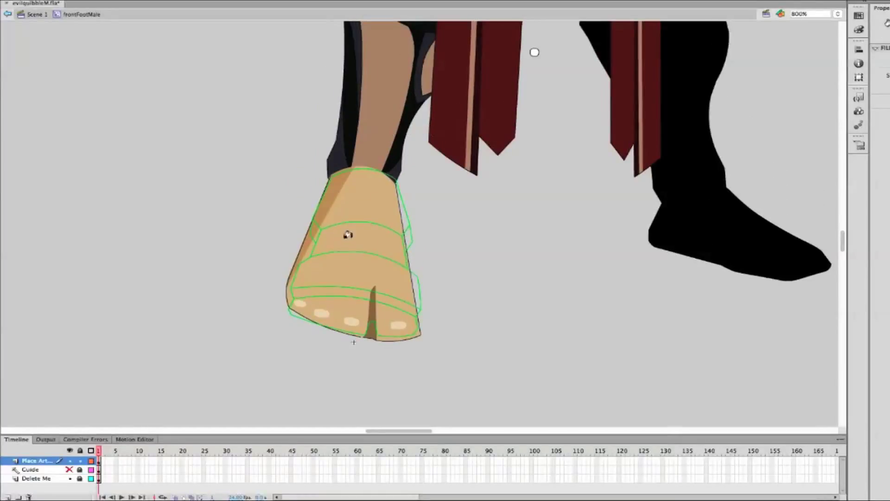
pyautogui.click(346, 235)
pyautogui.click(319, 205)
pyautogui.click(363, 263)
pyautogui.click(354, 304)
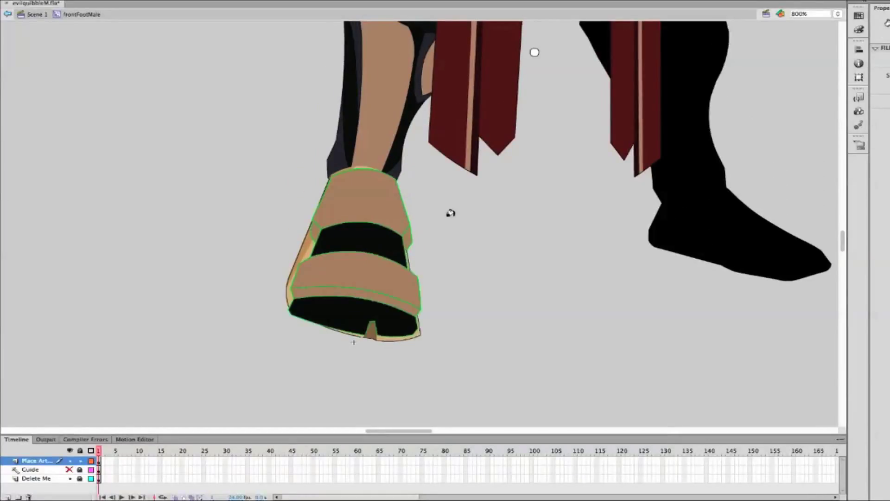
pyautogui.hotkey('ctrl', 'a')
pyautogui.press('q')
pyautogui.press('Escape')
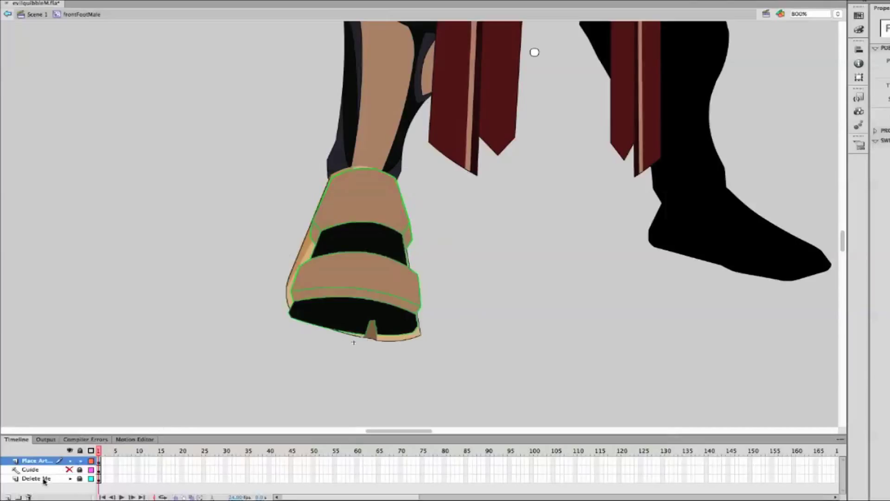
# Remove the Delete Me layer from the foot symbol and recolour all the boot's green outlines black
pyautogui.click(29, 497)
pyautogui.hotkey('ctrl', 'a')
pyautogui.hotkey('ctrl', 'g')
pyautogui.click(859, 111)
pyautogui.press('Escape')
pyautogui.hotkey('ctrl', '-')
pyautogui.hotkey('ctrl', '-')
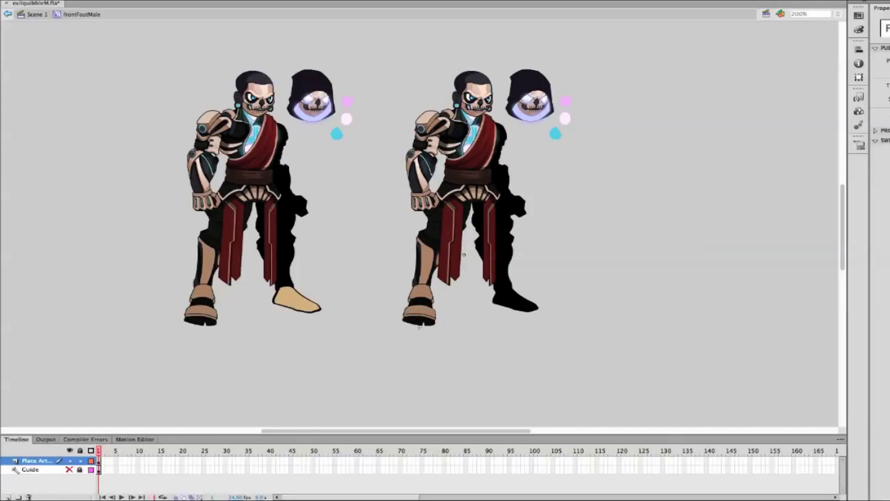
# Fill the upper faces of the ankle cuff and foot plate with light peach, leaving their rims tan-brown
pyautogui.hotkey('ctrl', '=')
pyautogui.hotkey('ctrl', '=')
pyautogui.moveTo(566, 418); pyautogui.dragTo(566, 155)
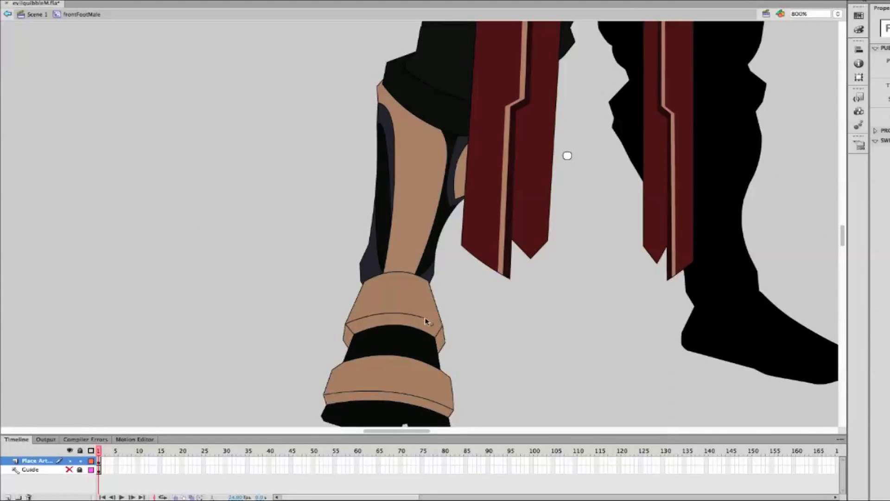
pyautogui.click(399, 296)
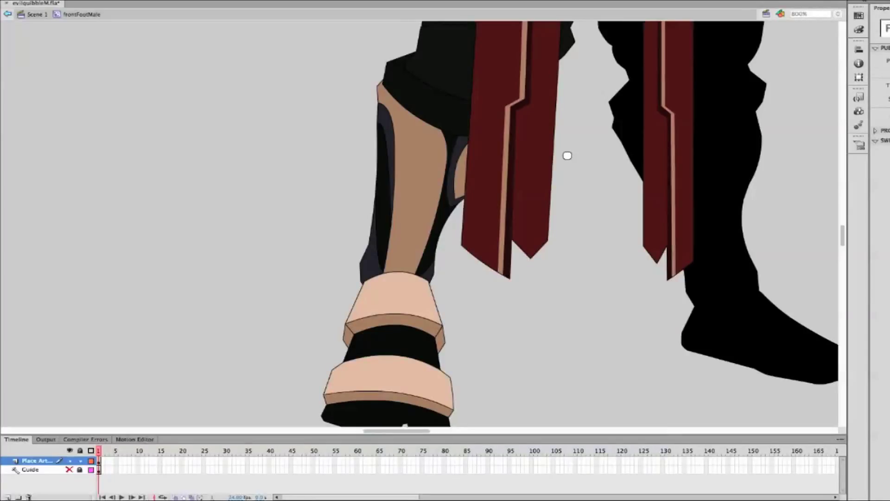
# Raise and curve the foot plate's lower rim lines above the toe section
pyautogui.scroll(-3, 580, 272)
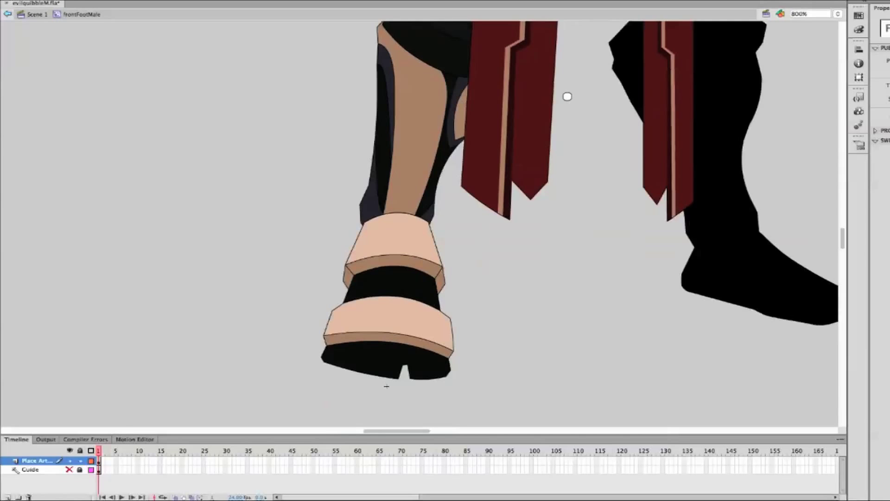
pyautogui.click(421, 346)
pyautogui.press('v')
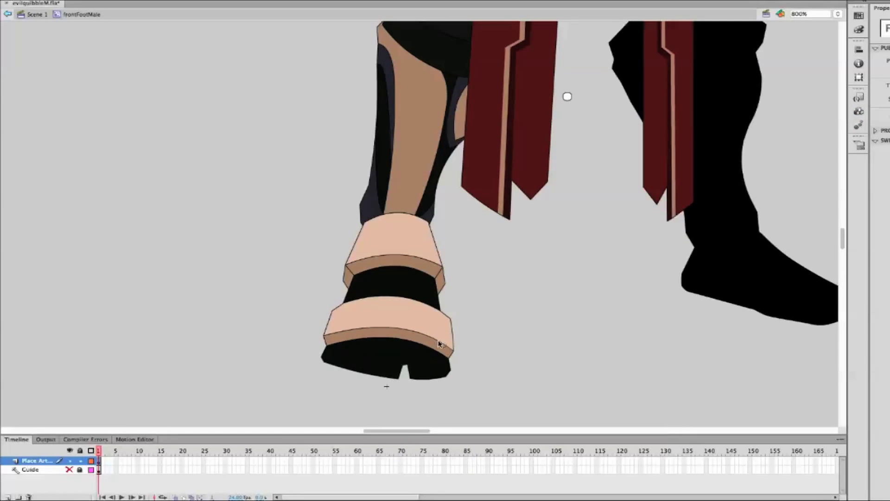
# Shade the side of the ankle cuff's upper face with a darker peach tone, leaving the centre light
pyautogui.scroll(10, 390, 275)
pyautogui.scroll(-6, 417, 301)
pyautogui.moveTo(373, 303); pyautogui.dragTo(408, 278)
pyautogui.scroll(11, 408, 280)
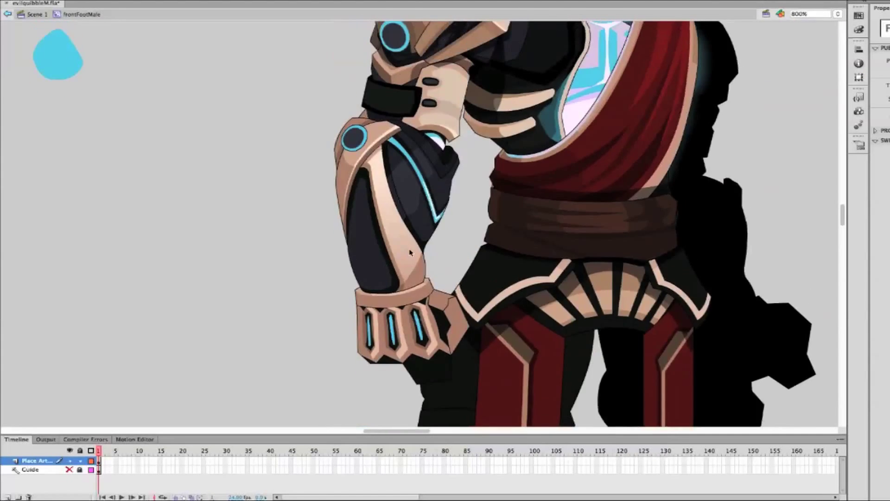
pyautogui.scroll(-1, 408, 280)
pyautogui.scroll(-9, 399, 316)
pyautogui.scroll(-9, 391, 348)
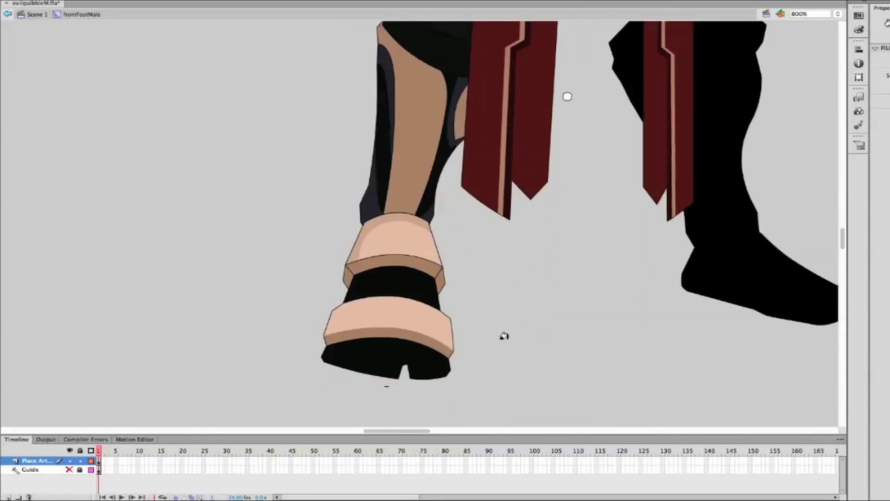
# Shade both ends of the foot plate with the darker peach tone, and return to the main scene
pyautogui.click(432, 326)
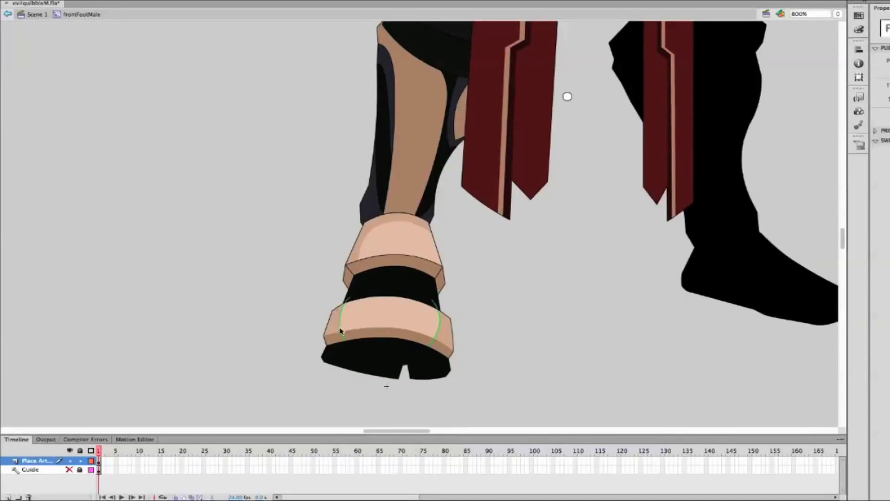
pyautogui.click(568, 97)
pyautogui.press('super+minus')
pyautogui.press('super+minus')
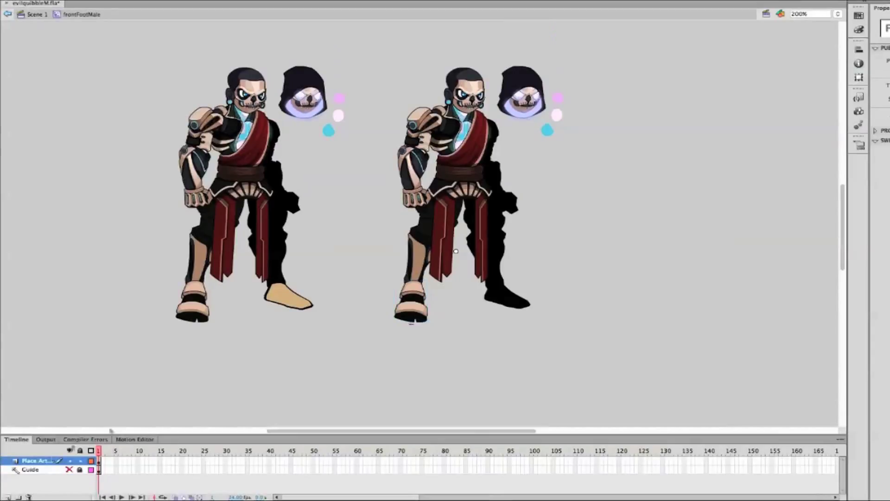
pyautogui.moveTo(430, 277); pyautogui.dragTo(388, 324)
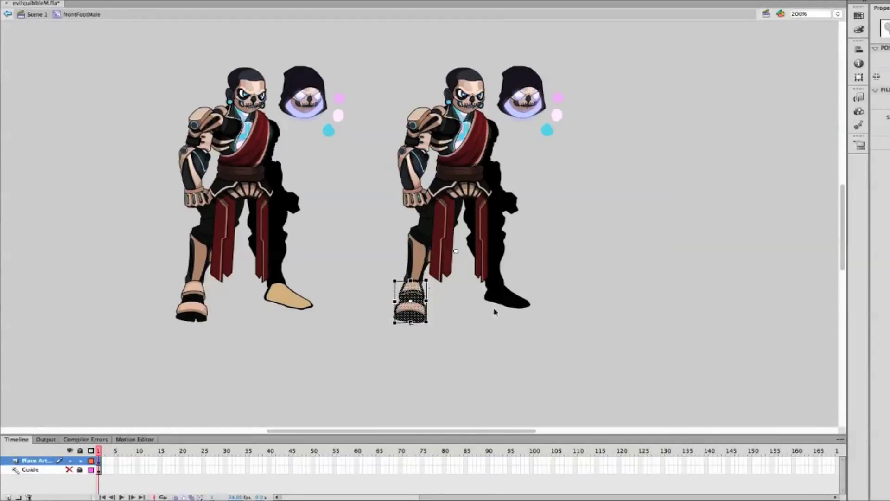
pyautogui.doubleClick(603, 266)
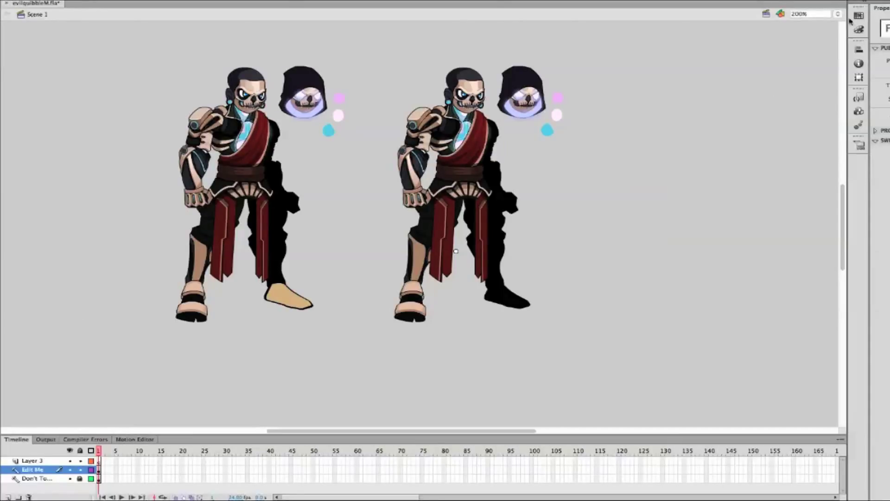
# Recolour the cloth area of the front leg just above the knee armour dark red
pyautogui.press('super+equal')
pyautogui.scroll(3, 696, 274)
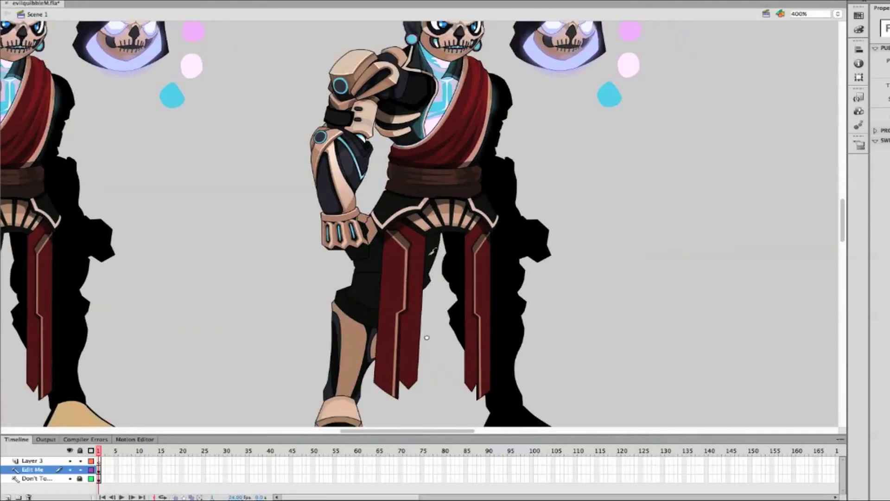
pyautogui.doubleClick(433, 250)
pyautogui.doubleClick(579, 296)
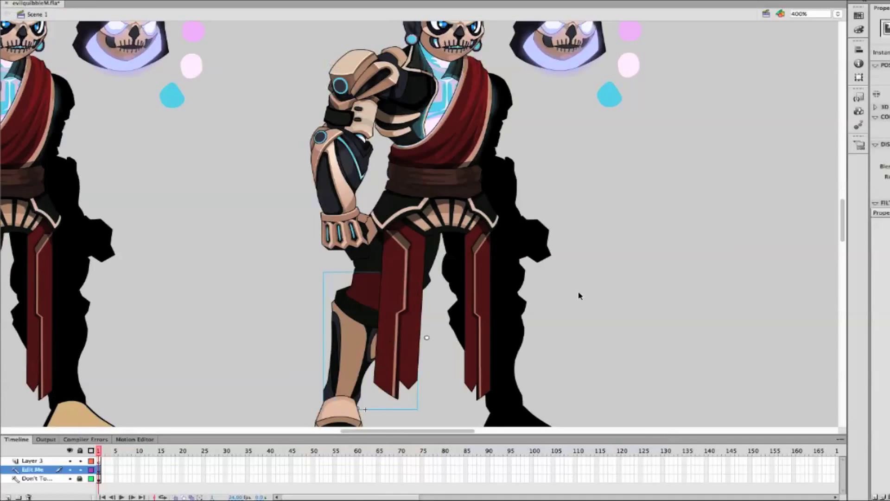
pyautogui.scroll(3, 698, 248)
pyautogui.scroll(-5, 695, 249)
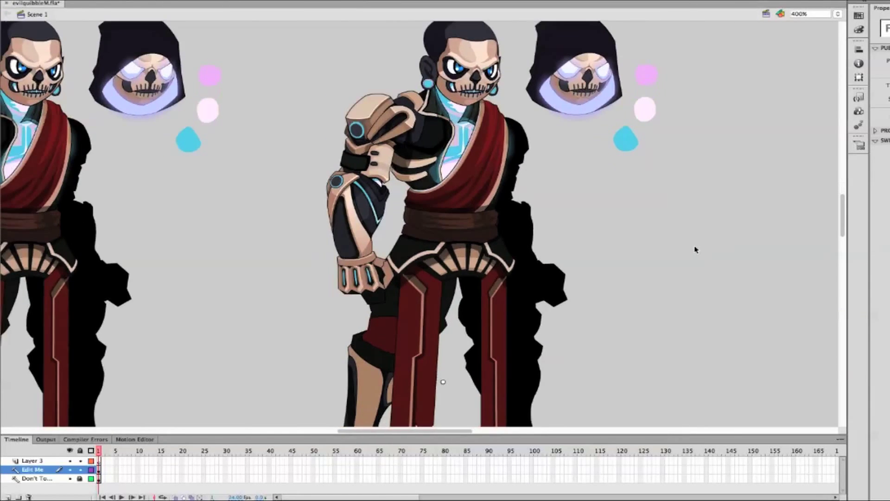
pyautogui.scroll(1, 696, 251)
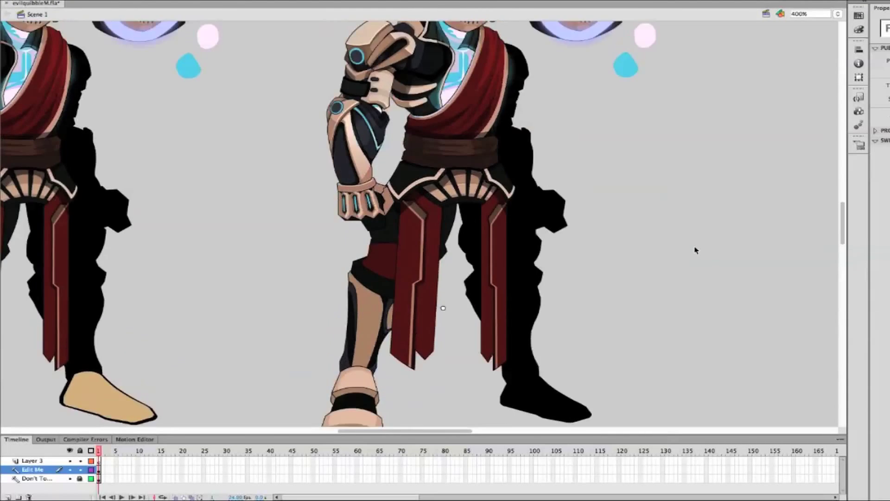
# On a new layer in the front foot symbol, draw a tapered toe claw filled dark navy, and remove its green outline
pyautogui.scroll(-4, 695, 249)
pyautogui.doubleClick(353, 369)
pyautogui.hotkey('ctrl', '=')
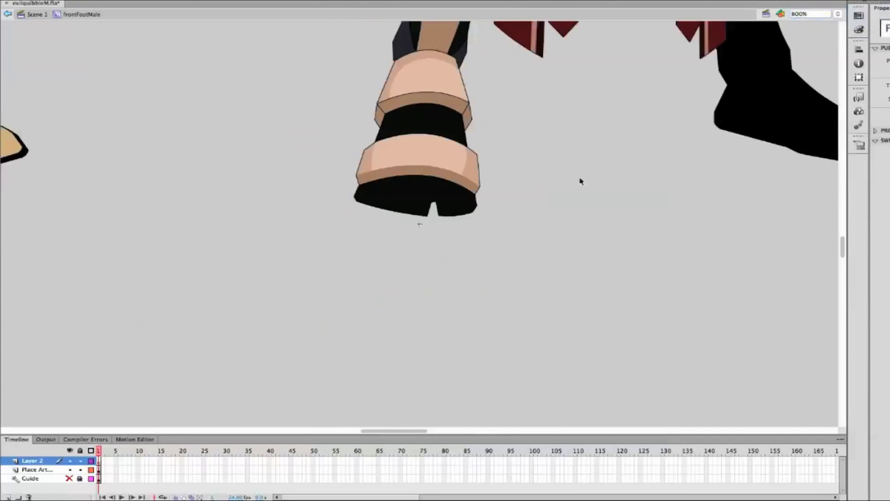
pyautogui.press('n')
pyautogui.moveTo(441, 195); pyautogui.dragTo(469, 201)
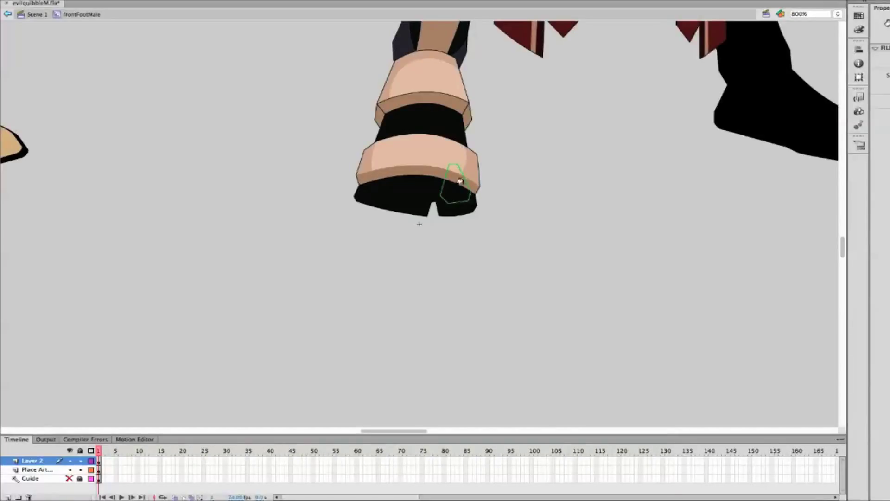
pyautogui.click(459, 181)
pyautogui.press('q')
pyautogui.doubleClick(454, 190)
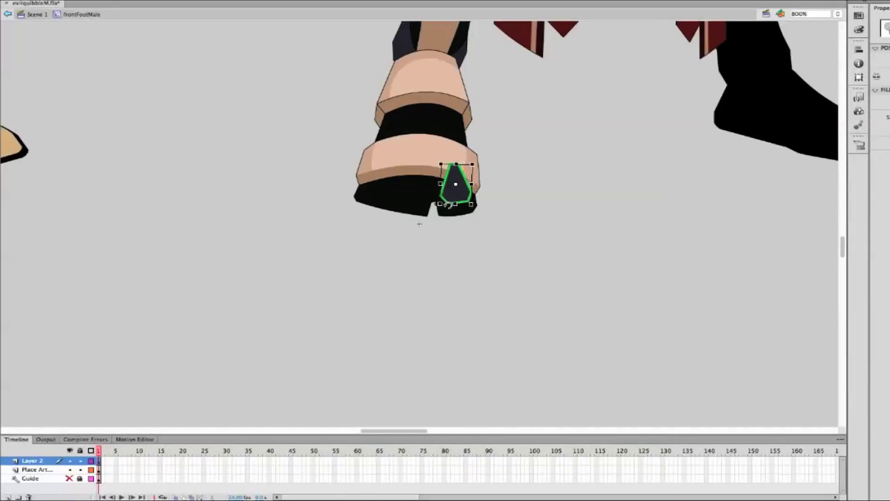
pyautogui.press('Delete')
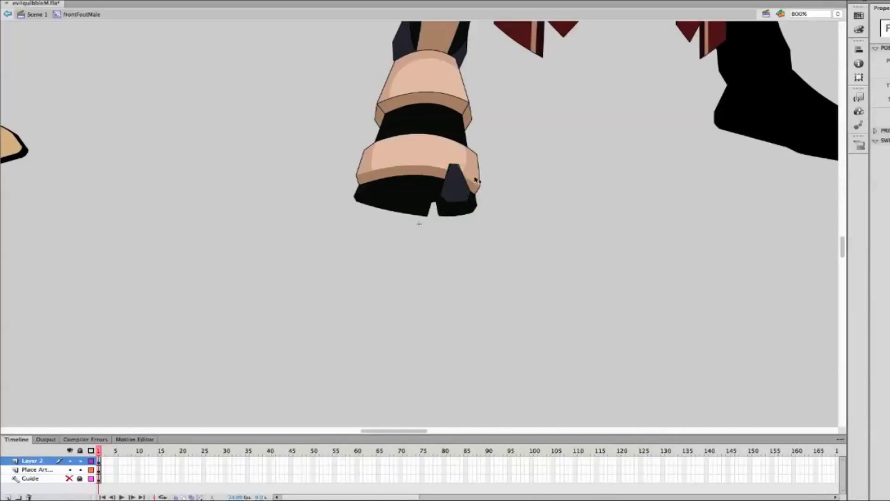
# Try giving the toe claw a black outline without its navy fill
pyautogui.click(459, 135)
pyautogui.click(455, 185)
pyautogui.click(513, 105)
pyautogui.rightClick(422, 266)
pyautogui.click(492, 178)
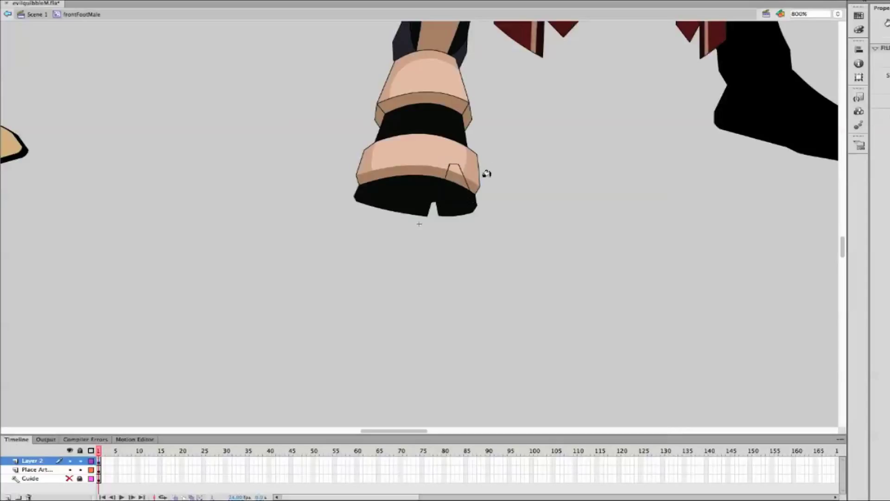
pyautogui.press('super+shift+v')
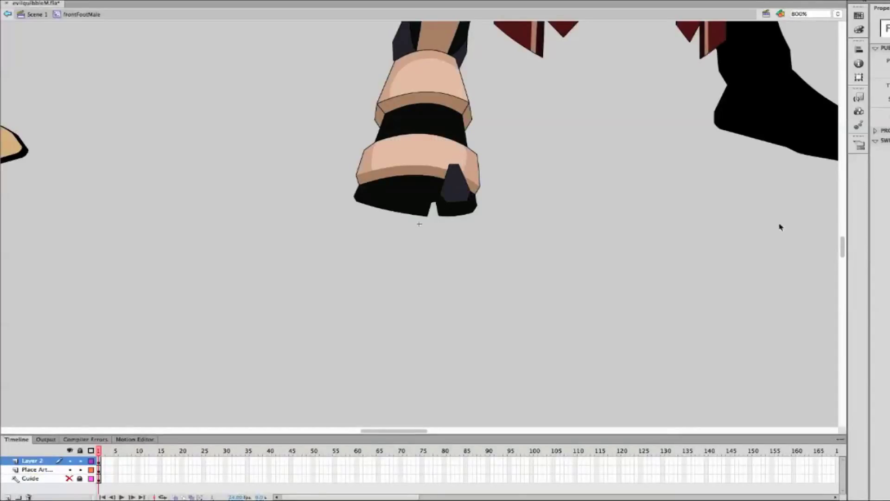
# Duplicate the navy toe claw to make a row of four across the toe section, and return to the main scene
pyautogui.click(464, 192)
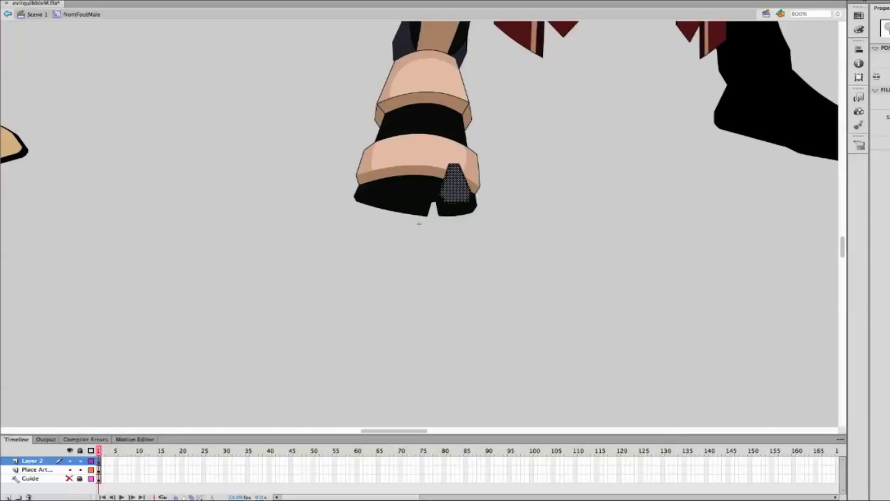
pyautogui.click(454, 186)
pyautogui.moveTo(477, 159); pyautogui.dragTo(483, 166)
pyautogui.click(533, 230)
pyautogui.hotkey('ctrl', 'v')
pyautogui.moveTo(420, 223); pyautogui.dragTo(419, 190)
pyautogui.click(544, 187)
pyautogui.click(413, 193)
pyautogui.click(533, 169)
pyautogui.doubleClick(533, 169)
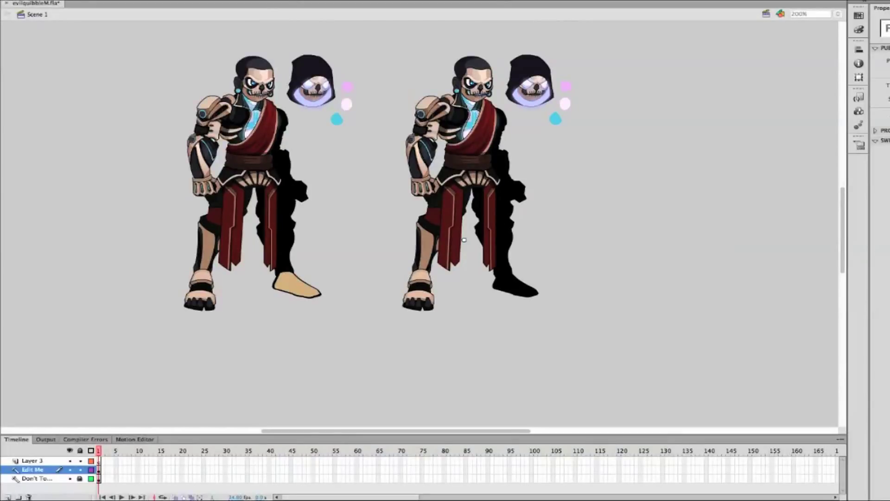
# Draw two curved fold outlines along the upper part of the red sash in the chest symbol
pyautogui.click(837, 13)
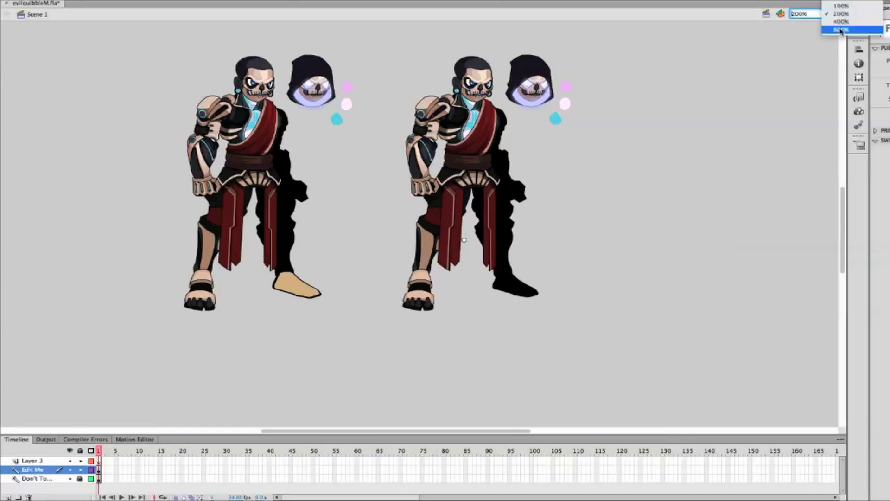
pyautogui.click(825, 28)
pyautogui.scroll(5, 550, 360)
pyautogui.doubleClick(593, 186)
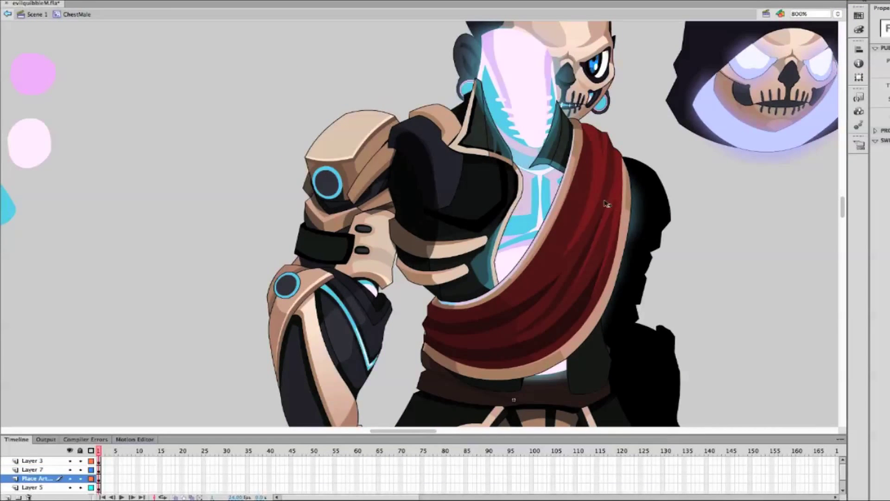
pyautogui.click(599, 162)
pyautogui.moveTo(594, 149)
pyautogui.mouseDown()
pyautogui.moveTo(585, 204)
pyautogui.moveTo(559, 253)
pyautogui.mouseUp()
pyautogui.moveTo(617, 171); pyautogui.dragTo(587, 236)
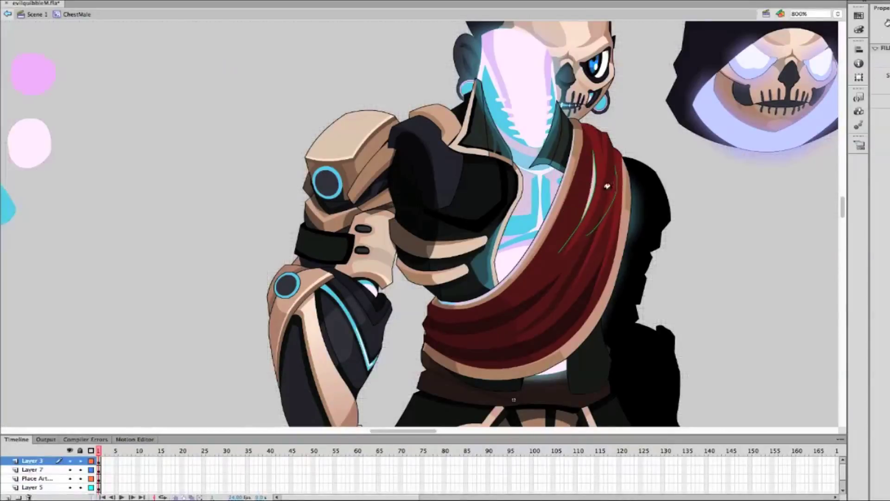
# Fill the sash's two narrow fold shapes without their green outlines, and return to the main scene
pyautogui.click(547, 201)
pyautogui.click(576, 221)
pyautogui.click(597, 195)
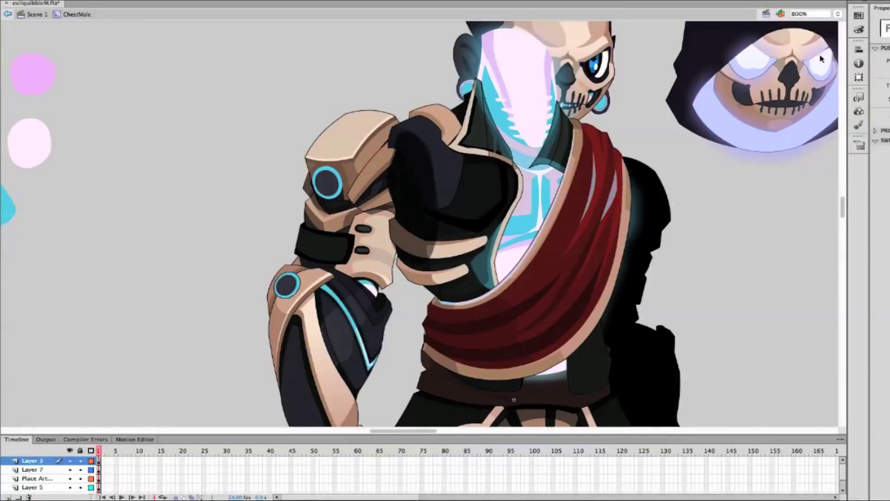
pyautogui.press('super+minus')
pyautogui.press('super+minus')
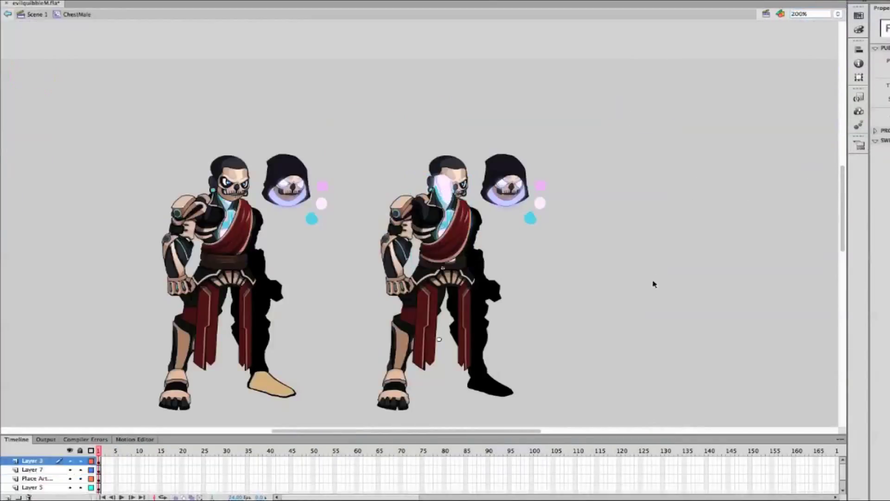
pyautogui.doubleClick(657, 294)
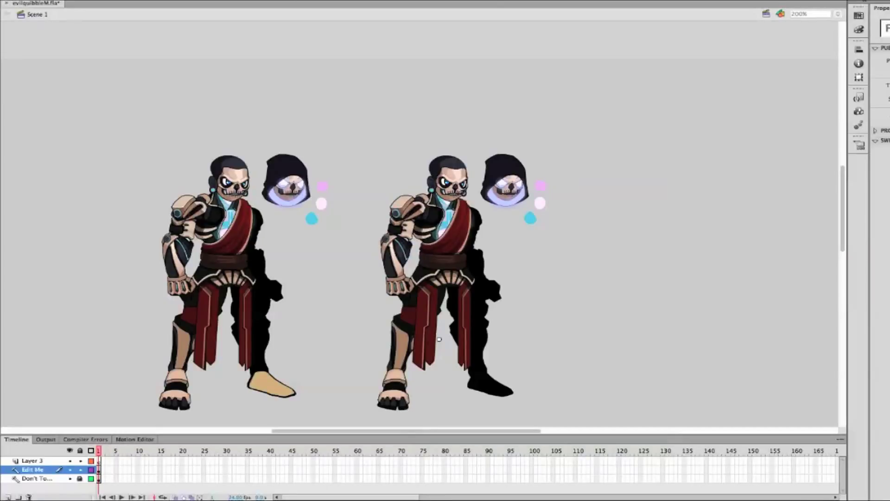
# In the back skirt symbol, outline a long pointed cloth panel from the waist down behind the armoured front leg
pyautogui.click(838, 14)
pyautogui.click(810, 28)
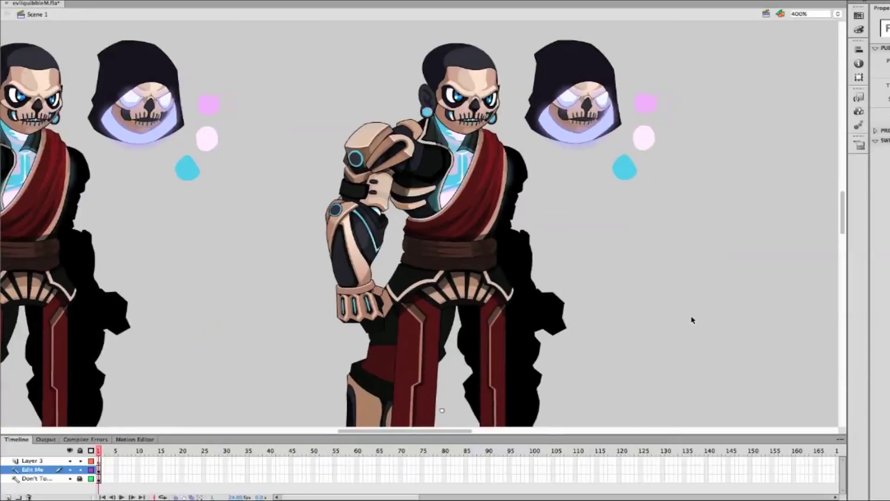
pyautogui.scroll(-8, 691, 321)
pyautogui.scroll(7, 691, 321)
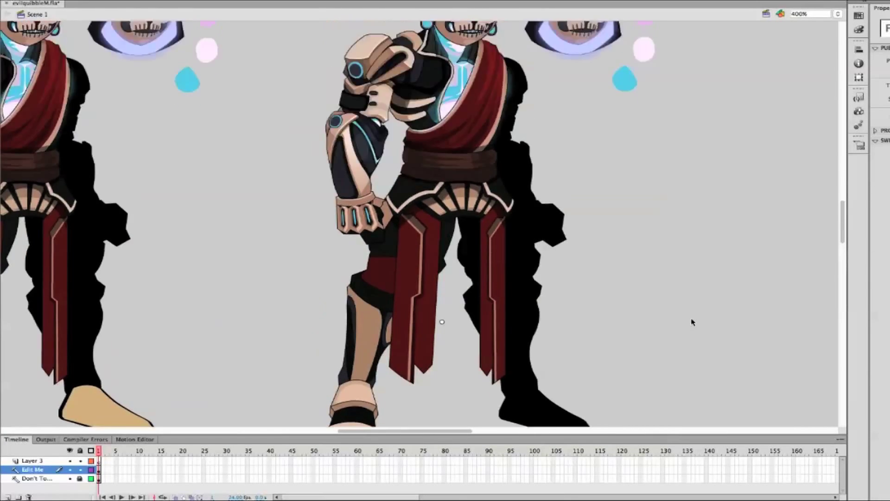
pyautogui.scroll(-4, 693, 322)
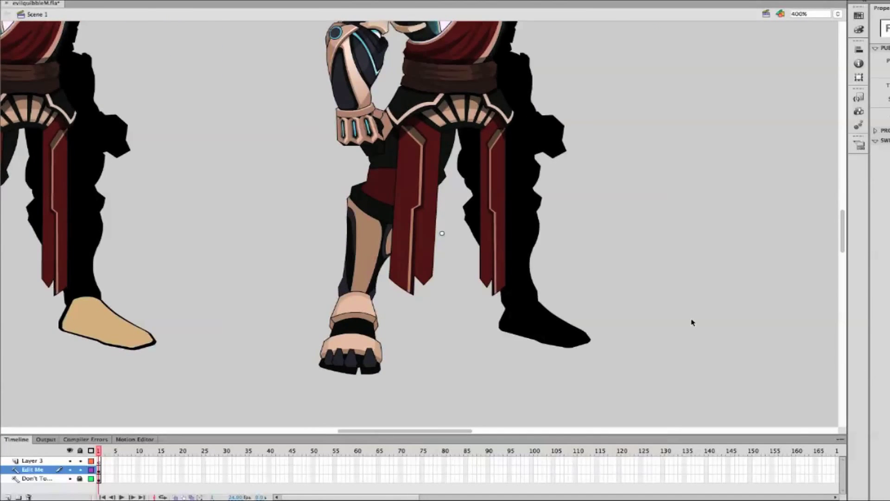
pyautogui.press('super+e')
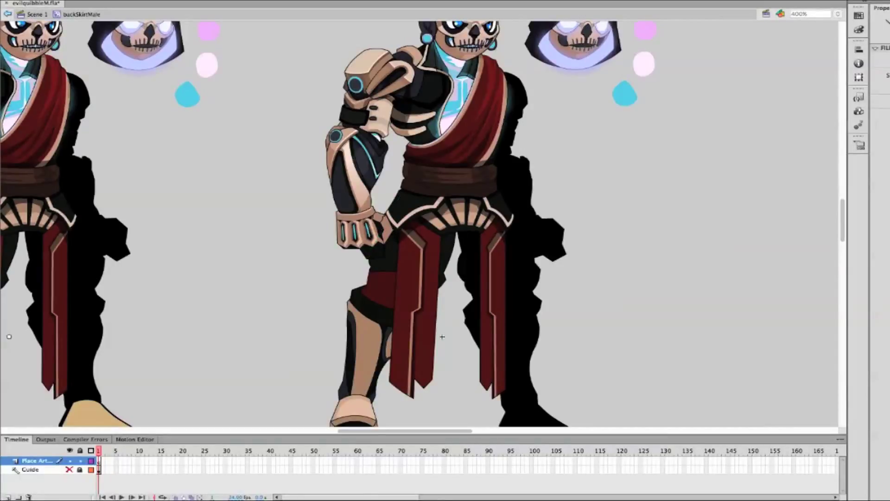
pyautogui.moveTo(402, 167); pyautogui.dragTo(385, 245)
pyautogui.moveTo(380, 214)
pyautogui.mouseDown()
pyautogui.moveTo(373, 325)
pyautogui.moveTo(432, 350)
pyautogui.moveTo(430, 268)
pyautogui.mouseUp()
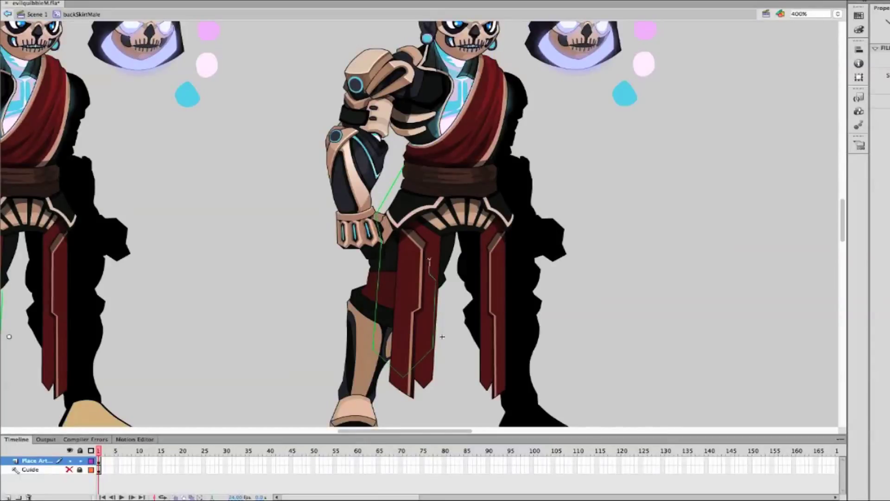
# Outline the wider back skirt panel between the legs, ending in a pointed, notched hem
pyautogui.moveTo(431, 238)
pyautogui.mouseDown()
pyautogui.moveTo(497, 201)
pyautogui.moveTo(521, 323)
pyautogui.moveTo(512, 223)
pyautogui.moveTo(520, 393)
pyautogui.moveTo(491, 416)
pyautogui.moveTo(455, 384)
pyautogui.moveTo(431, 418)
pyautogui.mouseUp()
pyautogui.hotkey('ctrl', 'z')
pyautogui.click(432, 391)
pyautogui.click(462, 414)
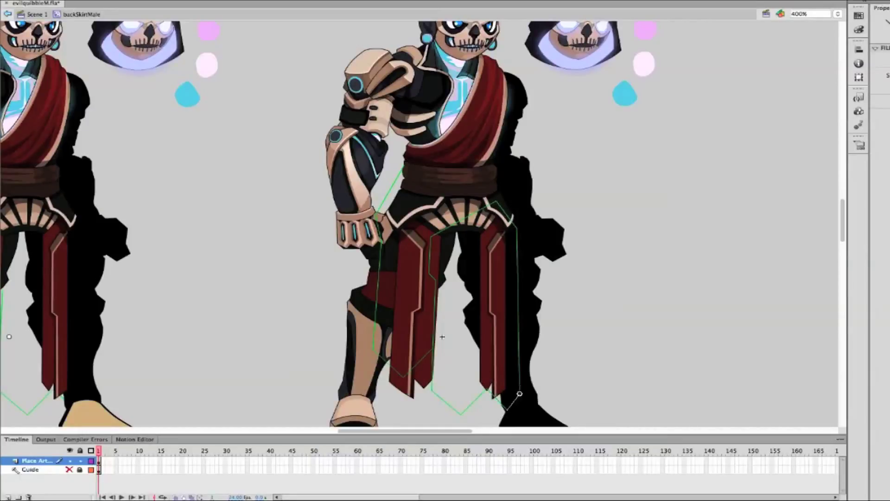
pyautogui.click(505, 408)
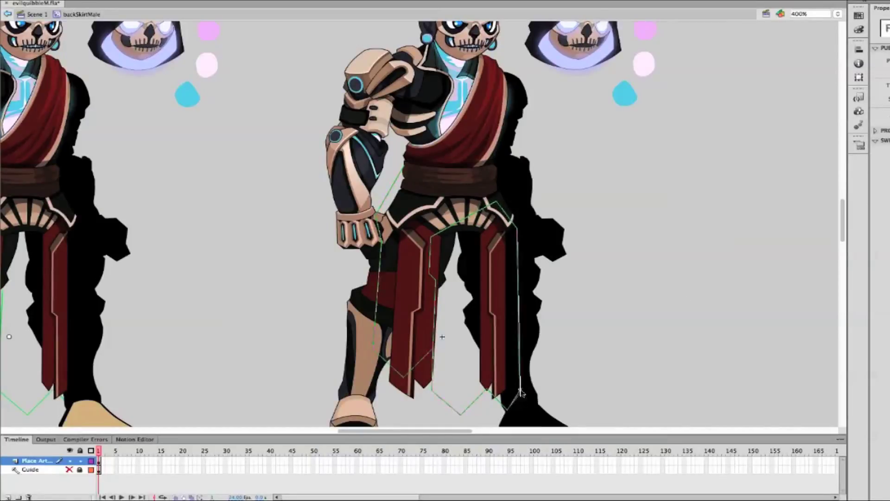
# Close the back skirt's outline along the waist and fill the skirt dark maroon, returning to the main scene
pyautogui.press('k')
pyautogui.click(443, 337)
pyautogui.press('n')
pyautogui.moveTo(495, 201)
pyautogui.mouseDown()
pyautogui.moveTo(430, 186)
pyautogui.moveTo(403, 167)
pyautogui.mouseUp()
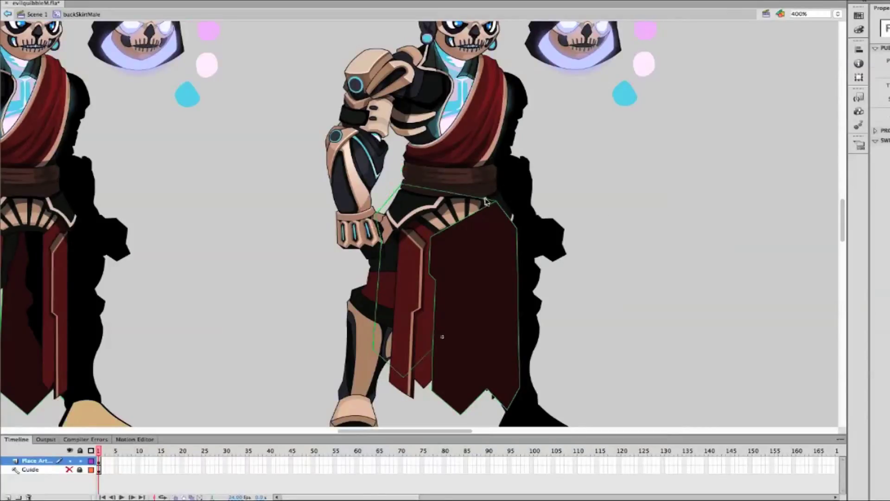
pyautogui.press('v')
pyautogui.click(663, 229)
pyautogui.click(413, 225)
pyautogui.doubleClick(616, 193)
pyautogui.hotkey('ctrl', '-')
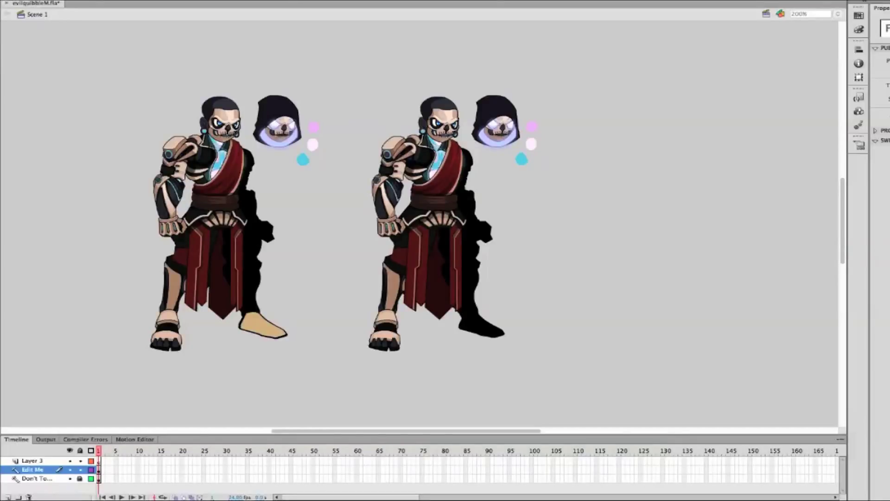
# Open the side foot symbol for editing at 800% zoom
pyautogui.click(776, 214)
pyautogui.click(838, 14)
pyautogui.click(816, 88)
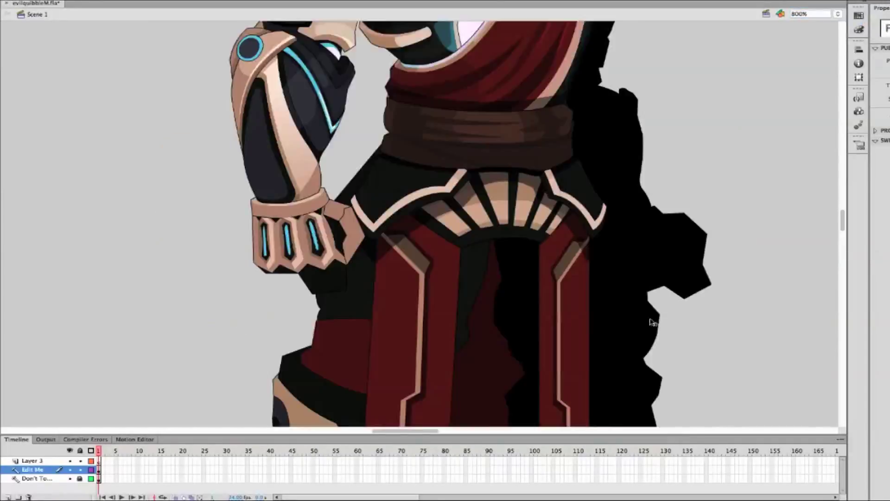
pyautogui.scroll(-5, 656, 318)
pyautogui.hscroll(2, 655, 328)
pyautogui.doubleClick(606, 308)
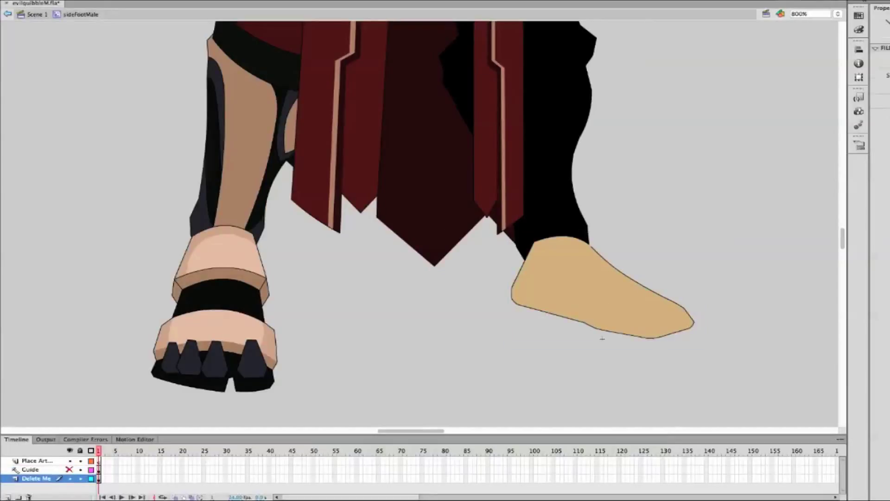
# Outline the ankle armour plate over the side foot and bend its upper and side edges into curves
pyautogui.press('p')
pyautogui.click(547, 246)
pyautogui.click(562, 304)
pyautogui.click(584, 310)
pyautogui.click(624, 262)
pyautogui.click(575, 225)
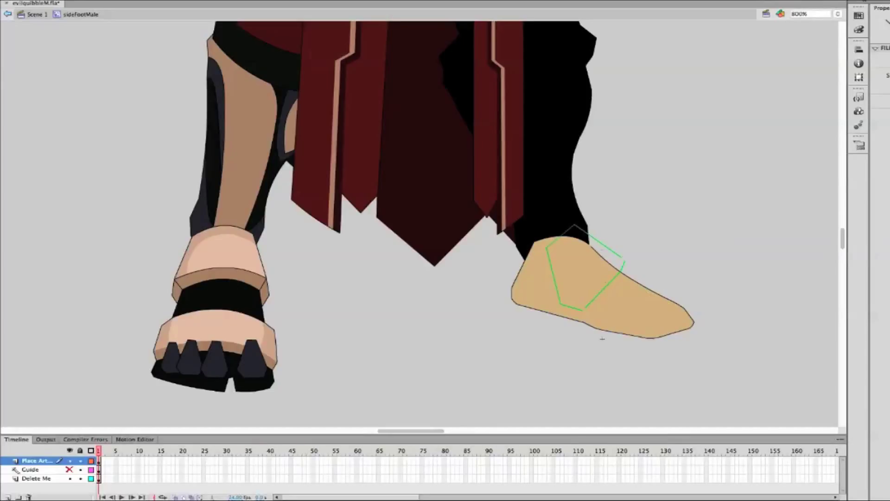
pyautogui.press('v')
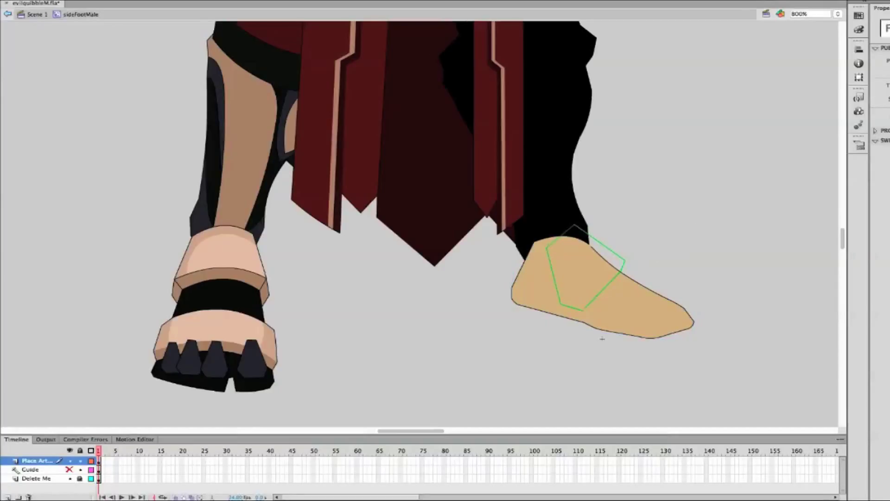
pyautogui.moveTo(612, 284); pyautogui.dragTo(610, 276)
pyautogui.moveTo(554, 274); pyautogui.dragTo(564, 229)
# Outline a second armour plate wrapping around the front of the side foot, just behind the toes
pyautogui.click(608, 330)
pyautogui.click(609, 313)
pyautogui.click(644, 279)
pyautogui.click(680, 296)
pyautogui.click(677, 303)
pyautogui.click(646, 330)
pyautogui.click(645, 342)
pyautogui.click(607, 329)
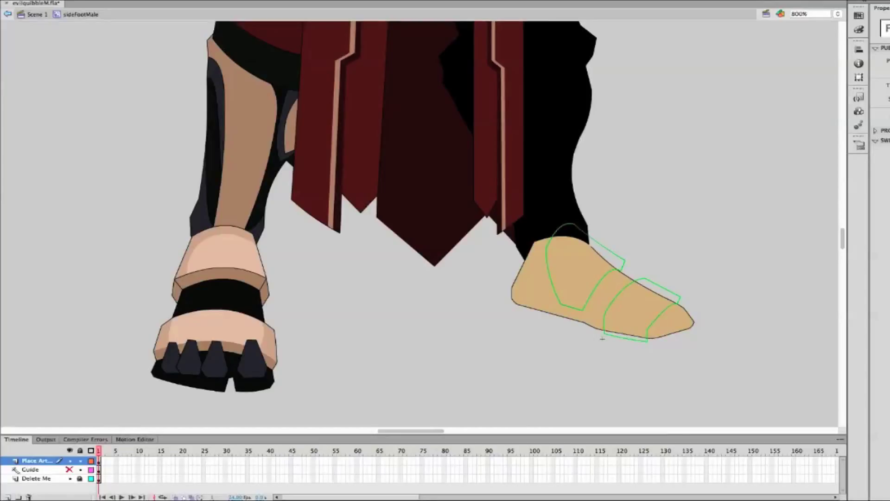
# Outline the heel guard, the sole beneath the plates and the notched toe tip of the side foot
pyautogui.click(534, 245)
pyautogui.click(517, 291)
pyautogui.click(551, 312)
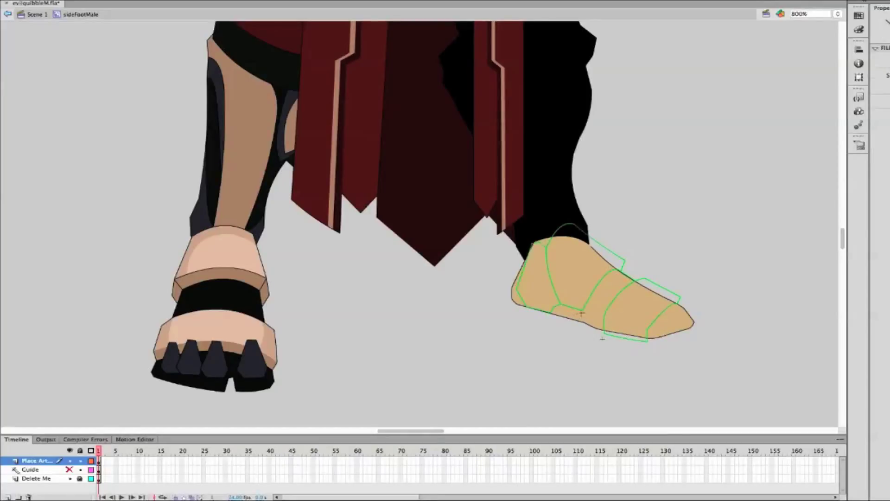
pyautogui.click(582, 309)
pyautogui.click(644, 344)
pyautogui.click(694, 320)
pyautogui.press('v')
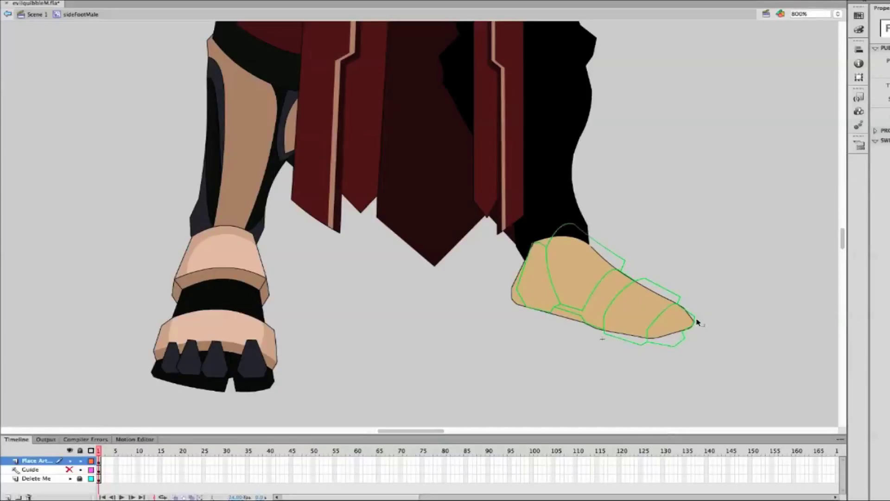
# Fill the side foot's two armour plates tan, the heel guard brown, and the strap, sole and toe tip black
pyautogui.press('k')
pyautogui.click(581, 254)
pyautogui.click(632, 308)
pyautogui.click(598, 302)
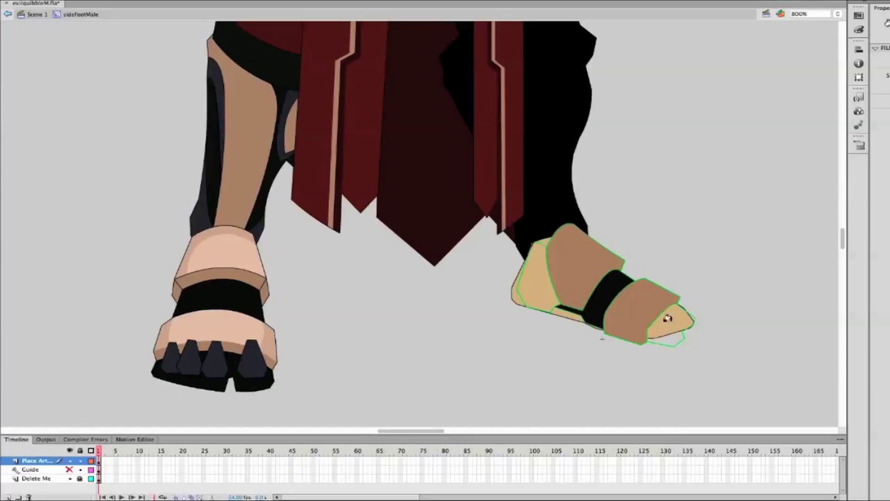
pyautogui.click(667, 319)
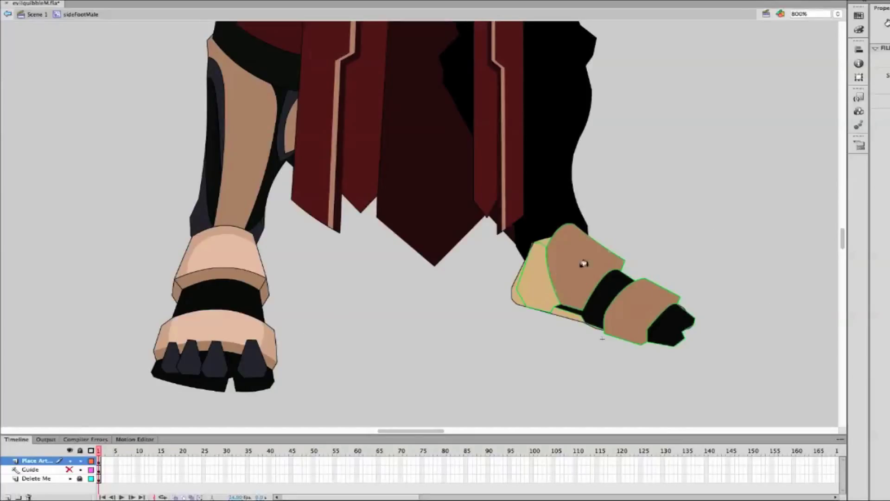
pyautogui.click(583, 263)
pyautogui.click(533, 279)
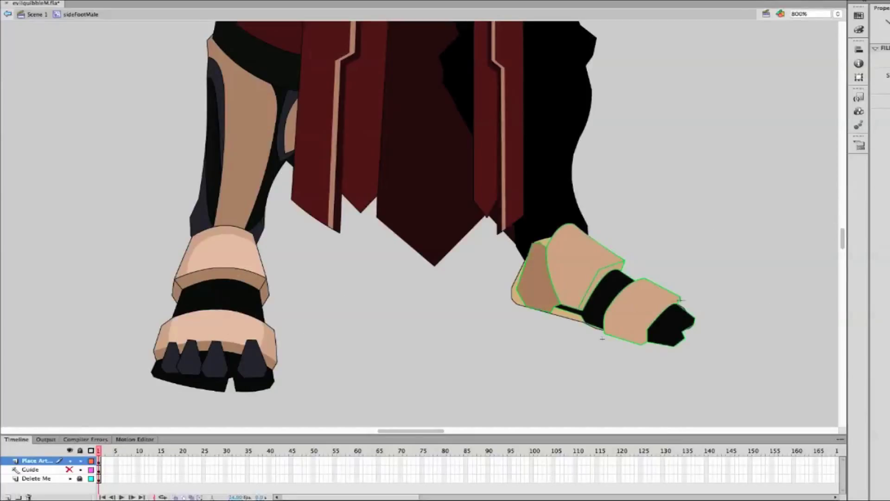
# Scale and shift the whole side foot artwork slightly to fit under the leg, and remove the Delete Me placeholder layer
pyautogui.press('v')
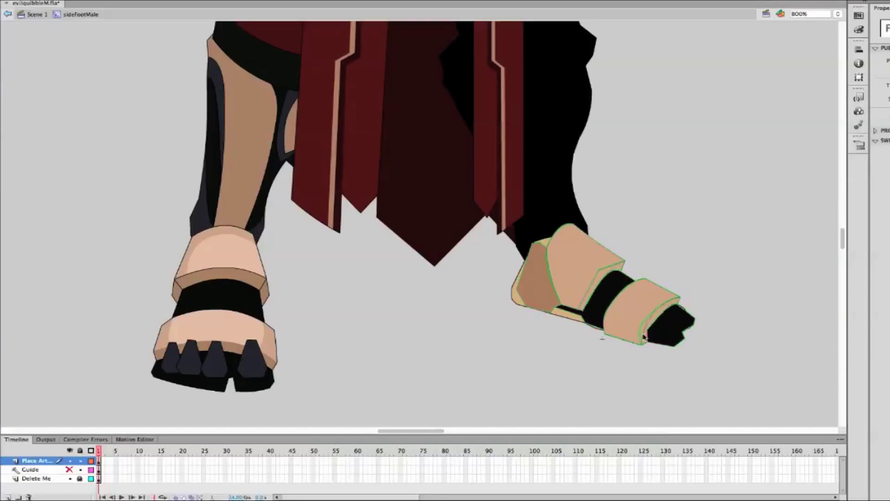
pyautogui.doubleClick(645, 338)
pyautogui.click(602, 339)
pyautogui.hotkey('ctrl', 'a')
pyautogui.press('q')
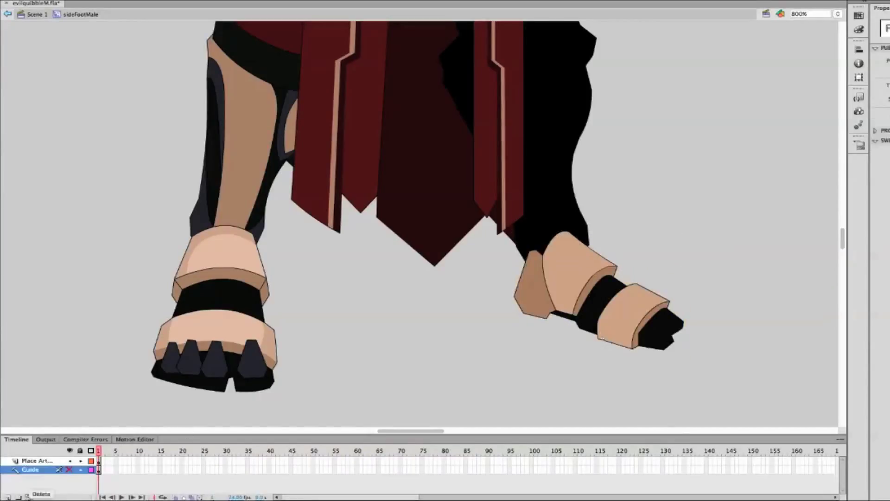
# Return to the main scene and save the character file
pyautogui.doubleClick(134, 91)
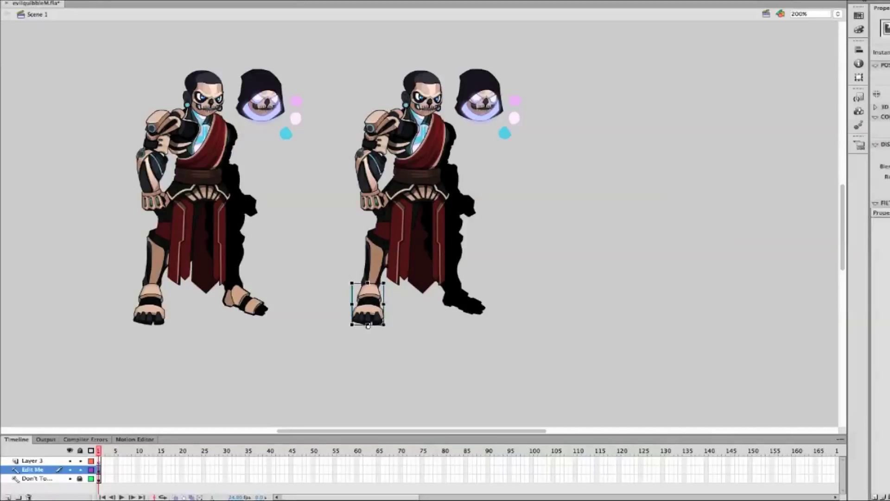
pyautogui.click(60, 0)
pyautogui.click(94, 50)
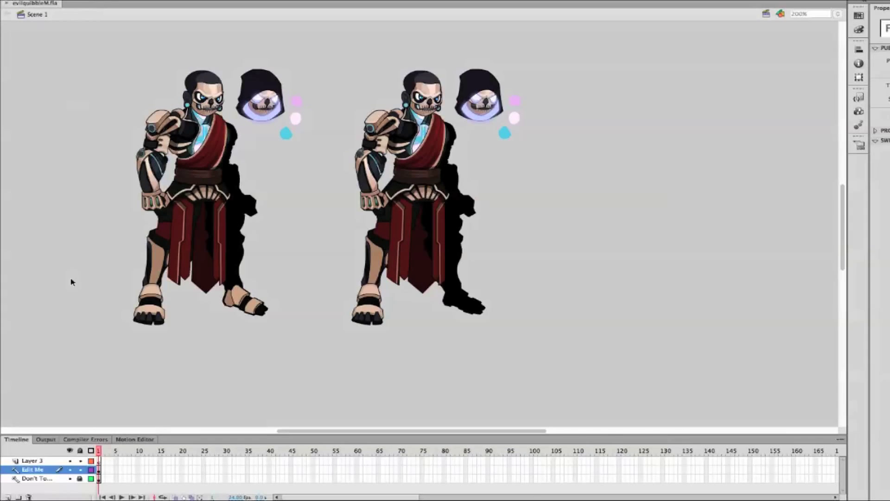